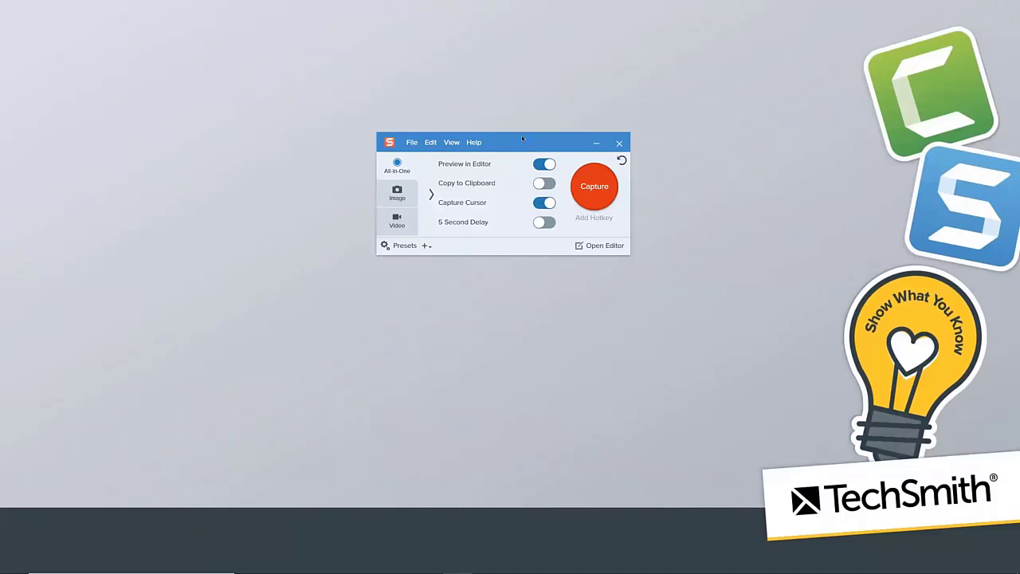
Move the Snagit capture window aside and bring up the Fidelity Holdings browser window
drag(523, 138, 749, 143)
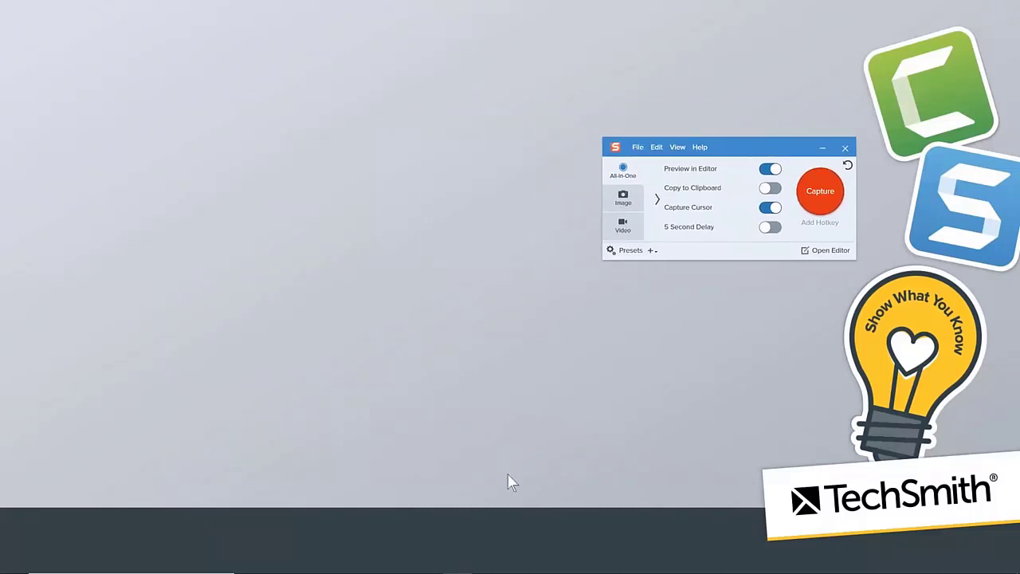
mouse_move(429, 563)
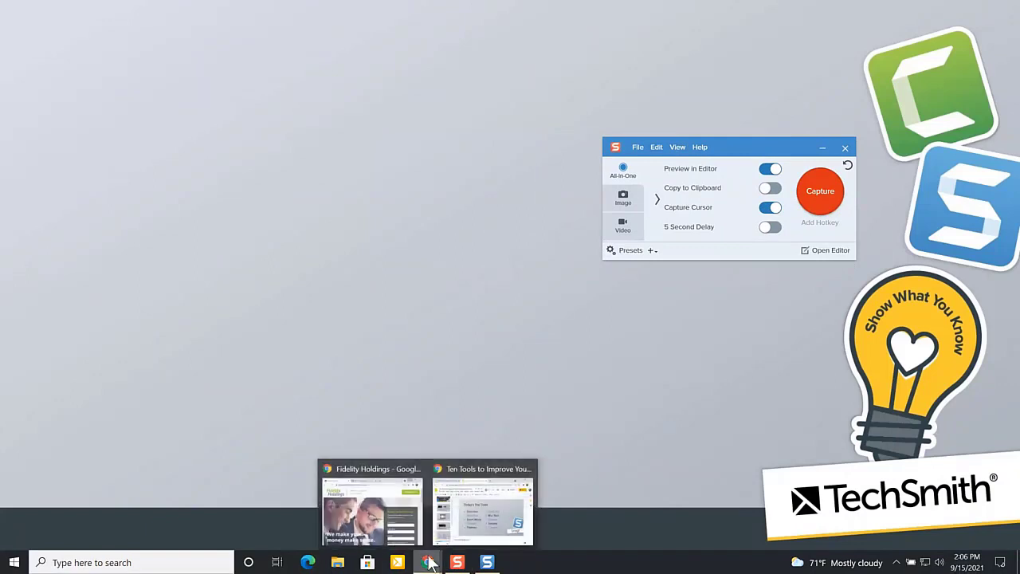
click(363, 510)
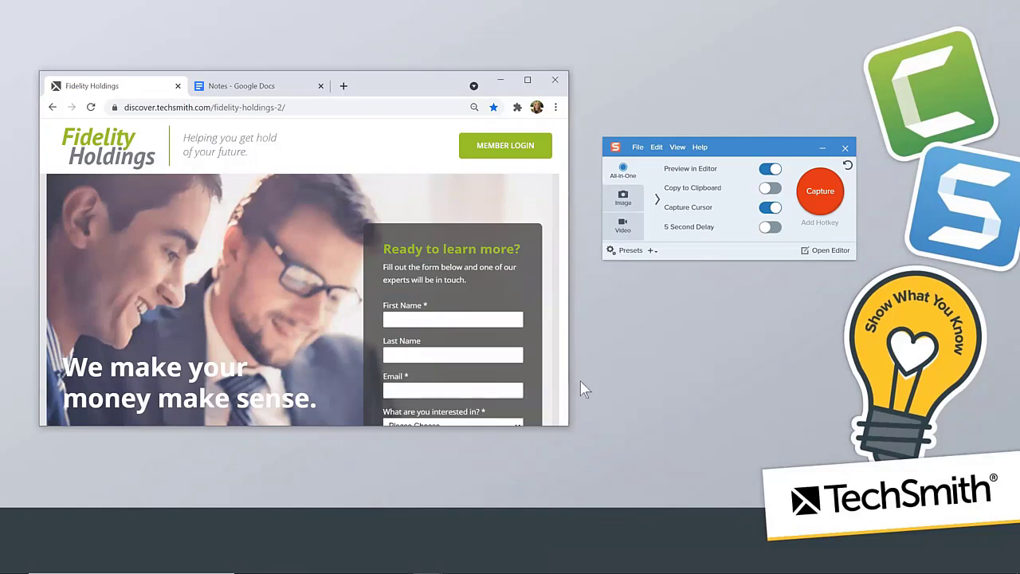
drag(564, 180, 181, 270)
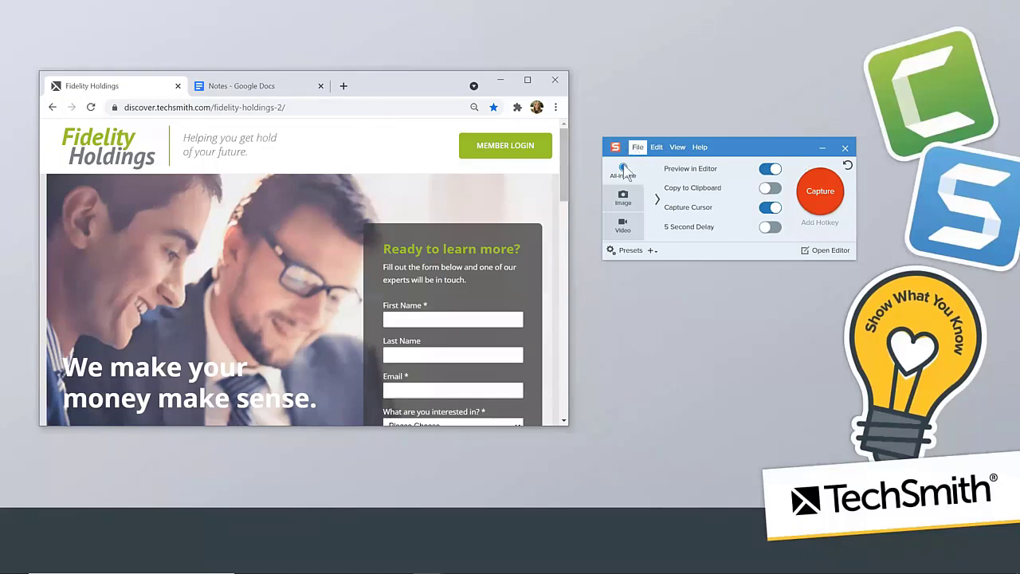
Make a panoramic capture of the Fidelity Holdings page with an area about 1278 x 734, scrolling down through the three advantage columns
click(829, 191)
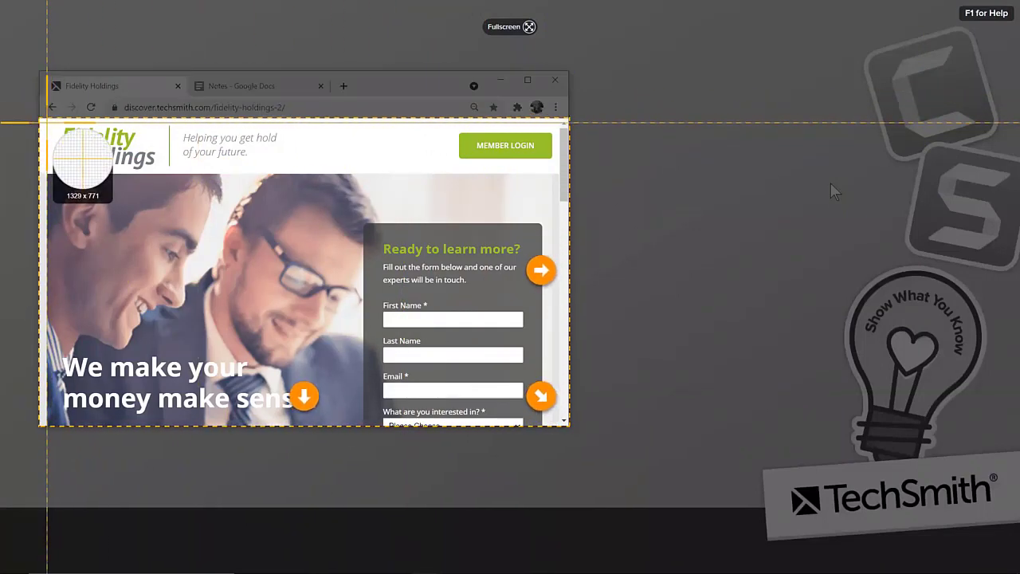
drag(47, 122, 556, 415)
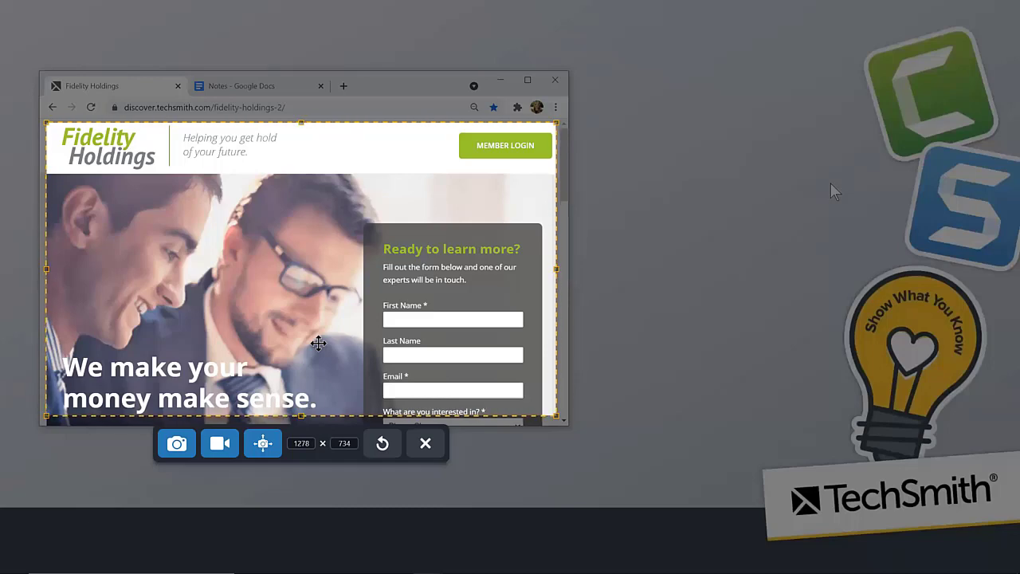
click(263, 444)
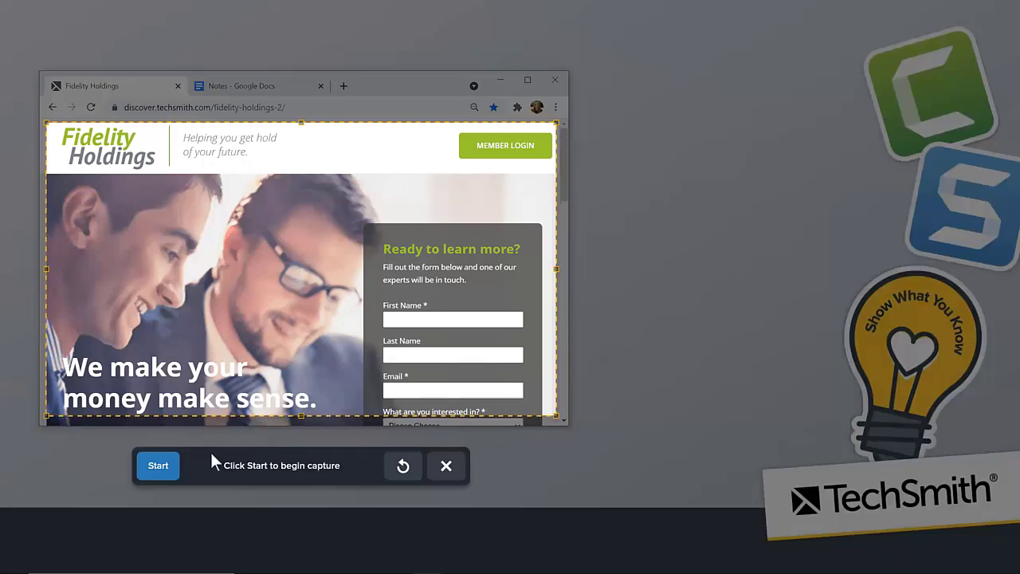
click(160, 466)
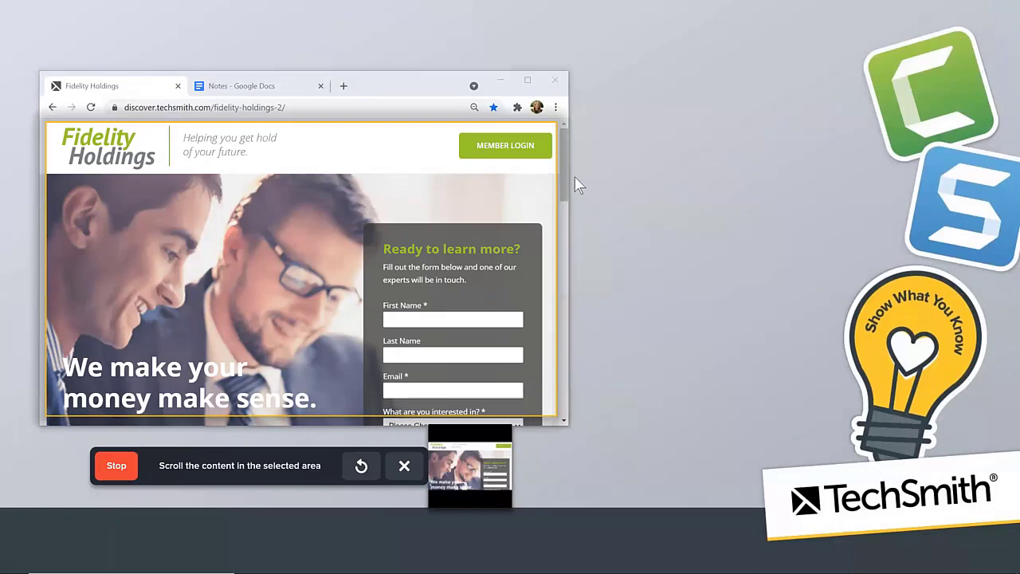
drag(565, 156, 567, 294)
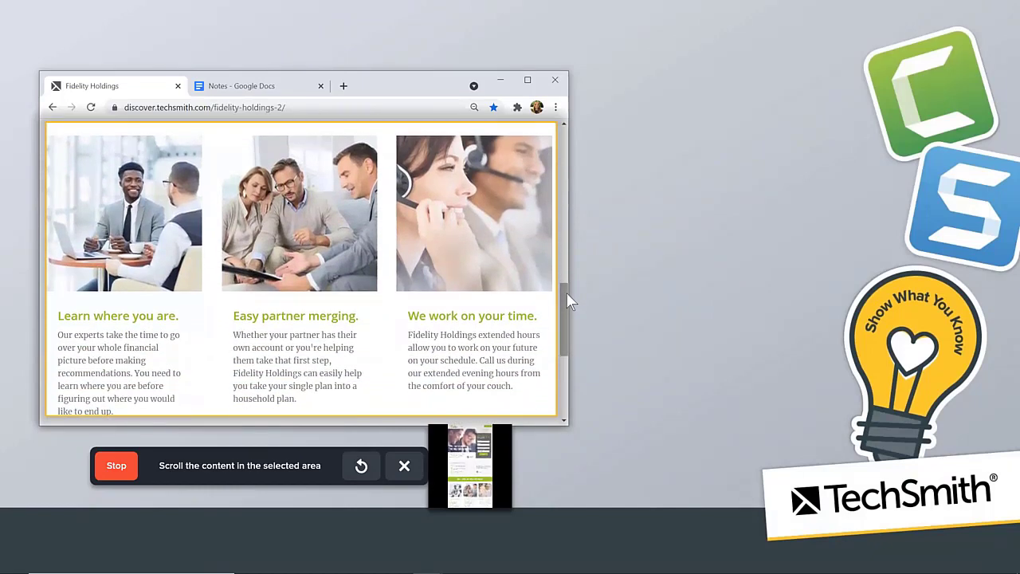
click(130, 462)
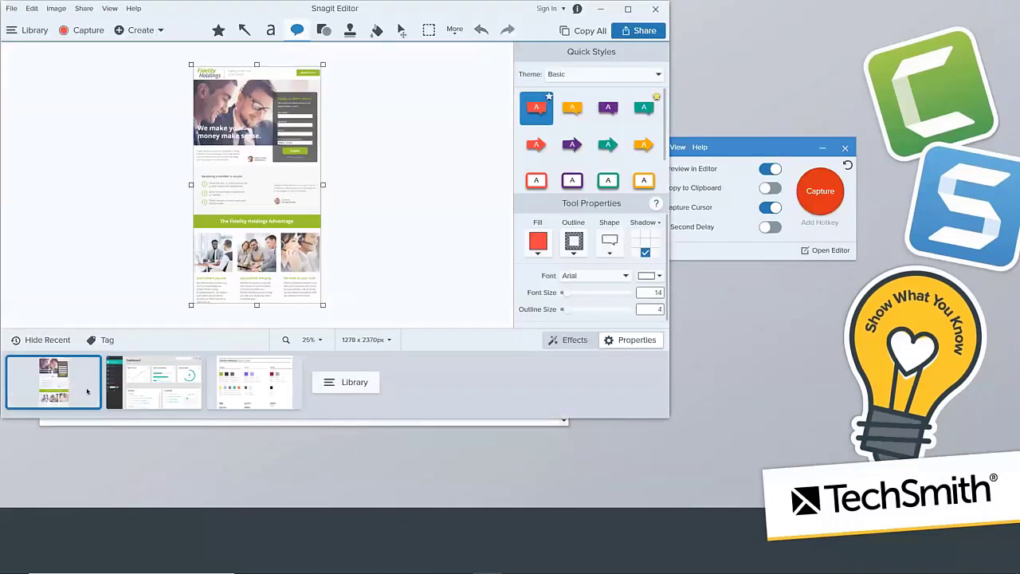
Maximize the editor window and view the capture at actual size from the top of the page
drag(204, 18, 236, 74)
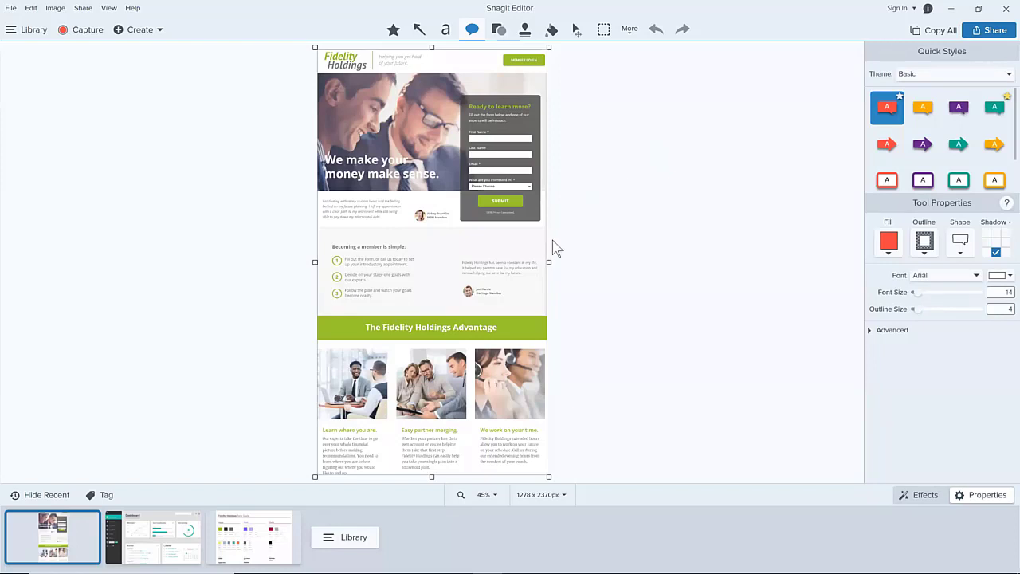
click(495, 497)
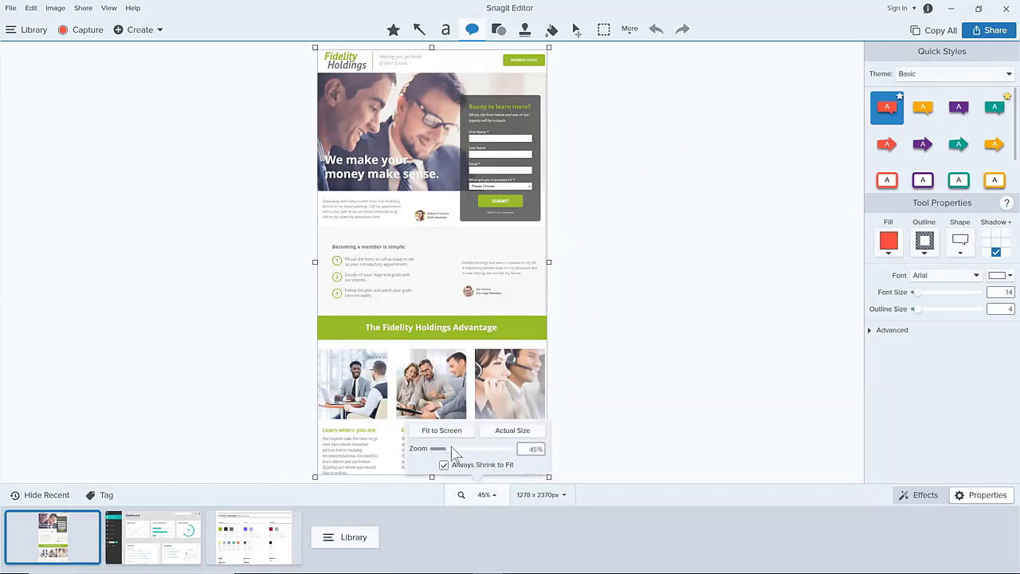
drag(450, 448, 455, 448)
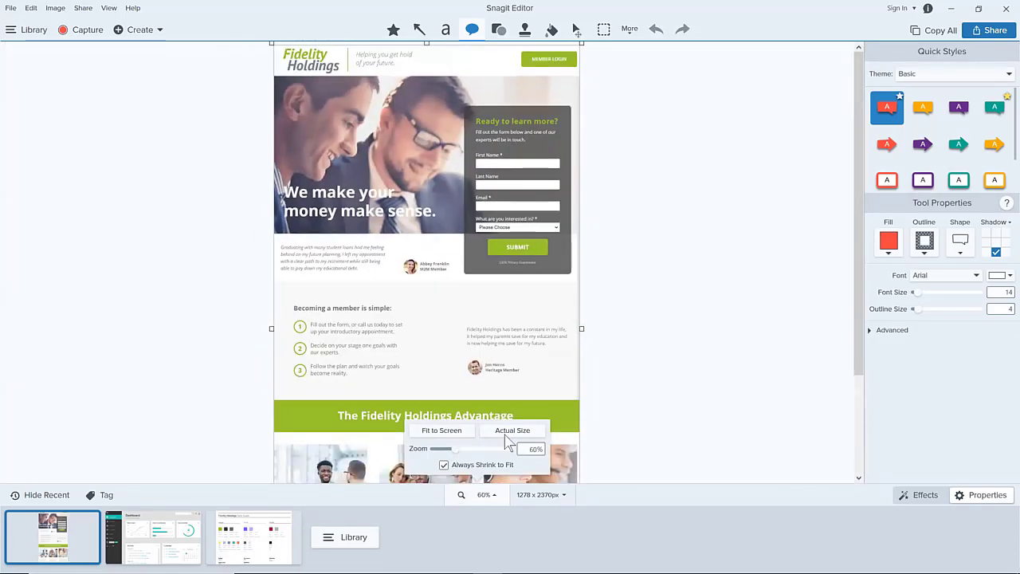
click(507, 434)
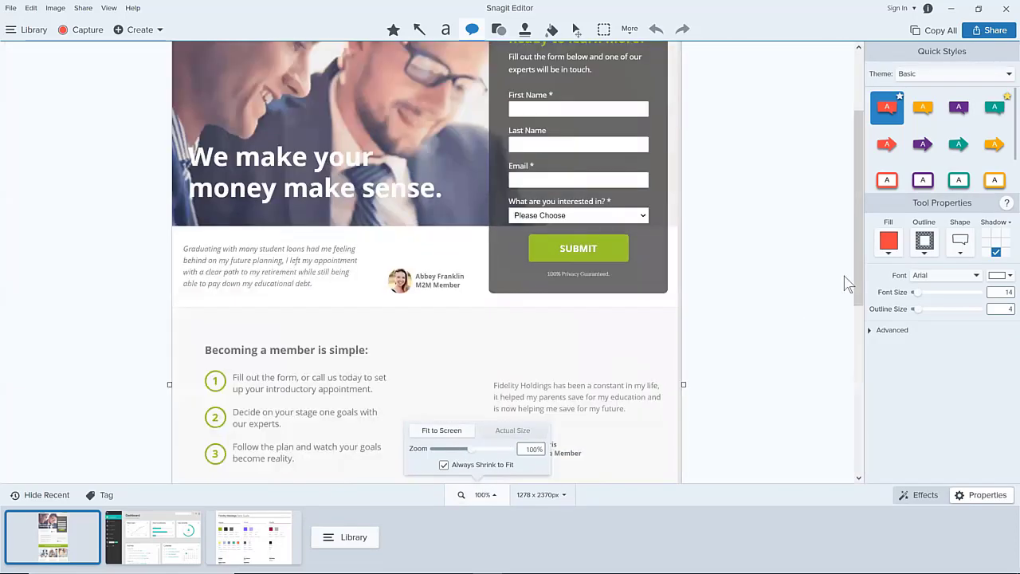
drag(861, 272, 827, 186)
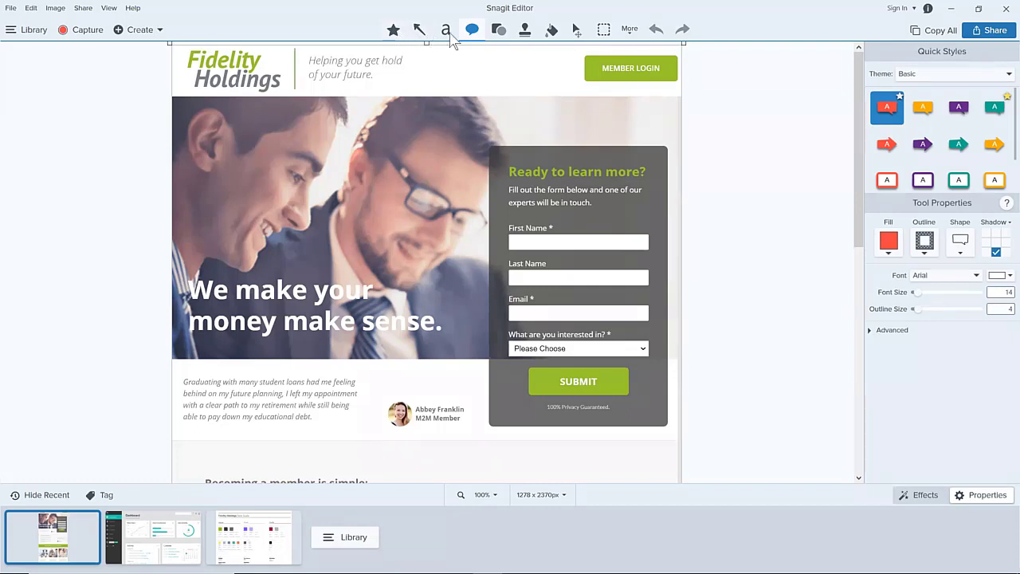
Customize the editor toolbar by adding the Cut Out tool in front of Favorites
click(630, 32)
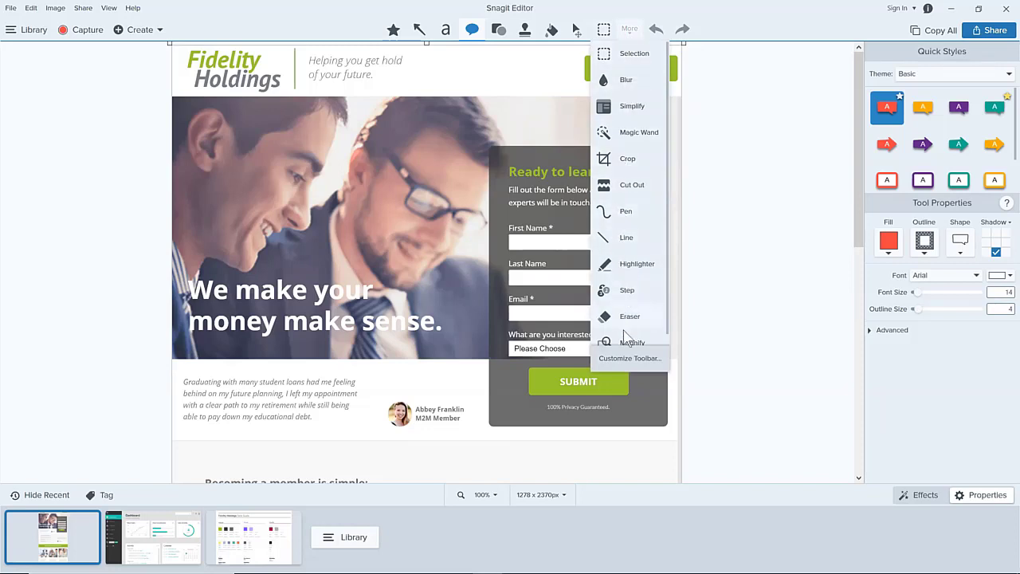
click(627, 359)
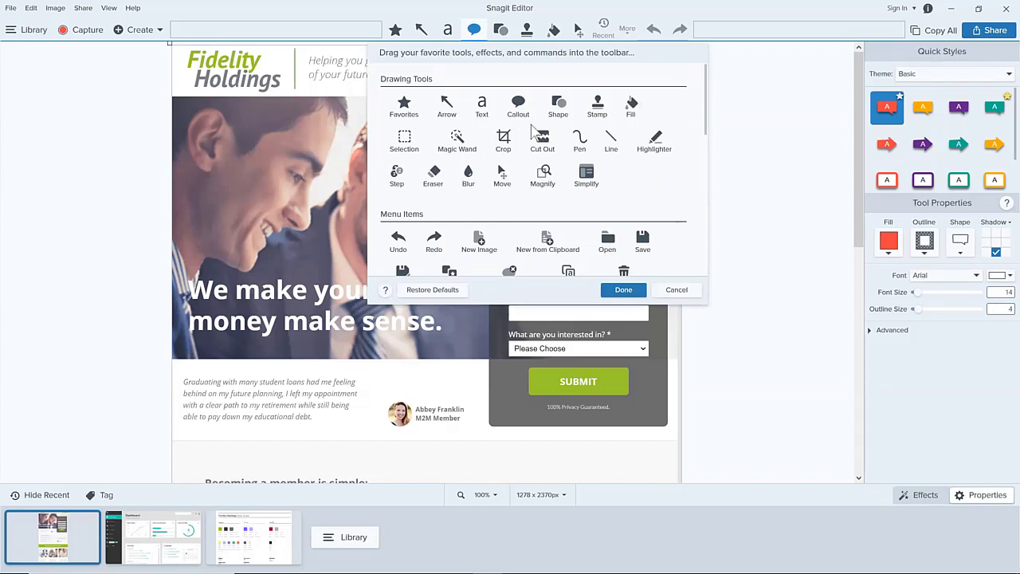
drag(541, 137, 365, 38)
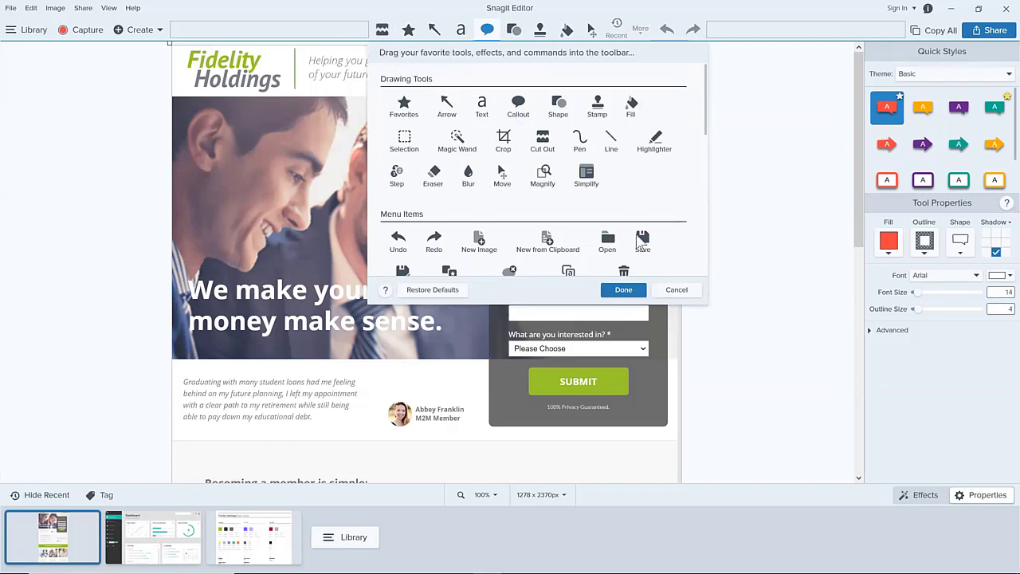
click(622, 290)
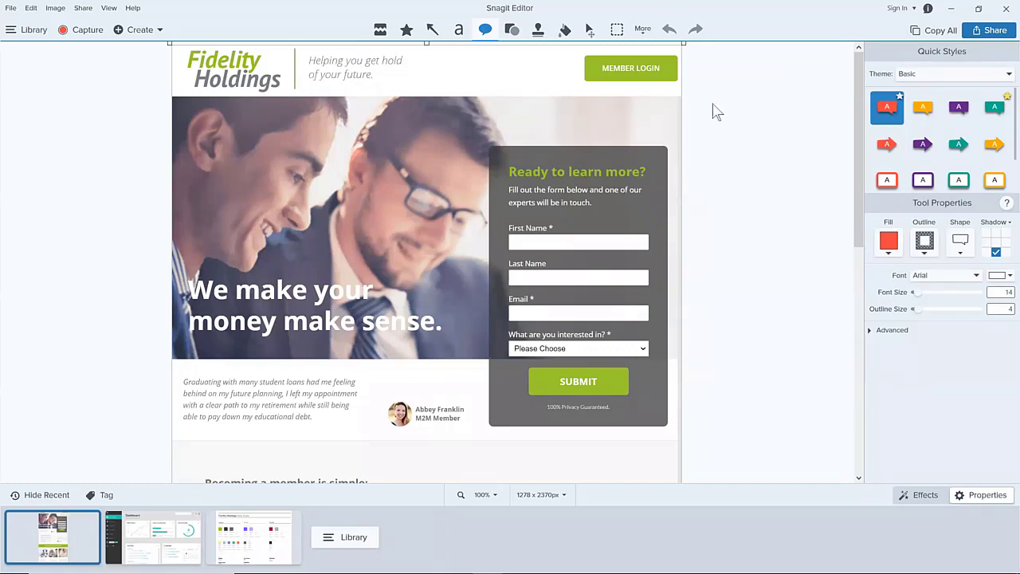
Select the italic testimonial paragraph below the hero image, about 455 x 128 px, and grab its text
click(618, 32)
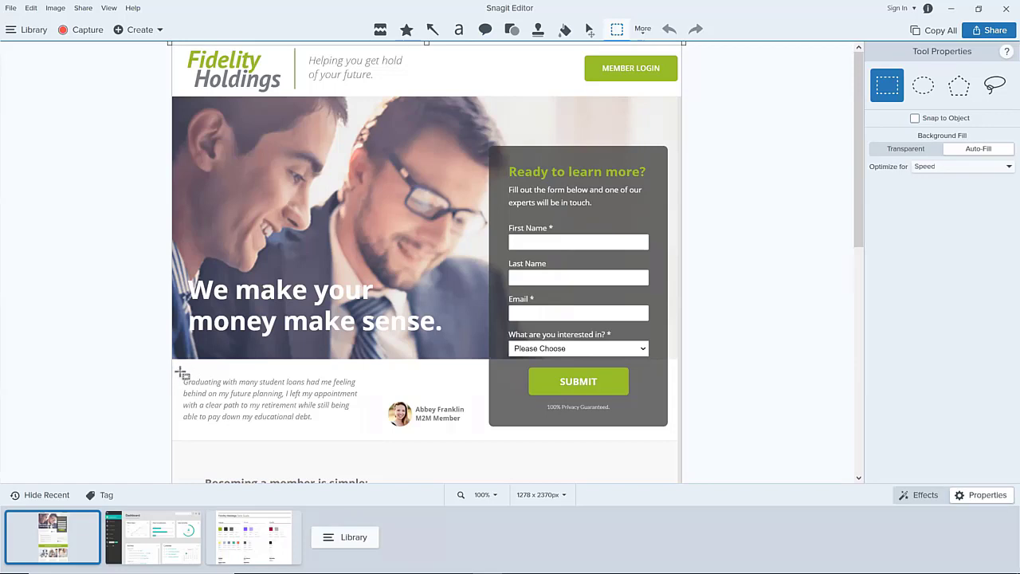
drag(181, 375, 363, 427)
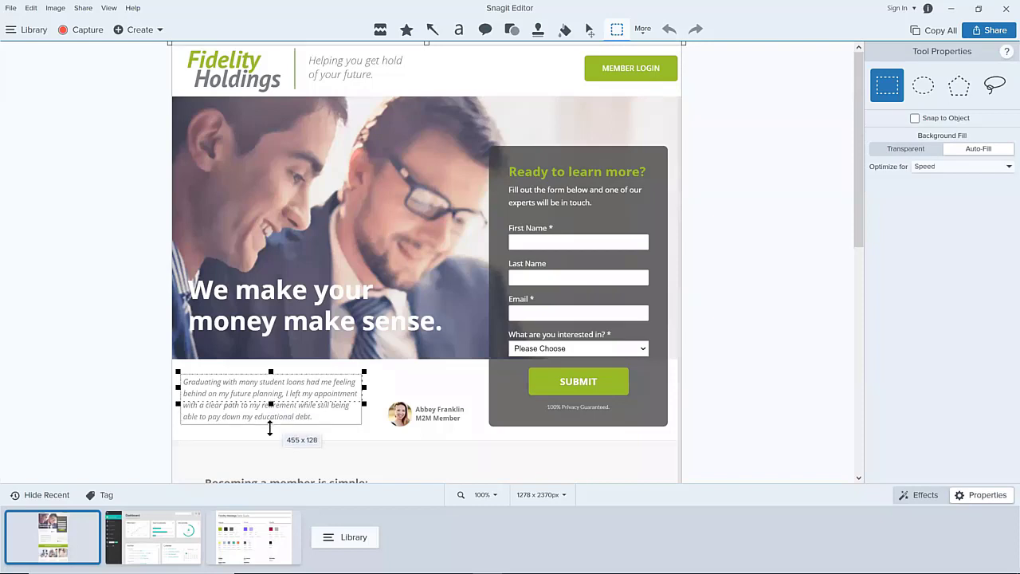
drag(270, 428, 270, 430)
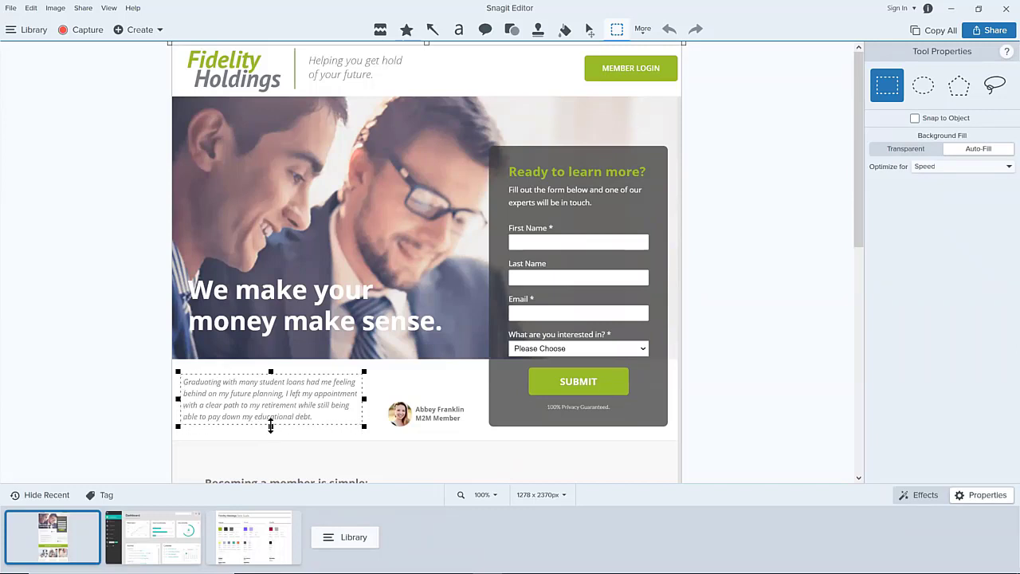
right_click(330, 424)
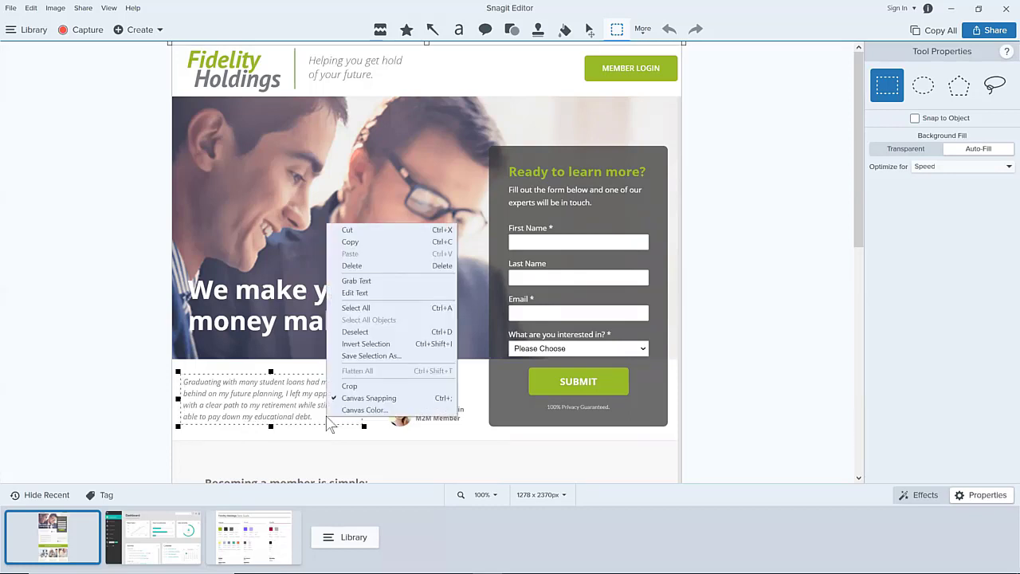
click(385, 284)
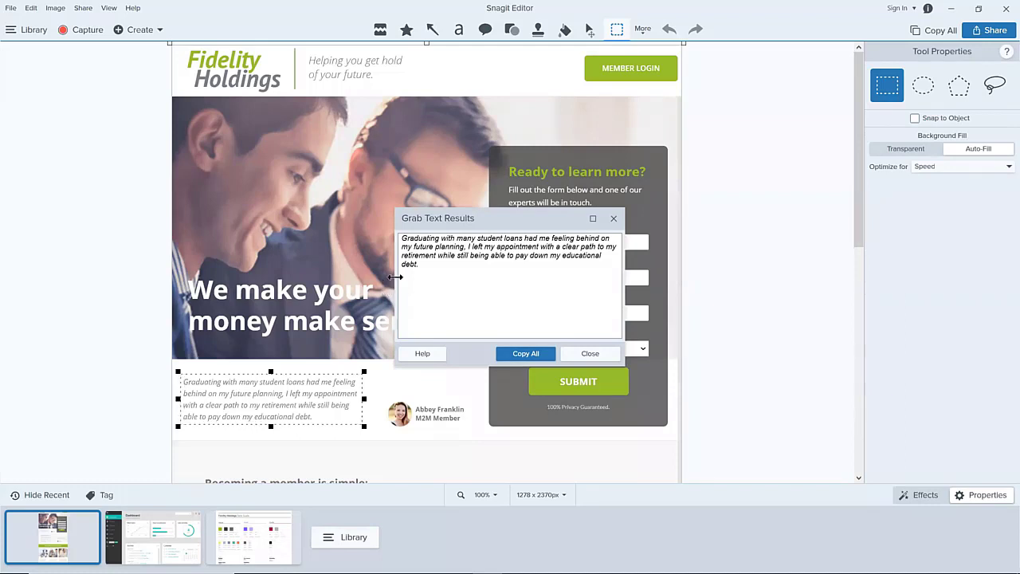
Try editing the grabbed text by adding "Hello!" after the last sentence, and delete the addition
click(423, 265)
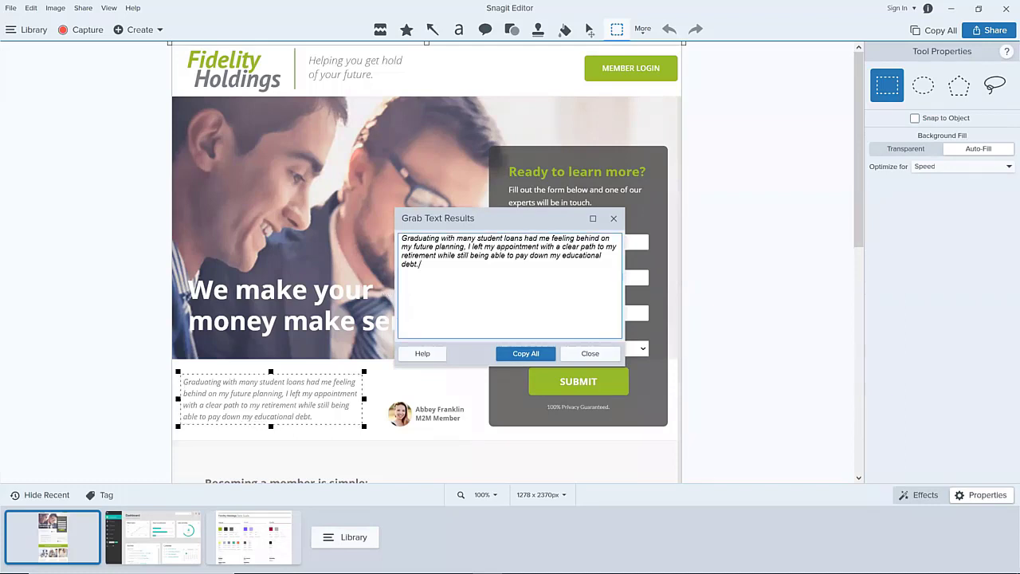
text(Hello!)
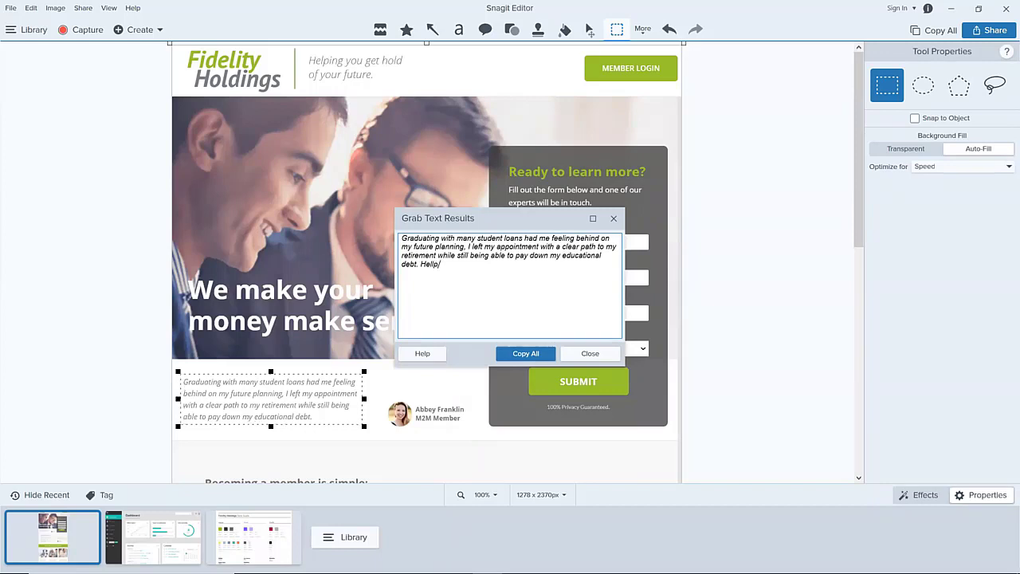
key(BackSpace)
key(BackSpace)
key(BackSpace)
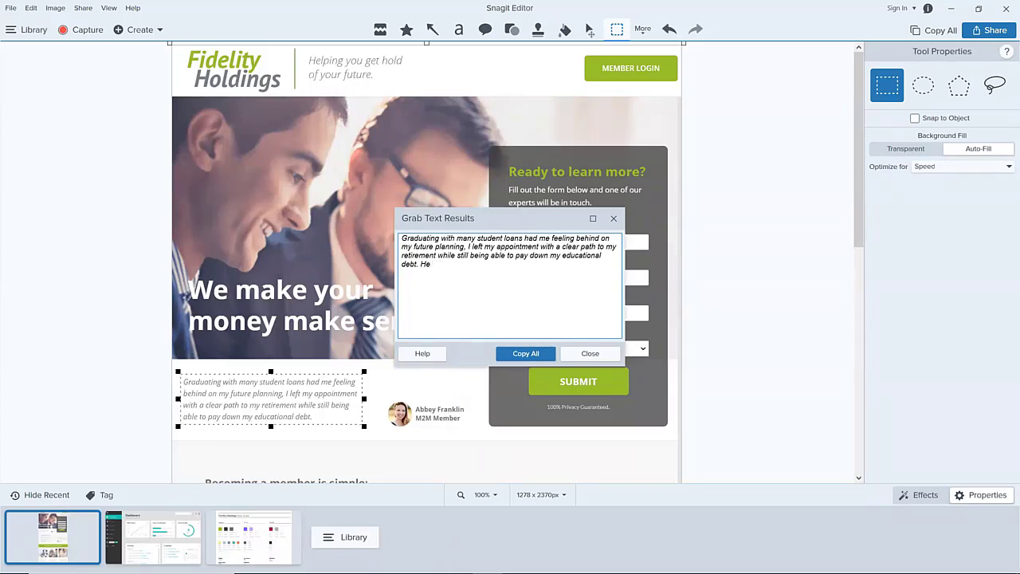
text(llo!)
key(BackSpace)
key(BackSpace)
key(BackSpace)
key(BackSpace)
key(BackSpace)
key(BackSpace)
key(BackSpace)
Copy all of the grabbed text and paste it below the heading in the Notes document in Google Docs
click(519, 361)
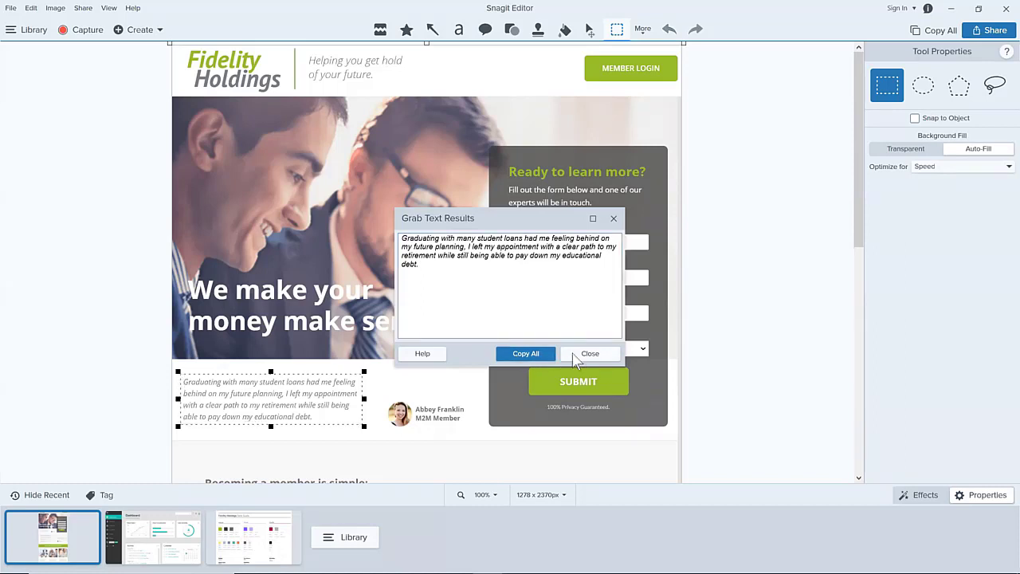
click(588, 354)
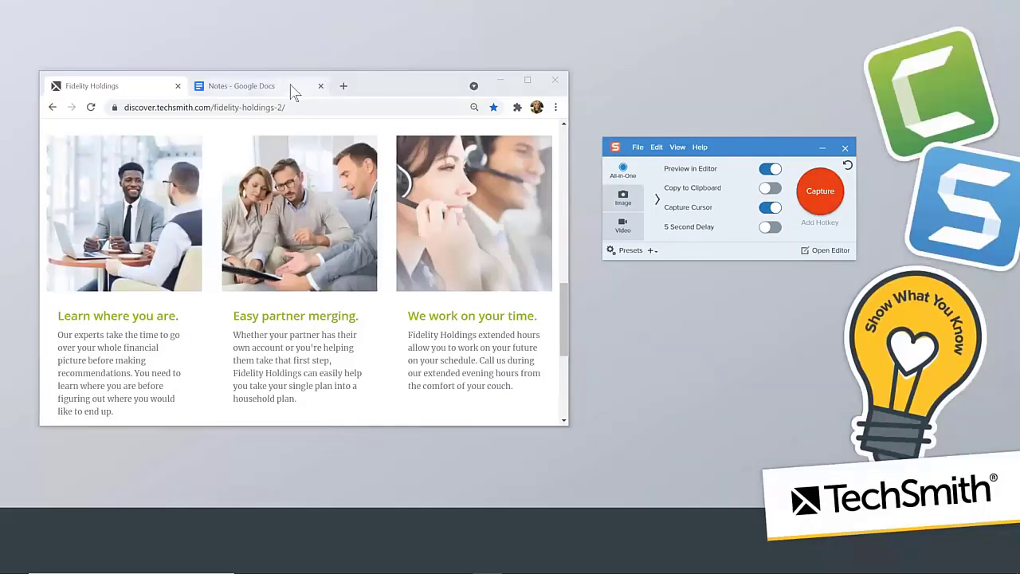
click(294, 87)
click(223, 265)
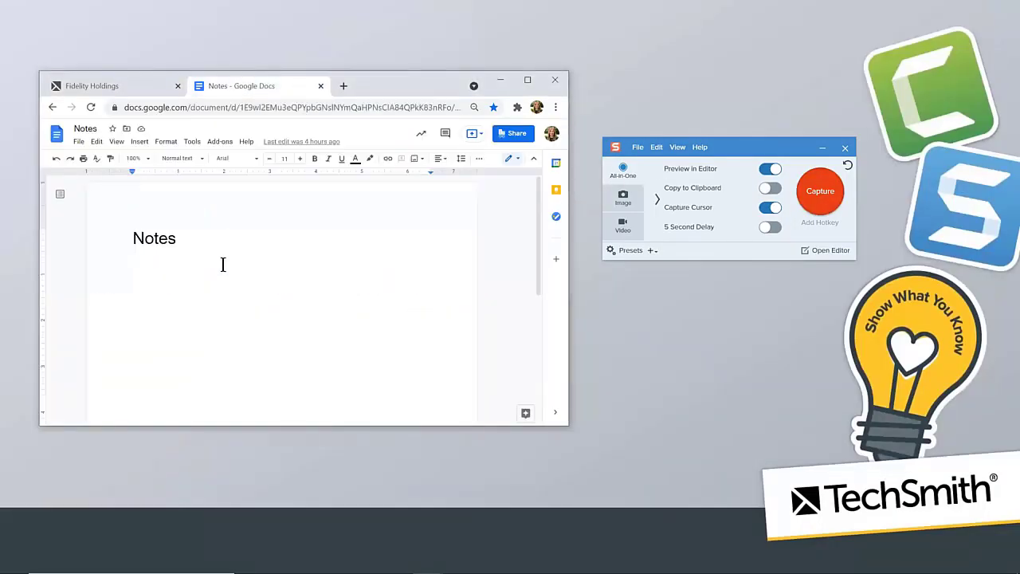
key(ctrl+v)
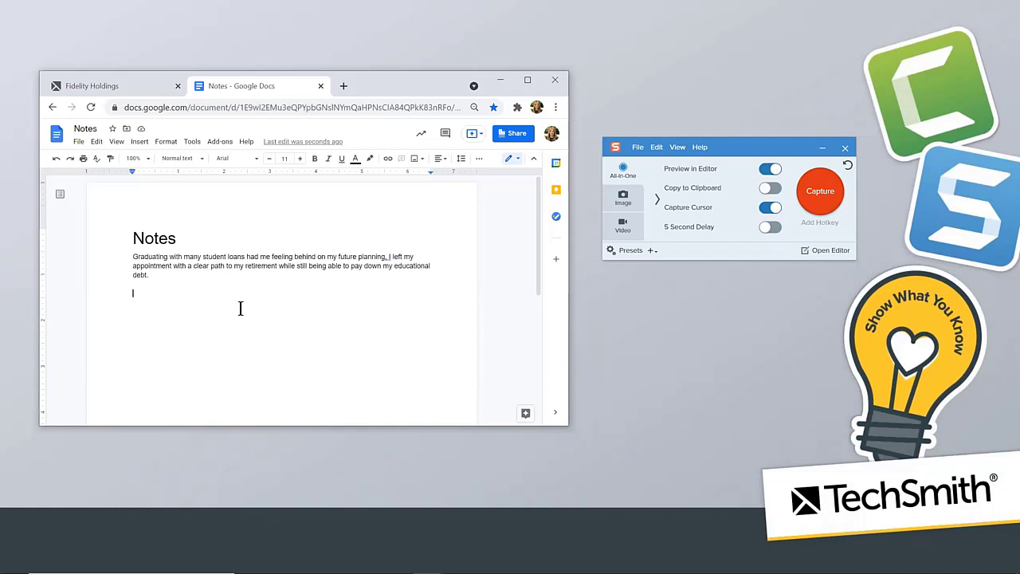
Deselect the testimonial paragraph in the Snagit Editor, minimize the browser window and return to the editor
mouse_move(418, 563)
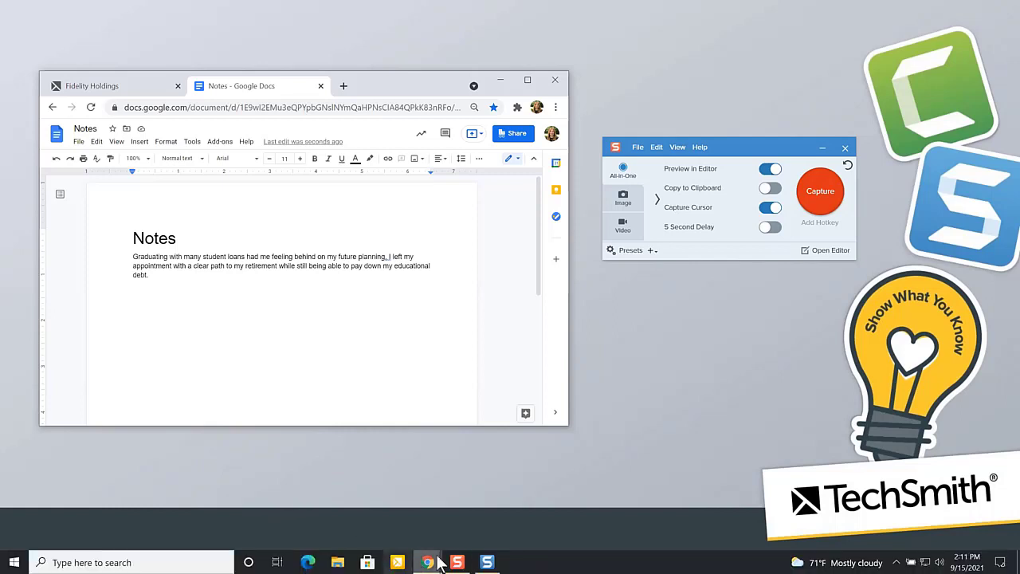
click(486, 563)
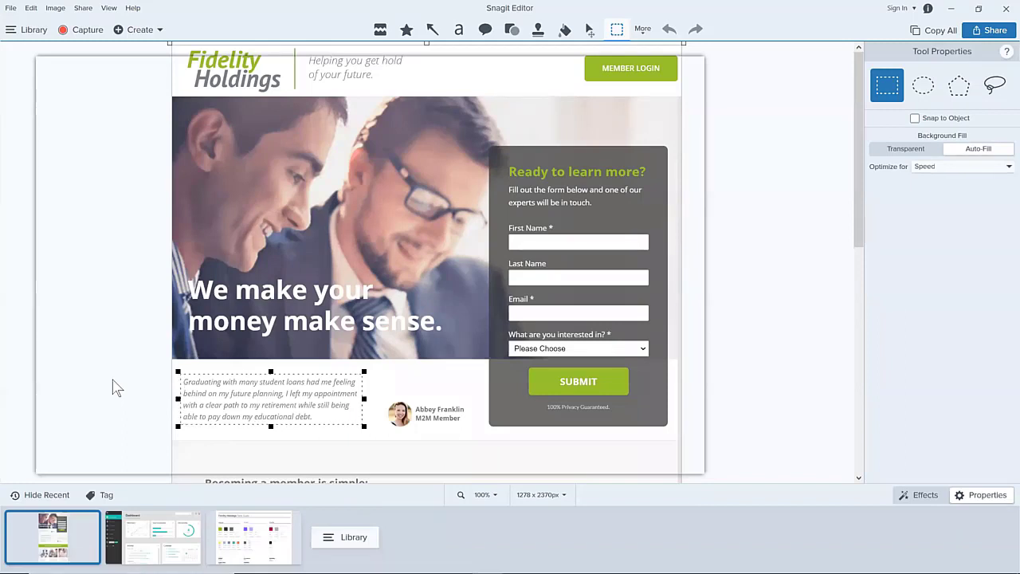
click(117, 388)
click(951, 9)
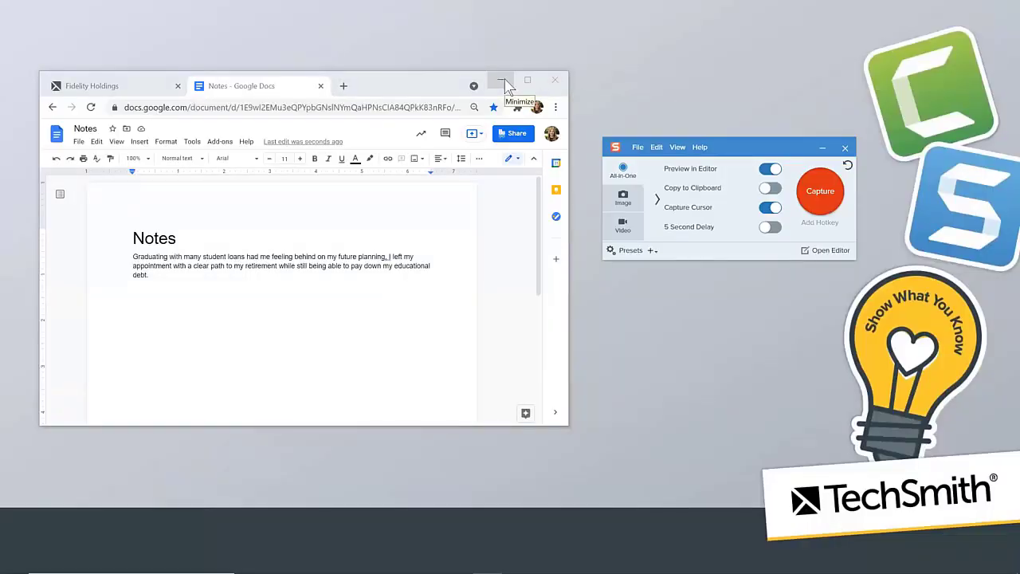
click(828, 250)
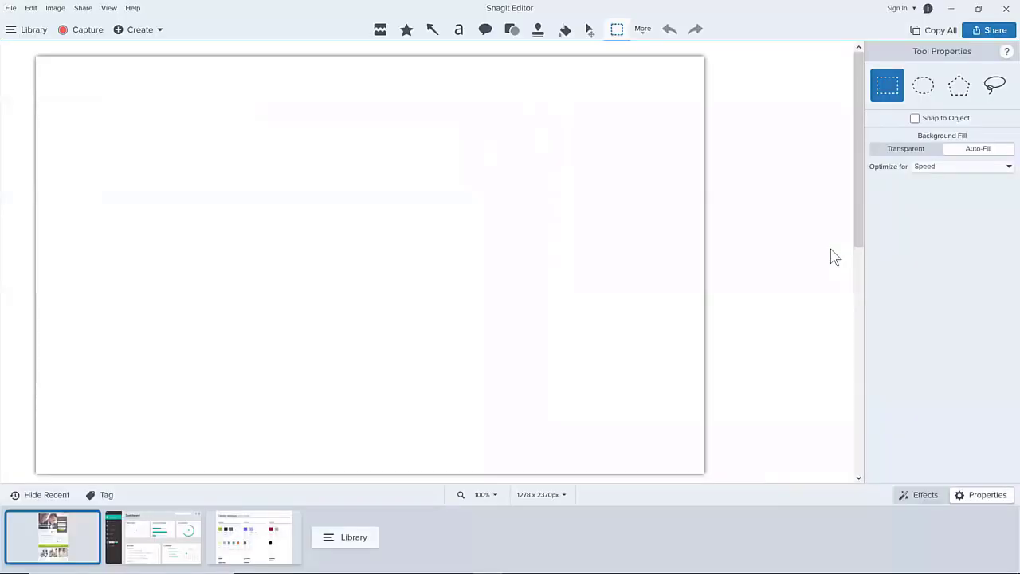
mouse_move(860, 206)
mouse_down()
mouse_move(860, 223)
mouse_move(860, 204)
mouse_up()
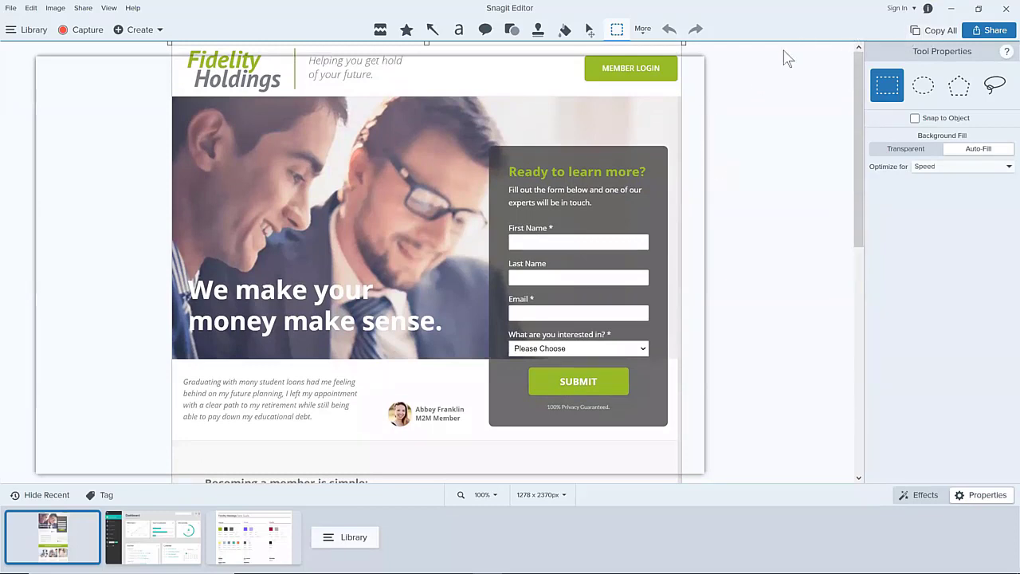
click(1006, 9)
click(842, 244)
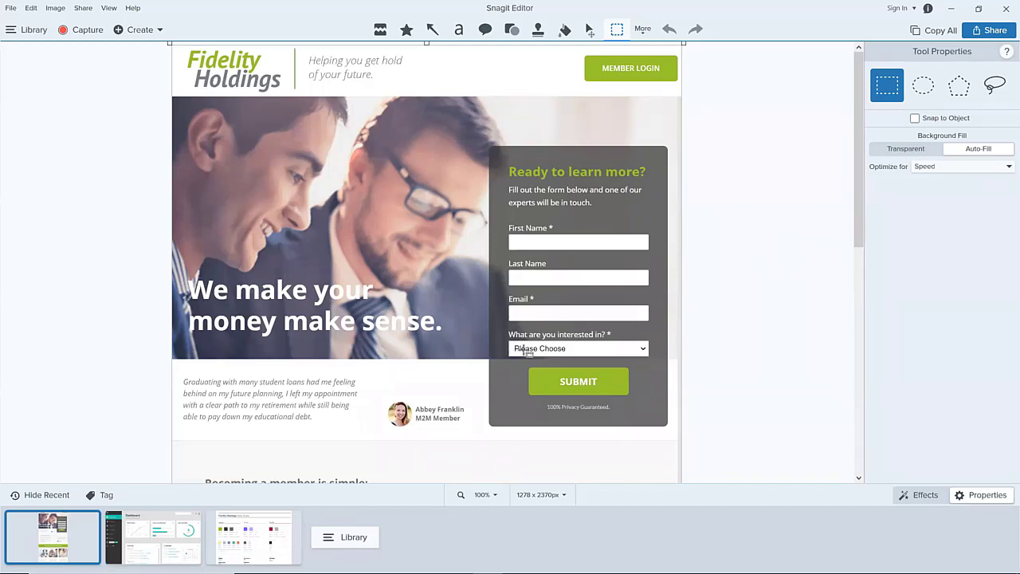
drag(857, 155, 854, 249)
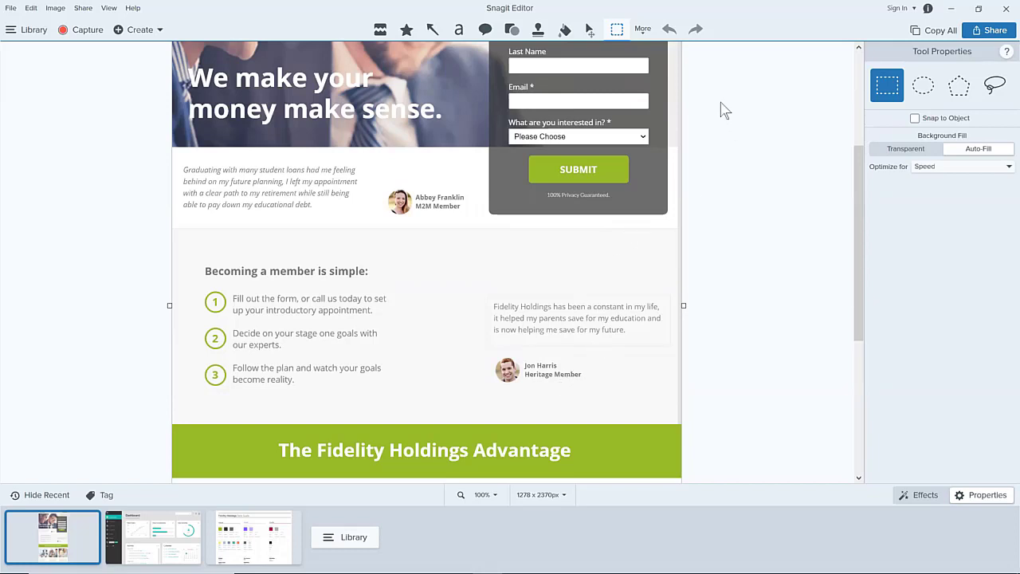
Turn on Smart Move for the Move tool and delete the green SUBMIT button from the grey contact form
click(590, 32)
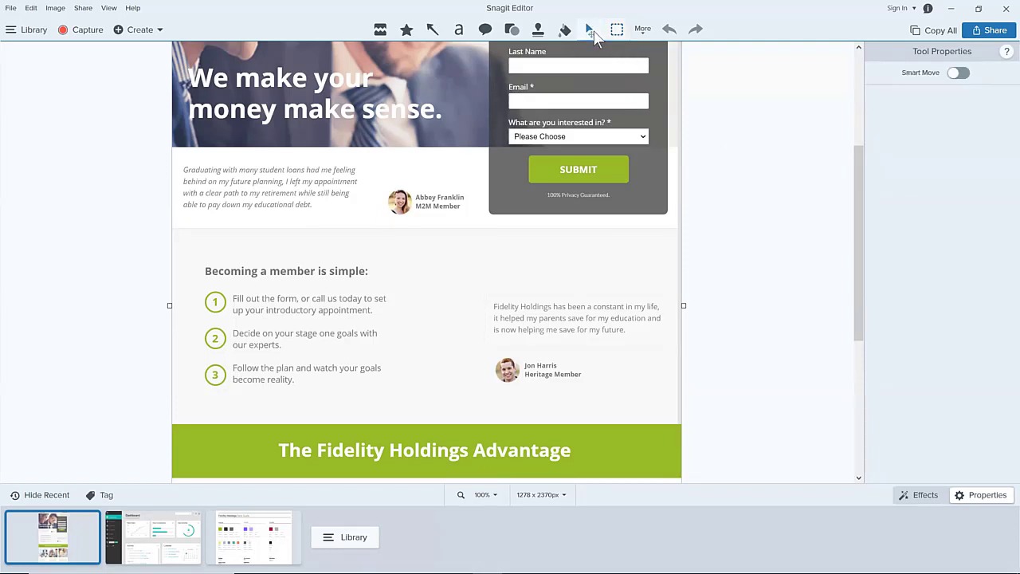
click(960, 73)
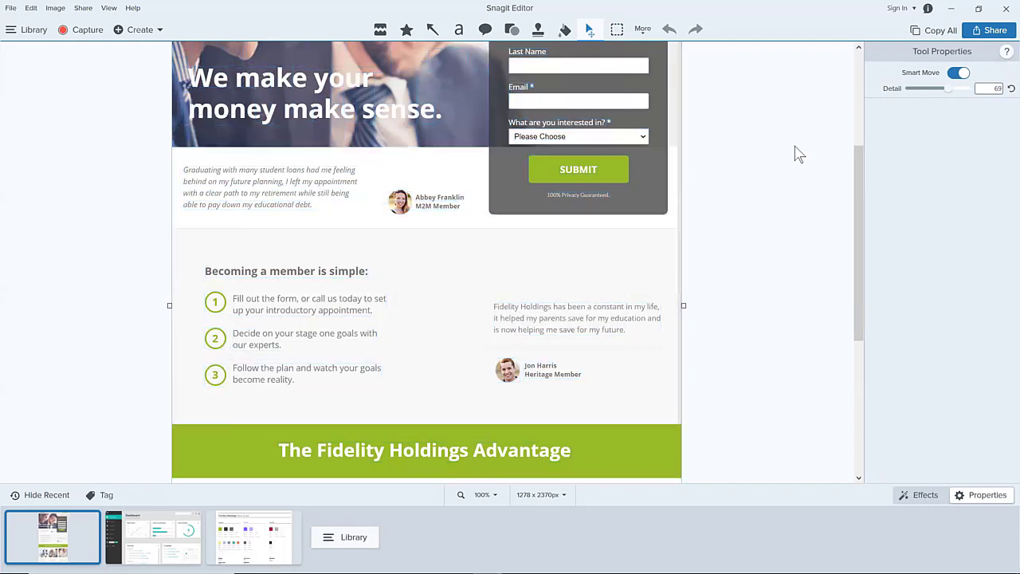
drag(859, 173, 869, 87)
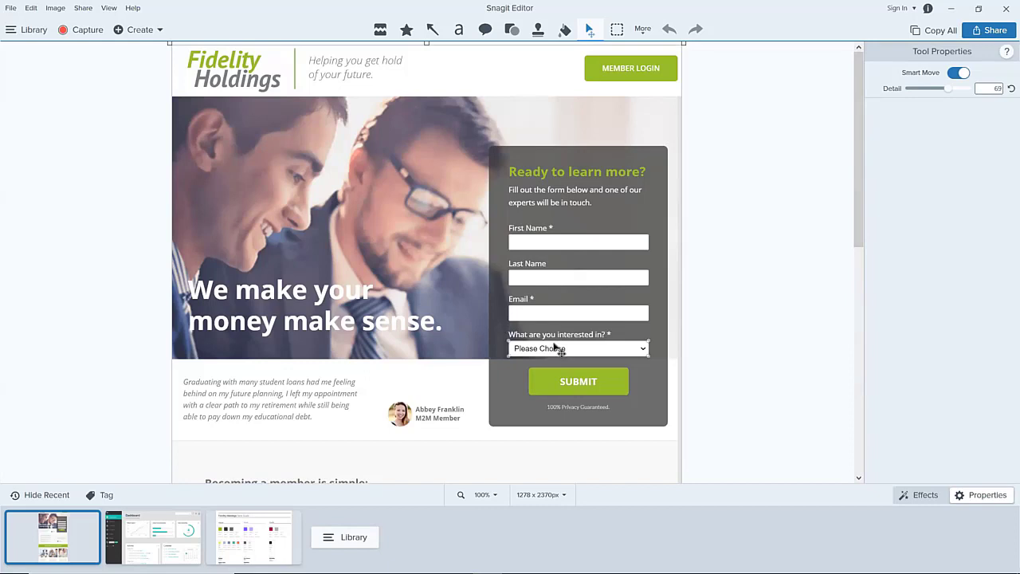
mouse_move(569, 377)
mouse_down()
mouse_move(537, 373)
mouse_move(599, 374)
mouse_move(568, 371)
mouse_up()
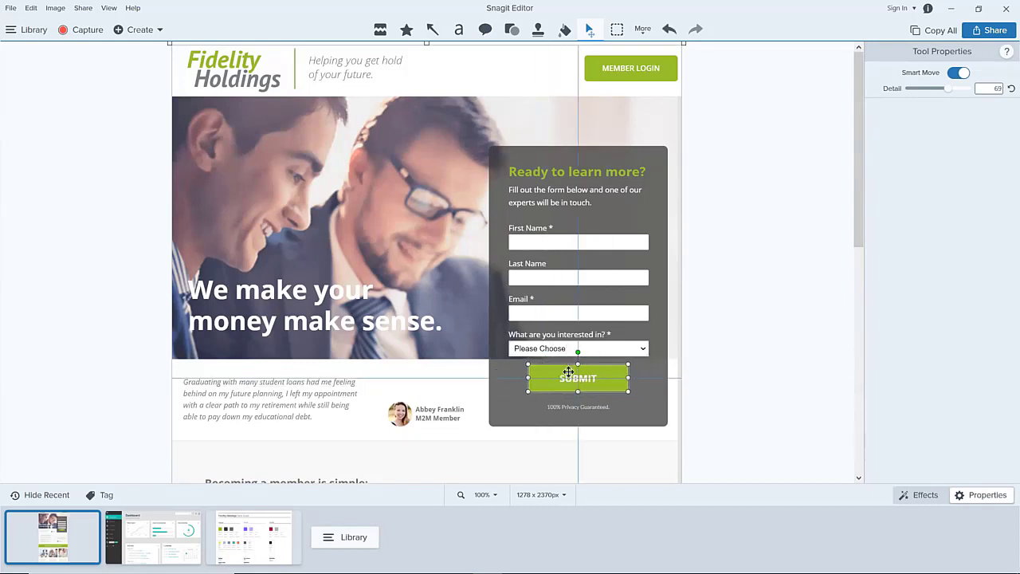
key(Delete)
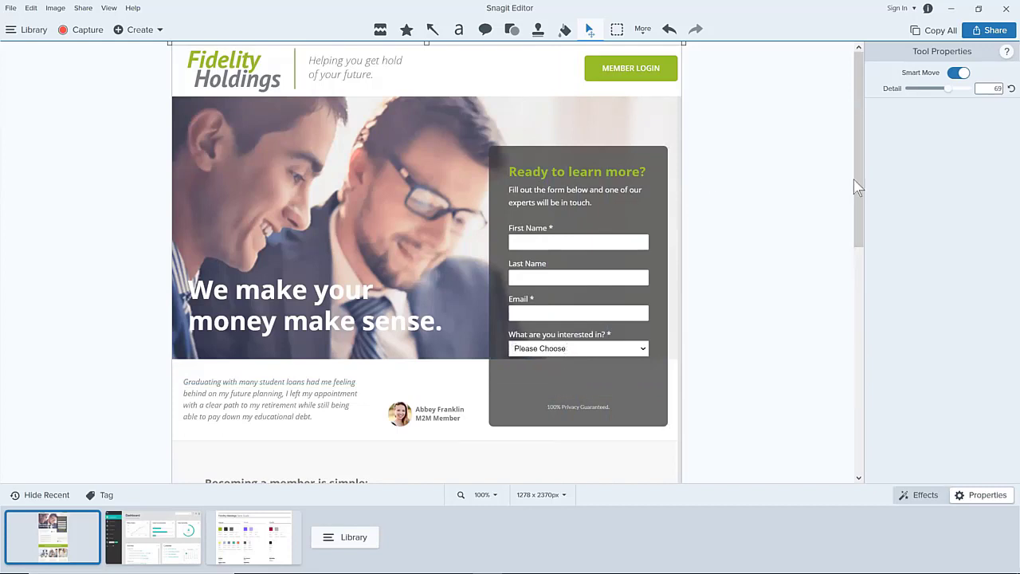
Make the Heritage Member caption beside the photo editable and set all of its text to the Roboto font
drag(855, 195, 848, 275)
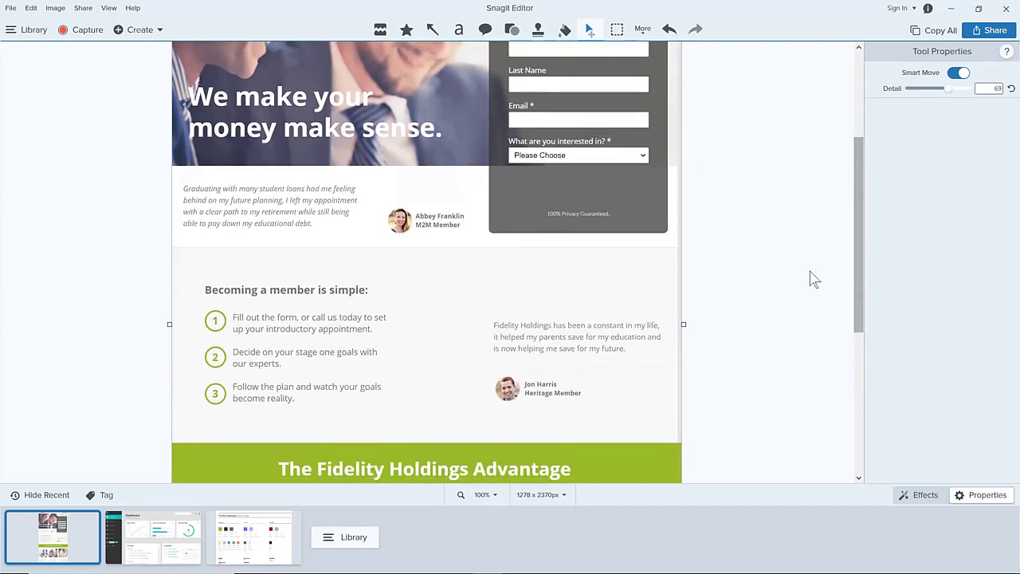
click(539, 390)
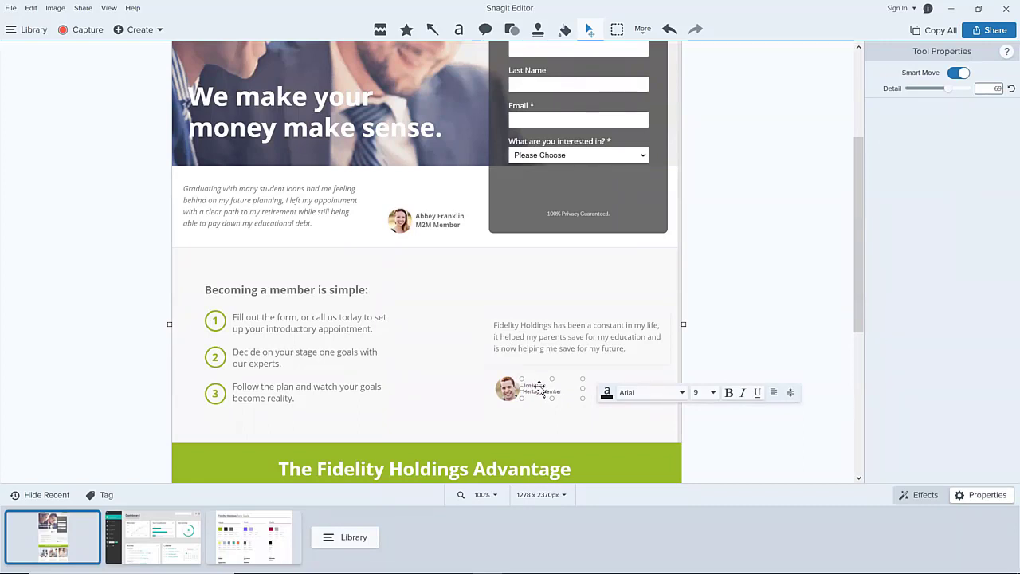
click(539, 387)
drag(563, 392, 521, 384)
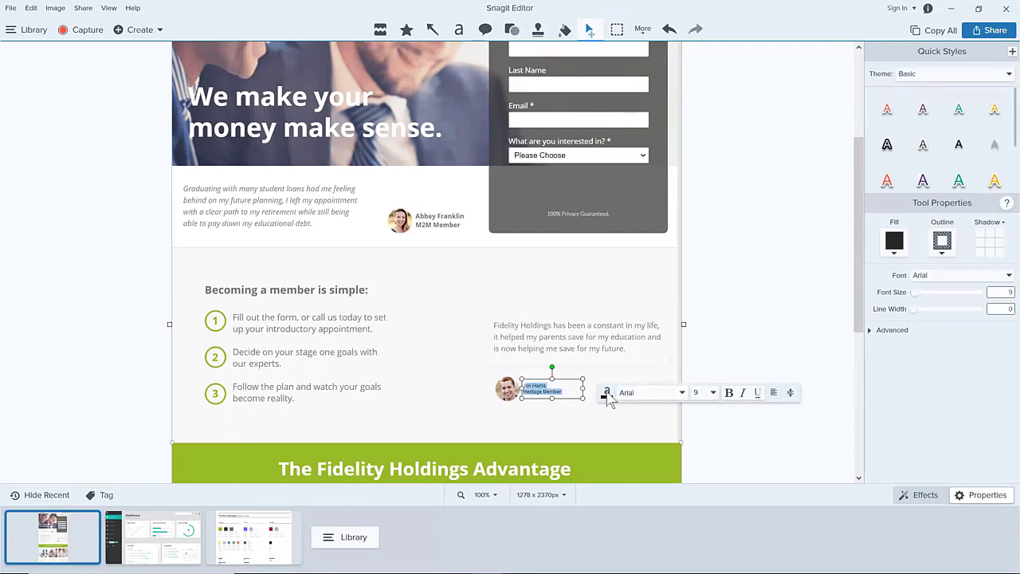
click(682, 392)
click(683, 394)
click(682, 392)
scroll(683, 241, down, 1)
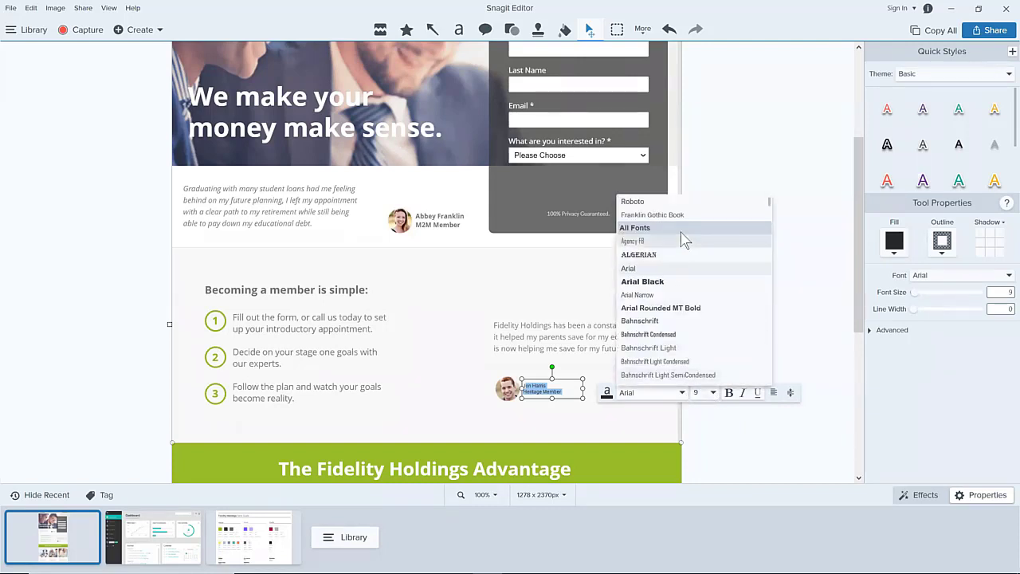
click(676, 204)
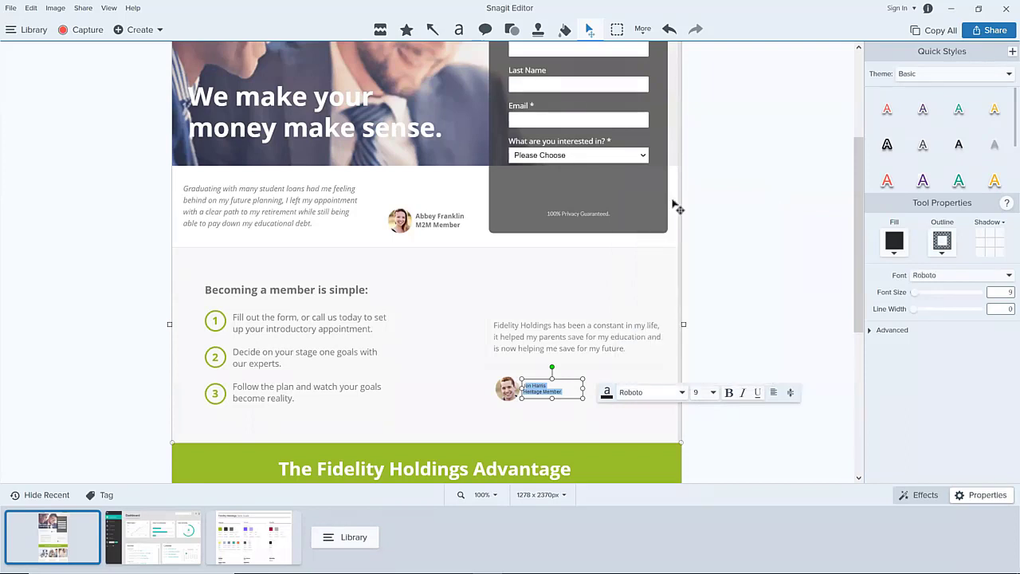
Set the Heritage Member caption's font size to 14 and widen its text box so each line fits without wrapping
click(713, 392)
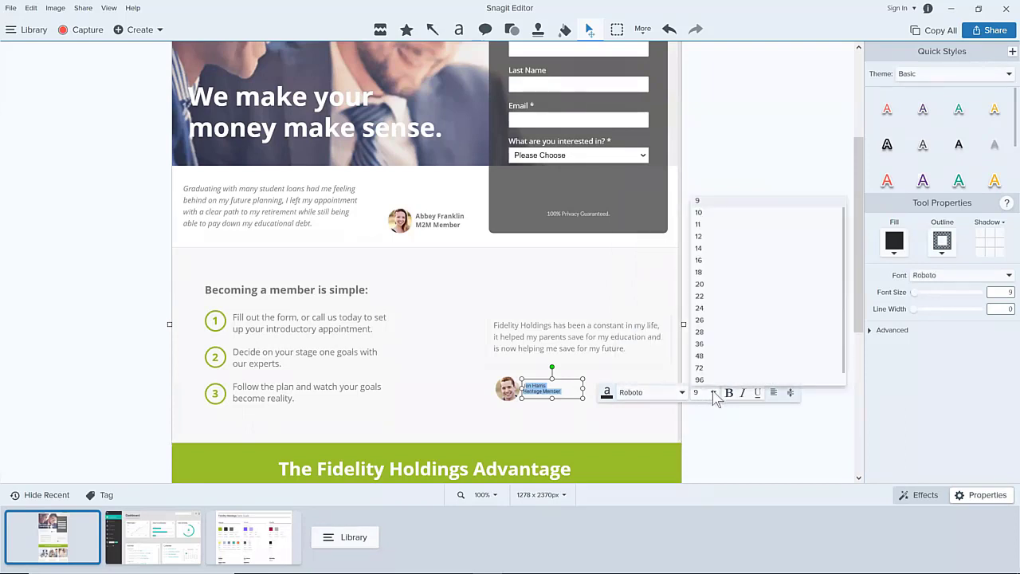
click(558, 390)
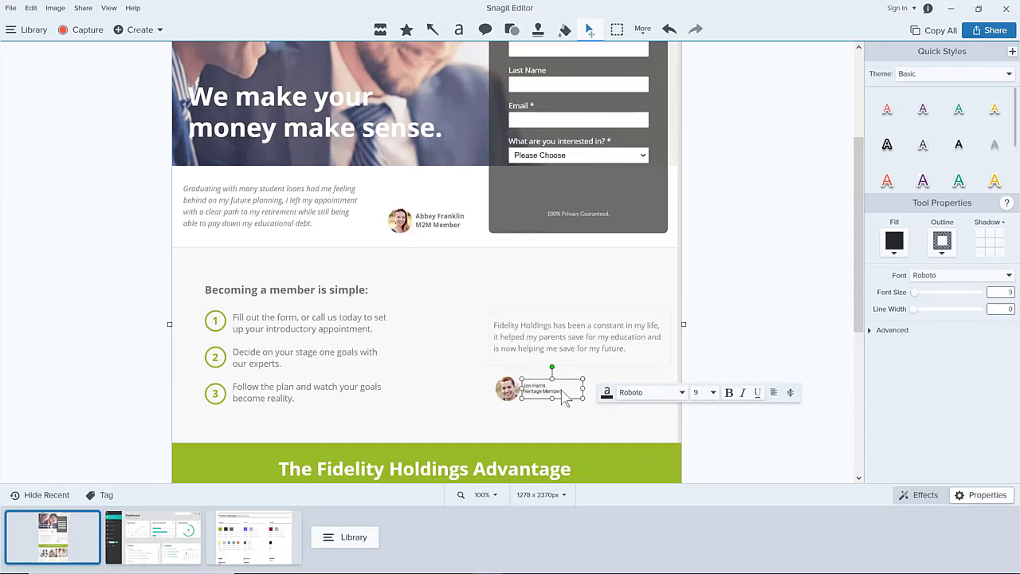
double_click(555, 389)
key(BackSpace)
double_click(527, 384)
drag(563, 391, 520, 384)
click(713, 397)
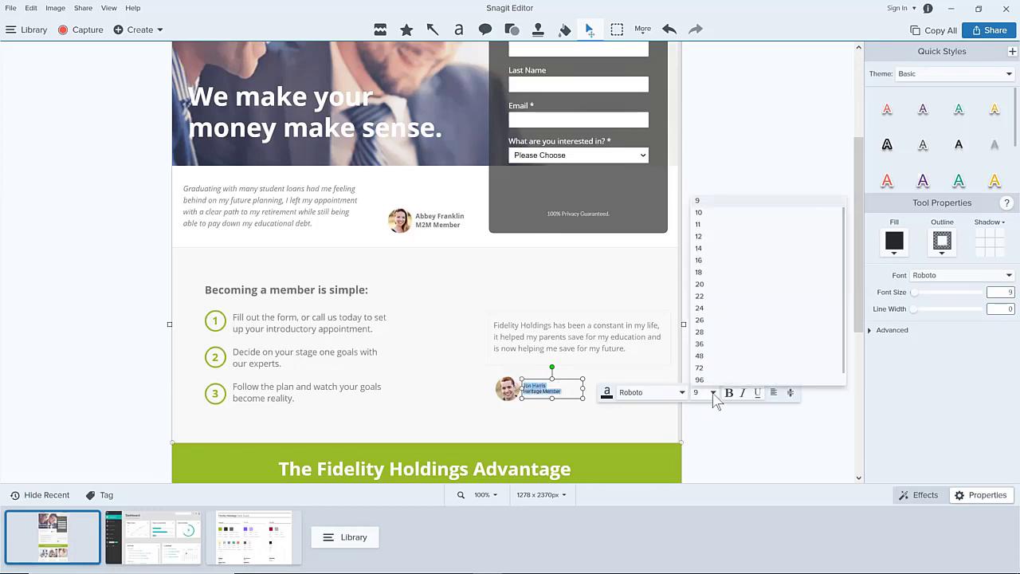
click(715, 248)
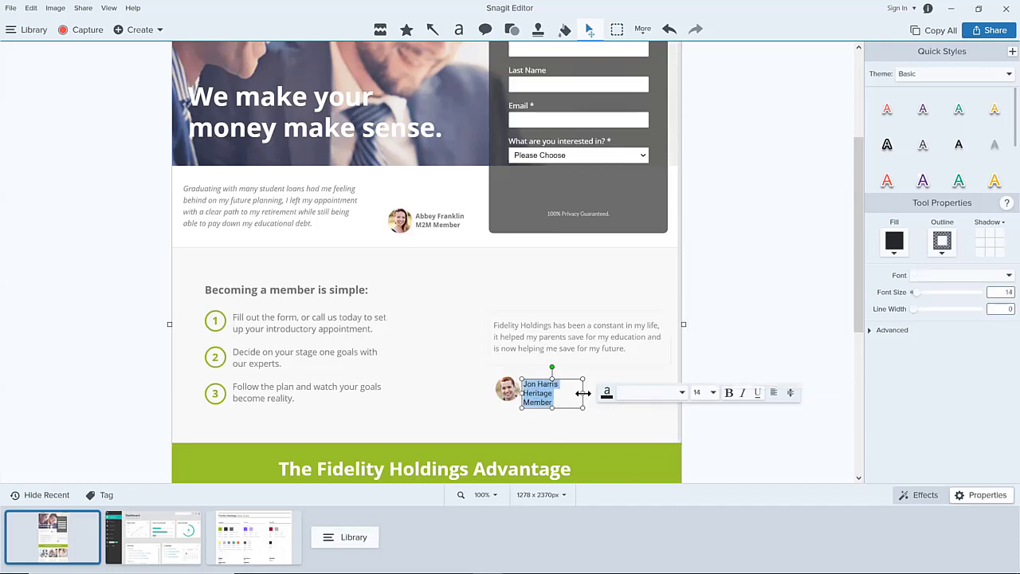
drag(588, 392, 599, 392)
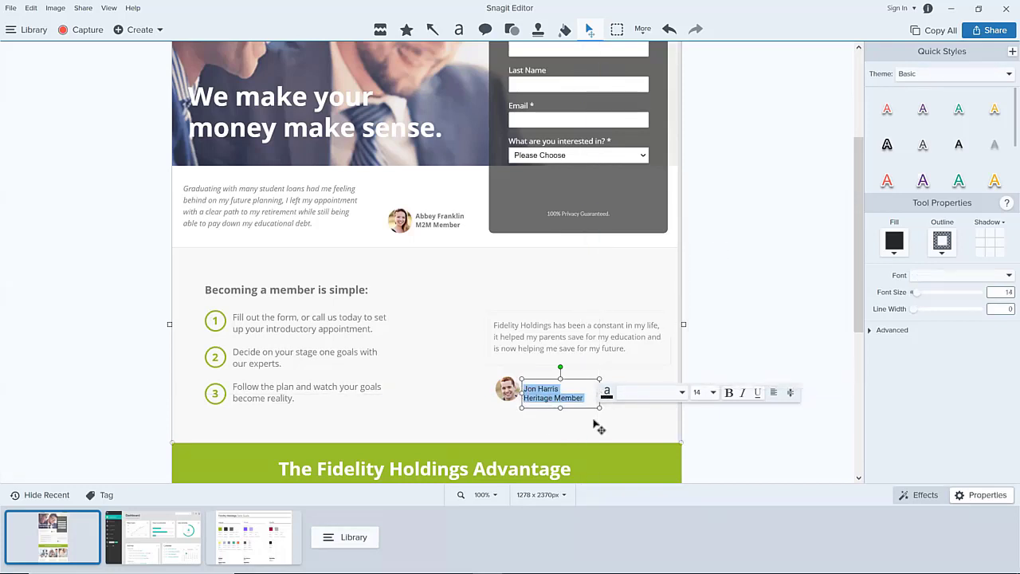
click(597, 424)
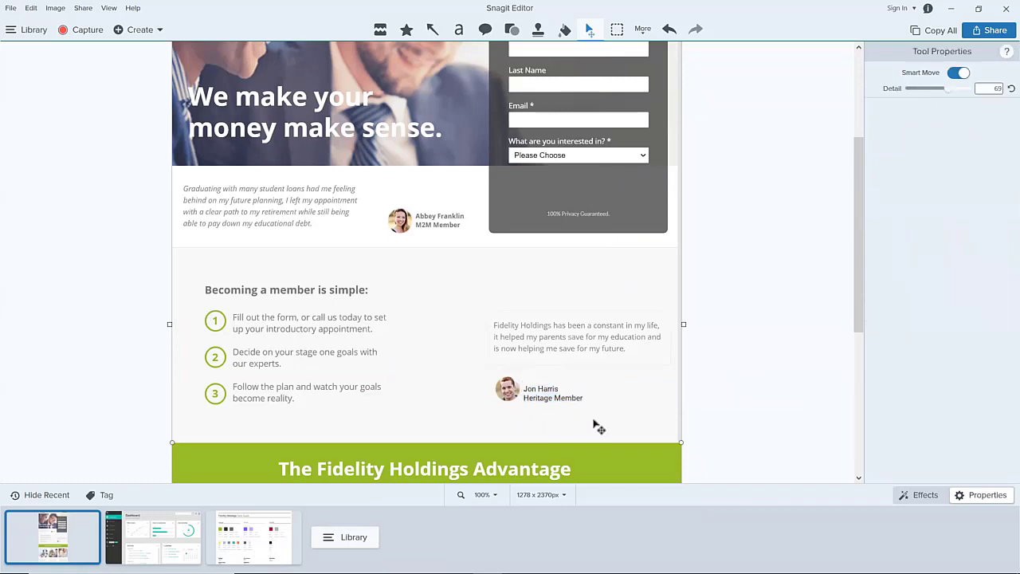
Replace the person's name above "Heritage Member" with a new full name and nudge the caption slightly up and to the right
click(558, 397)
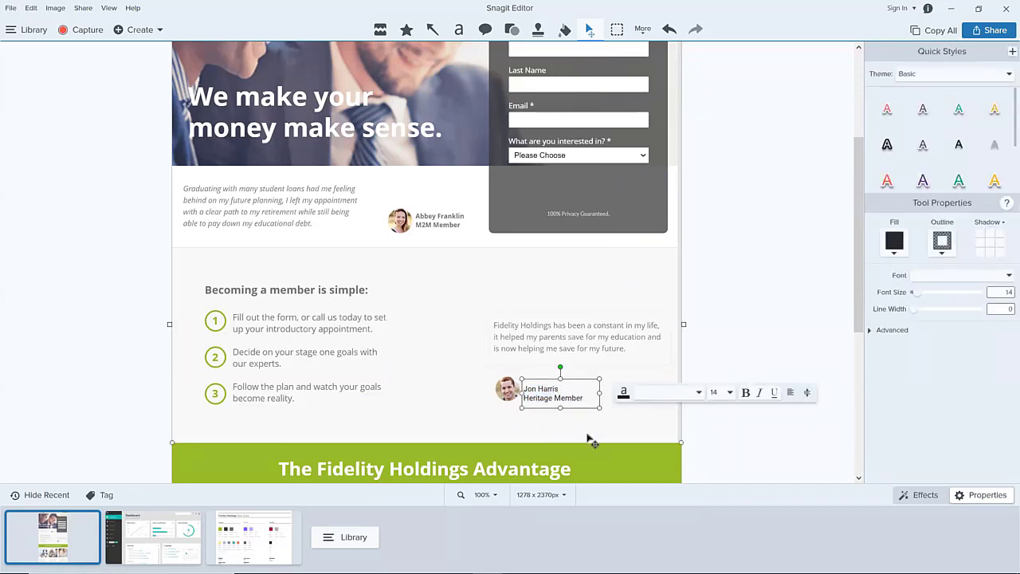
key(BackSpace)
key(BackSpace)
key(BackSpace)
key(BackSpace)
key(BackSpace)
key(BackSpace)
key(BackSpace)
key(BackSpace)
key(BackSpace)
key(BackSpace)
text(Sam Snagit)
click(590, 433)
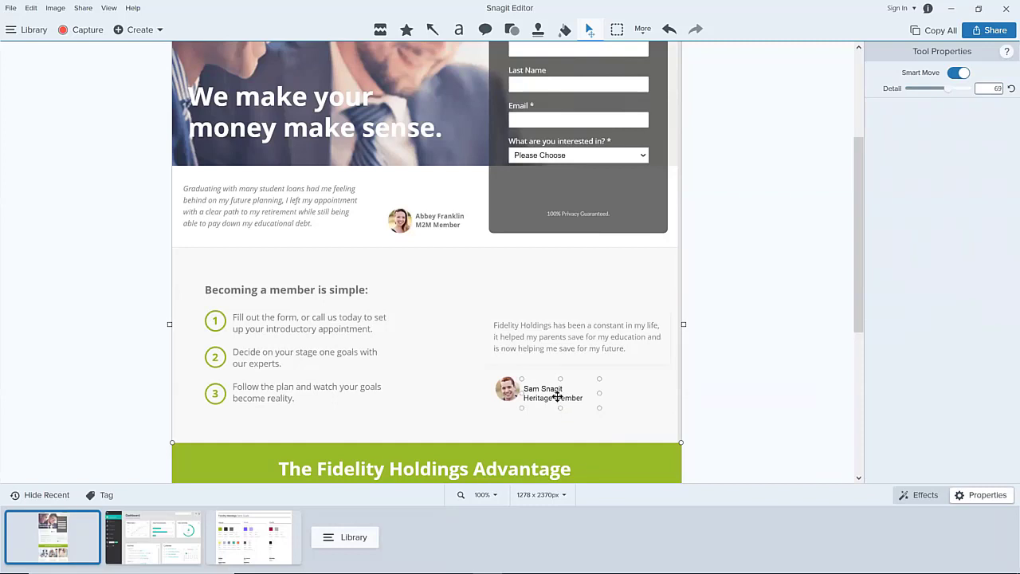
drag(555, 396, 562, 394)
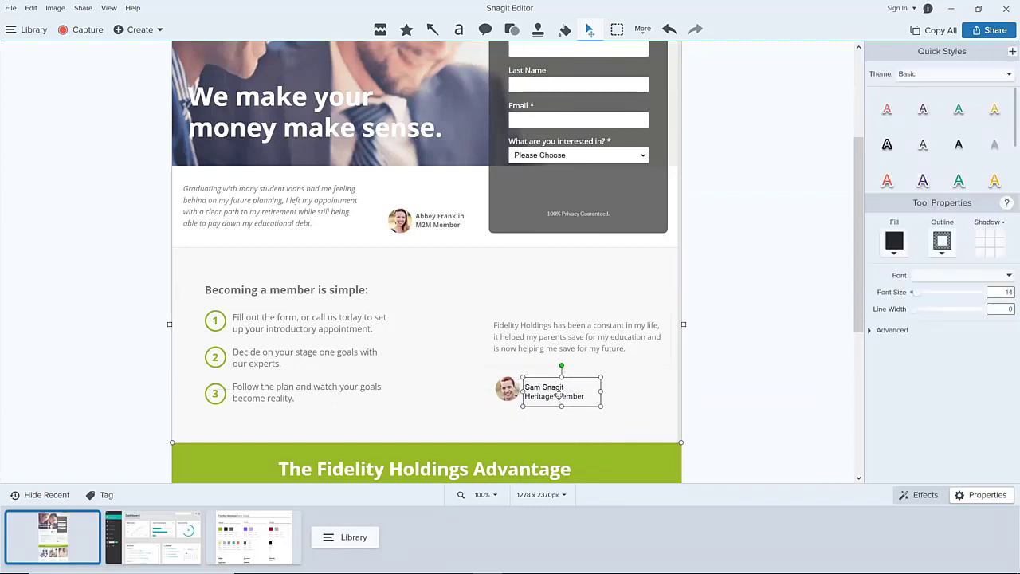
click(652, 410)
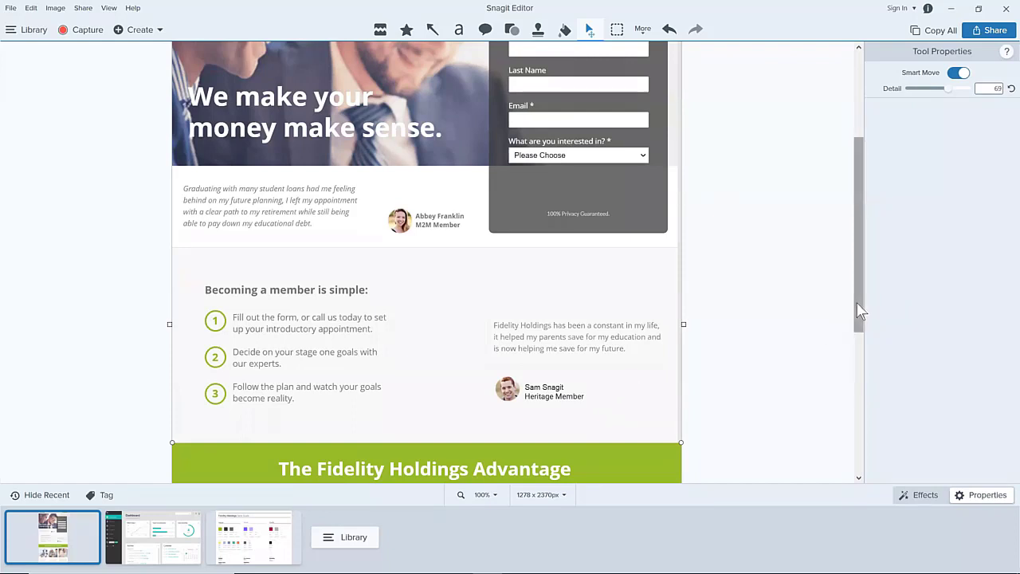
Move the three numbered steps under "Becoming a member is simple:" to the right, keeping the numbers and texts lined up
drag(858, 298, 872, 165)
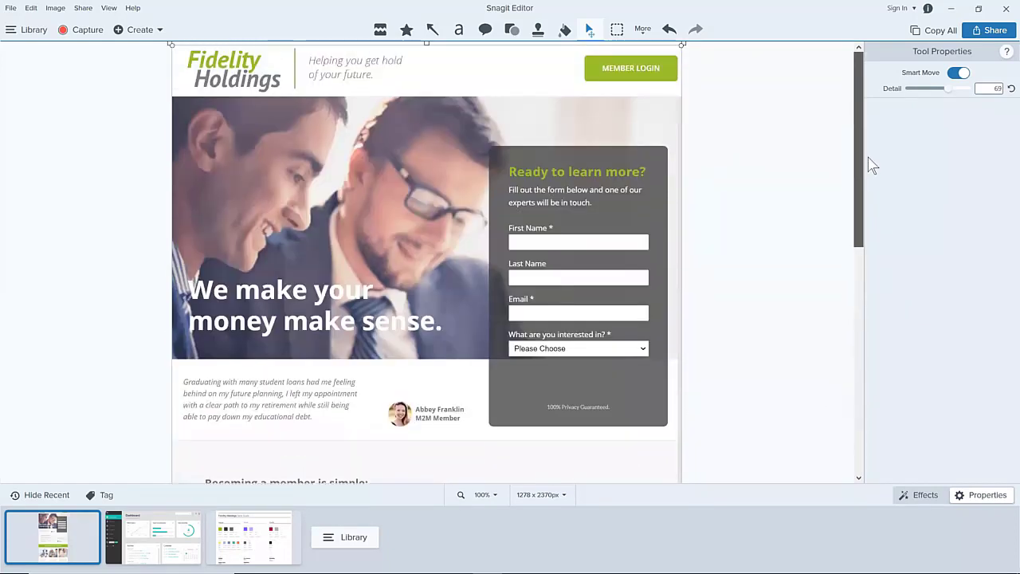
click(627, 83)
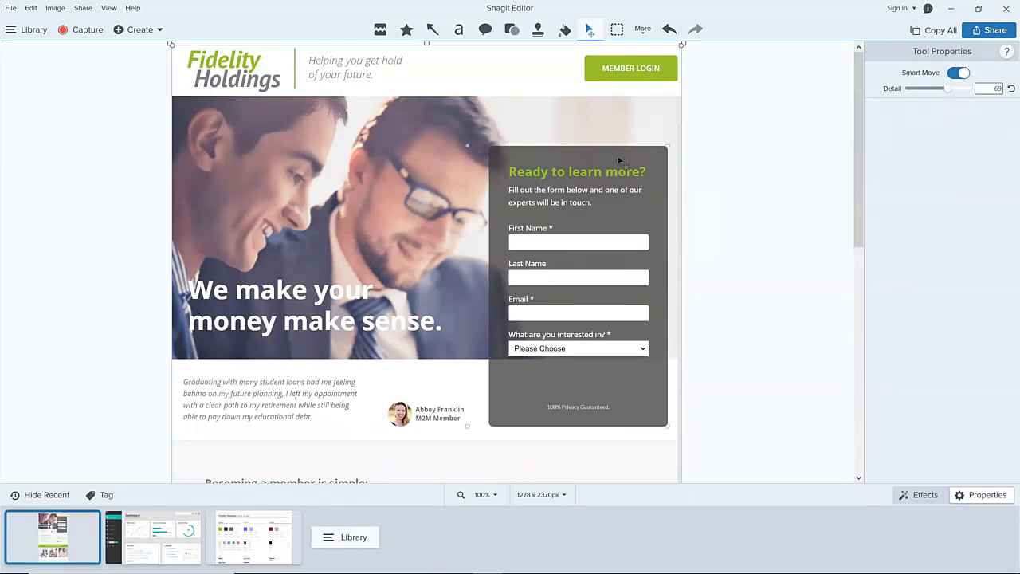
drag(861, 153, 867, 262)
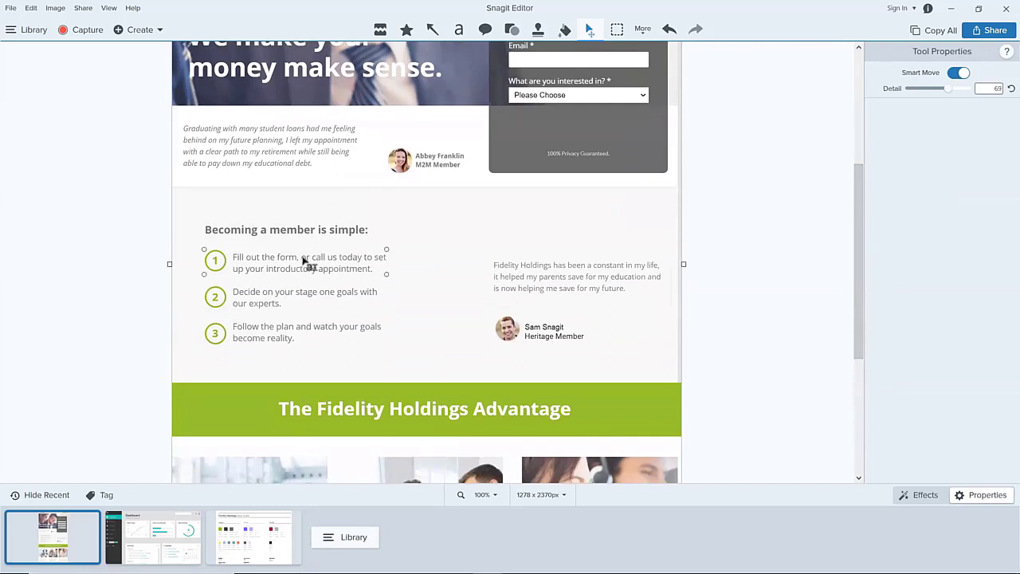
drag(303, 259, 348, 256)
drag(314, 292, 358, 292)
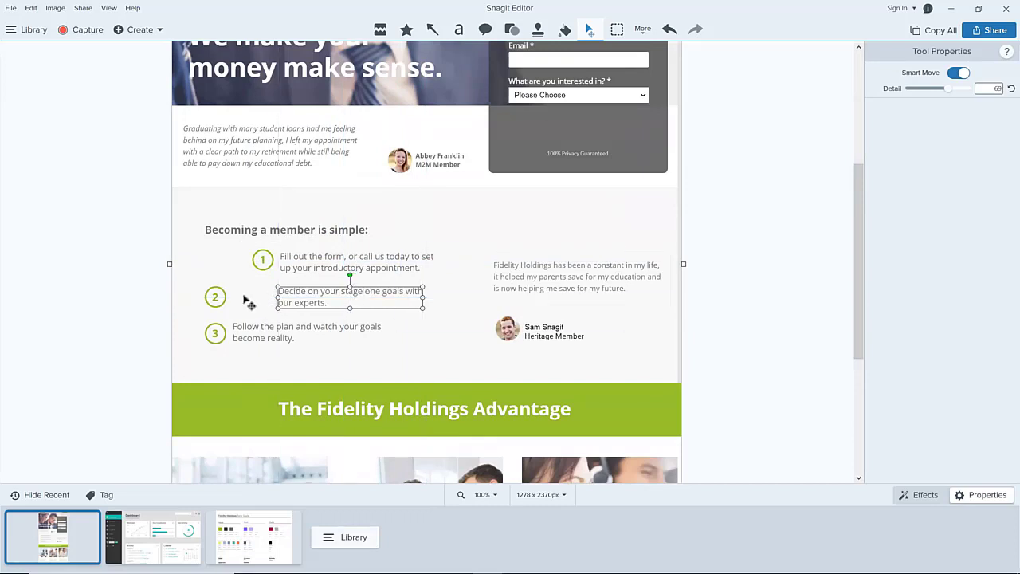
drag(219, 309, 291, 330)
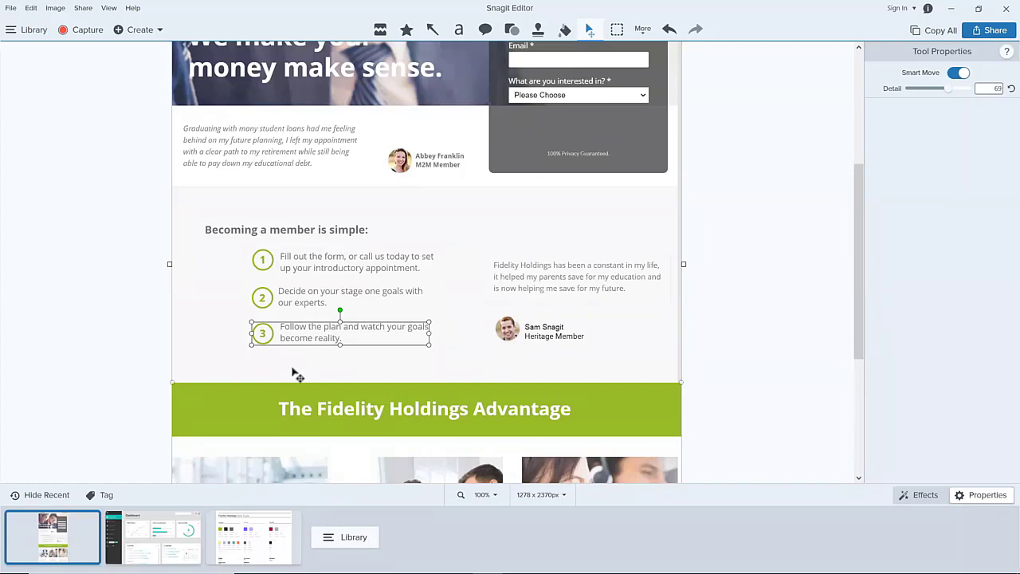
Make a rectangular selection around "The Fidelity Holdings Advantage" in the green banner, with the selection's background fill set to Auto-Fill
click(620, 35)
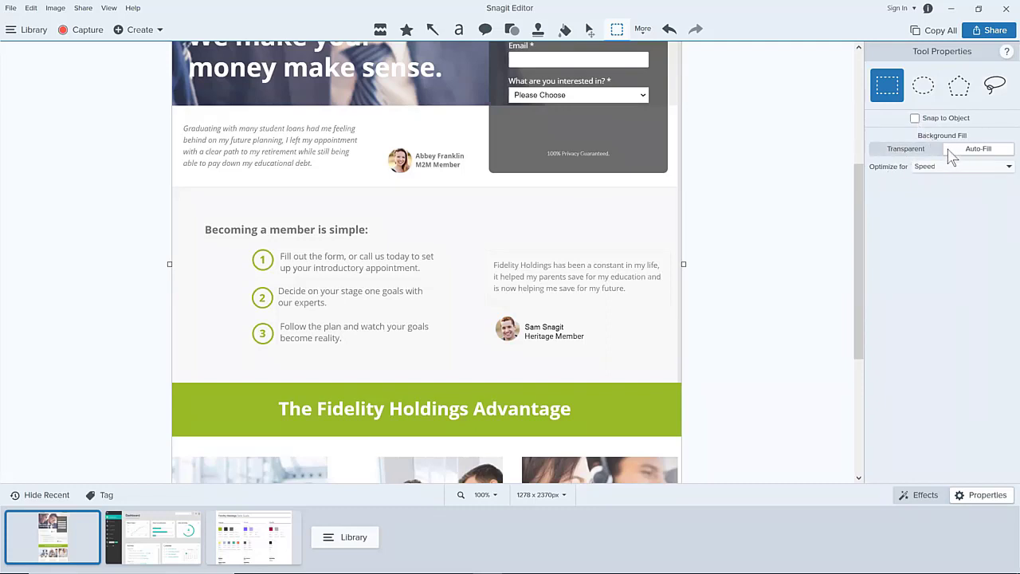
click(900, 151)
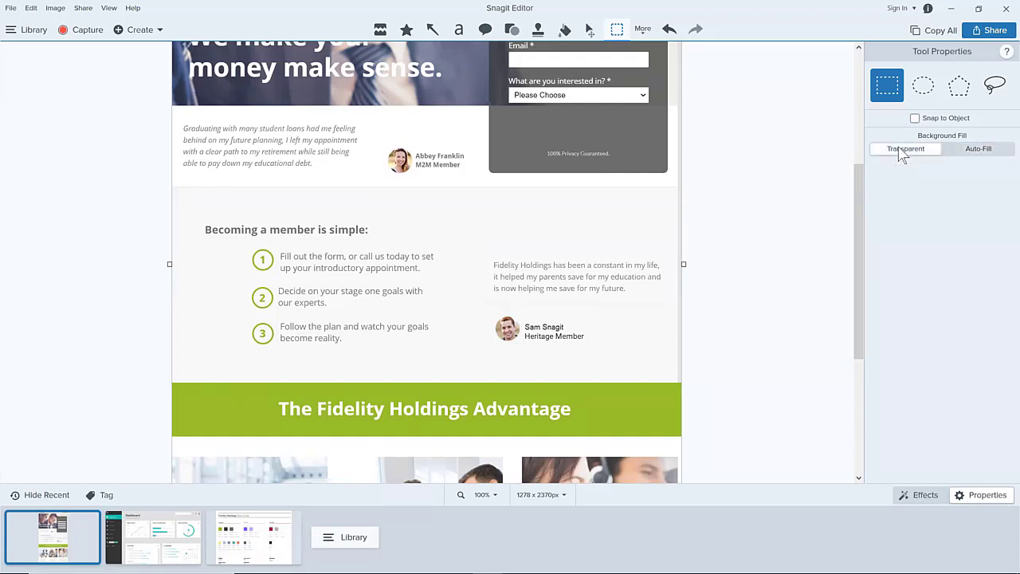
click(965, 152)
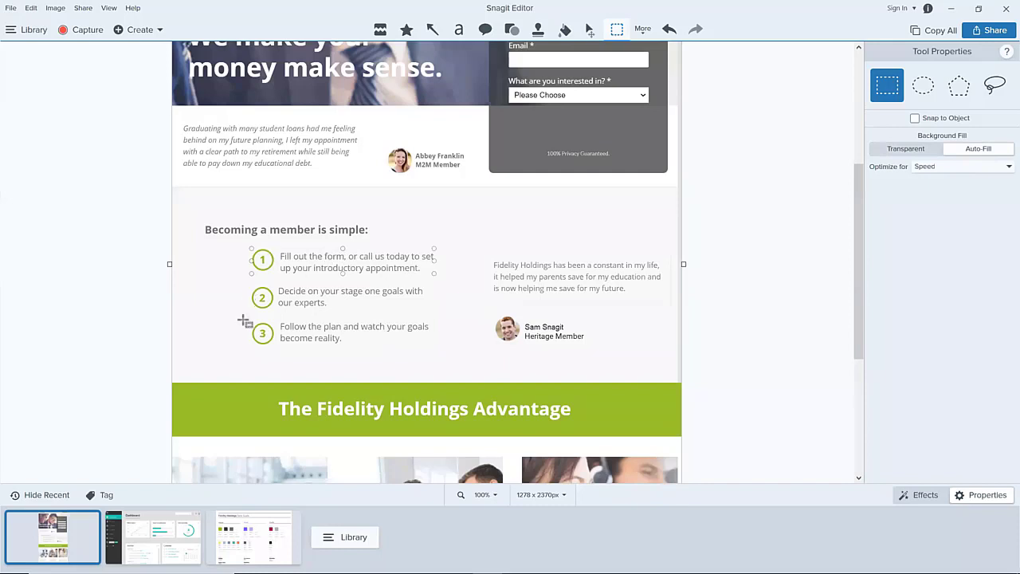
drag(272, 394, 577, 428)
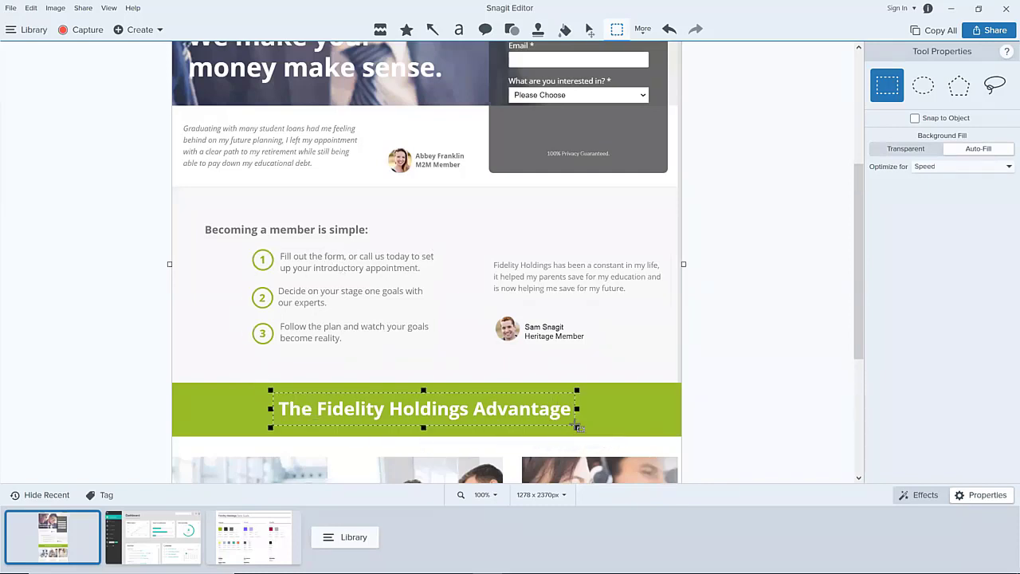
Try deleting the selected banner title with Auto-Fill, undo that, and delete it with the background fill set to Transparent
key(Delete)
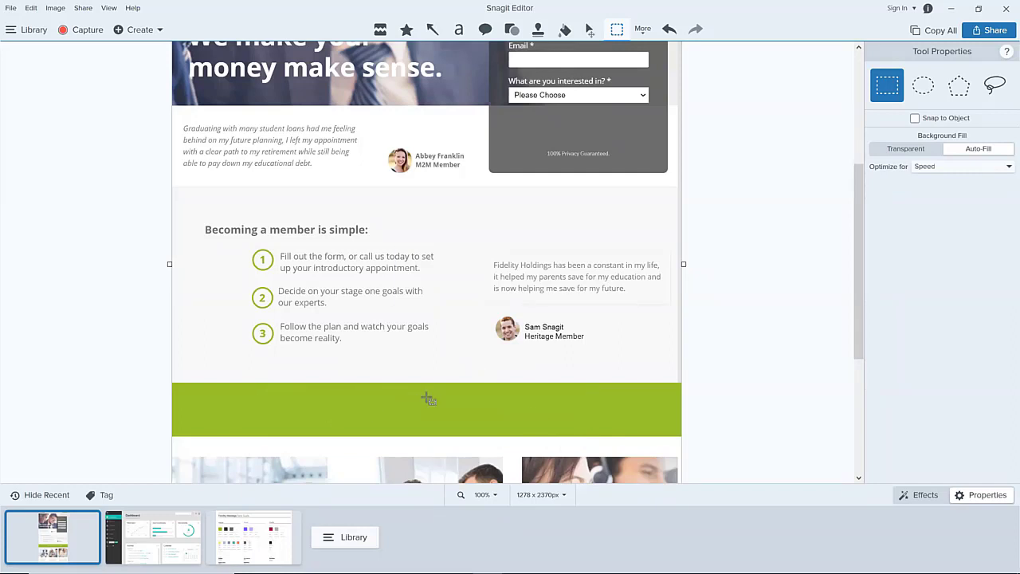
key(ctrl+z)
click(906, 149)
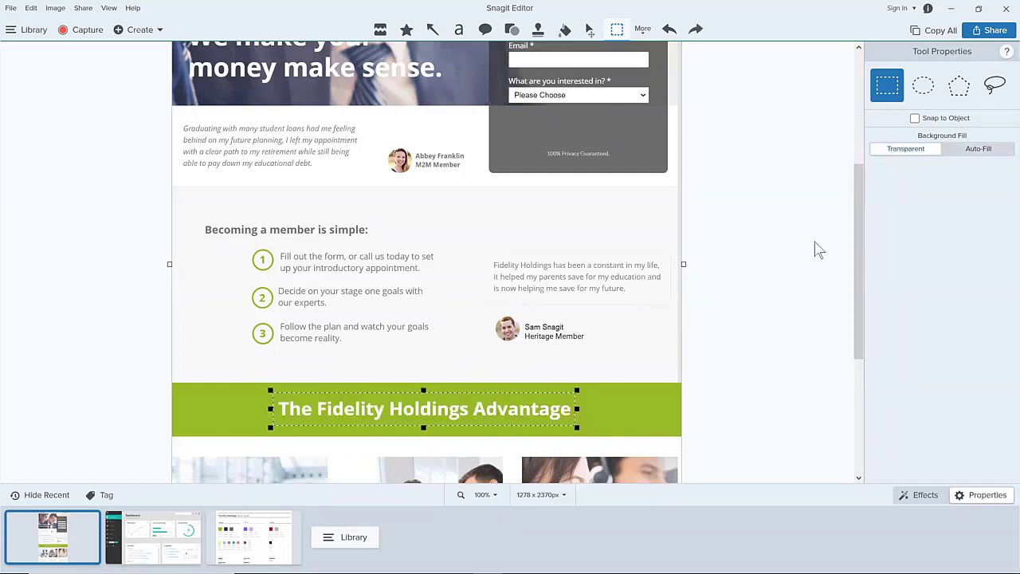
key(Delete)
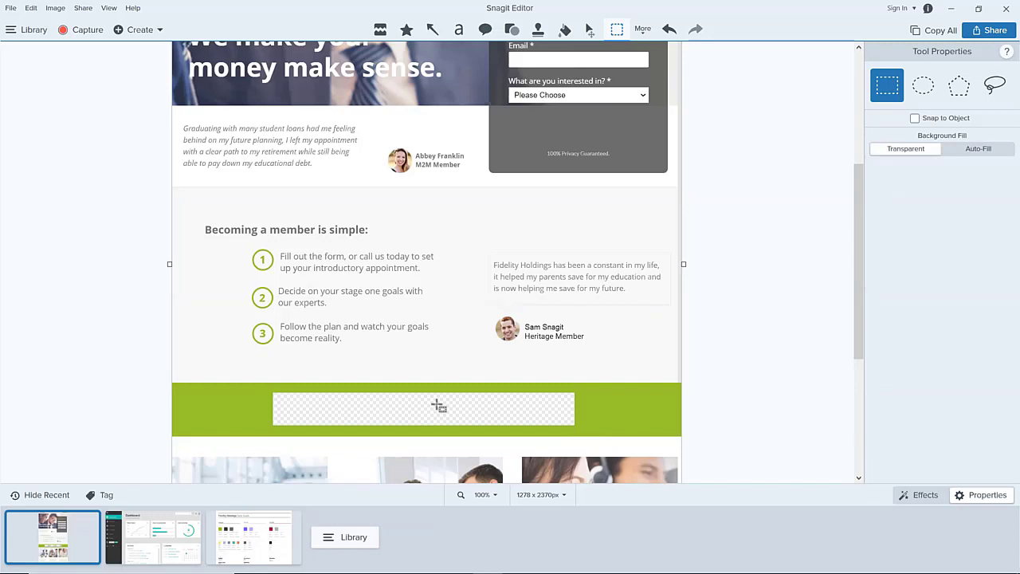
Set the selection's background fill to Auto-Fill and switch to the Move tool
click(969, 151)
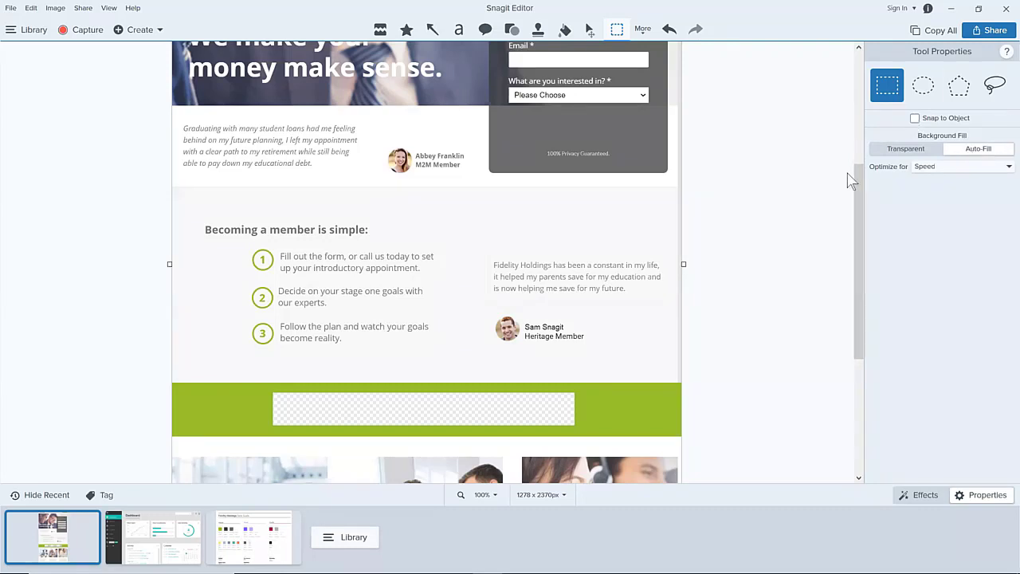
scroll(859, 183, up, 3)
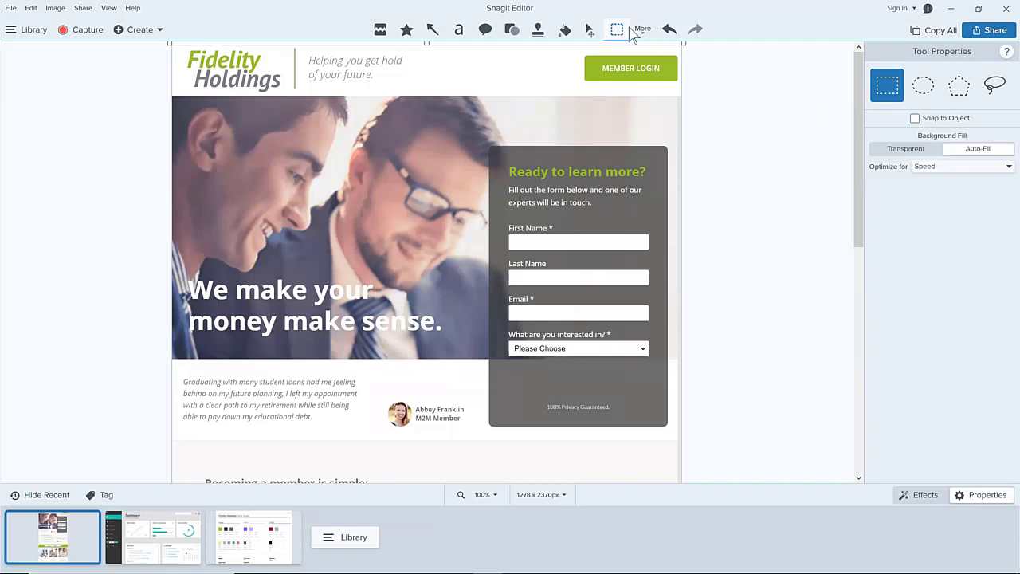
click(590, 30)
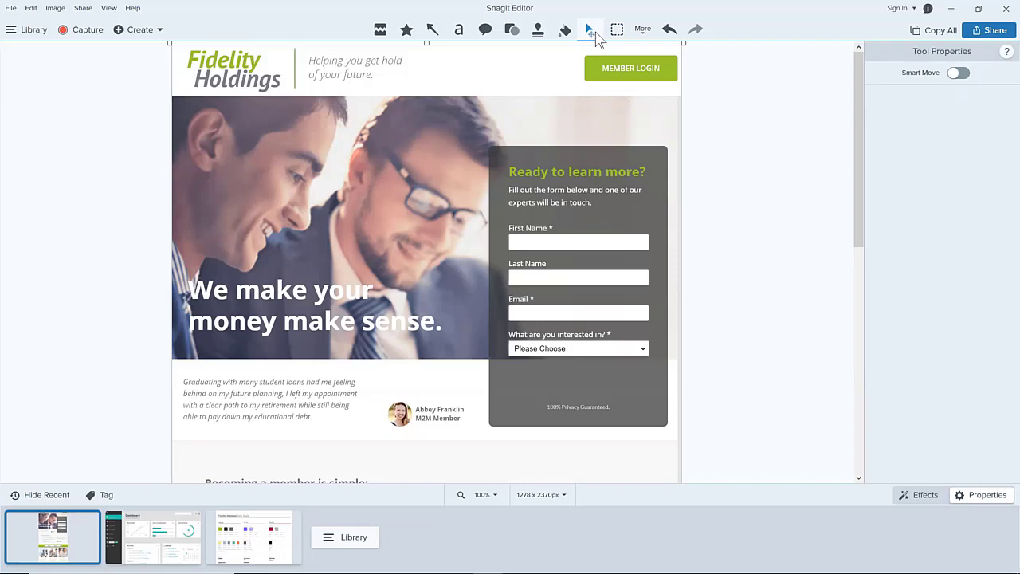
Look over the tools and commands available for customizing the toolbar, close the customization, and minimize the editor
click(643, 33)
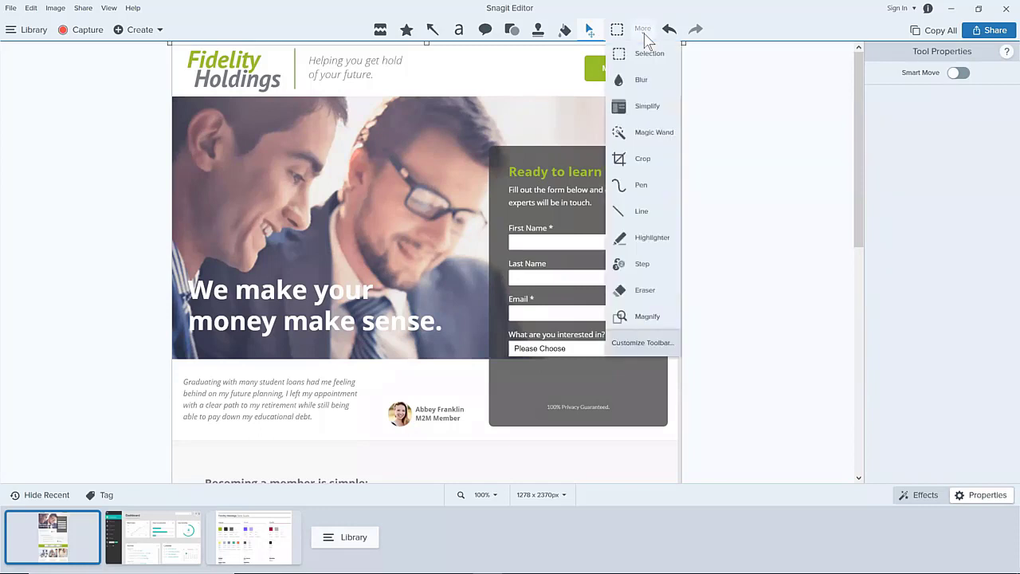
click(651, 345)
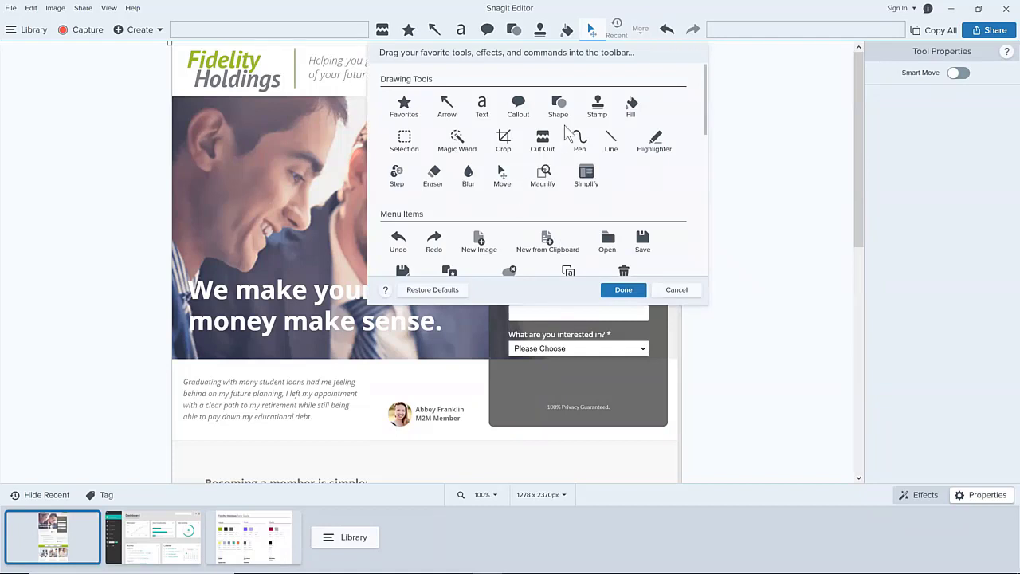
click(641, 291)
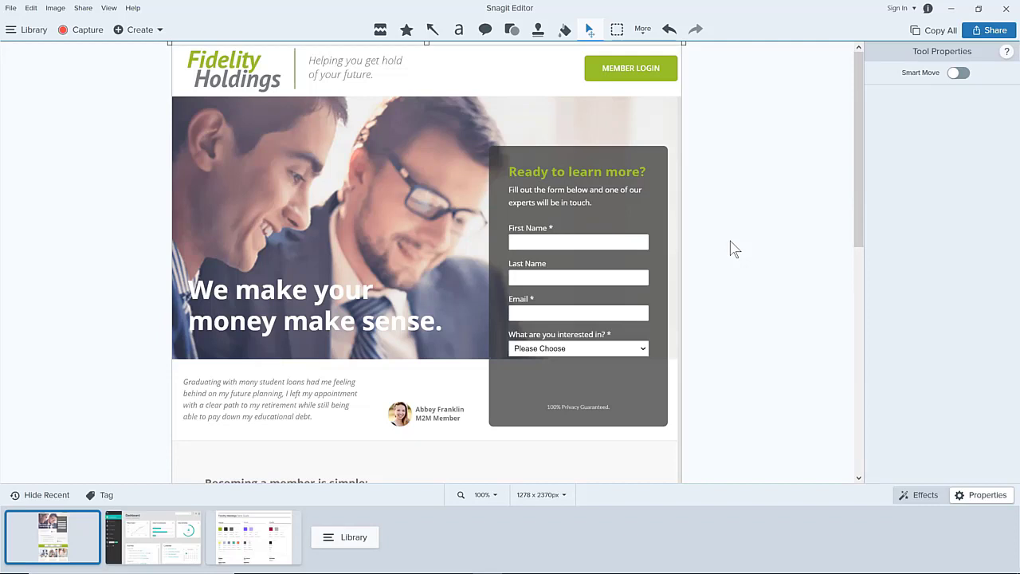
click(954, 10)
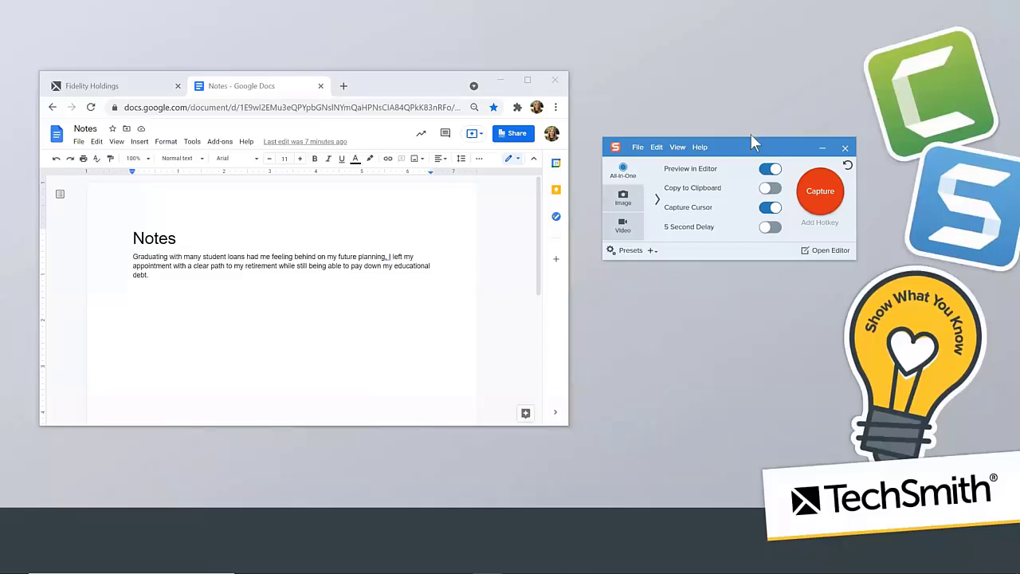
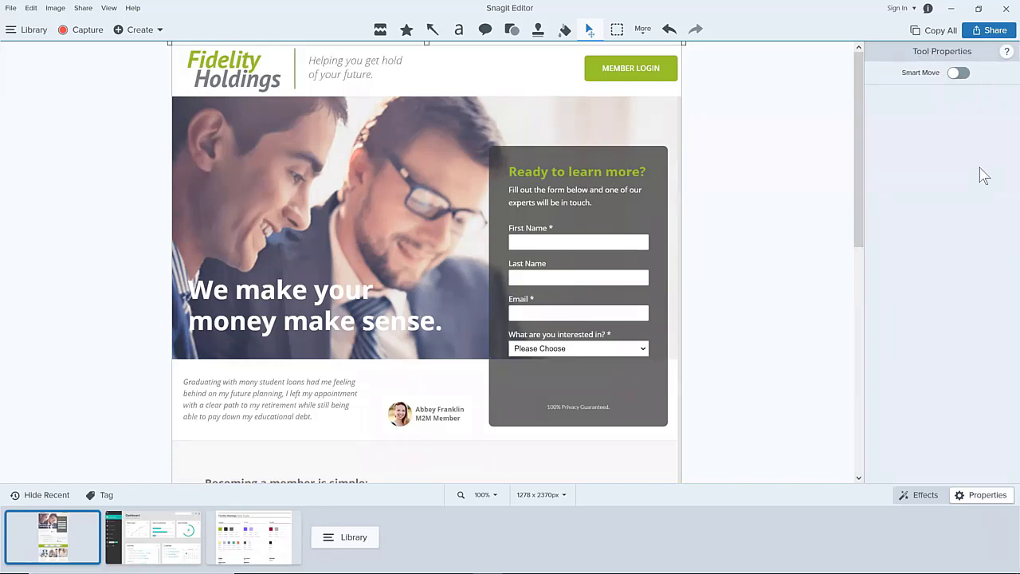
Draw an orange arrow callout reading "Replace this section" from the middle photo towards the headset photo
click(486, 35)
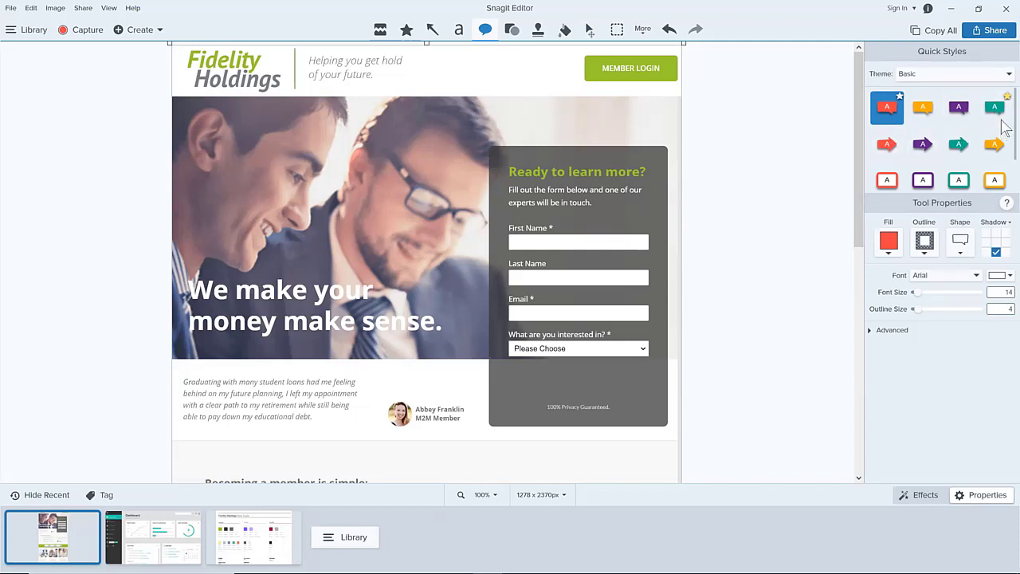
scroll(1002, 141, down, 1)
scroll(1004, 120, up, 1)
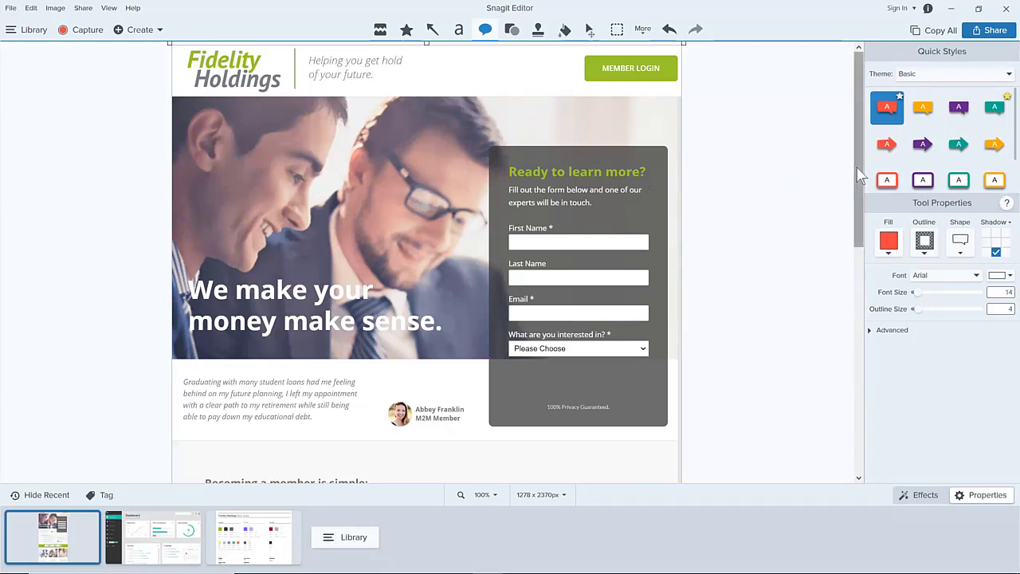
drag(859, 160, 857, 401)
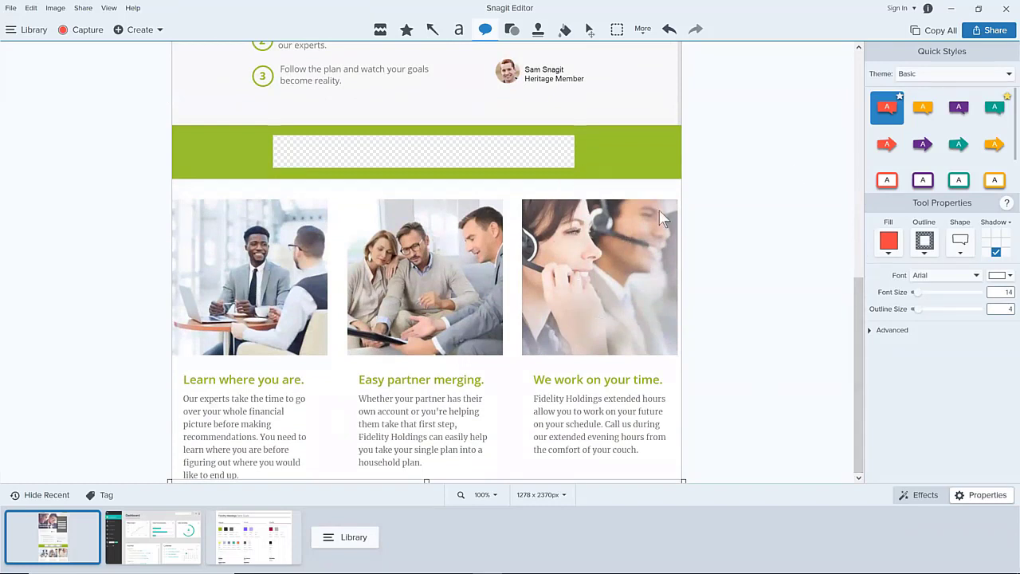
click(994, 146)
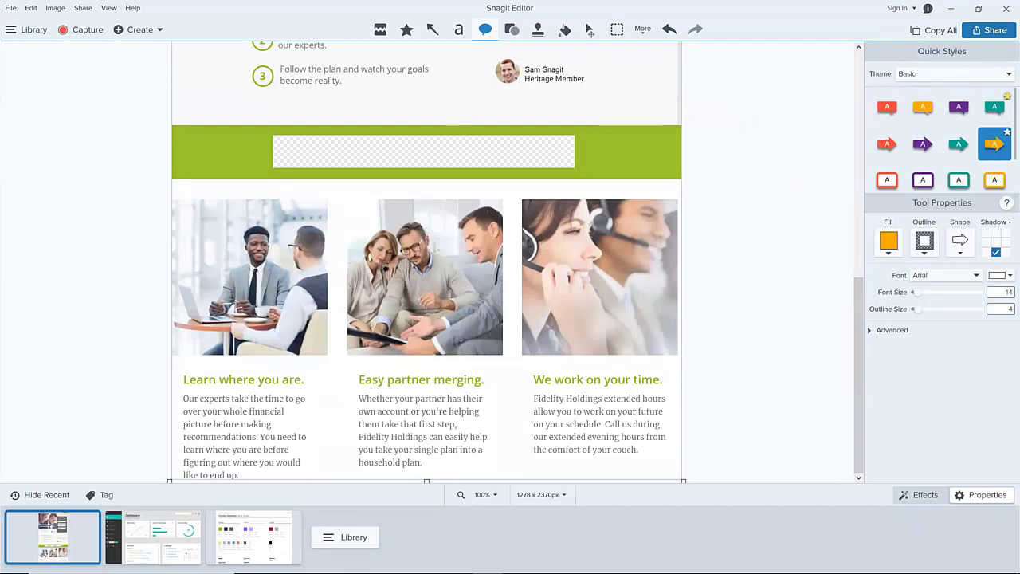
mouse_move(387, 266)
mouse_down()
mouse_move(502, 282)
mouse_move(522, 317)
mouse_move(567, 332)
mouse_up()
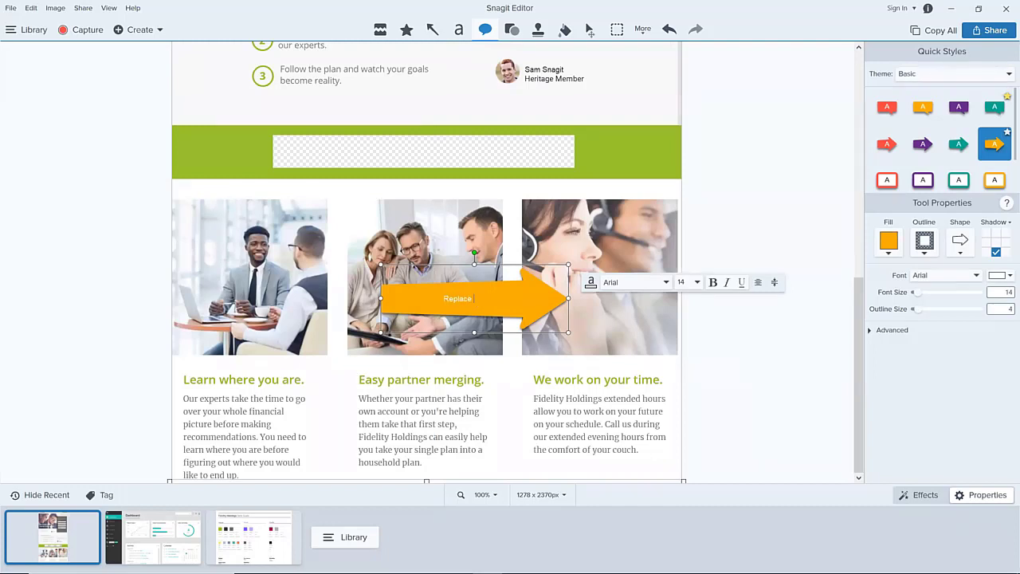
text(this section)
Format the callout text "Replace this section" in bold at font size 20
drag(424, 299, 492, 304)
click(697, 283)
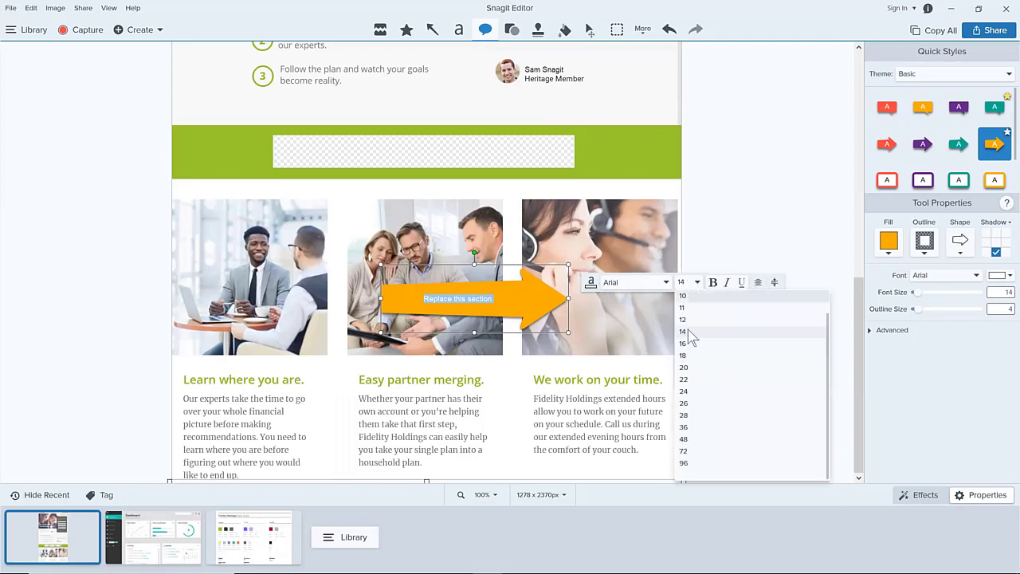
click(690, 355)
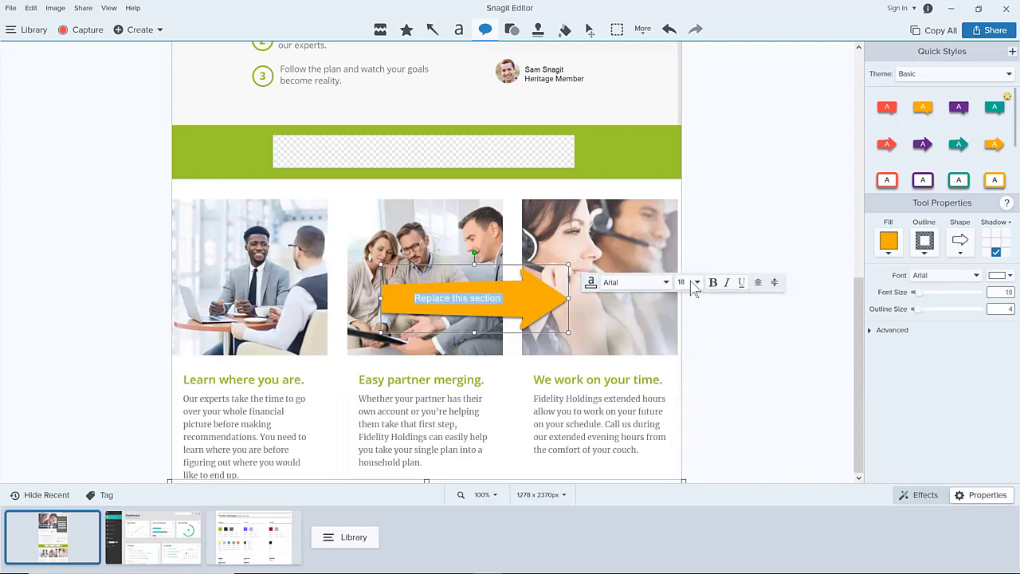
click(698, 282)
click(688, 366)
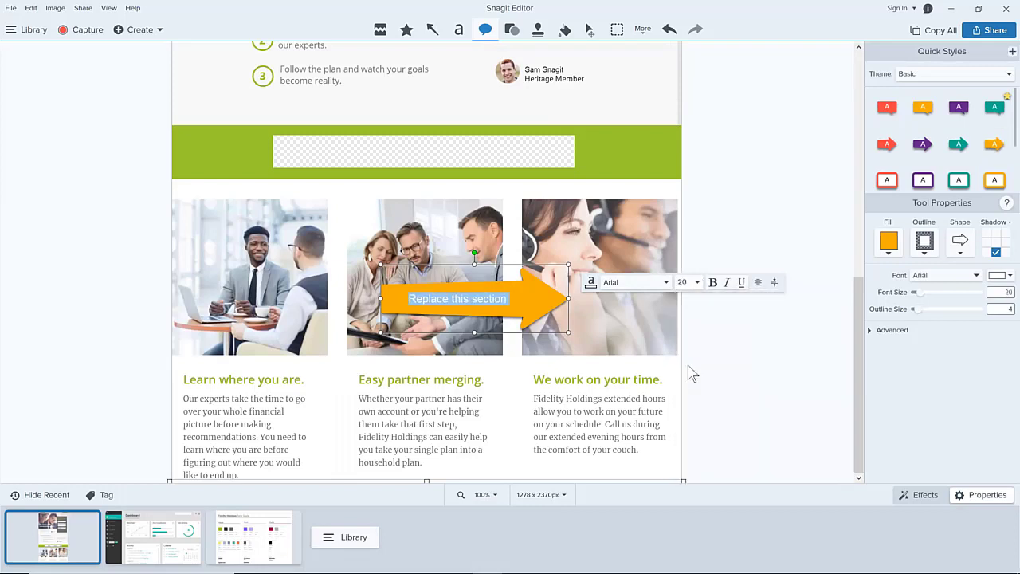
click(713, 282)
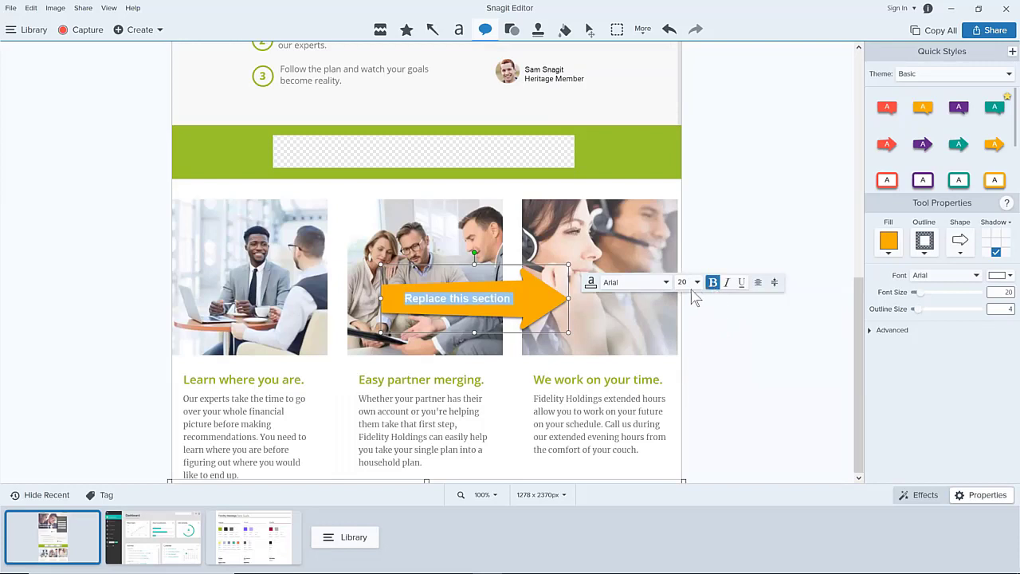
click(731, 312)
Fill the "Replace this section" callout with green and change its shape to the arrow with a straight, even shaft
click(539, 299)
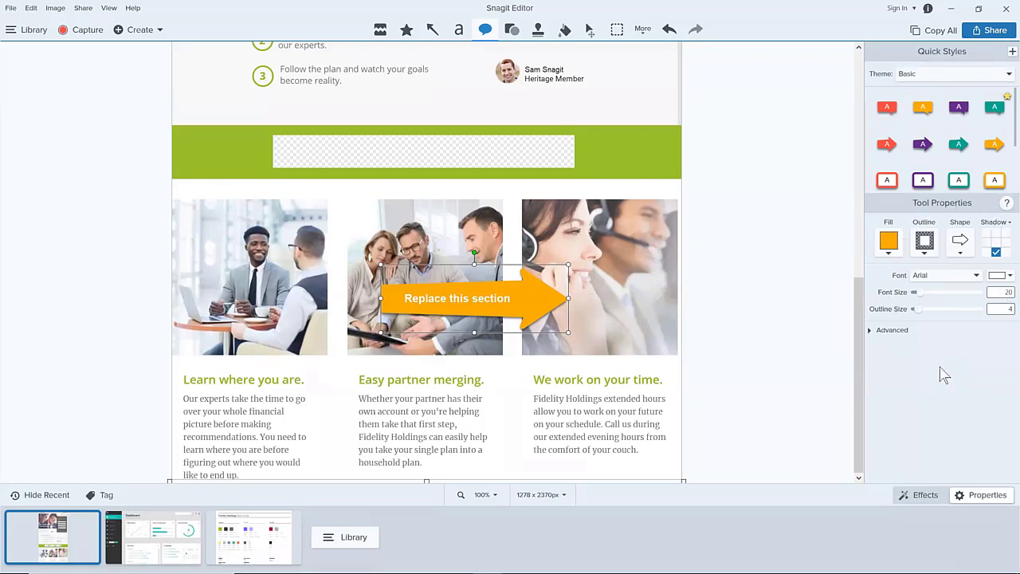
click(895, 258)
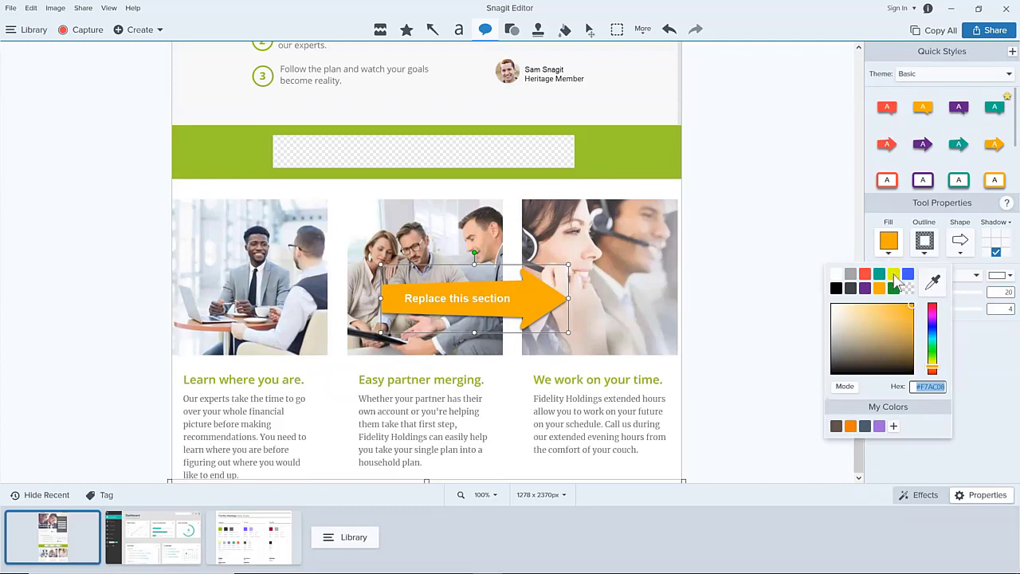
click(893, 274)
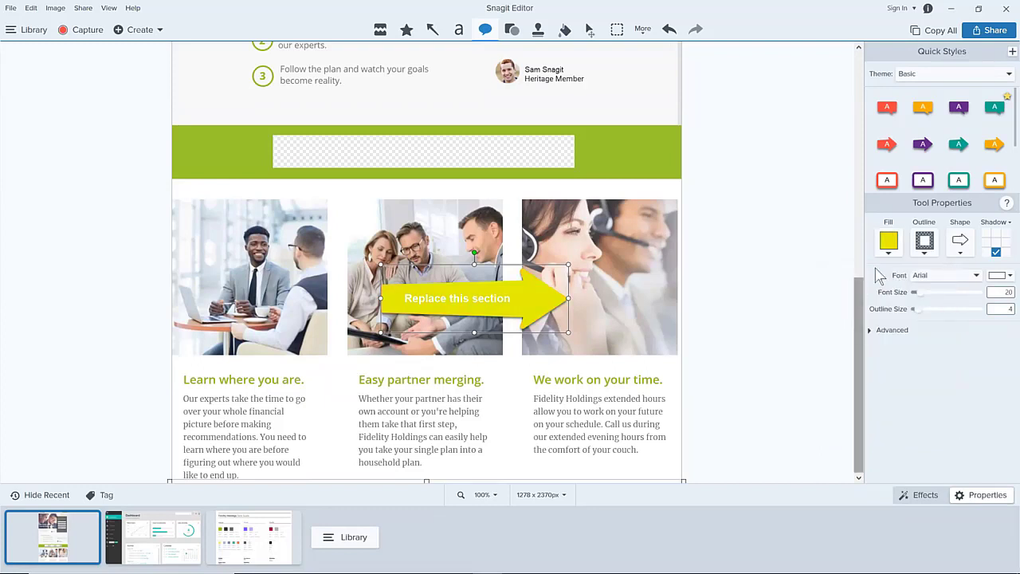
click(889, 255)
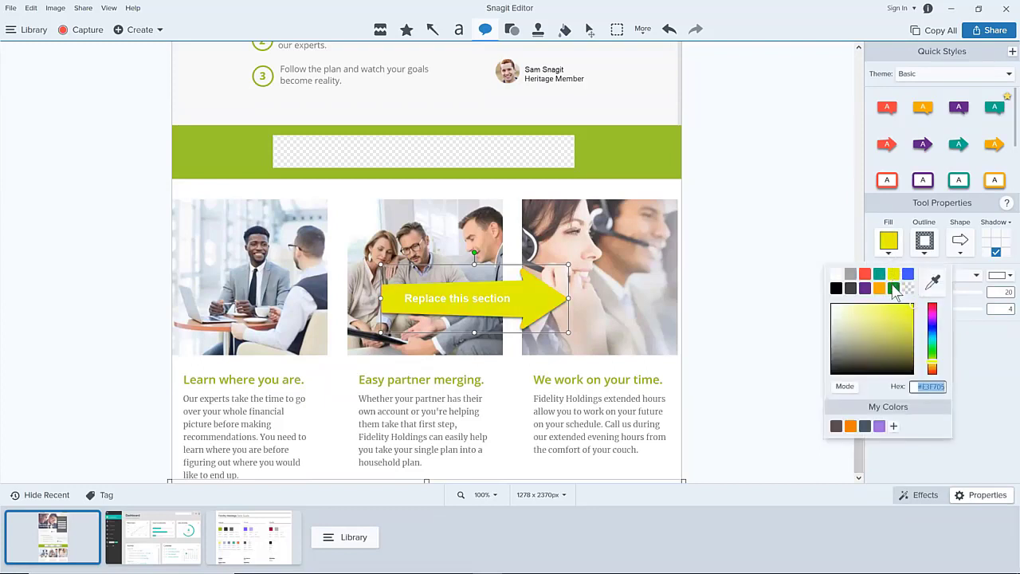
click(893, 288)
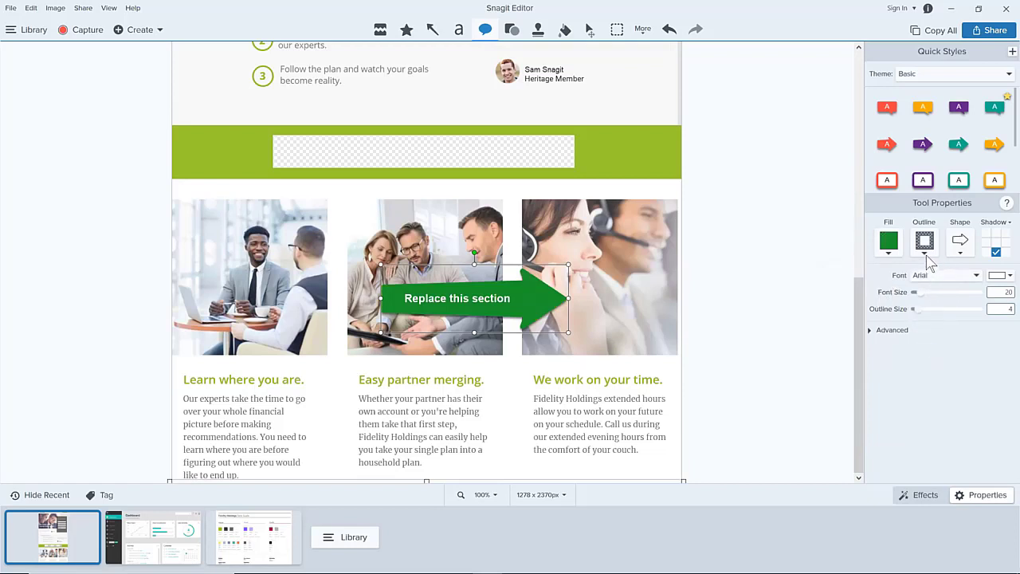
click(960, 253)
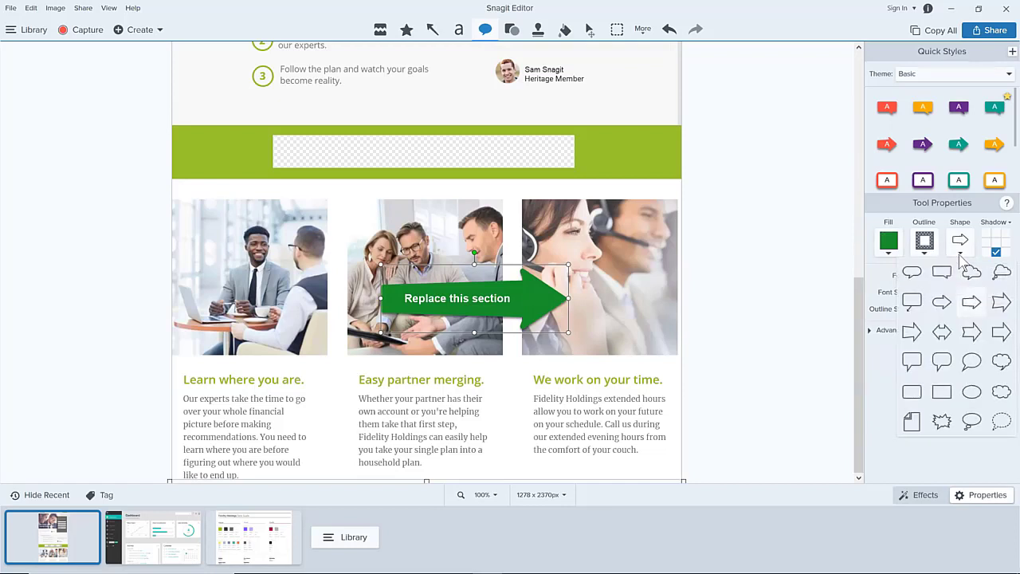
click(1003, 332)
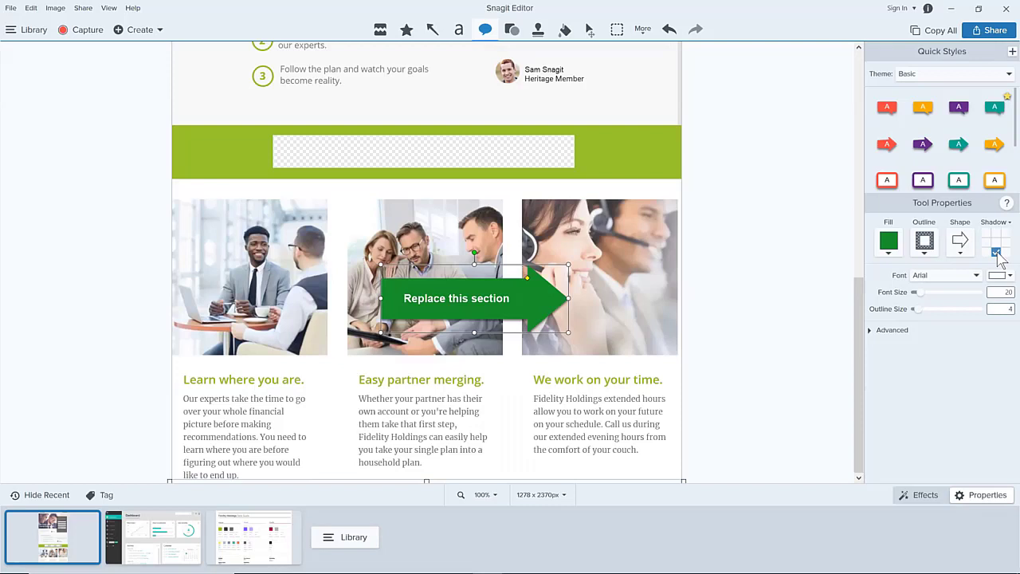
Try several shadow directions on the green arrow callout and set its shadow to the right side
click(997, 253)
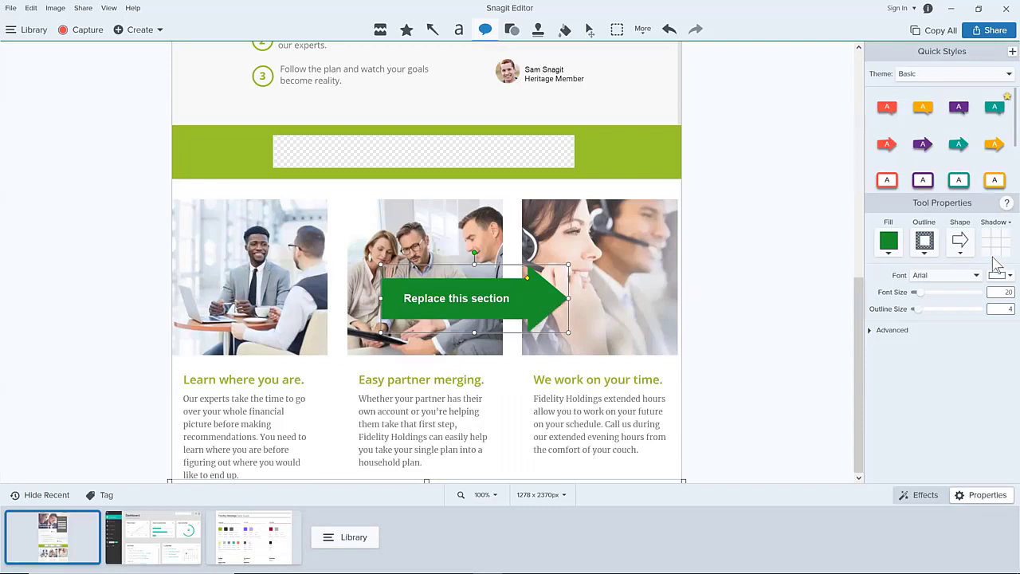
click(987, 242)
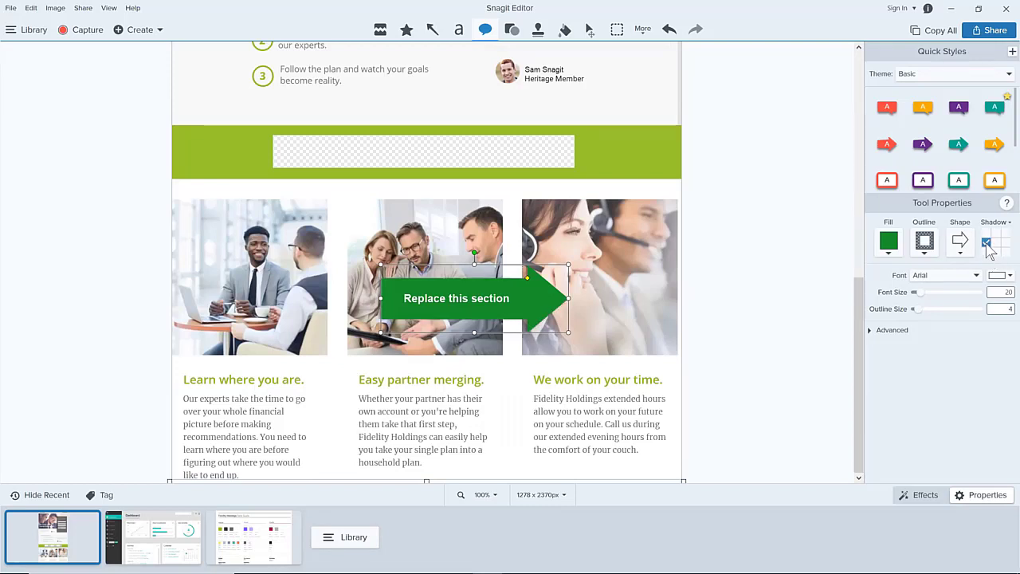
click(996, 232)
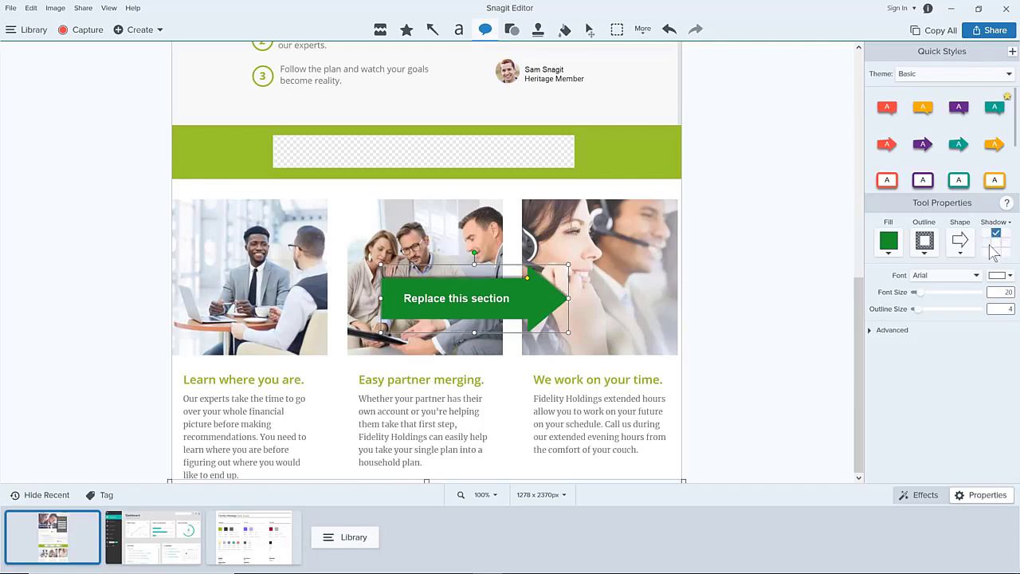
click(989, 245)
click(1004, 243)
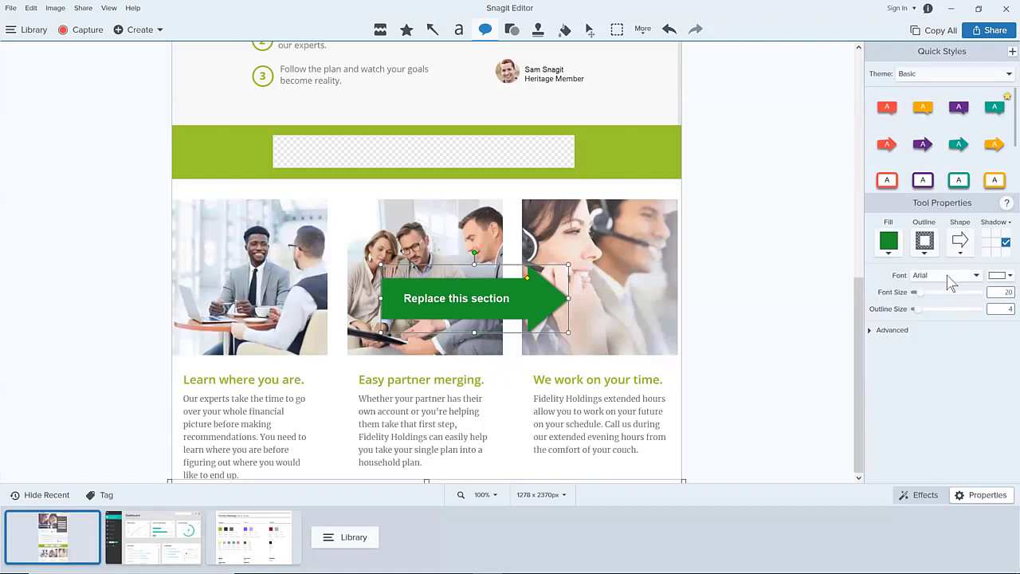
Expand the callout's advanced properties and save the green arrow's formatting as a new quick style in the Basic theme
click(871, 331)
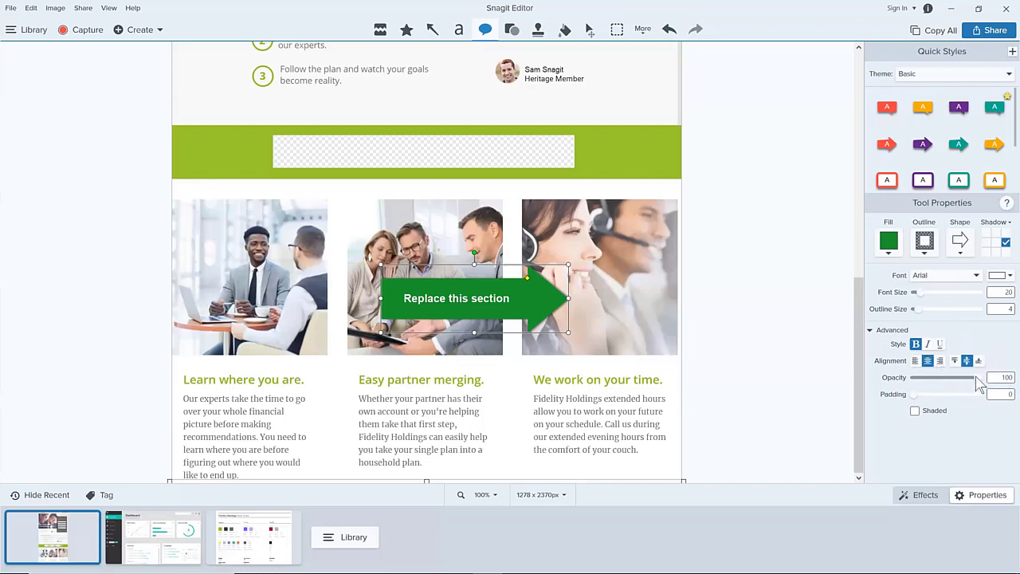
mouse_move(979, 383)
mouse_down()
mouse_move(946, 385)
mouse_move(988, 384)
mouse_up()
click(1006, 242)
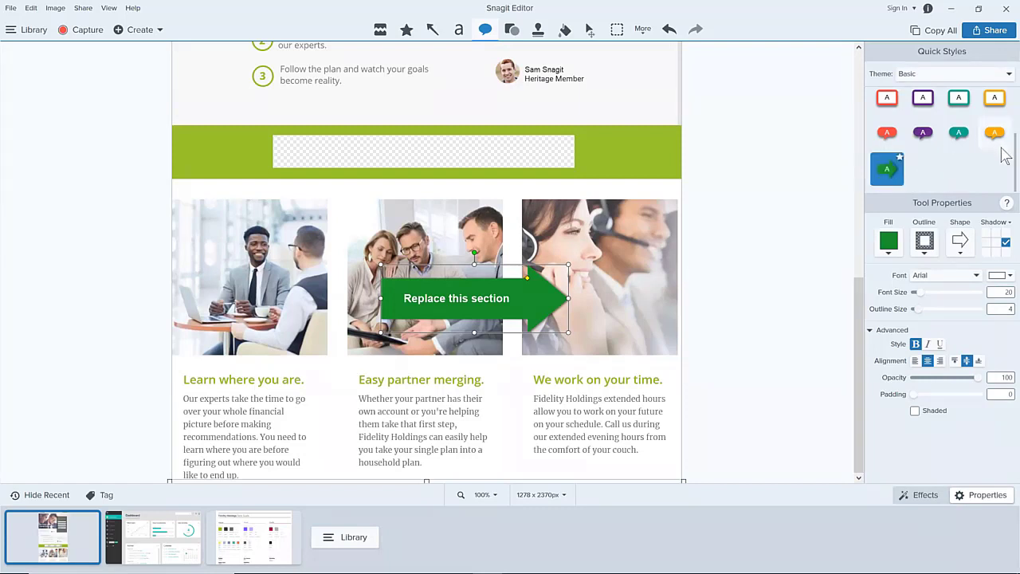
scroll(1005, 95, up, 2)
scroll(1005, 96, down, 2)
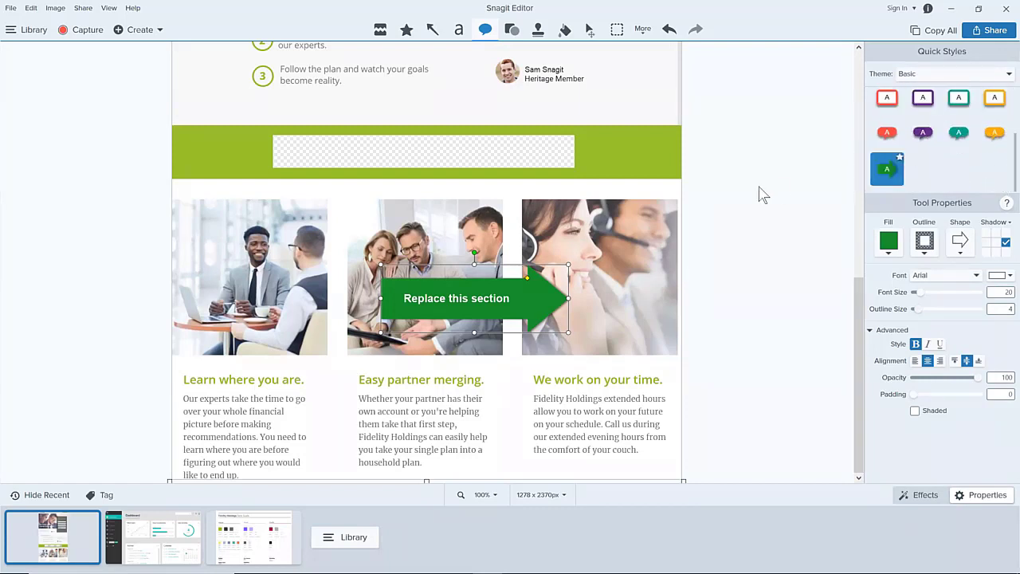
Draw two more green arrow callouts with the saved style, over the banner and the first photo, and tilt the latter upward
drag(435, 146, 619, 200)
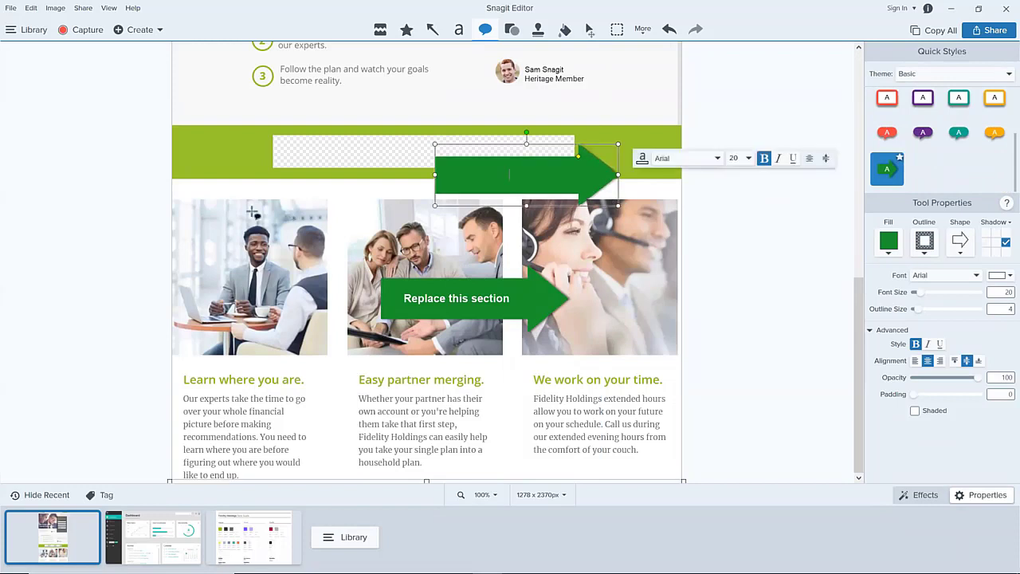
drag(243, 209, 413, 264)
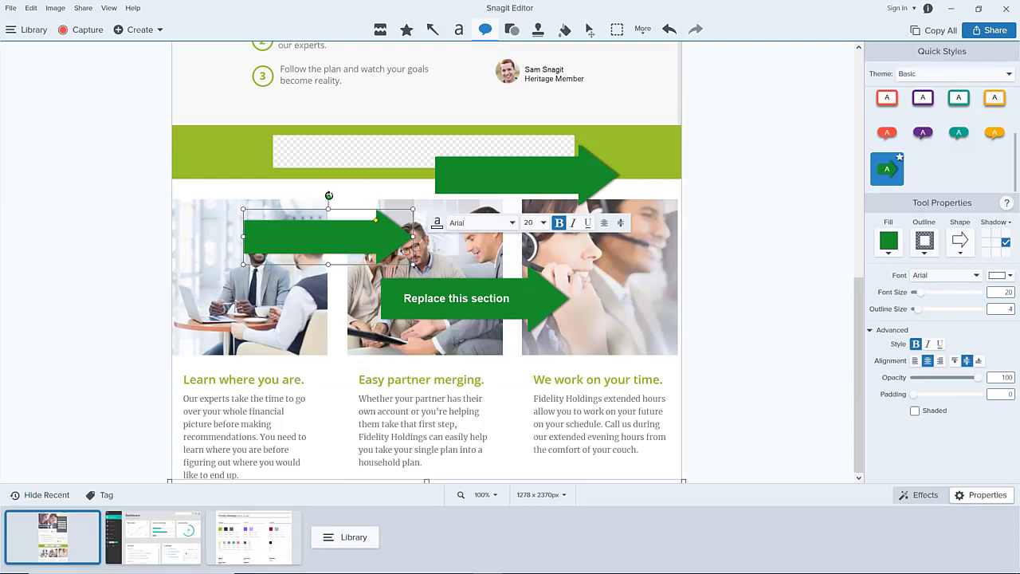
drag(328, 195, 281, 195)
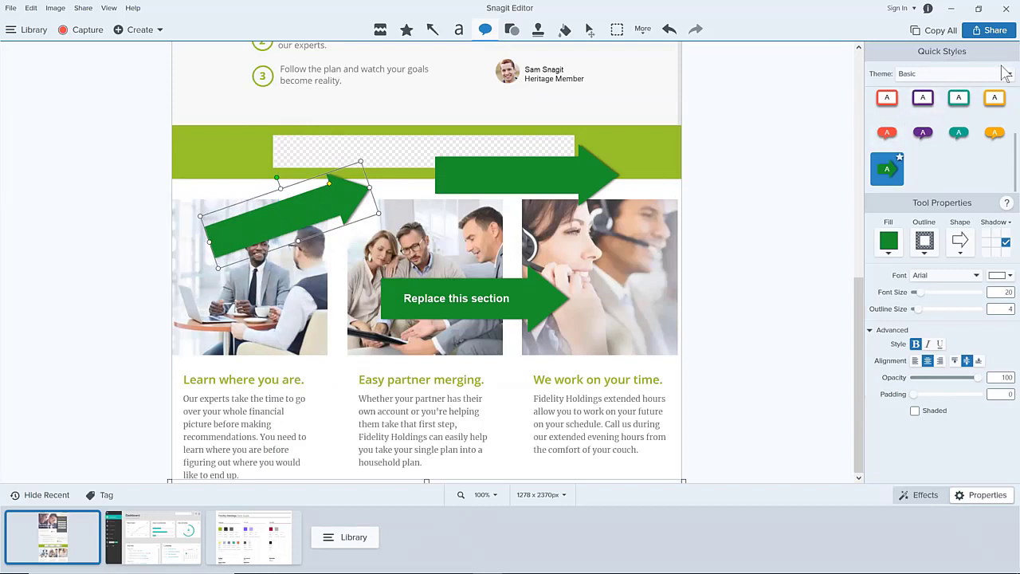
Review the available quick style themes and compare the style guide image with the top of the web page capture
click(1006, 76)
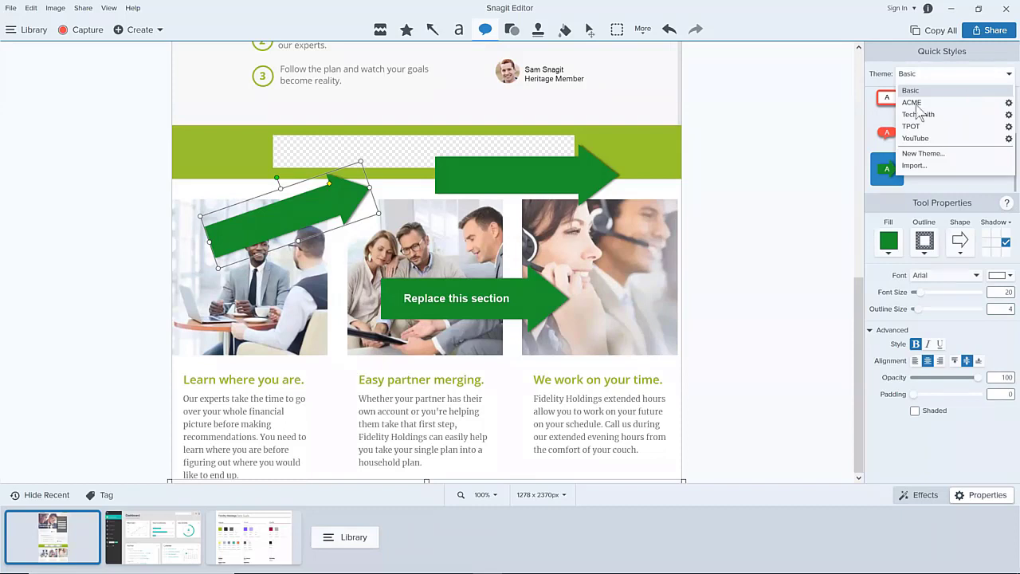
click(830, 137)
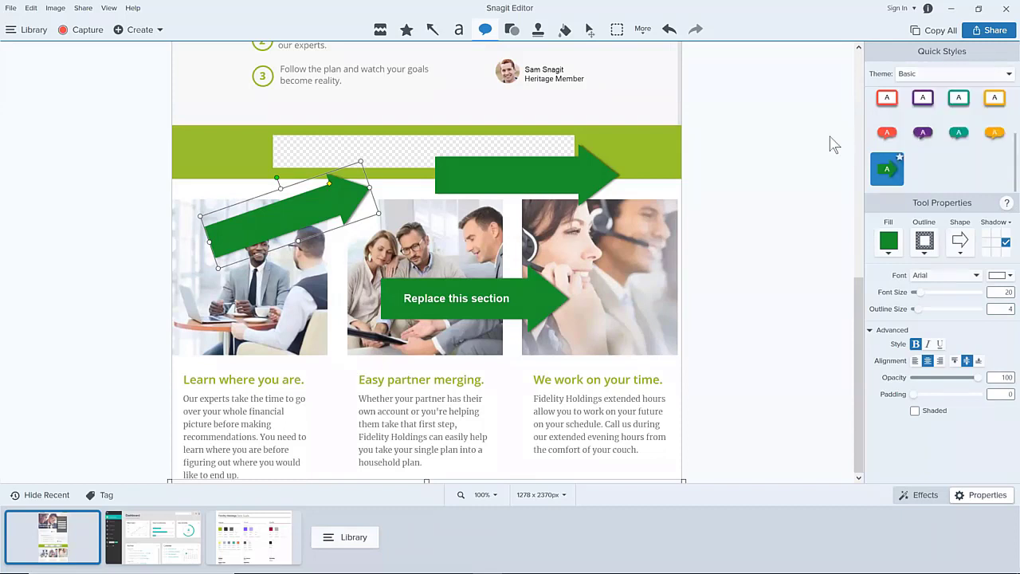
click(273, 542)
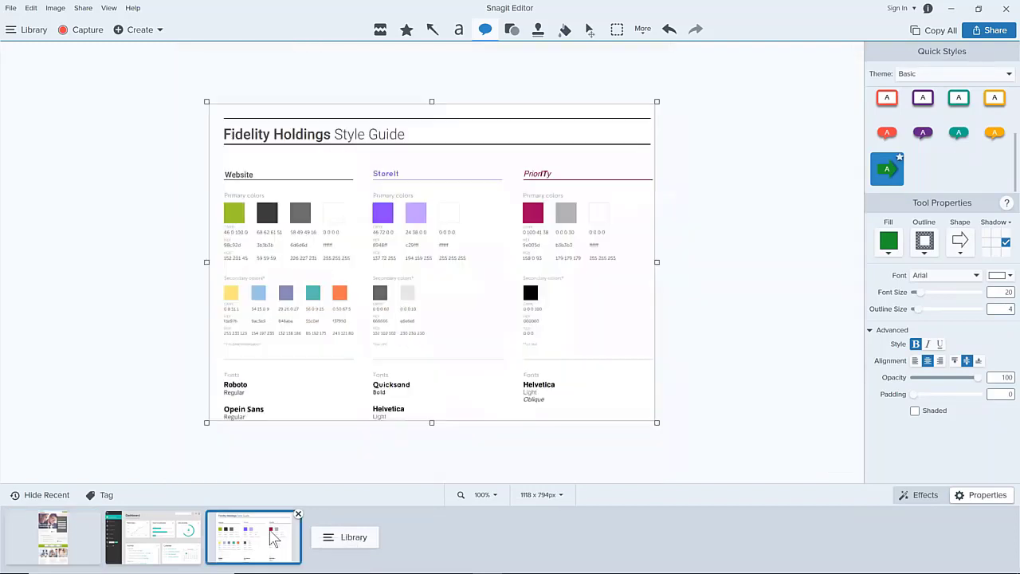
click(88, 539)
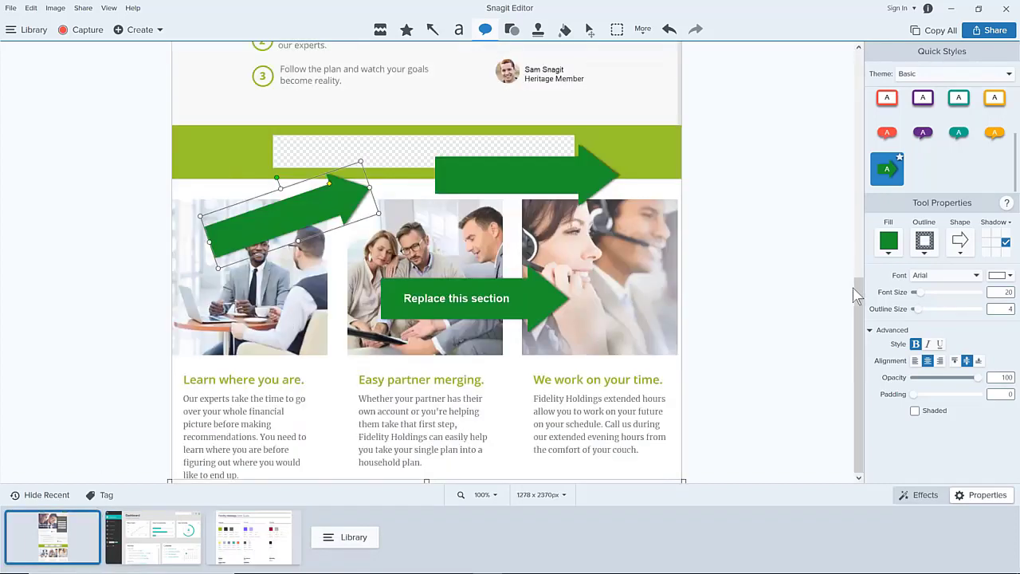
drag(856, 293, 856, 70)
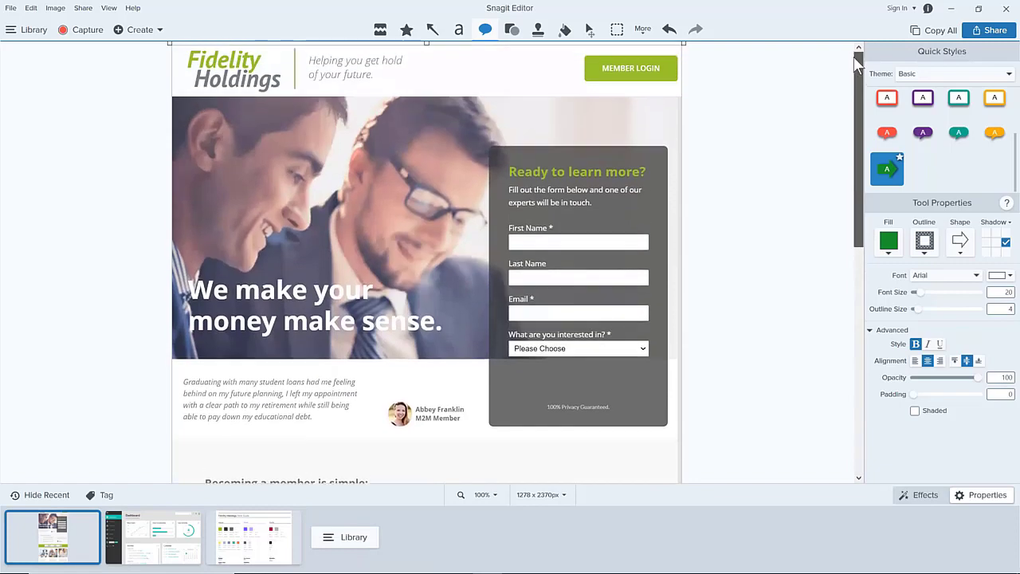
Open the Fidelity Holdings style guide image with the Callout tool active
click(253, 550)
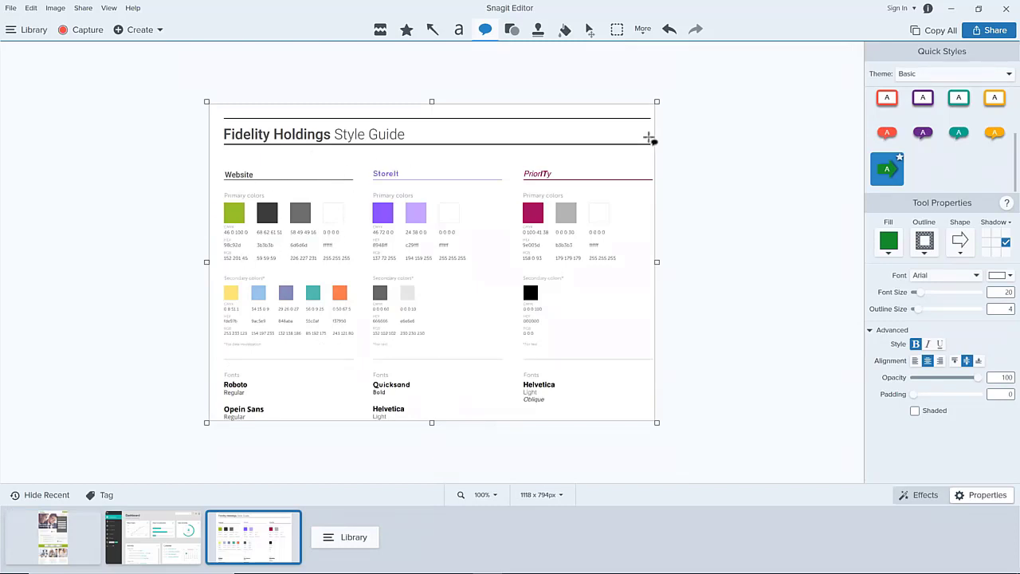
click(1007, 75)
click(1006, 74)
click(513, 36)
click(489, 34)
click(464, 34)
click(487, 35)
Start a new theme named Fidelity Holdings and position its dialog clear of the style guide's Website colors
click(1006, 75)
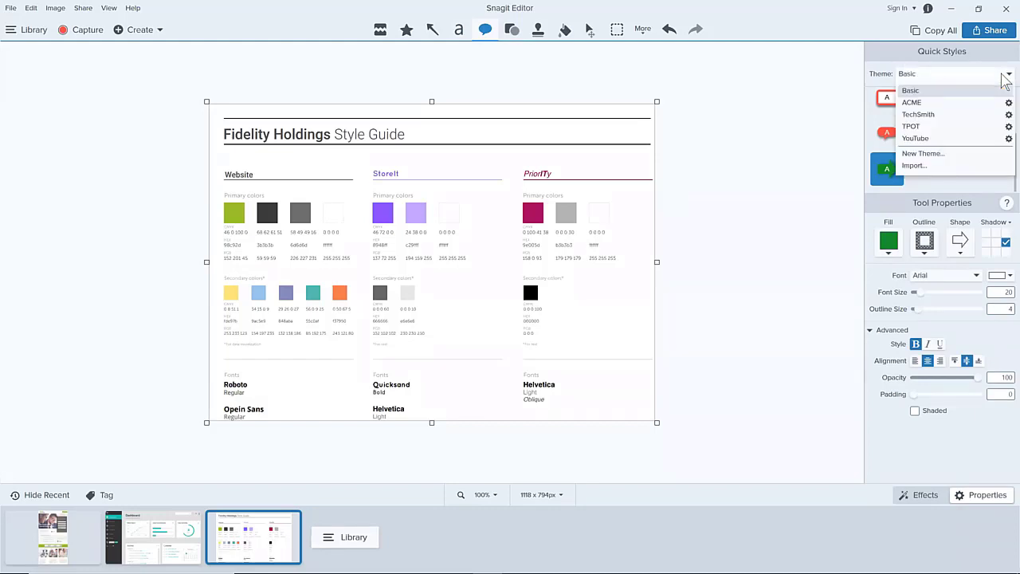
click(971, 153)
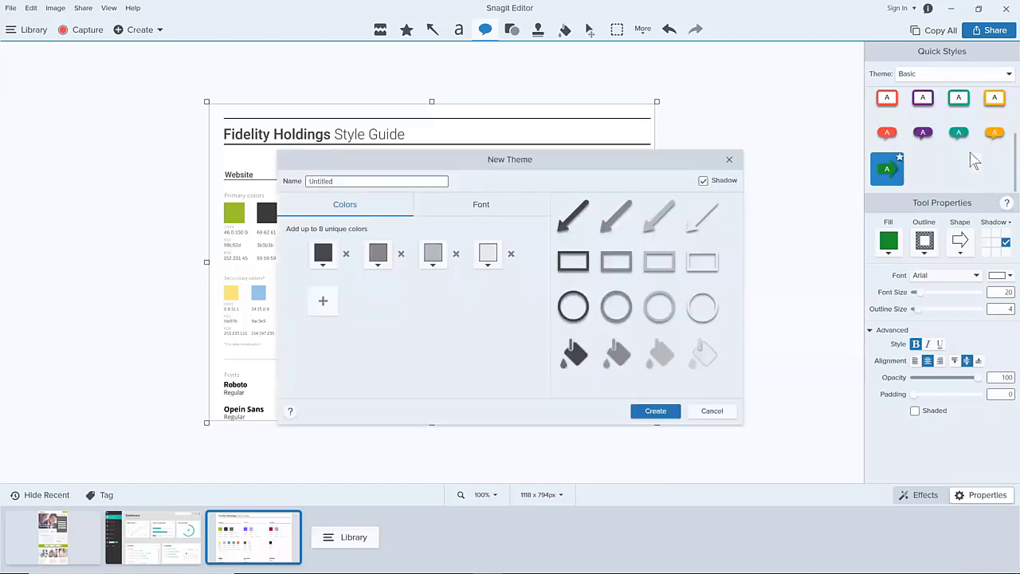
drag(662, 164, 586, 99)
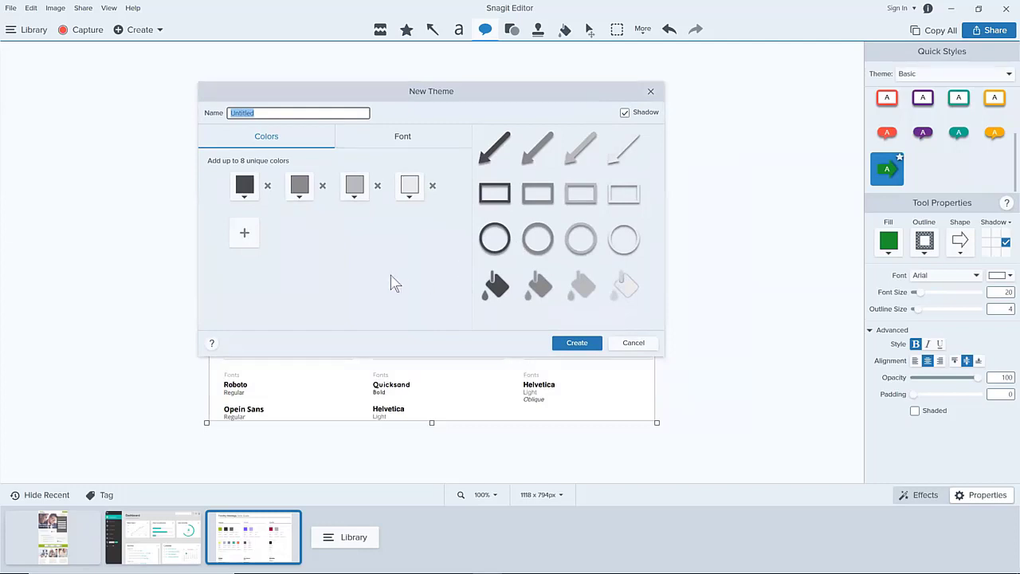
text(Fidelity Holdings)
drag(371, 97, 540, 102)
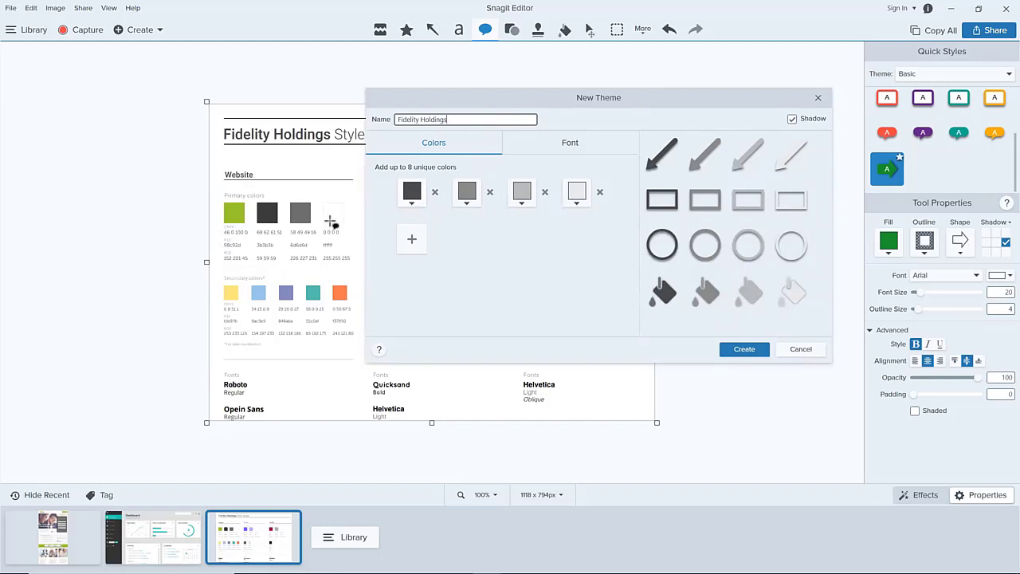
Set the theme's first two colors by sampling the green and the darkest gray from the style guide's Website primary colors
click(412, 203)
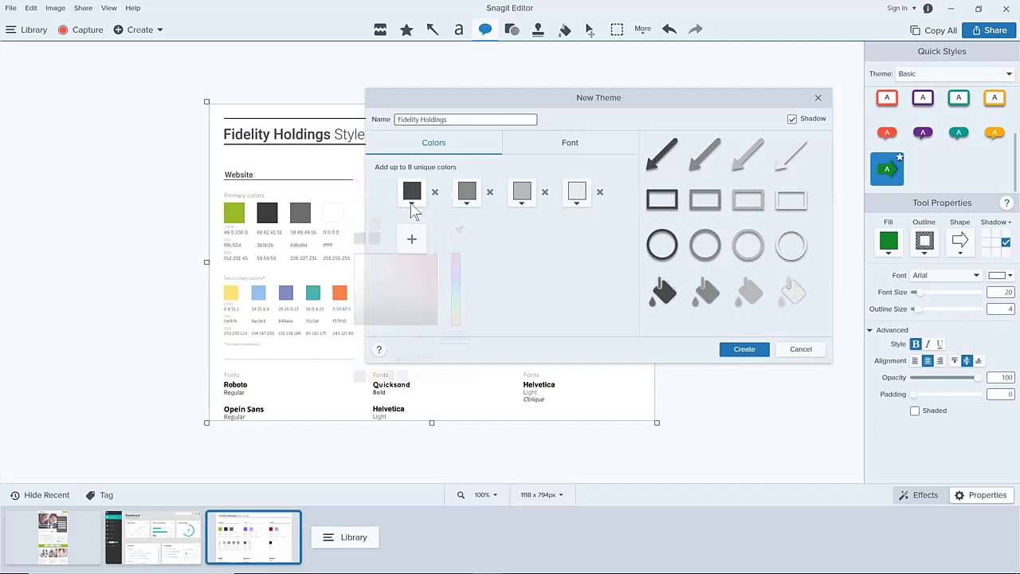
click(411, 205)
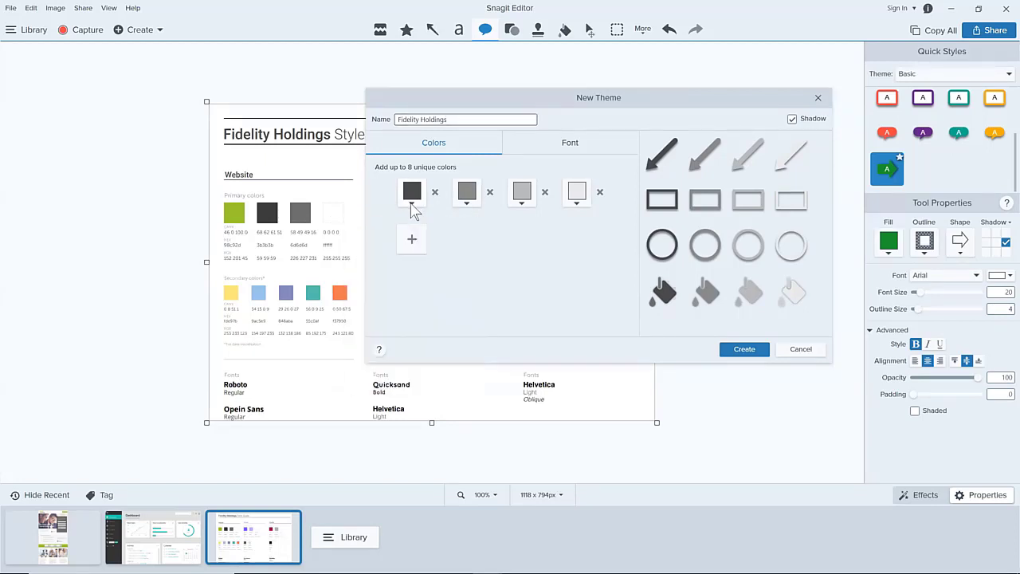
click(412, 205)
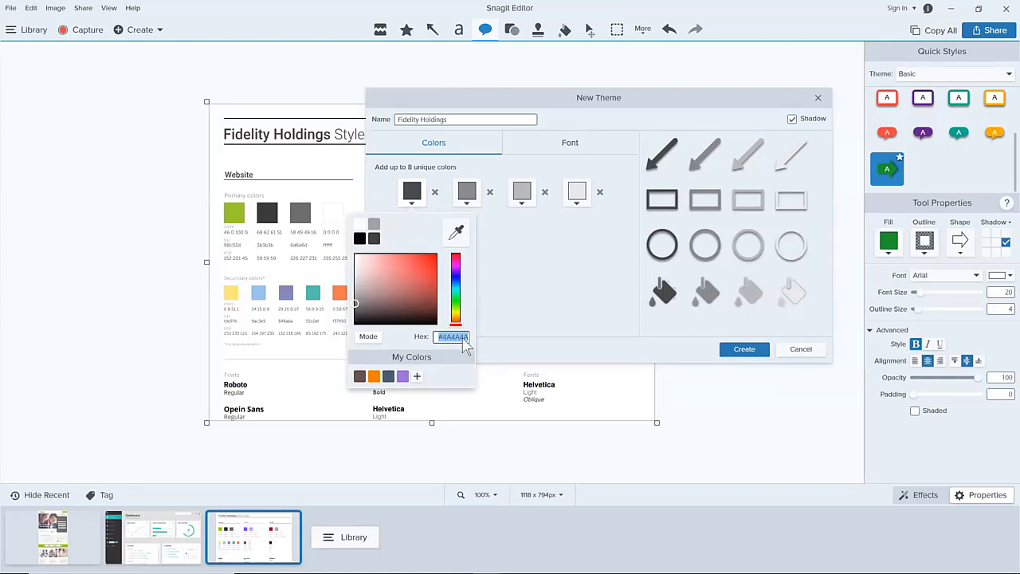
click(460, 235)
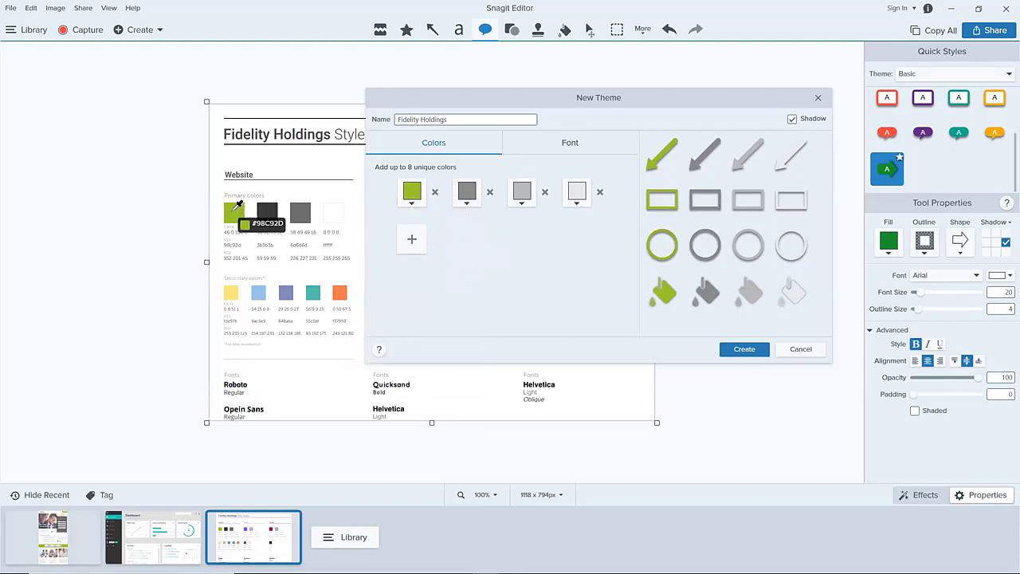
click(234, 208)
click(471, 207)
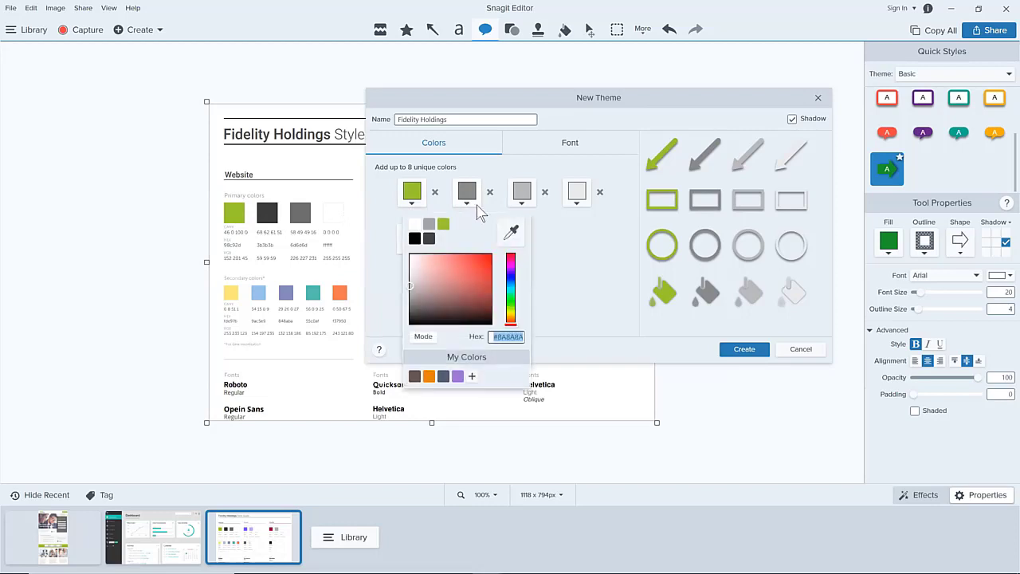
click(511, 231)
click(268, 214)
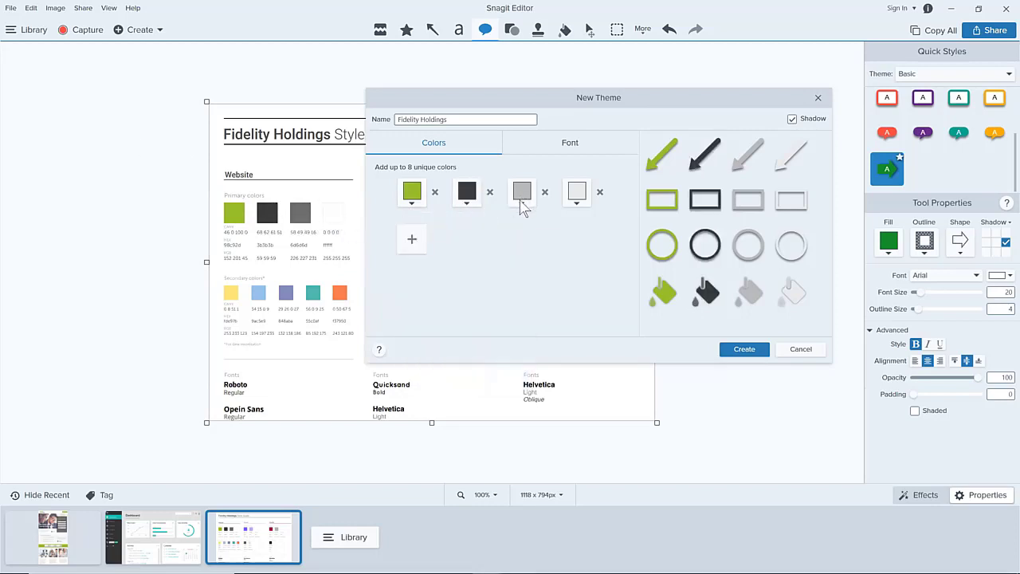
Set the theme's third and fourth colors by sampling the medium gray and white from the Website primary colors
click(522, 206)
click(567, 231)
click(300, 214)
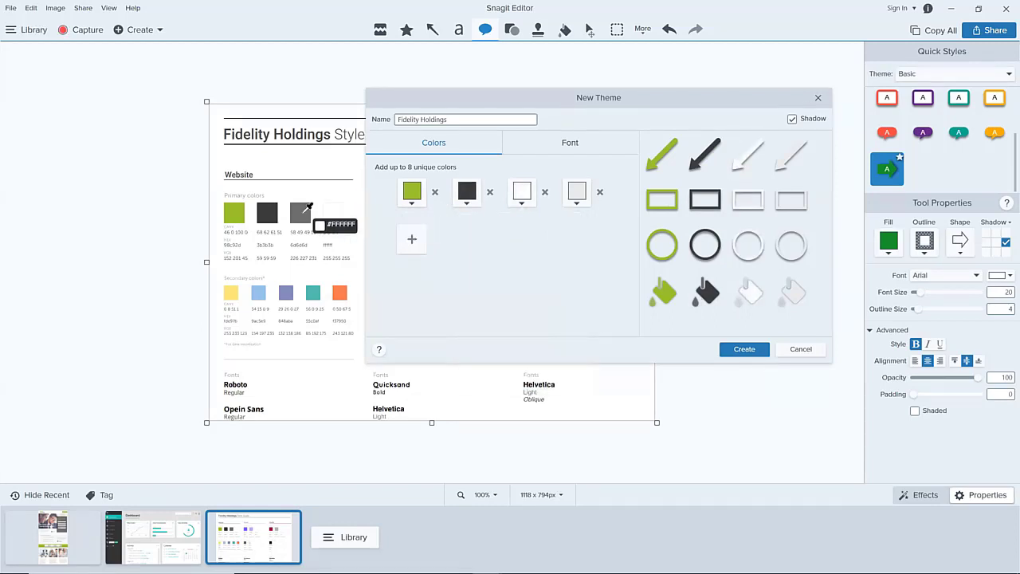
click(578, 208)
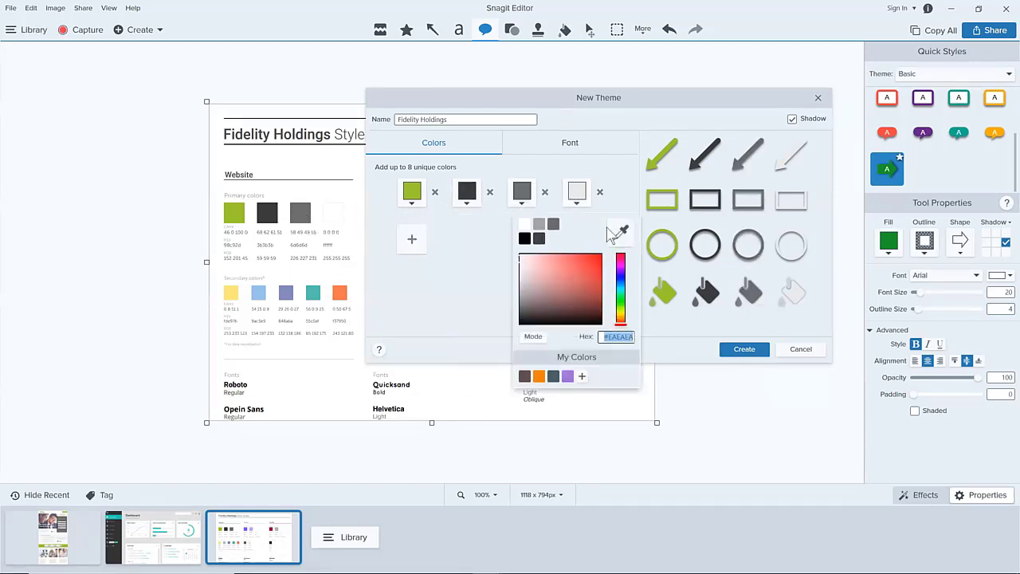
click(618, 231)
click(333, 215)
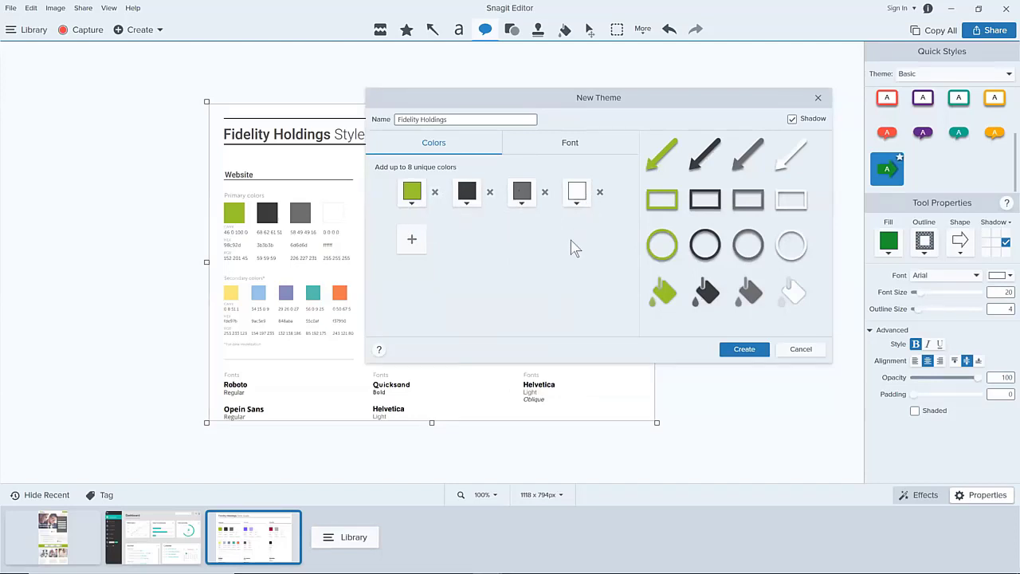
Minimize the editor and bring up the top of the Fidelity Holdings web page behind the new theme dialog
click(948, 9)
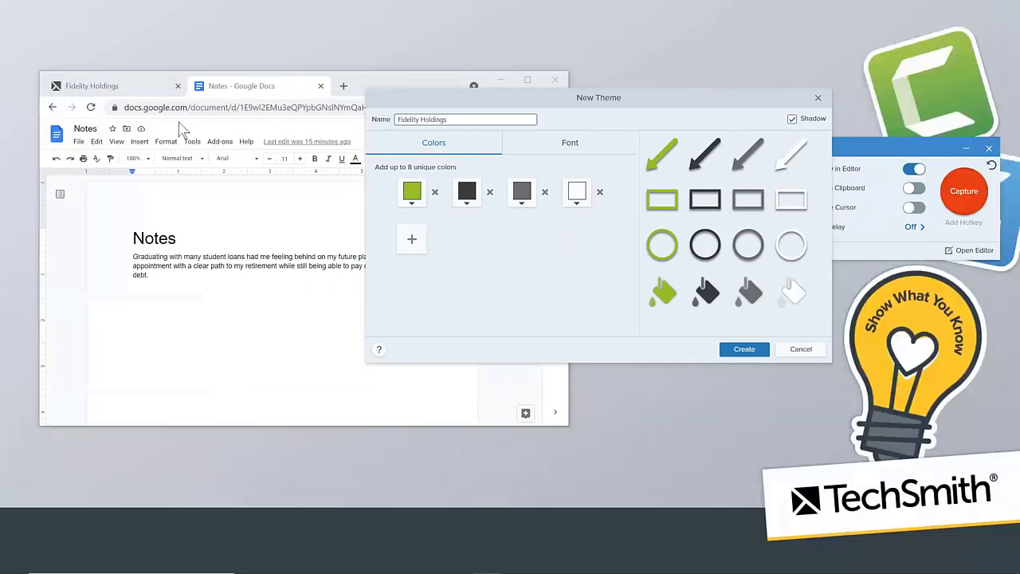
click(138, 88)
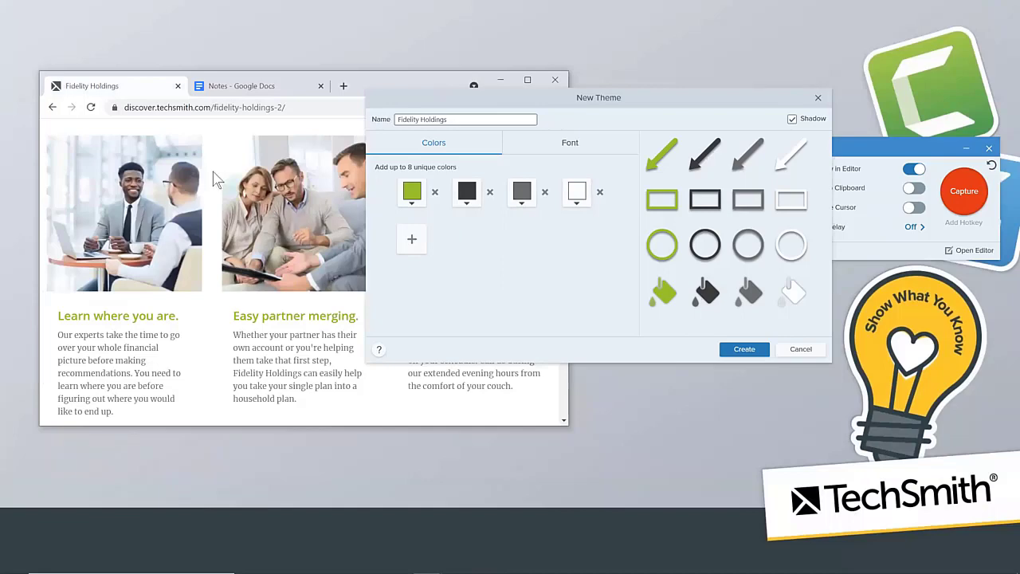
scroll(200, 172, up, 5)
scroll(201, 172, up, 3)
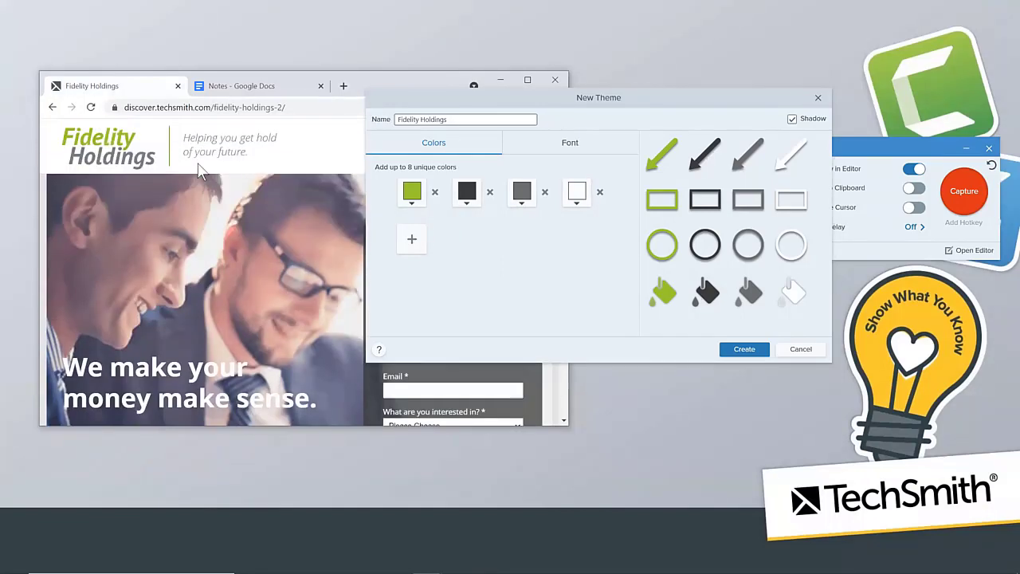
Try adding a fifth theme color sampled from the green of the web page's logo, and remove that color again
click(413, 239)
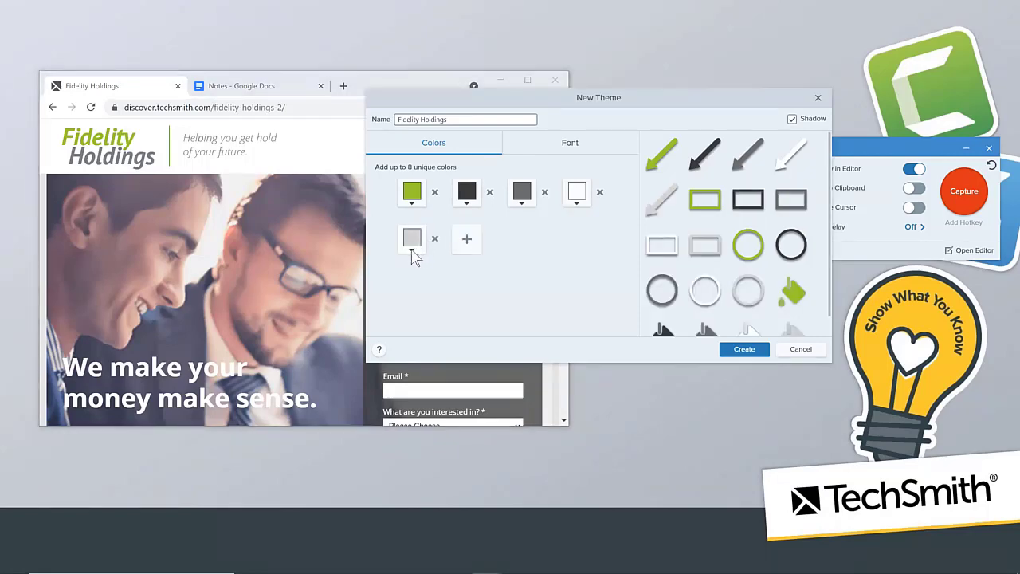
click(412, 250)
click(454, 278)
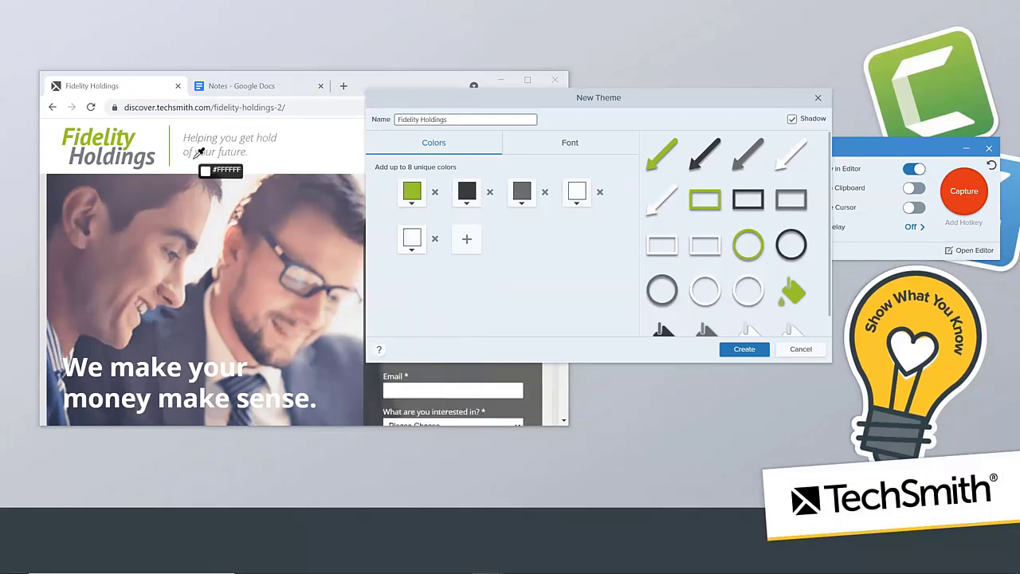
click(133, 131)
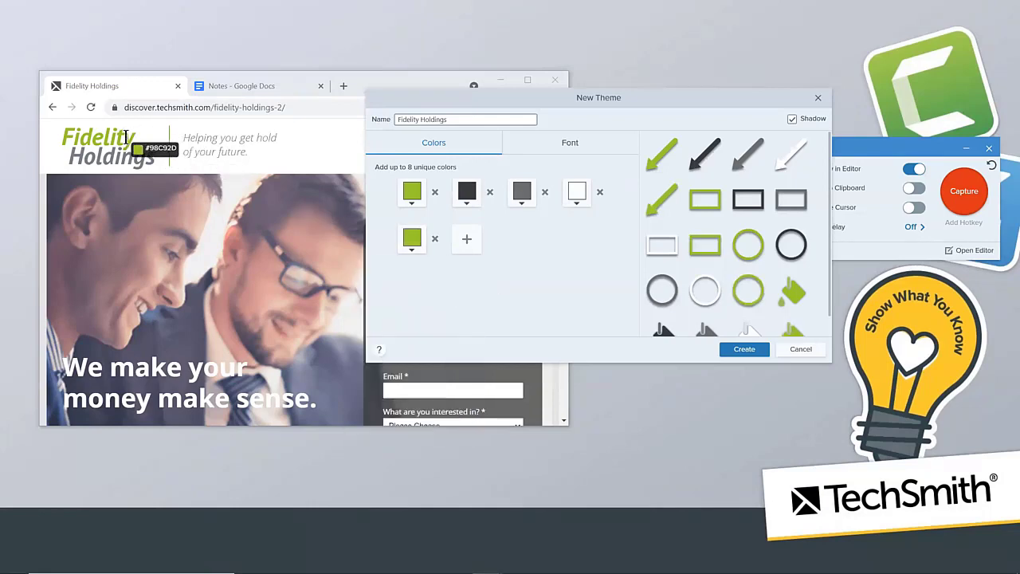
click(131, 133)
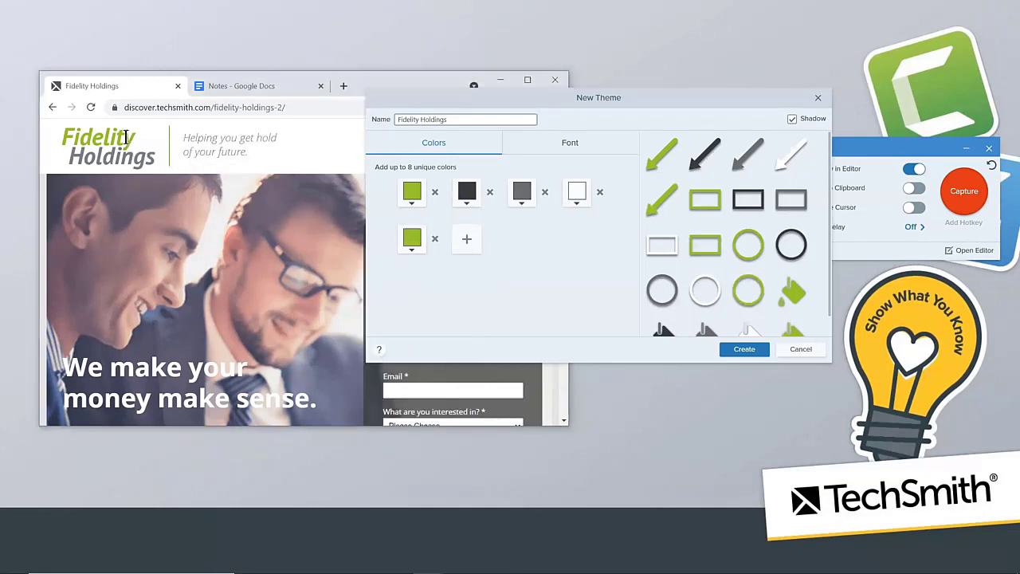
click(435, 239)
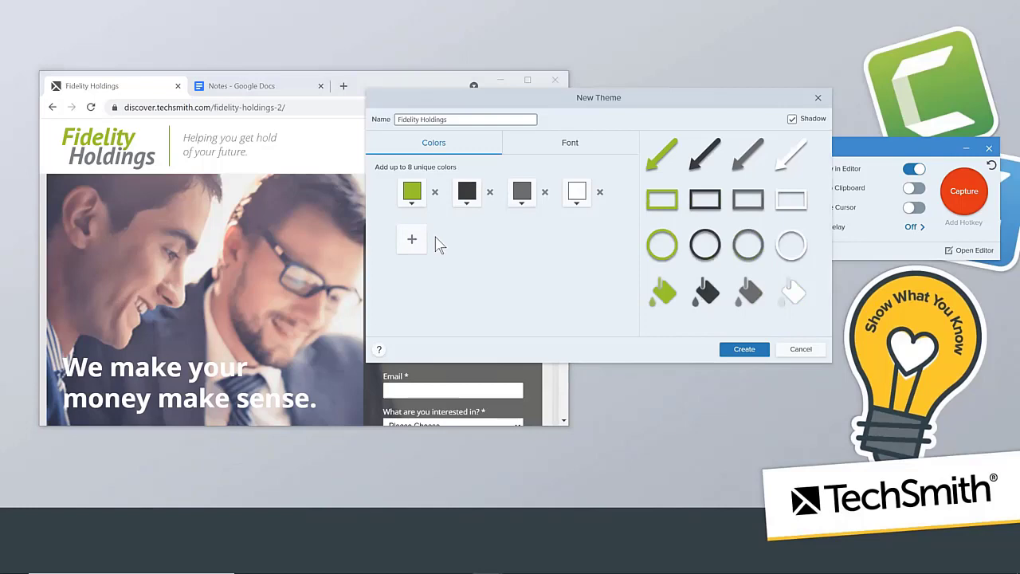
click(984, 252)
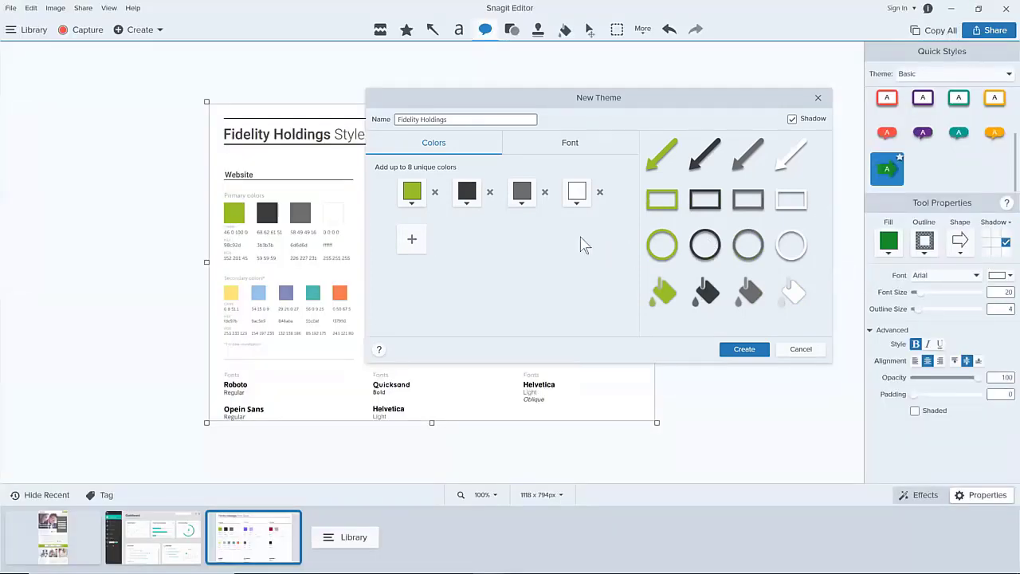
Set the theme font to Museo Sans 300 without shadow and create the Fidelity Holdings theme
click(603, 151)
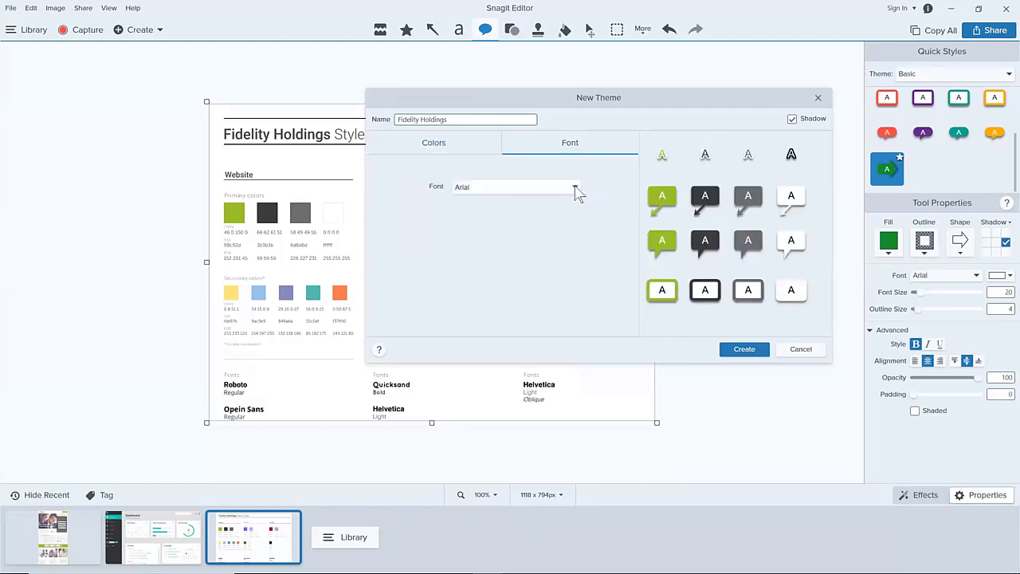
click(575, 189)
click(558, 230)
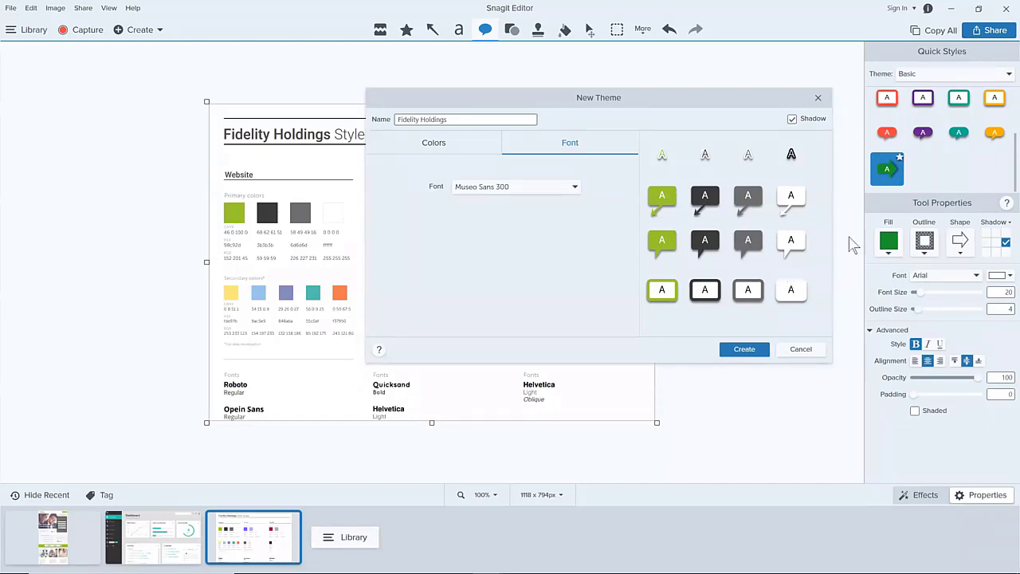
click(792, 119)
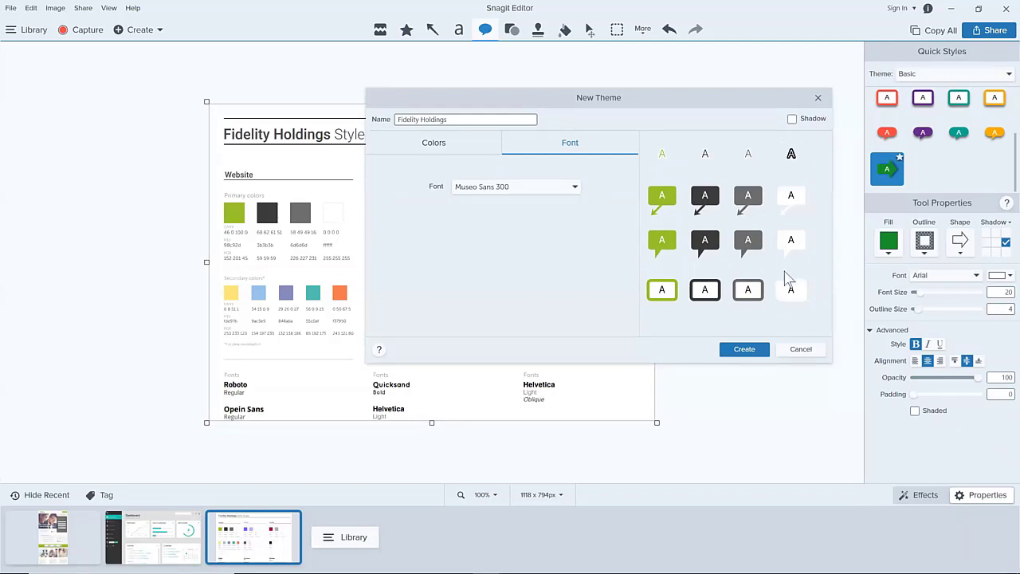
click(757, 349)
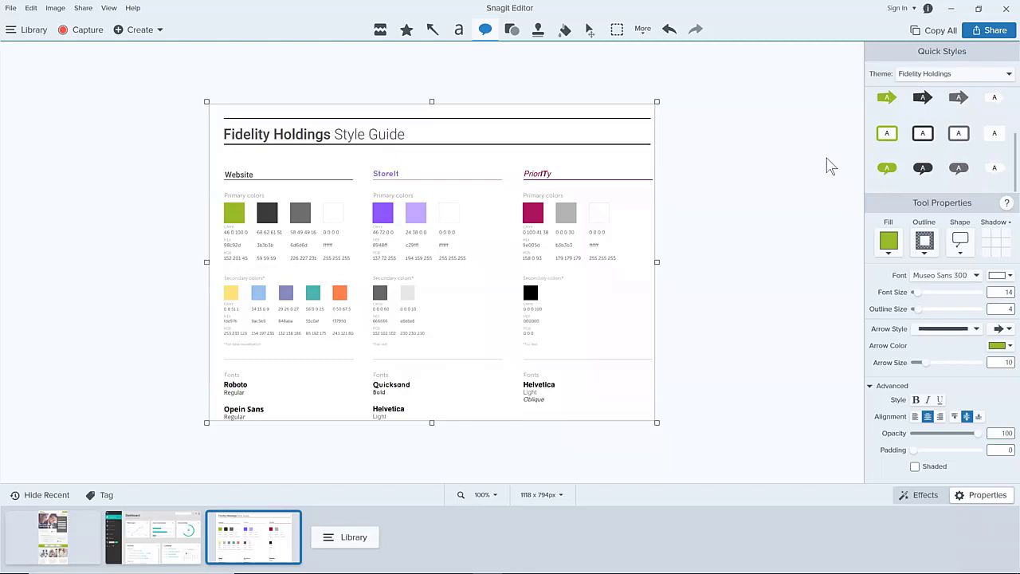
Draw a callout with the theme's green arrow style over the PriorITy column and set its shadow to the bottom
click(887, 98)
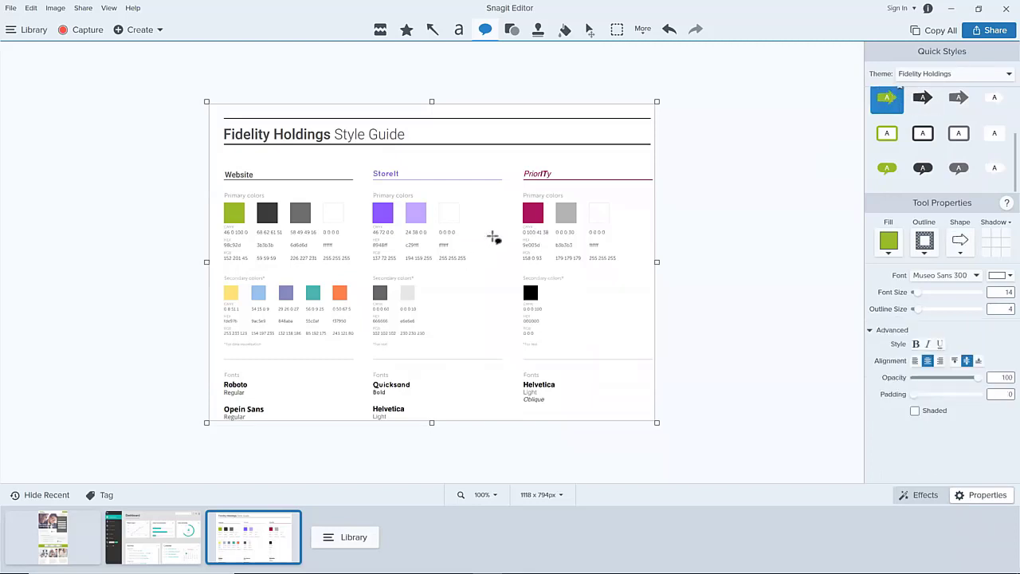
drag(493, 237, 634, 308)
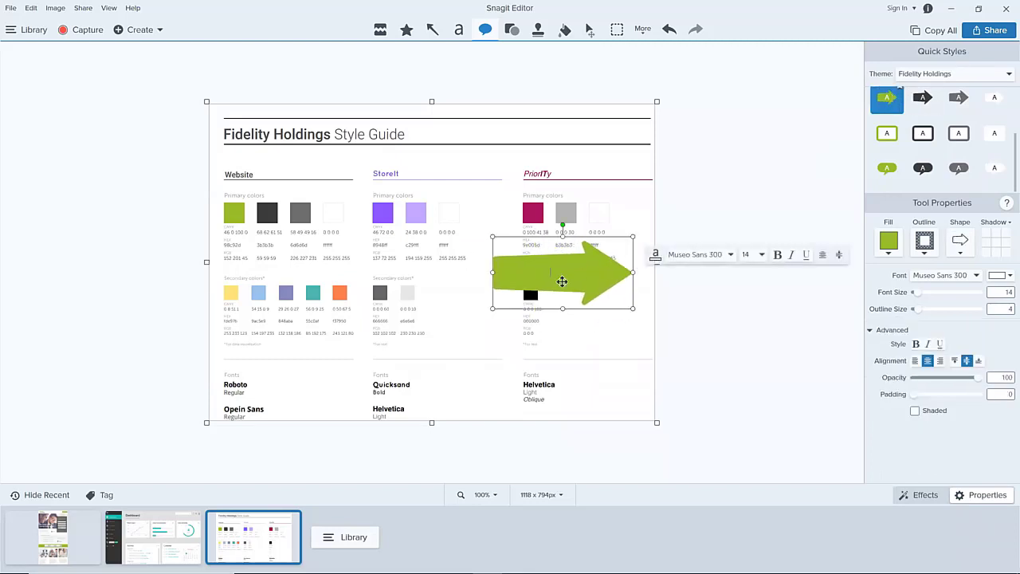
click(996, 252)
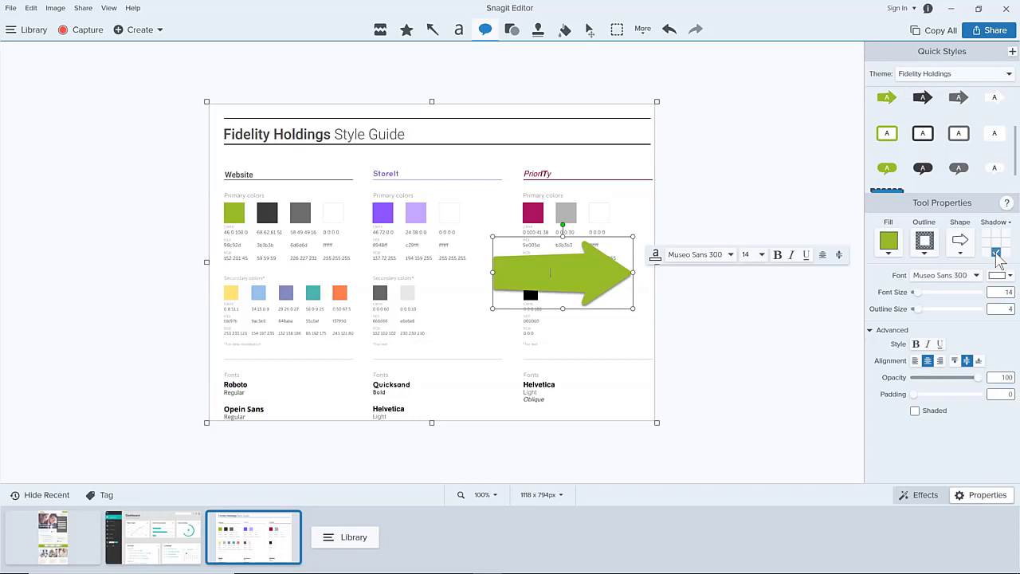
Remove the shadow from the green arrow callout and delete the callout
click(996, 253)
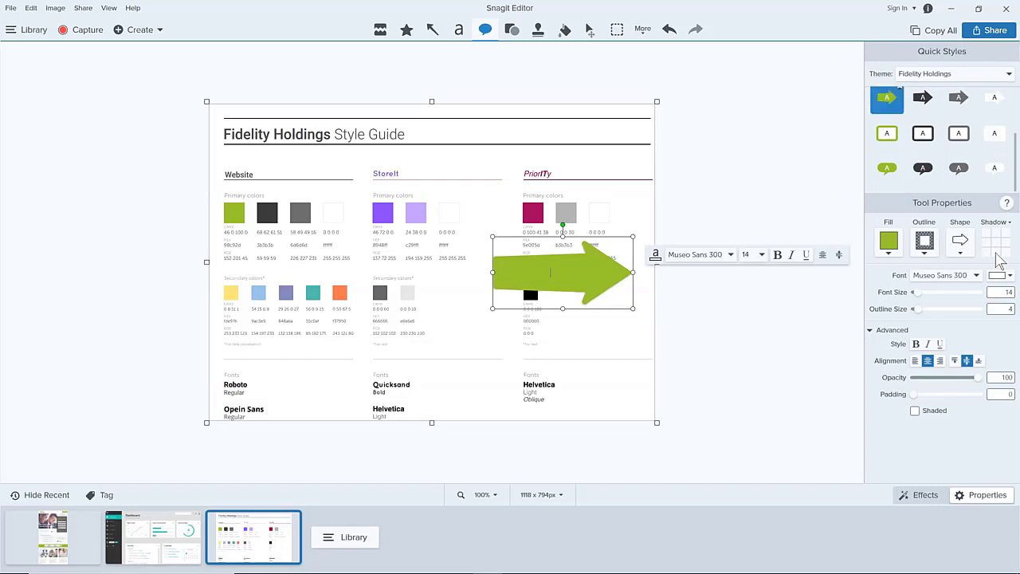
key(Delete)
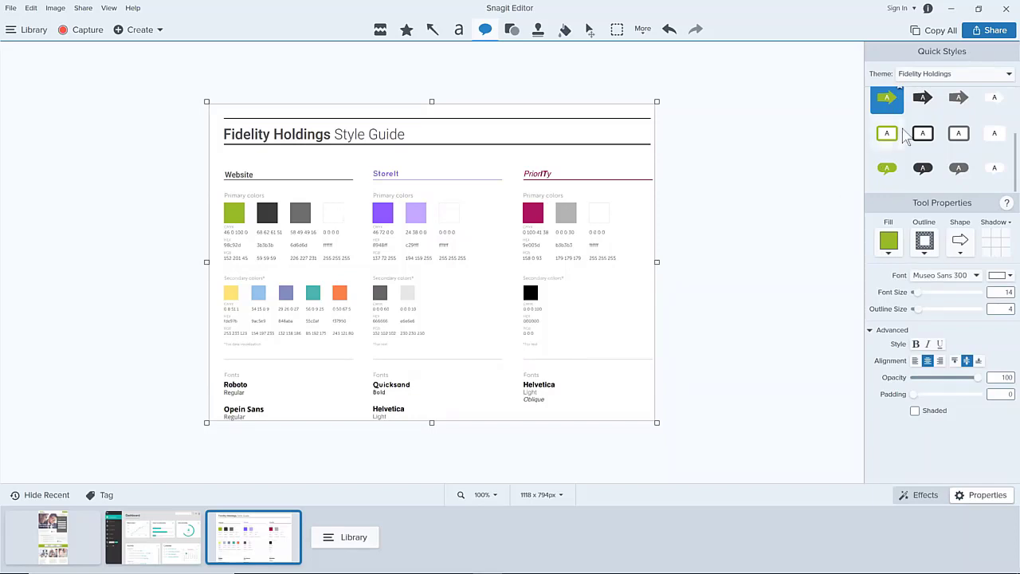
Start exporting the Fidelity Holdings theme with its fonts as a Snagit theme file and cancel at the save dialog
click(1007, 76)
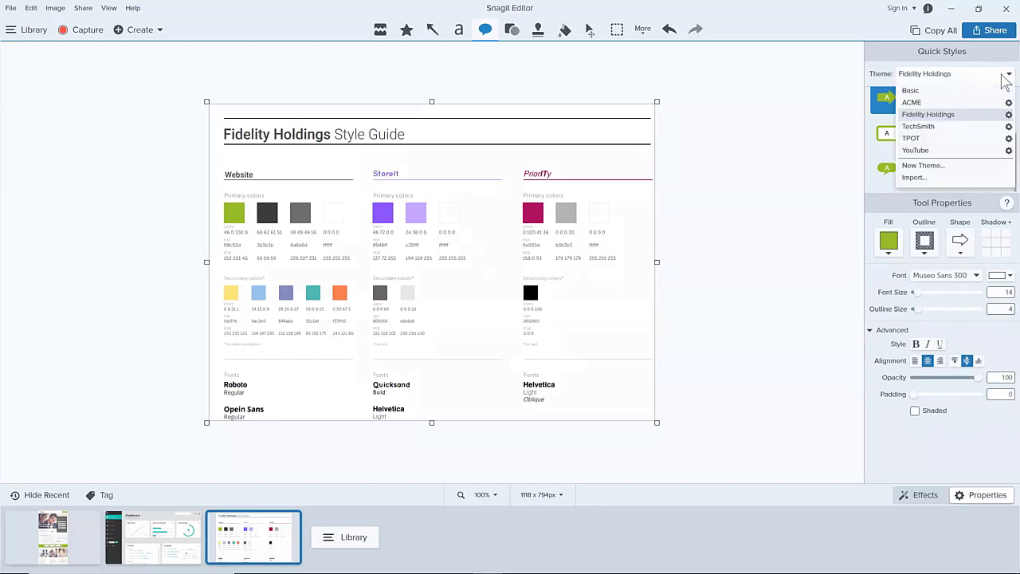
click(1004, 116)
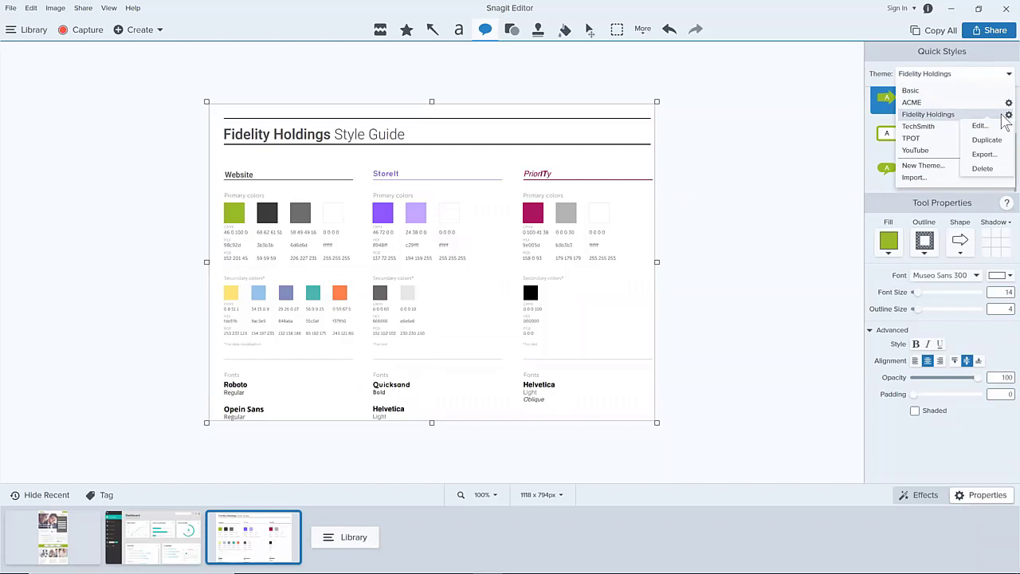
click(993, 154)
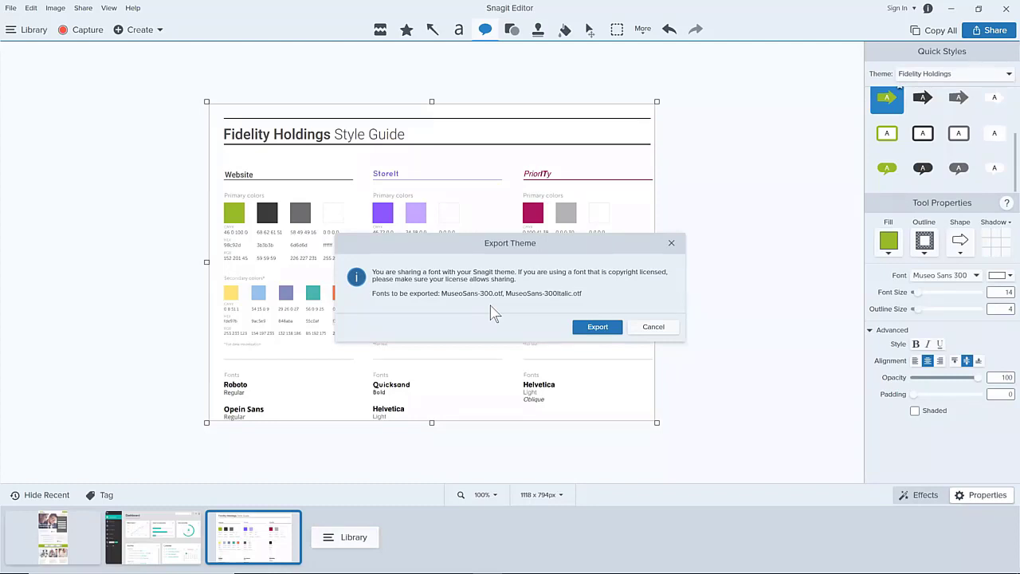
click(599, 327)
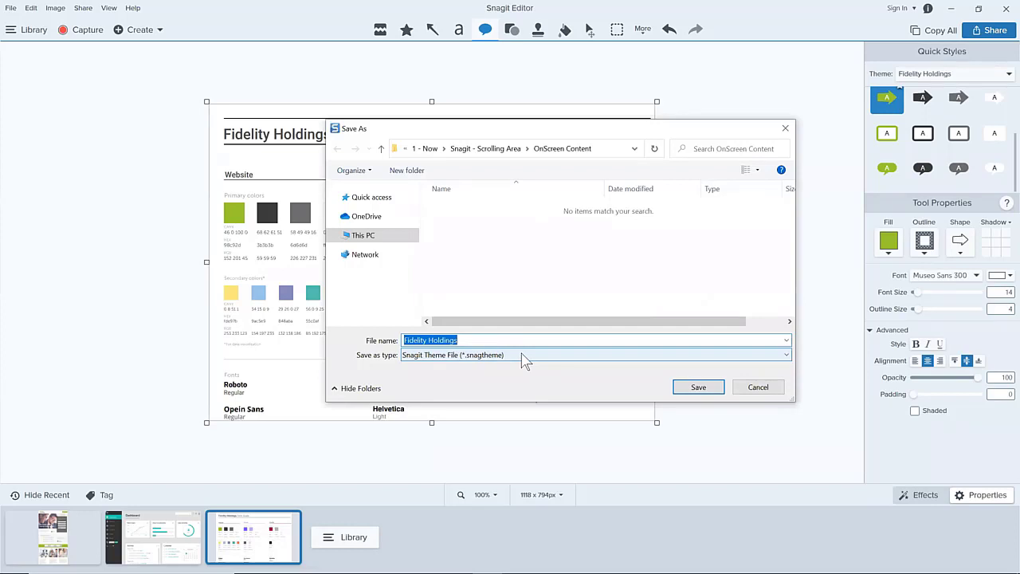
click(758, 386)
Start importing a Snagit theme file and cancel the file selection
click(1004, 76)
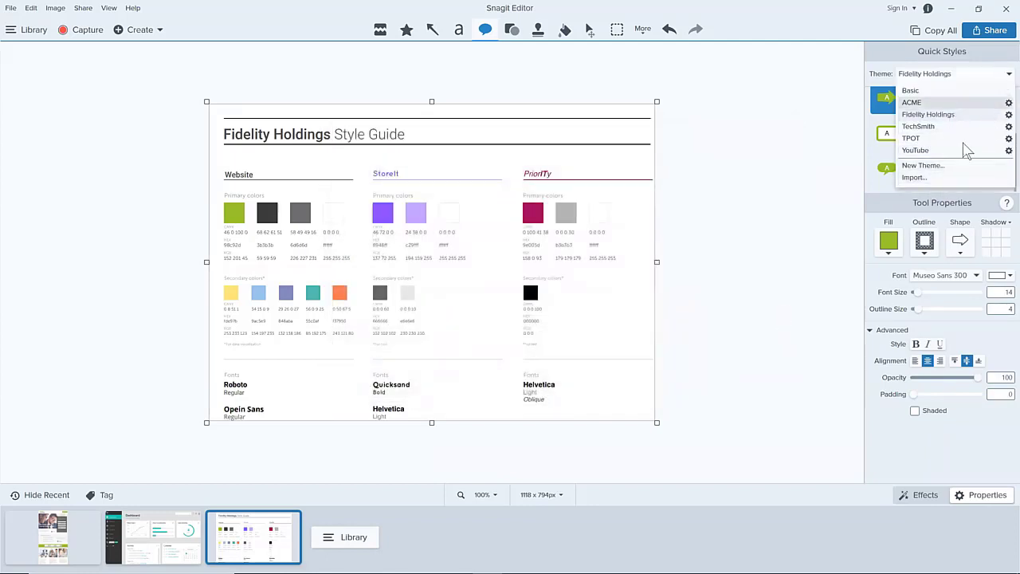
click(941, 181)
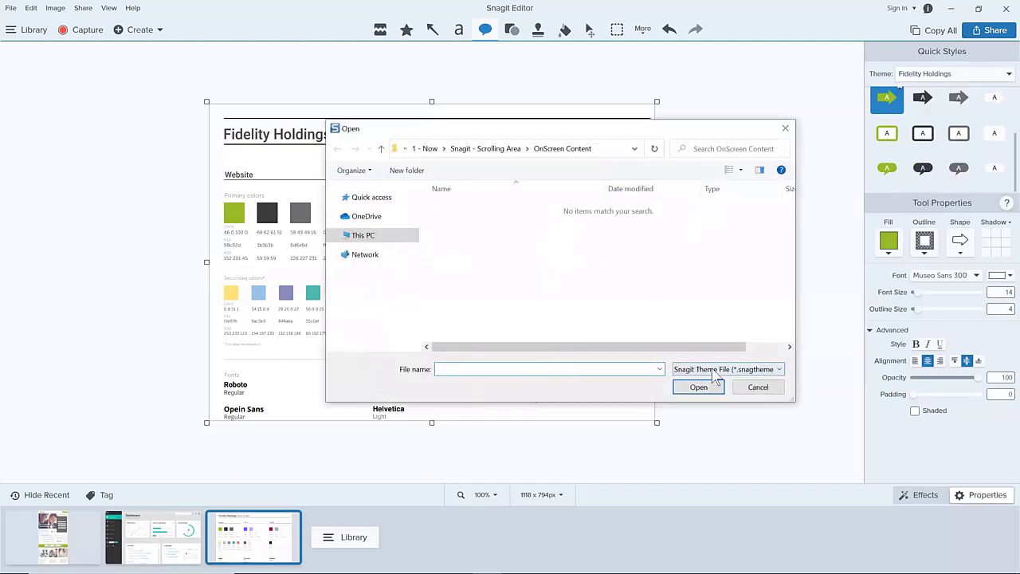
click(757, 388)
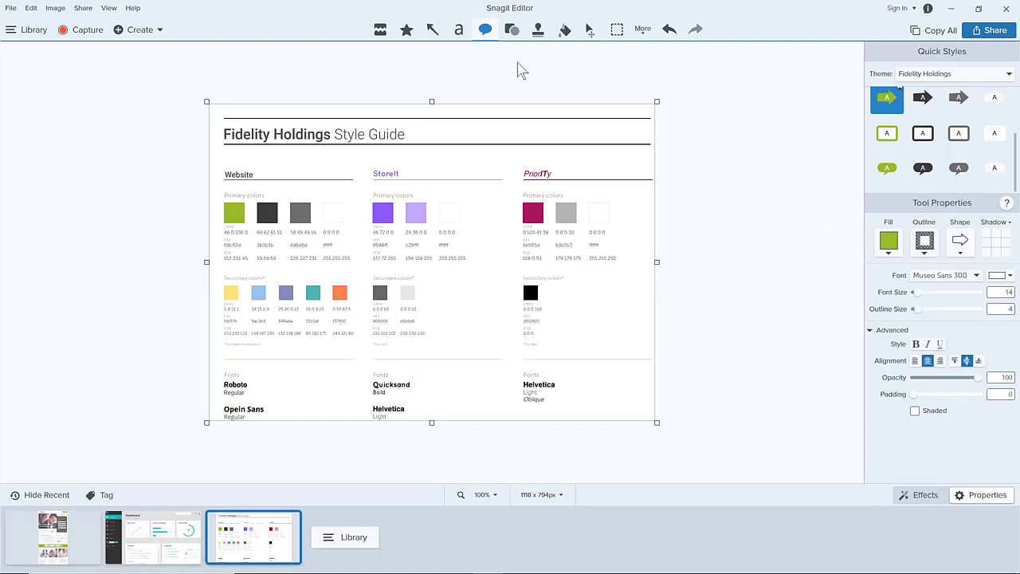
Preview the Arrow tool's quick styles in the Basic theme and switch back to the Fidelity Holdings theme
click(432, 30)
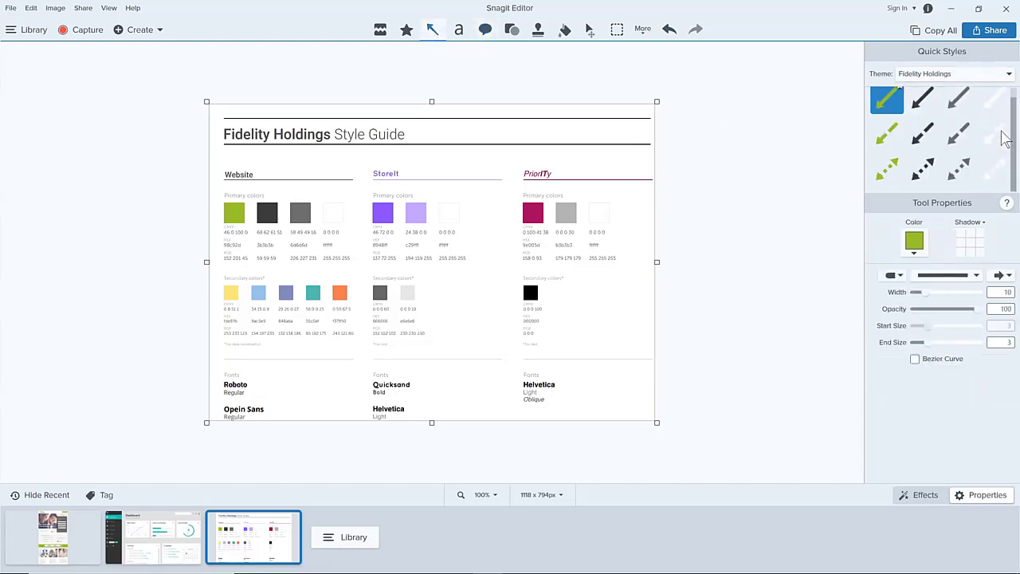
click(1008, 73)
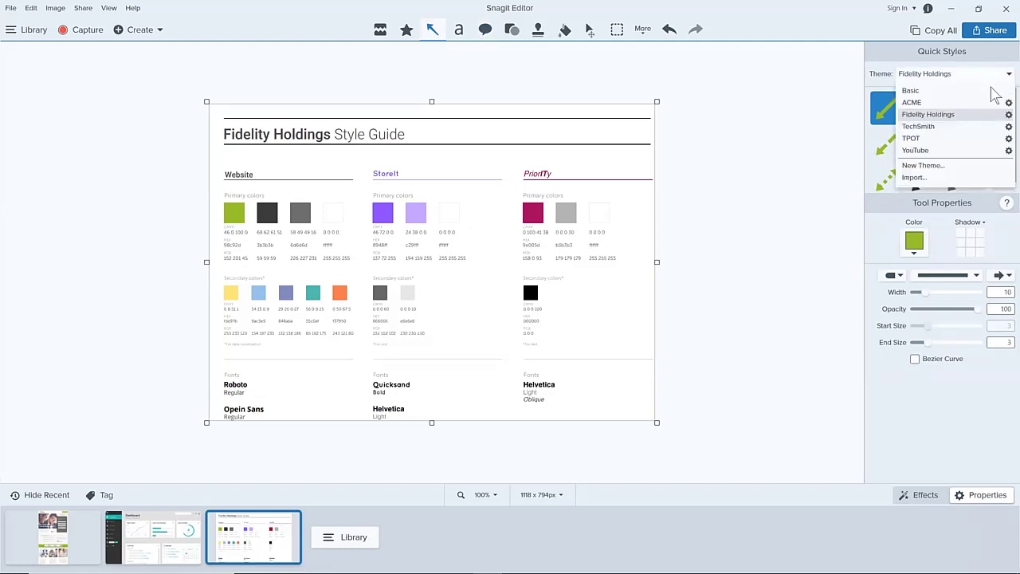
click(992, 91)
click(1007, 73)
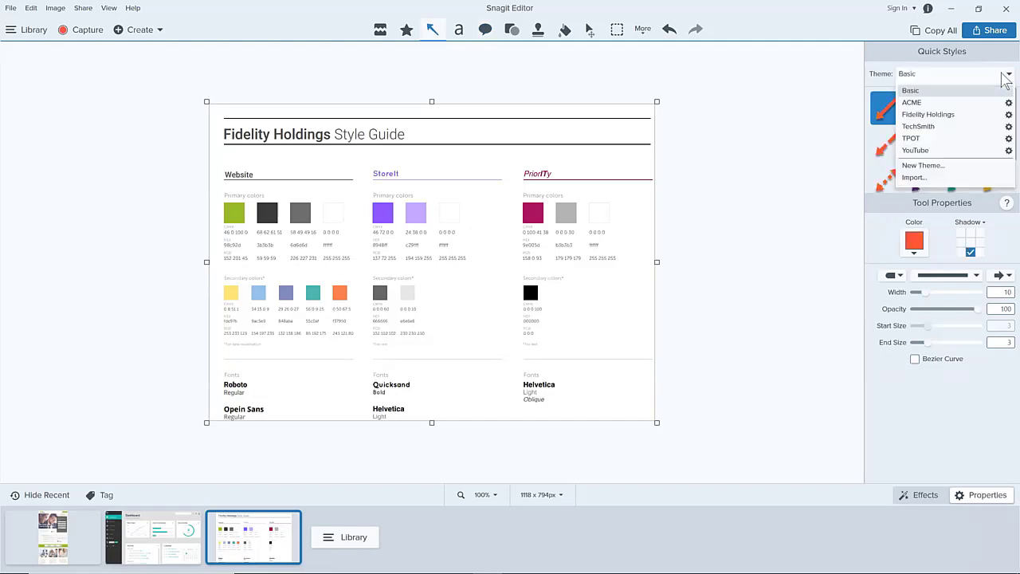
click(976, 116)
Look through the Fidelity Holdings quick styles for the Shape, Callout, Text and Arrow tools
click(514, 34)
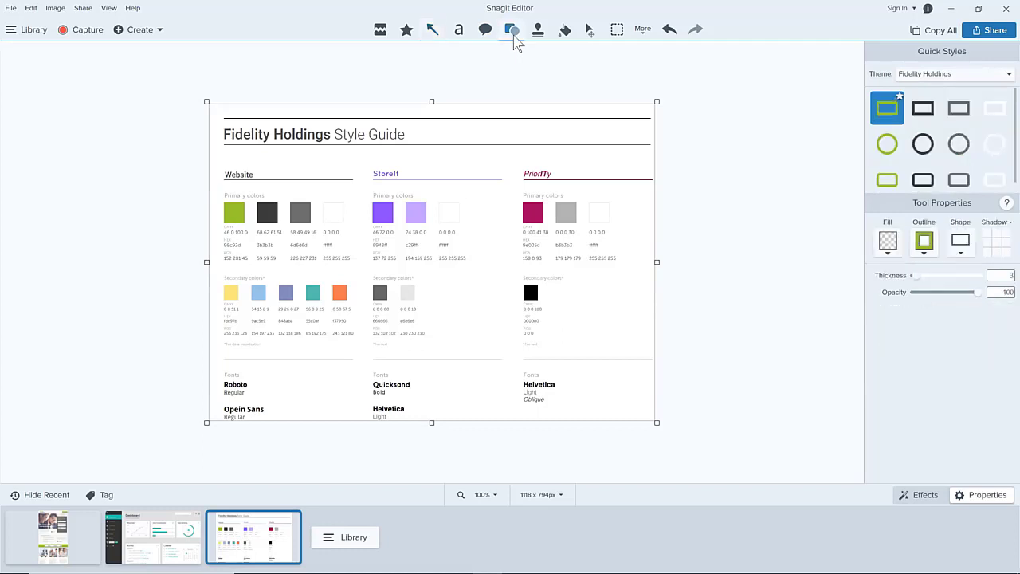
click(488, 42)
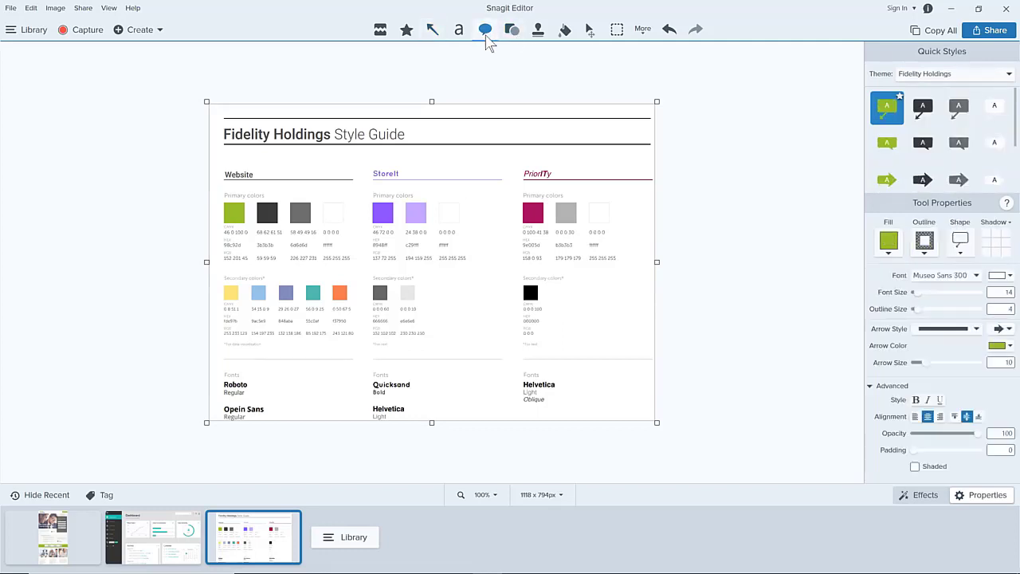
click(461, 36)
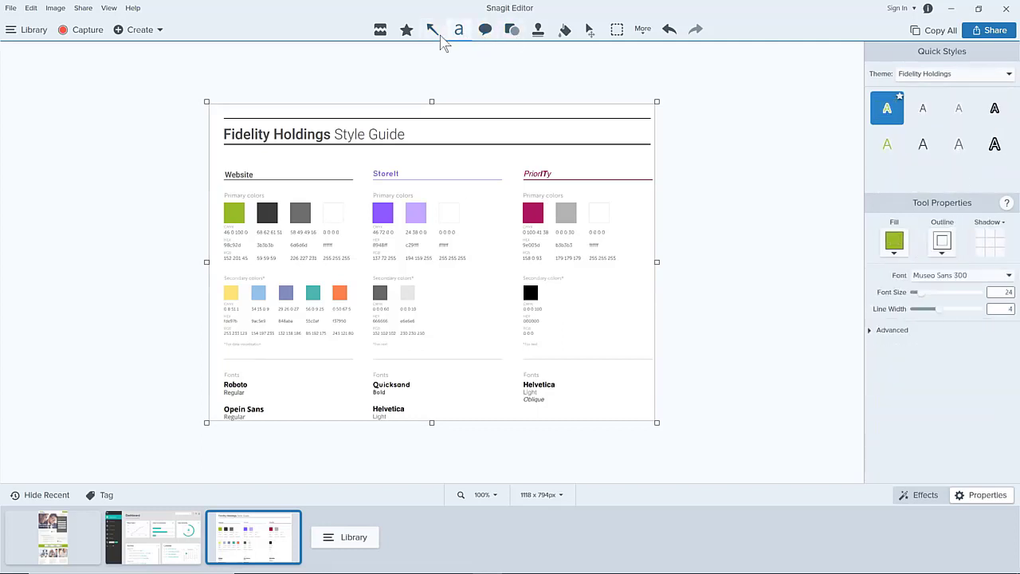
click(437, 35)
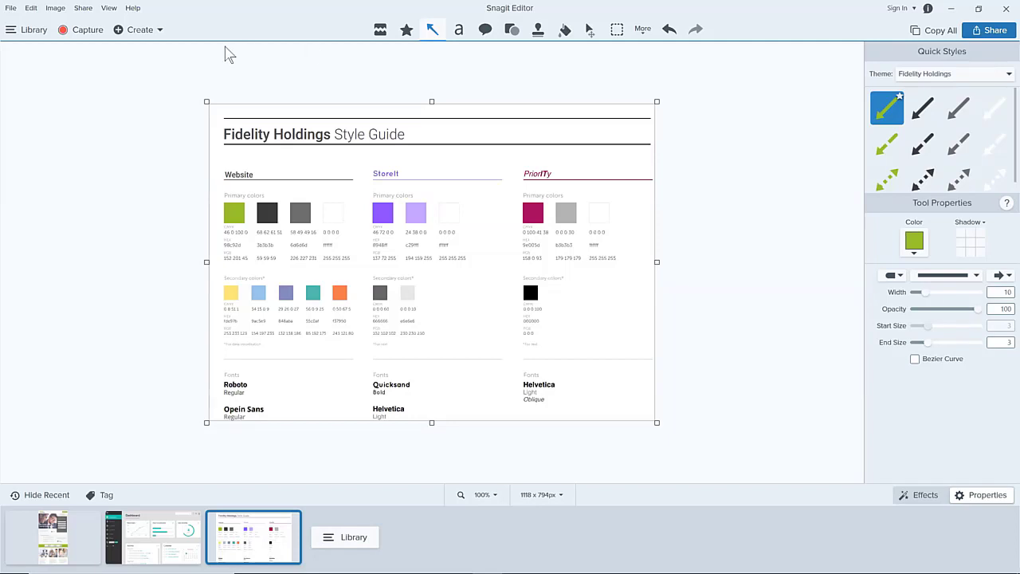
Set the editor toolbar to show both icon and text for its tools
right_click(381, 40)
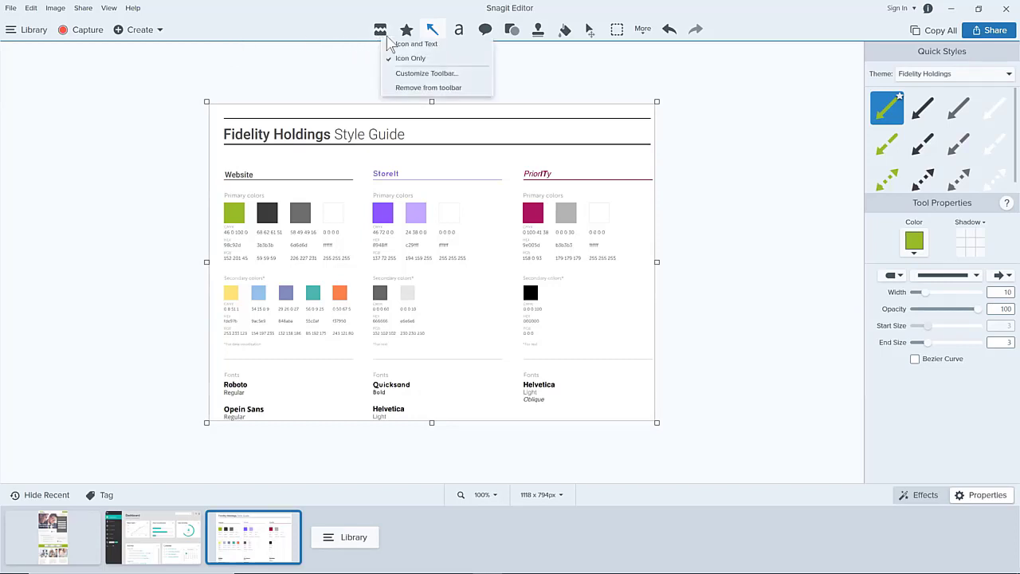
click(394, 44)
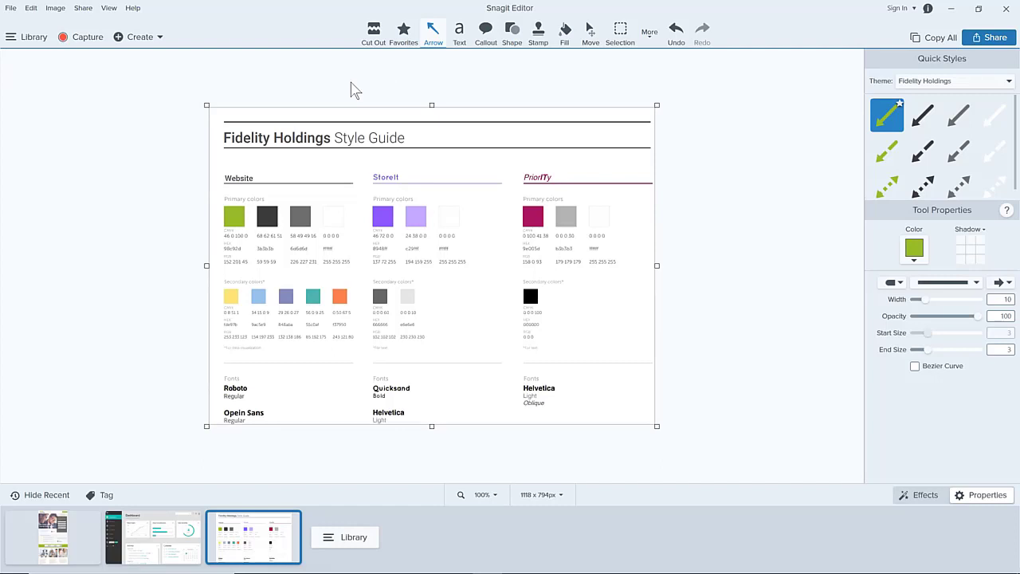
On the Fidelity Holdings web page capture, place green Step numbers 1 to 4 beside the form fields and 5 beside MEMBER LOGIN
click(77, 528)
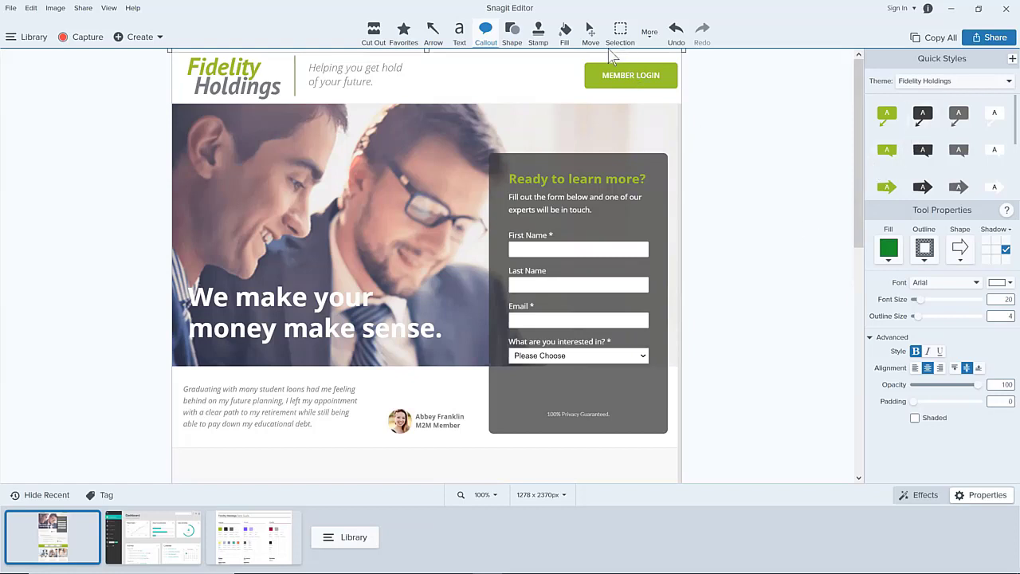
click(652, 41)
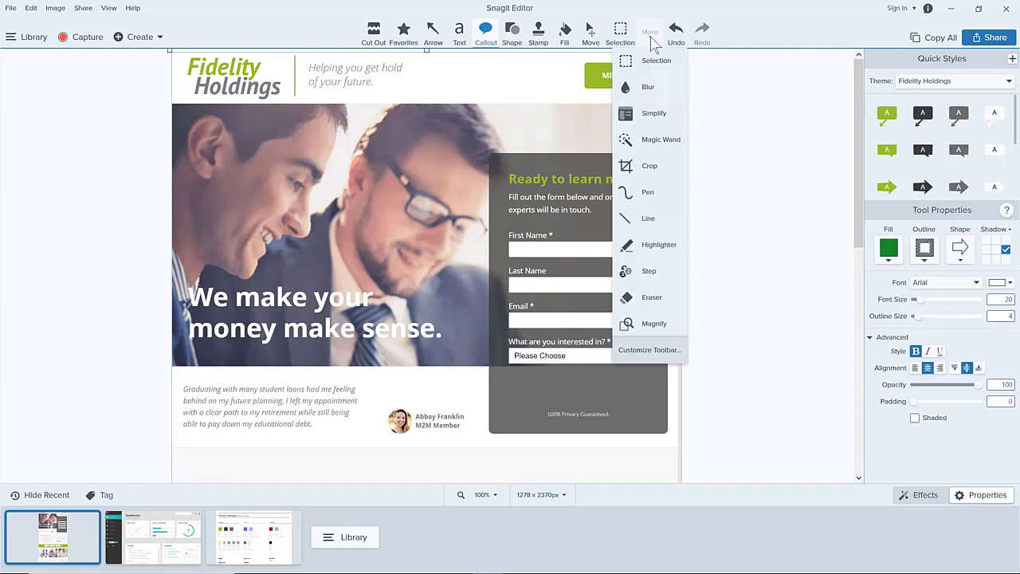
click(647, 271)
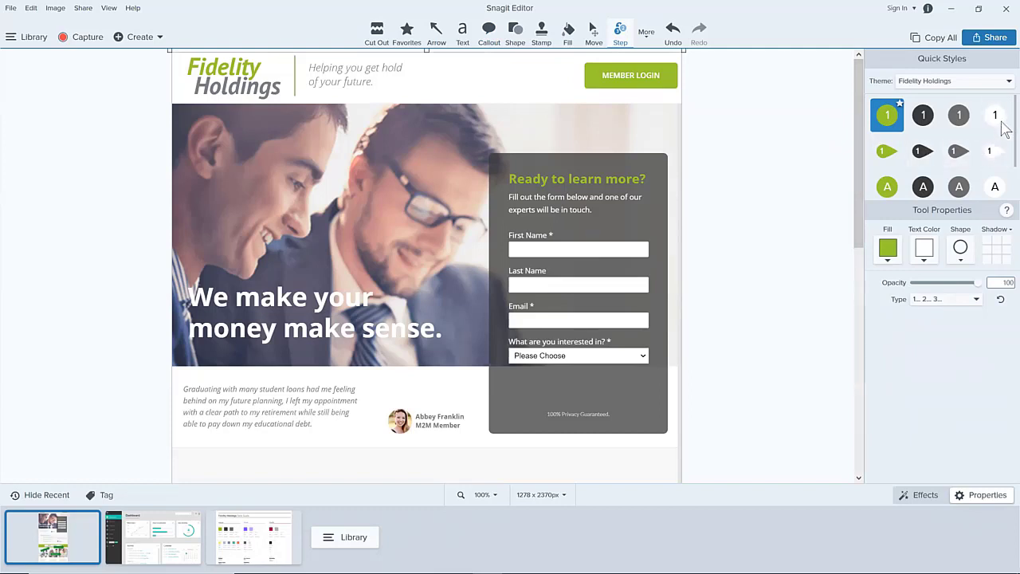
scroll(1005, 174, down, 1)
scroll(1005, 147, up, 1)
click(495, 234)
click(495, 271)
click(498, 306)
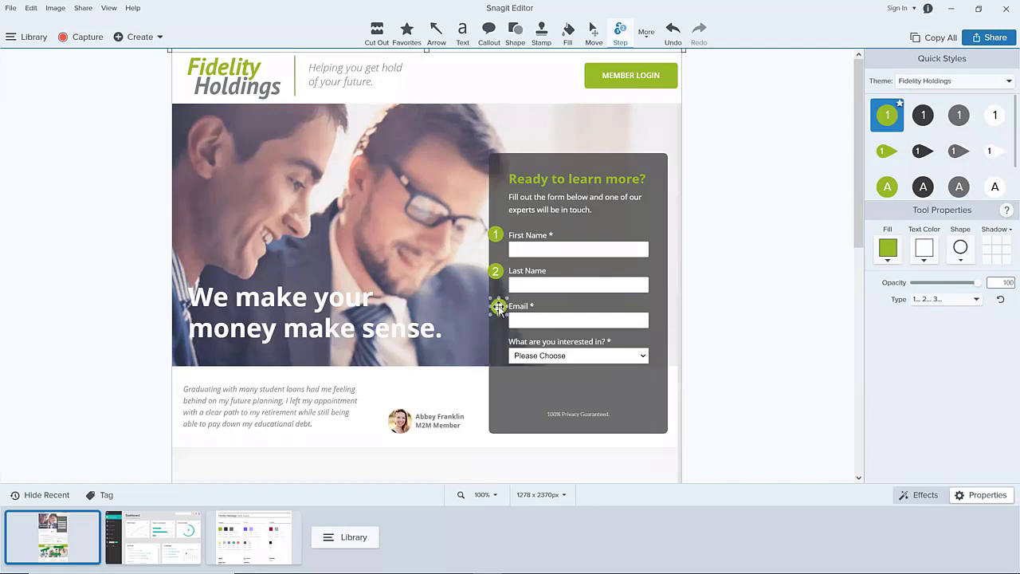
click(498, 350)
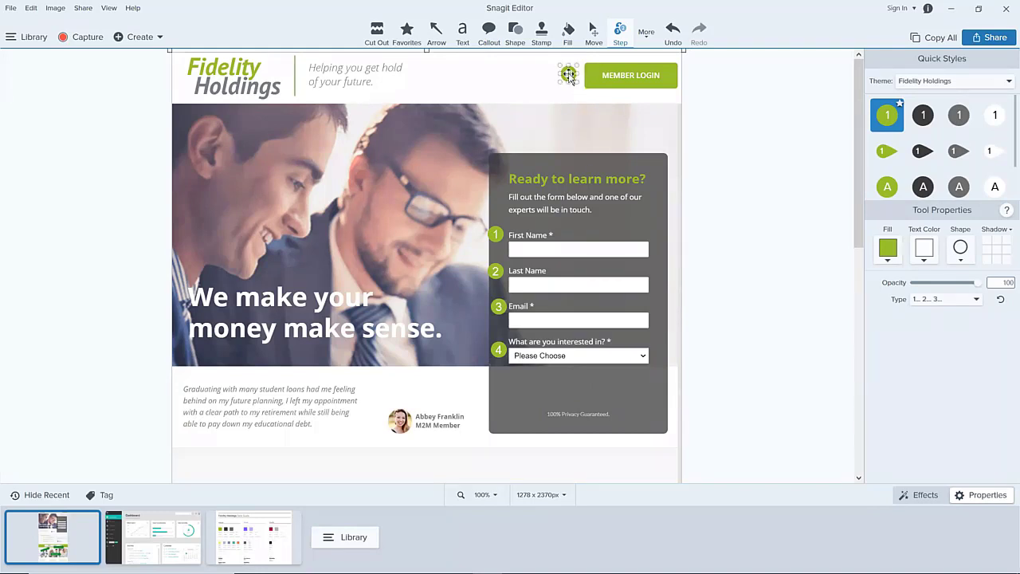
click(569, 75)
click(710, 175)
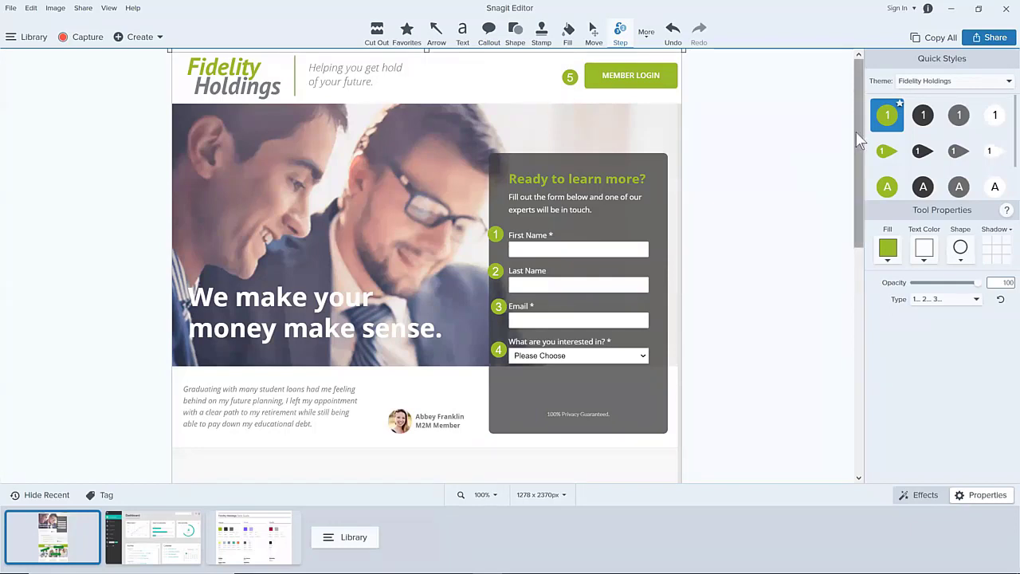
Restart the step sequence and place numbers 1 to 3 beside the three items under "Becoming a member is simple"
scroll(860, 147, down, 3)
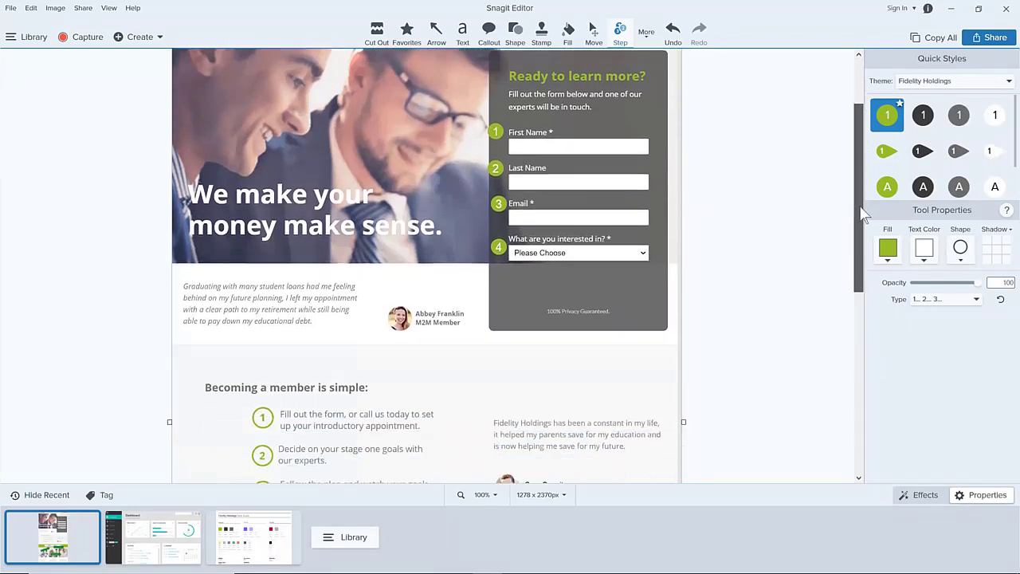
scroll(861, 213, down, 4)
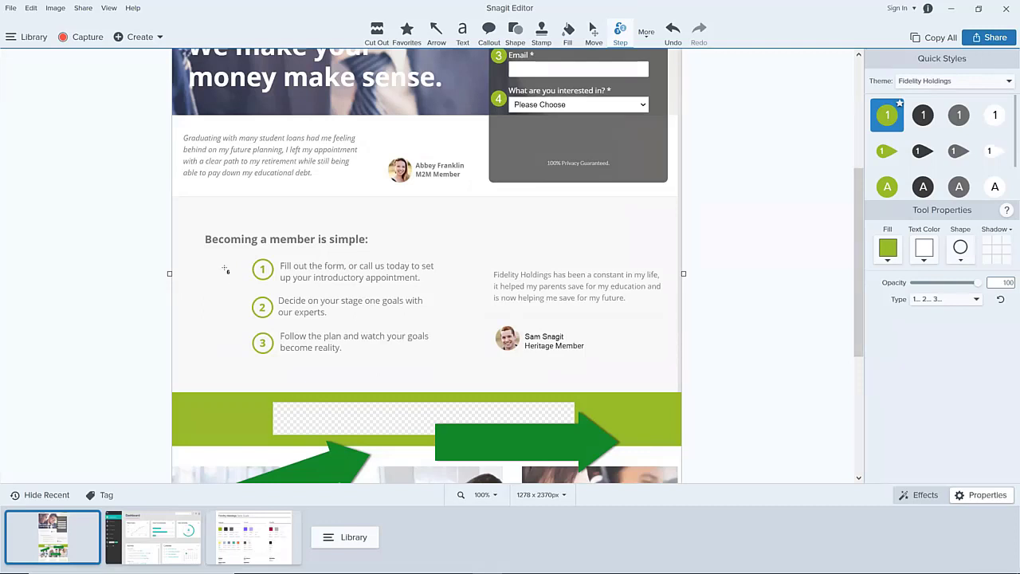
right_click(226, 272)
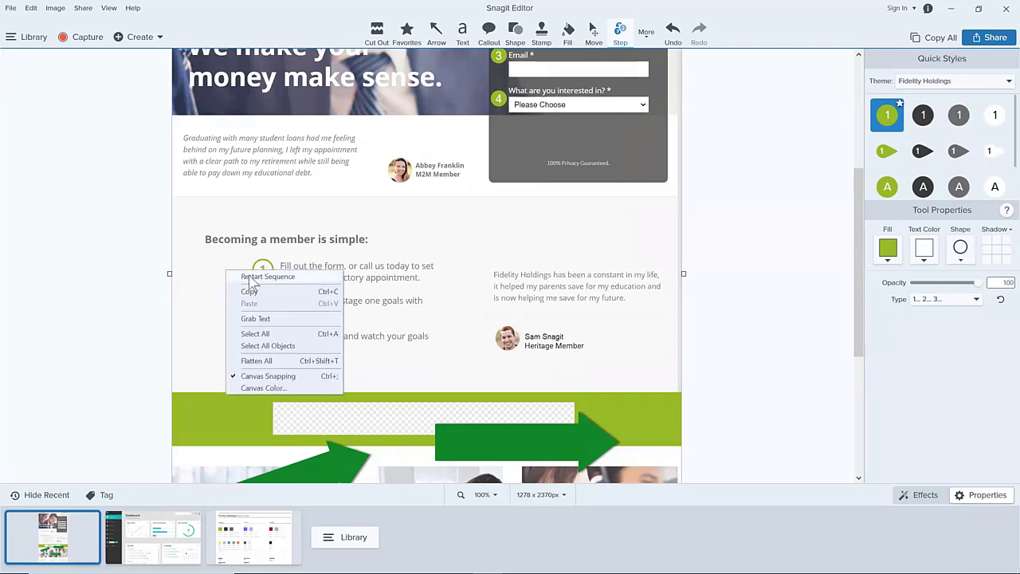
click(250, 276)
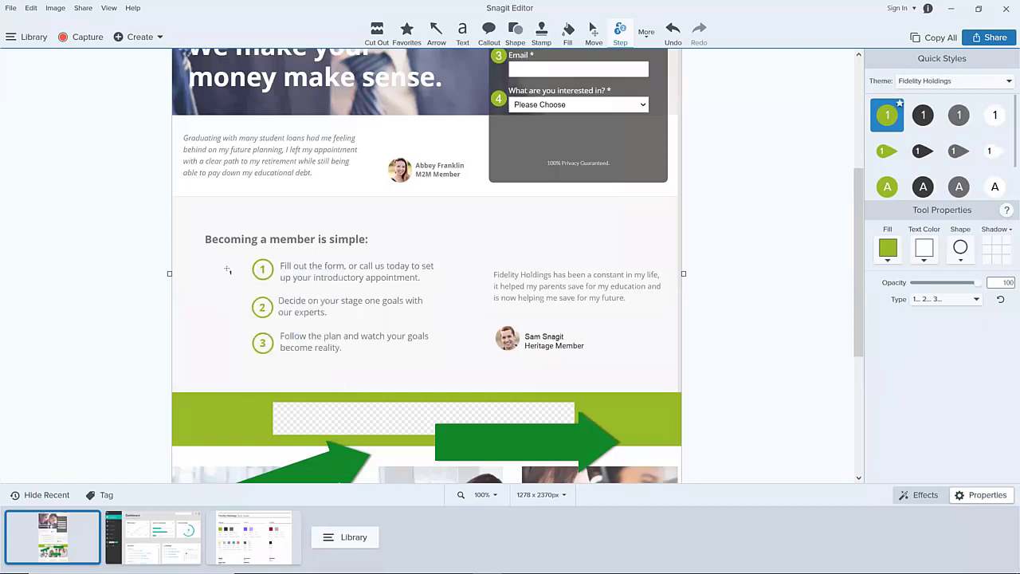
click(227, 268)
click(227, 308)
click(227, 343)
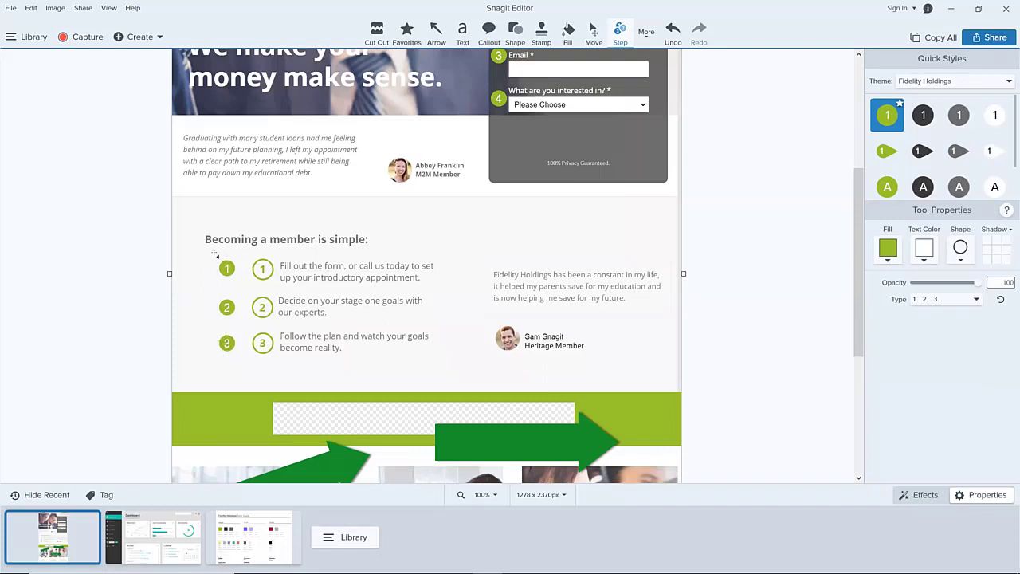
Select the three step numbers beside the membership list and give them the orange fill from My Colors and dark gray text
drag(214, 252, 242, 321)
key(Delete)
click(594, 38)
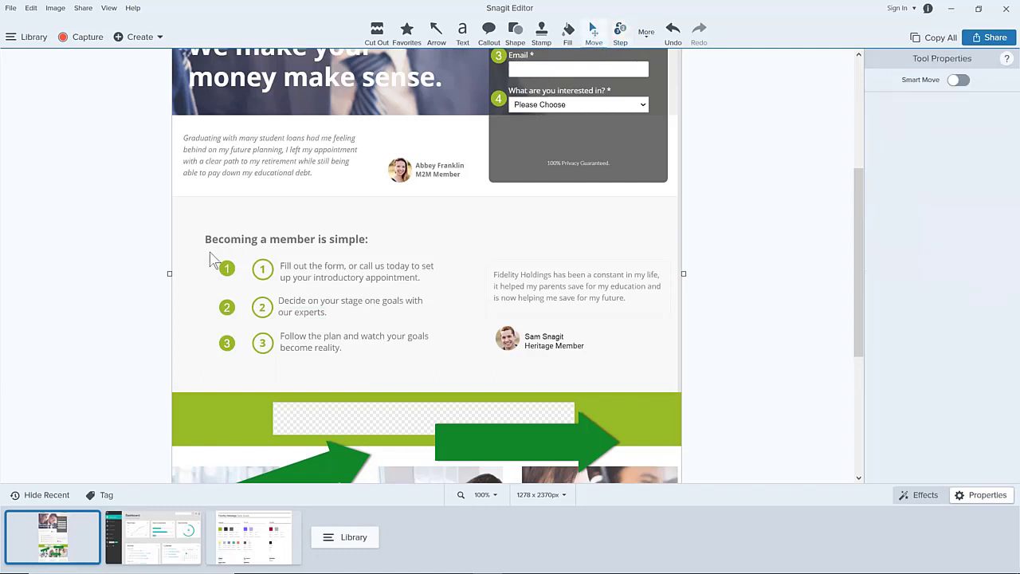
drag(211, 253, 240, 362)
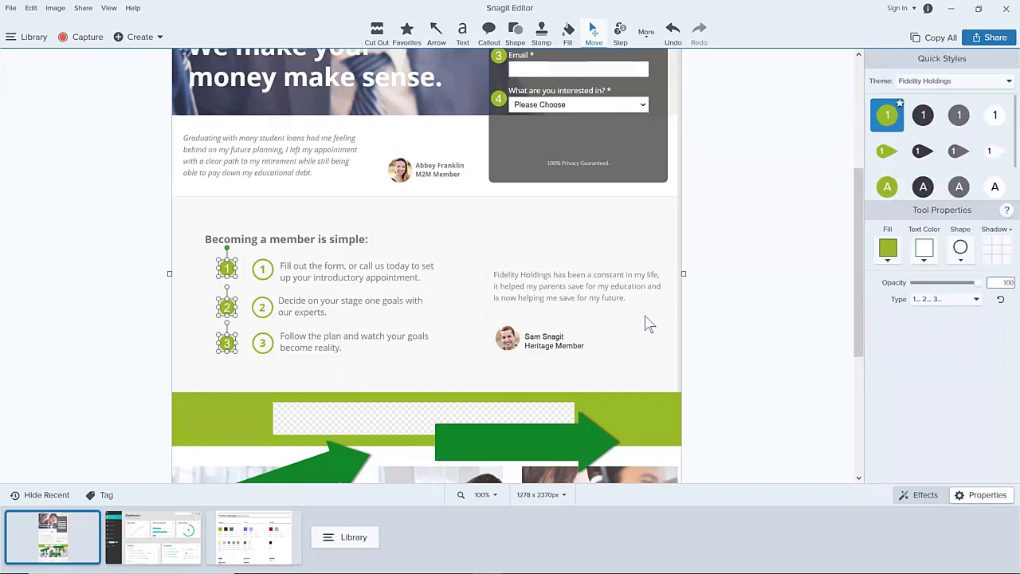
click(890, 261)
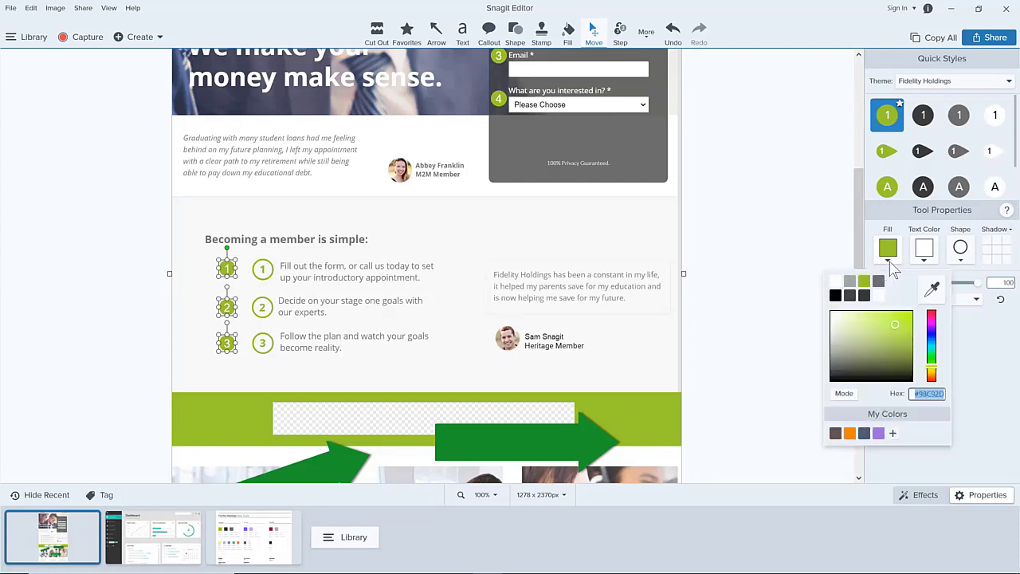
click(850, 433)
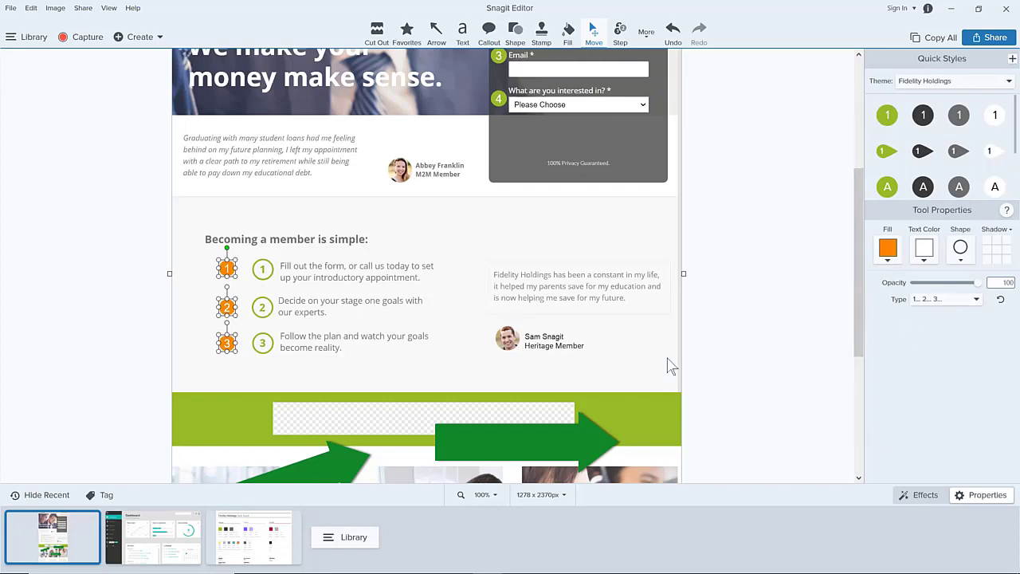
click(925, 261)
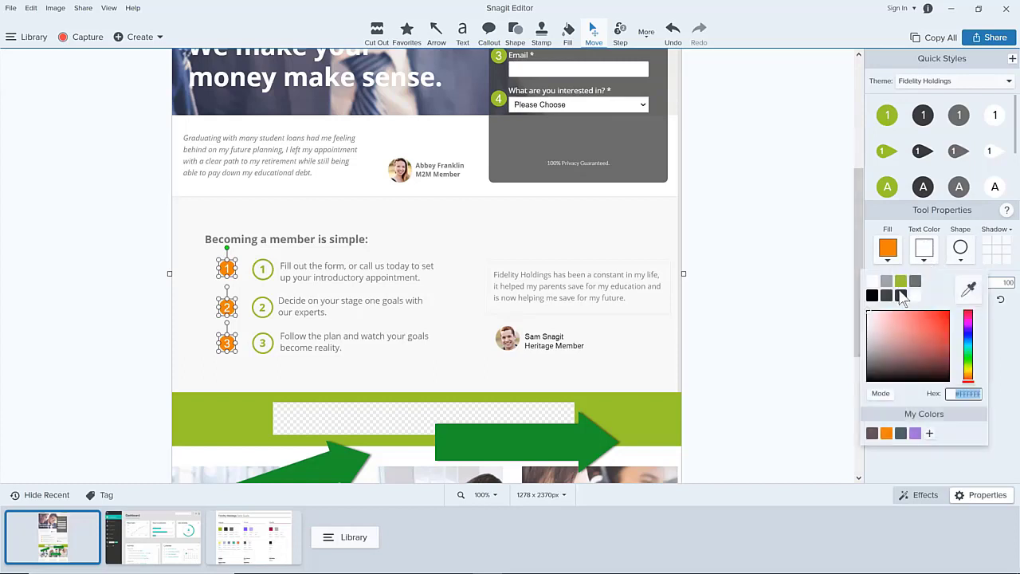
click(900, 295)
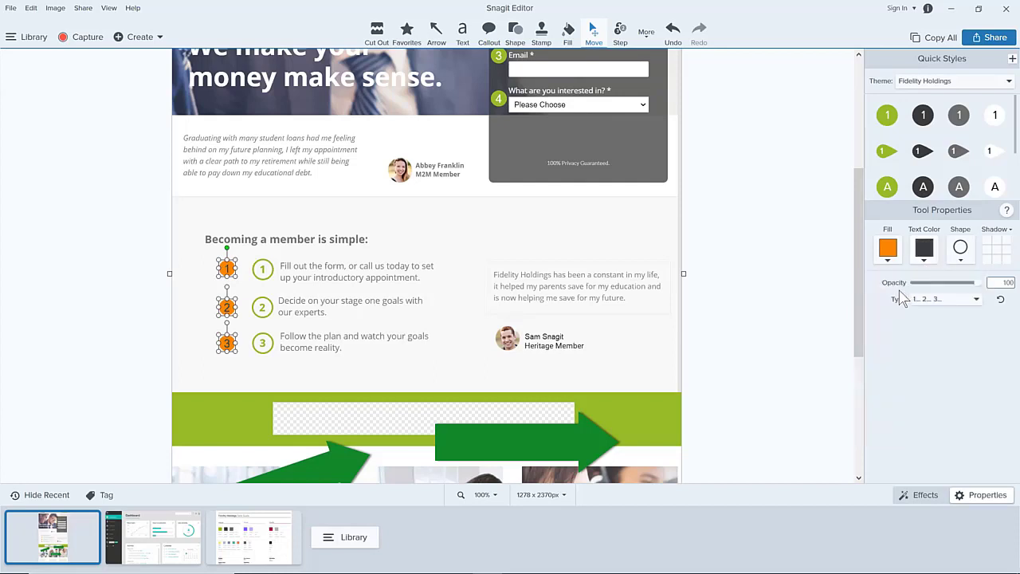
Change the shape of the three orange step numbers beside the membership list from circle to square
click(961, 259)
click(961, 302)
click(614, 336)
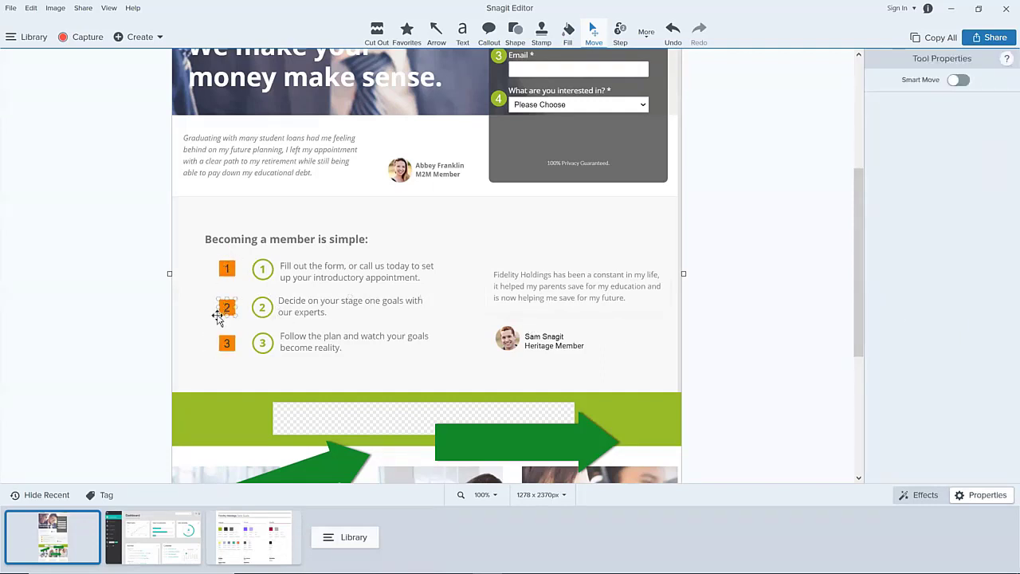
click(225, 344)
Check the numbering type options available for the orange step 1 beside the membership list
drag(863, 228, 867, 91)
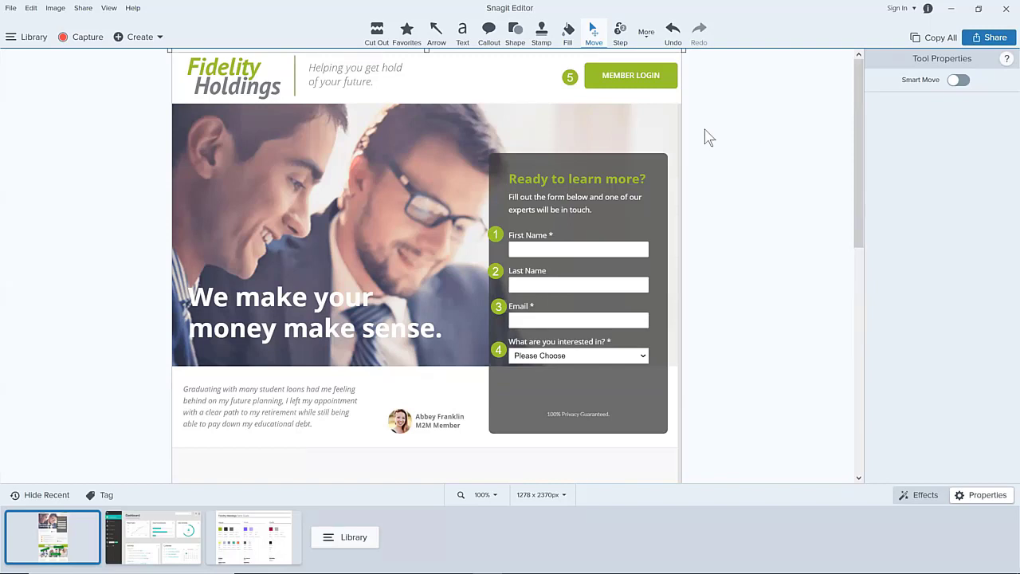
drag(855, 171, 846, 283)
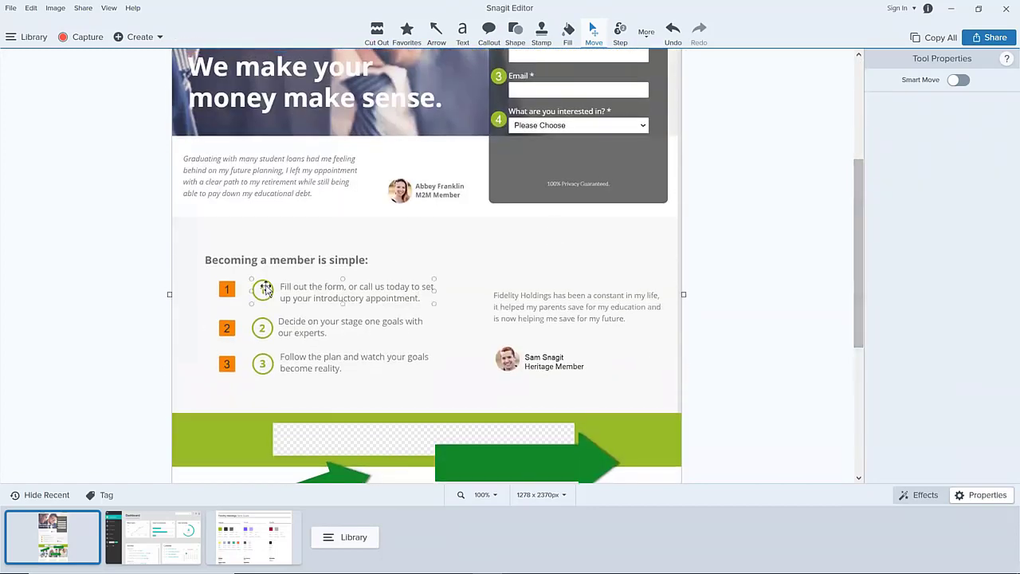
click(226, 286)
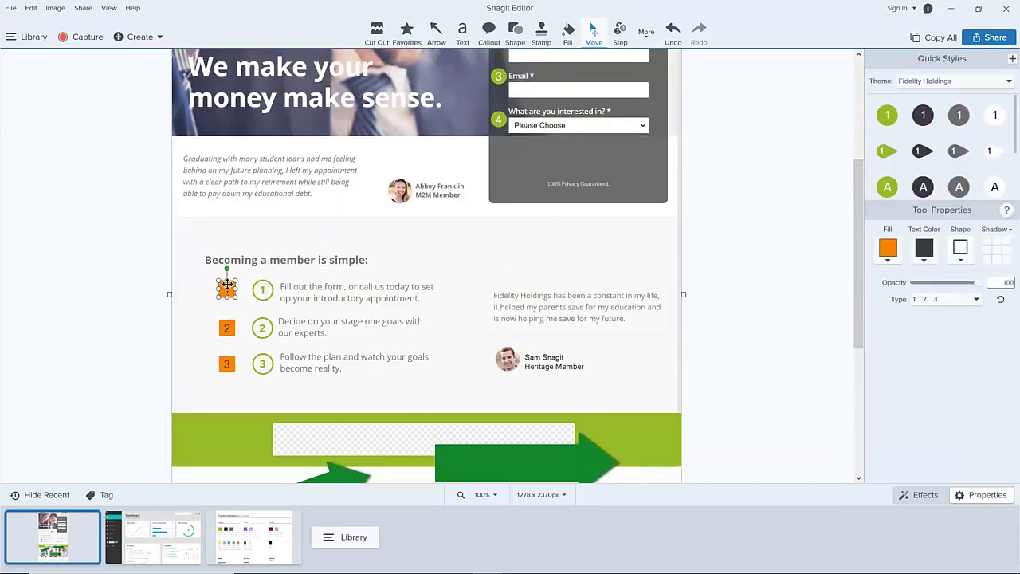
click(975, 300)
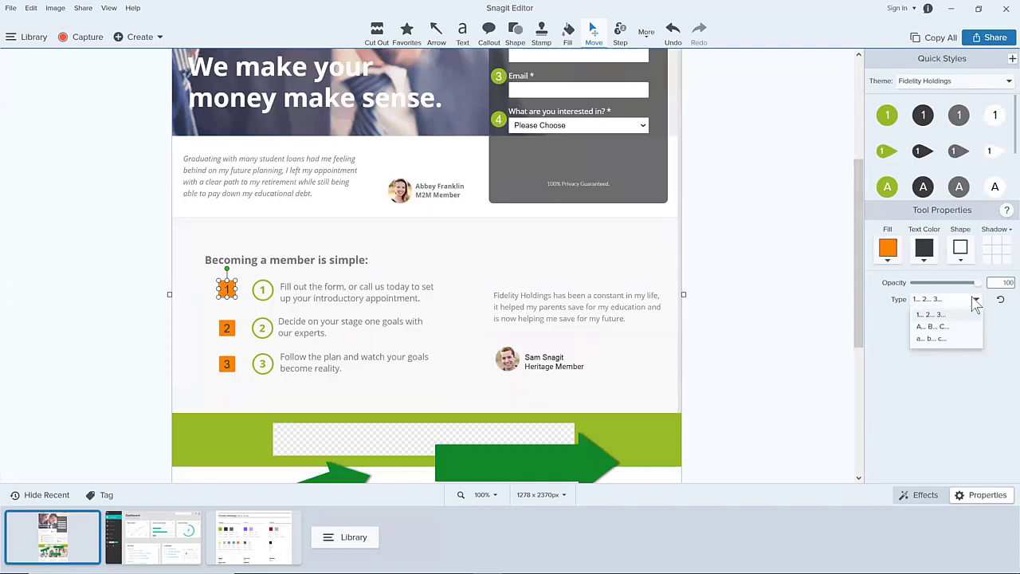
click(974, 299)
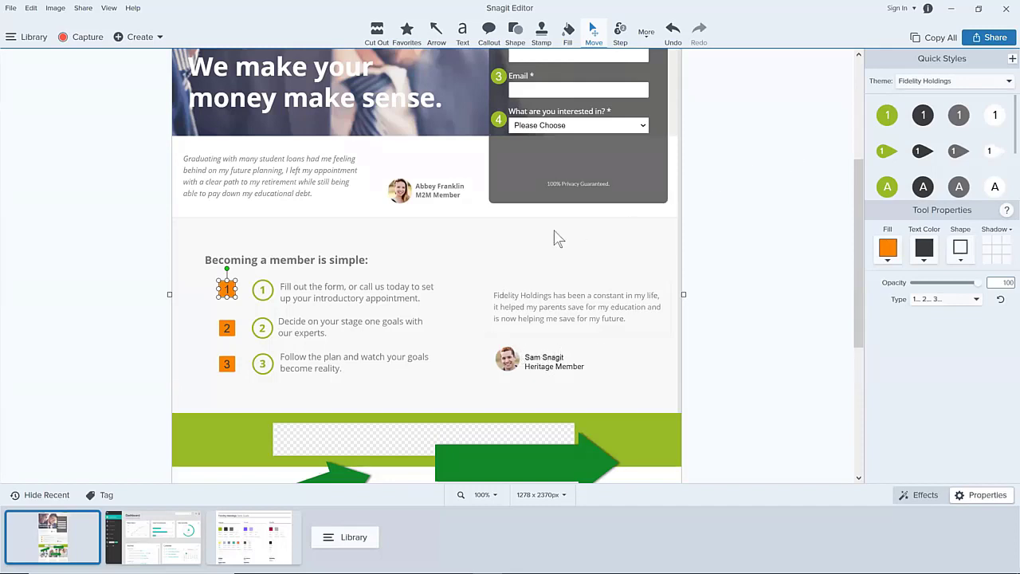
Blur the photo and name of the member below the hero image at intensity 100
click(647, 36)
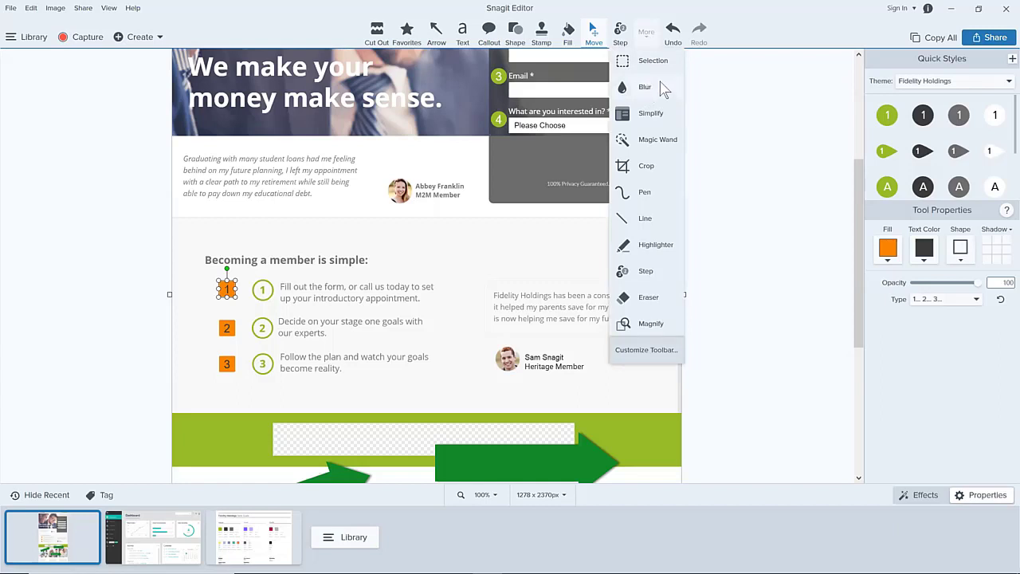
click(645, 87)
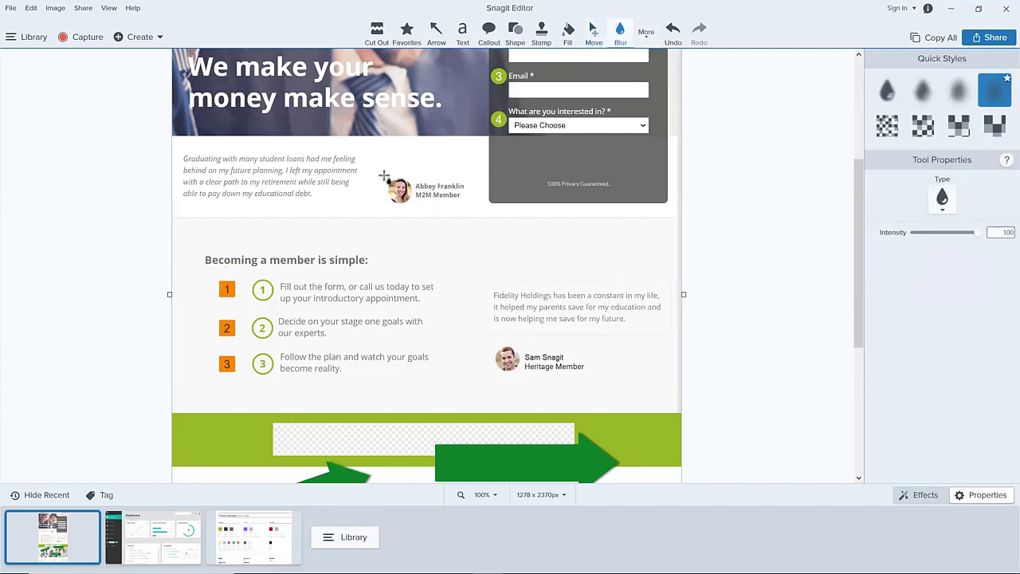
drag(385, 176, 471, 206)
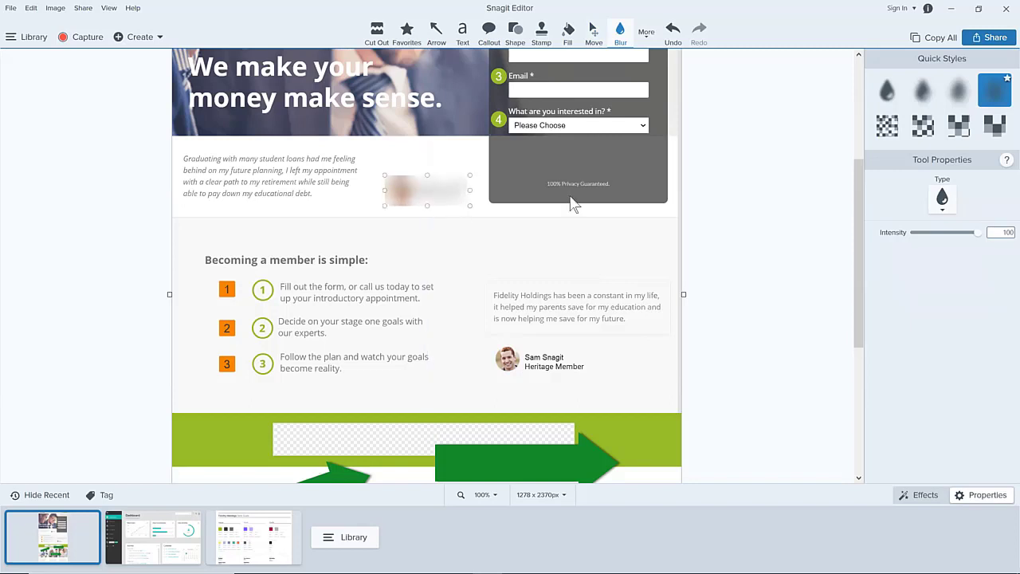
Try the pixelated quick styles, from intensity 25 to 100, on the blurred member photo and name
drag(861, 200, 864, 89)
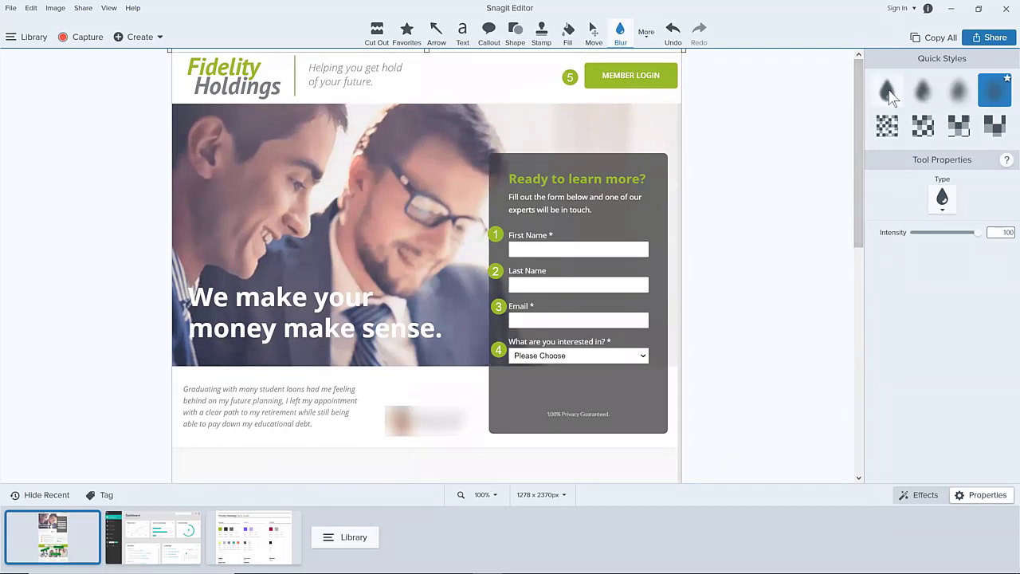
click(453, 427)
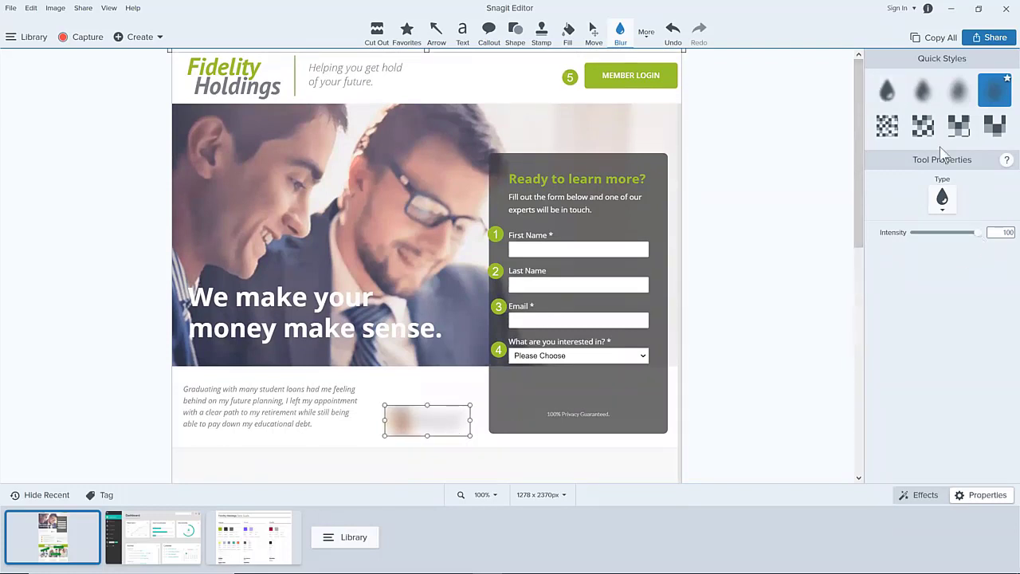
click(889, 132)
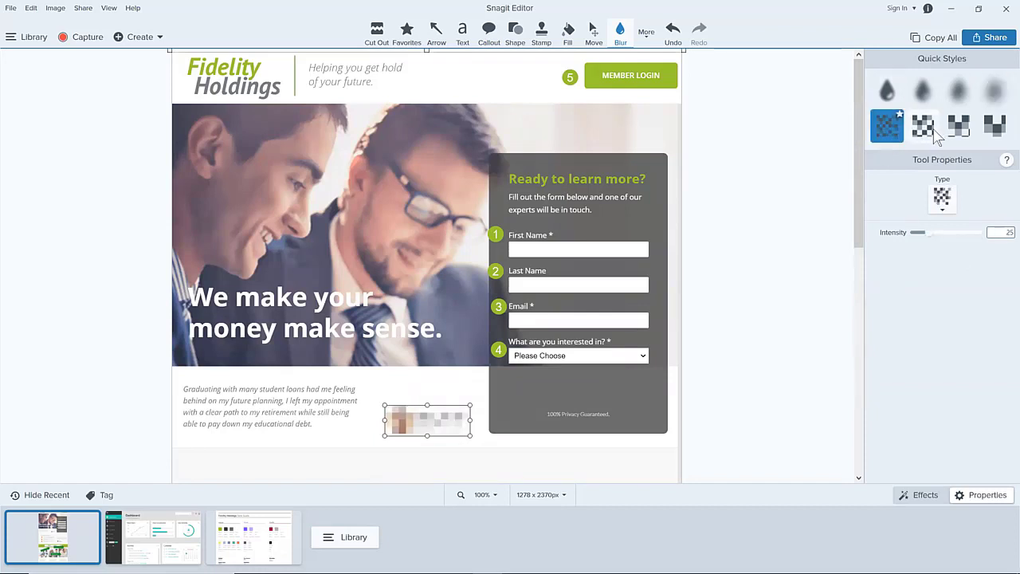
click(924, 131)
click(959, 131)
click(995, 126)
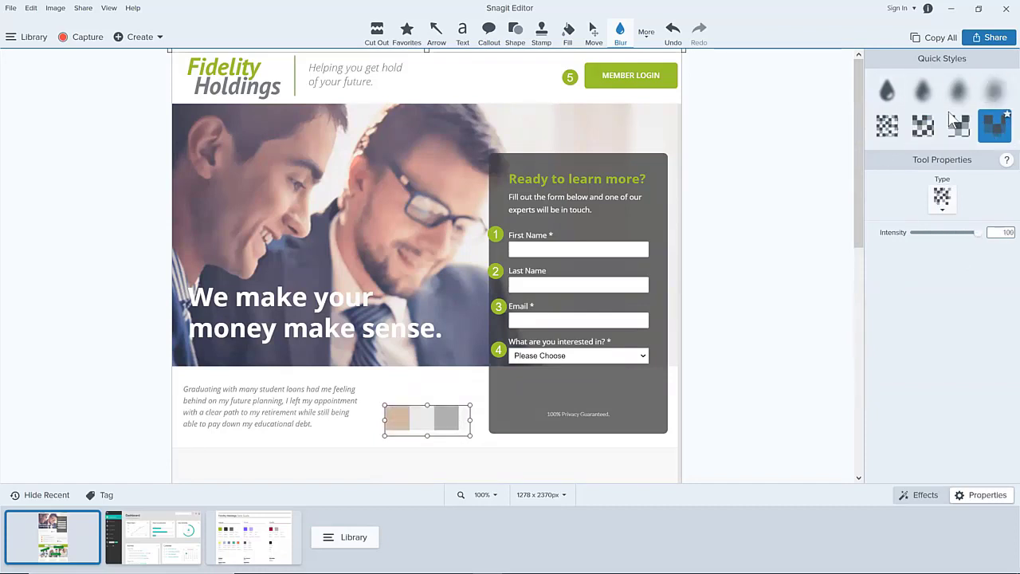
click(888, 126)
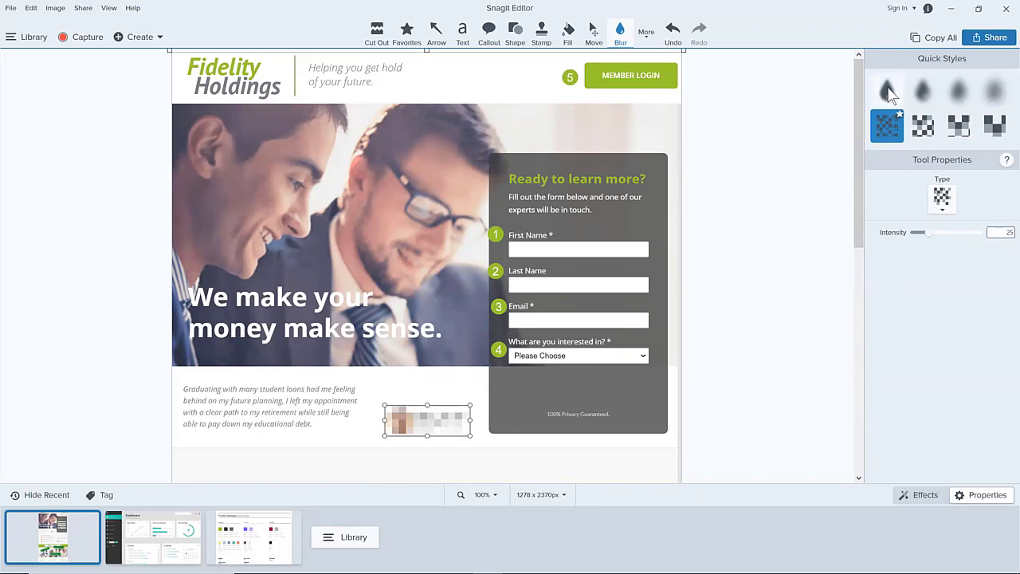
Give the member photo's blur region the lightest smooth style, set its intensity to 31, and nudge it slightly up
click(888, 90)
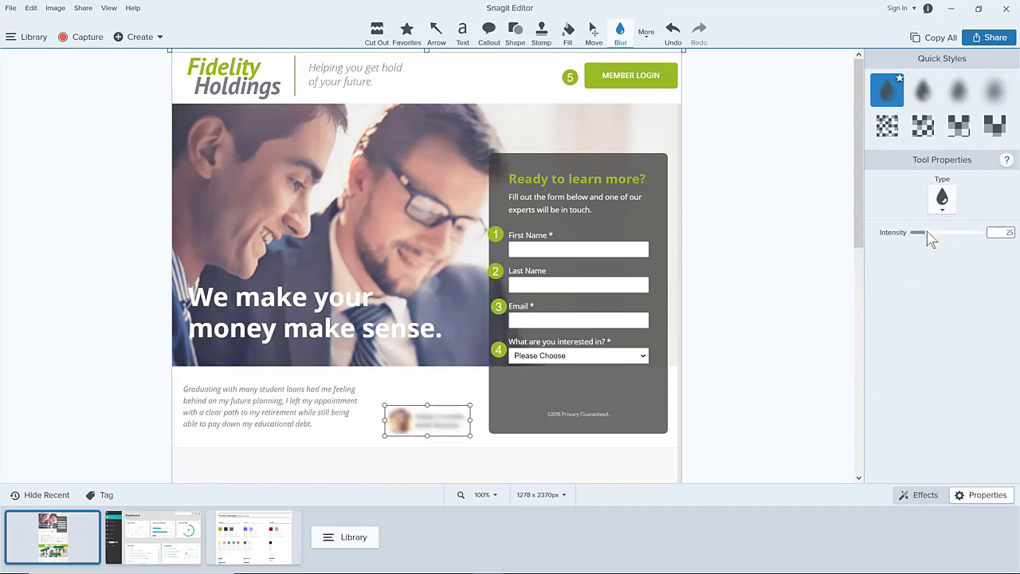
mouse_move(926, 231)
mouse_down()
mouse_move(963, 234)
mouse_move(937, 240)
mouse_up()
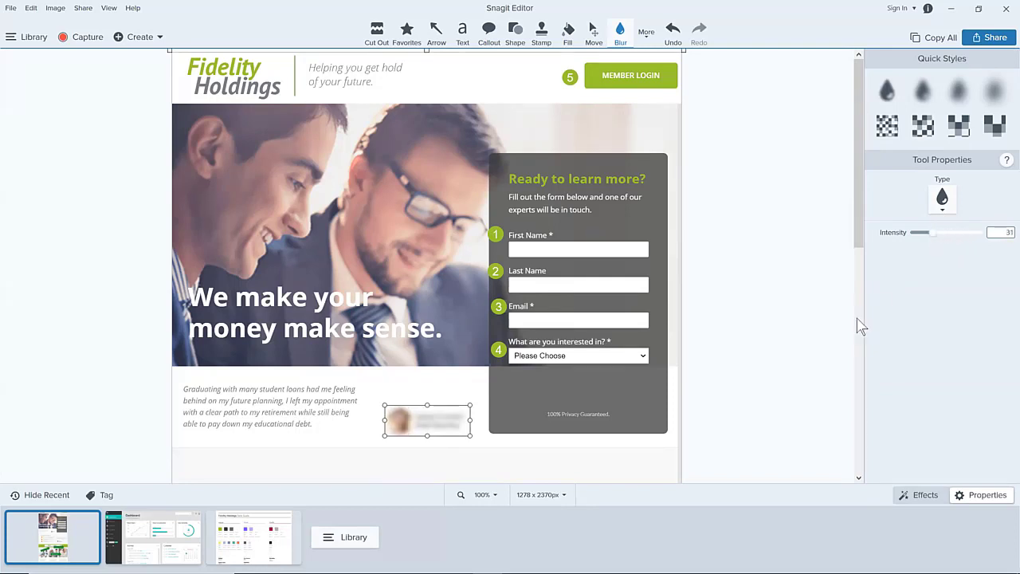
click(783, 338)
click(430, 420)
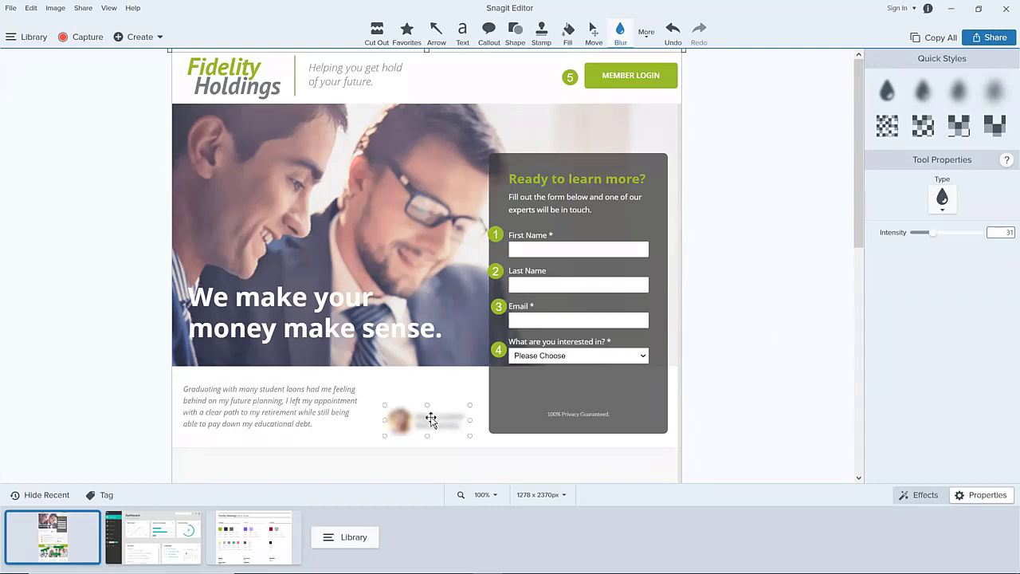
click(426, 466)
mouse_move(432, 417)
mouse_down()
mouse_move(355, 359)
mouse_move(482, 426)
mouse_move(447, 375)
mouse_move(417, 399)
mouse_move(431, 410)
mouse_up()
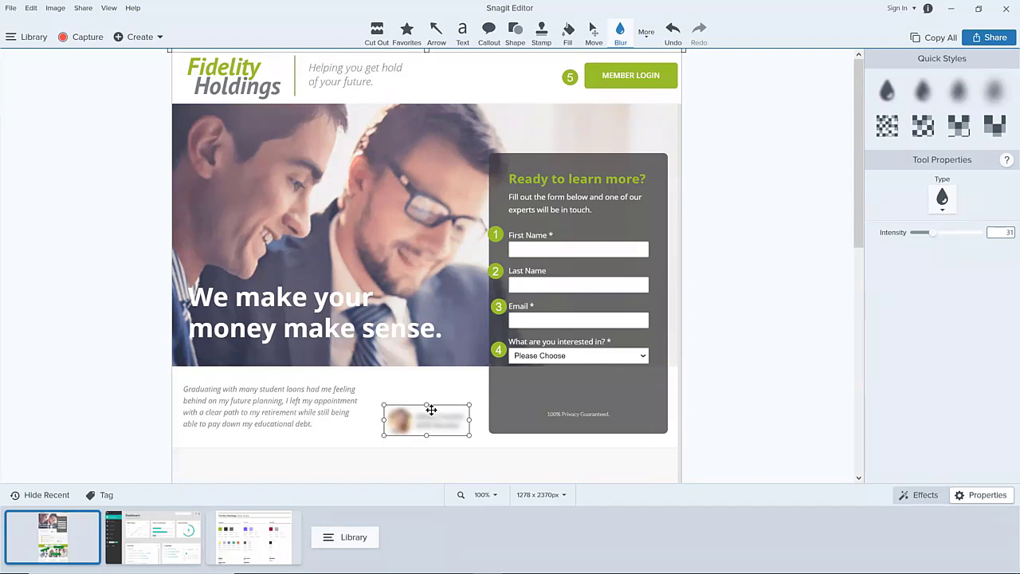
Apply the dark gray circle quick style to step 1 beside First Name and enlarge it
click(495, 235)
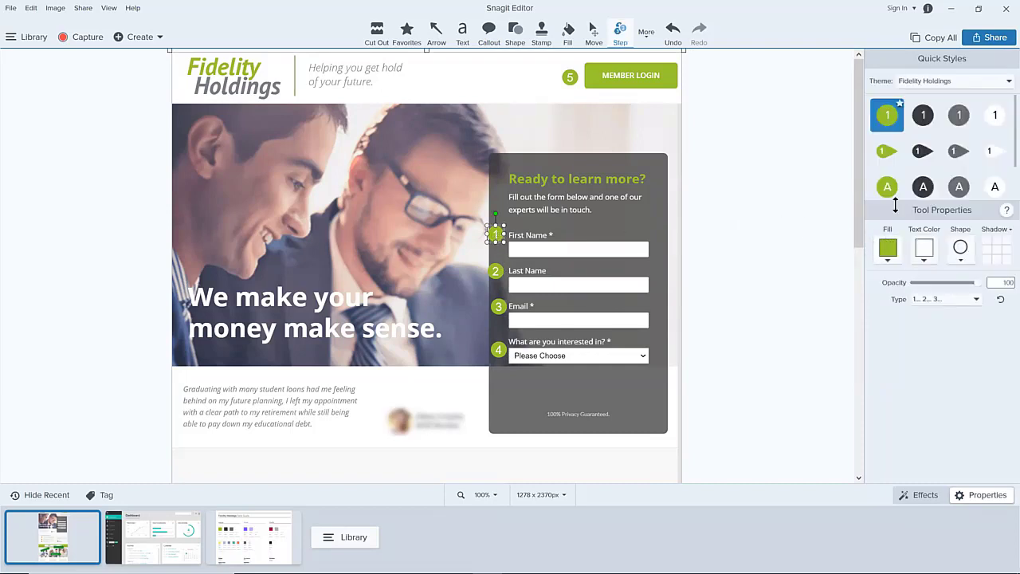
mouse_move(1011, 117)
mouse_down()
mouse_move(1011, 158)
mouse_move(1011, 110)
mouse_up()
click(922, 127)
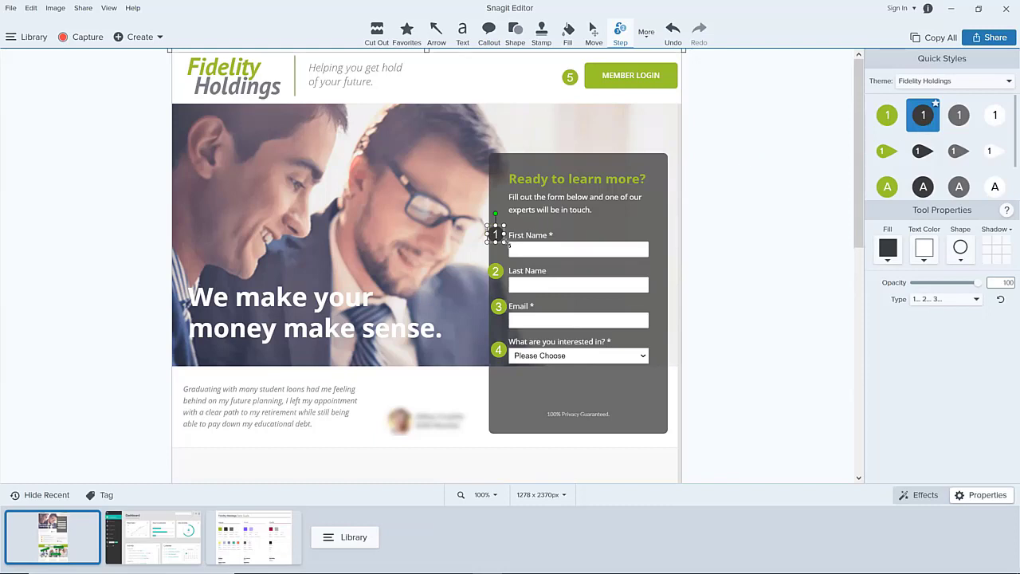
mouse_move(503, 242)
mouse_down()
mouse_move(516, 256)
mouse_move(499, 232)
mouse_up()
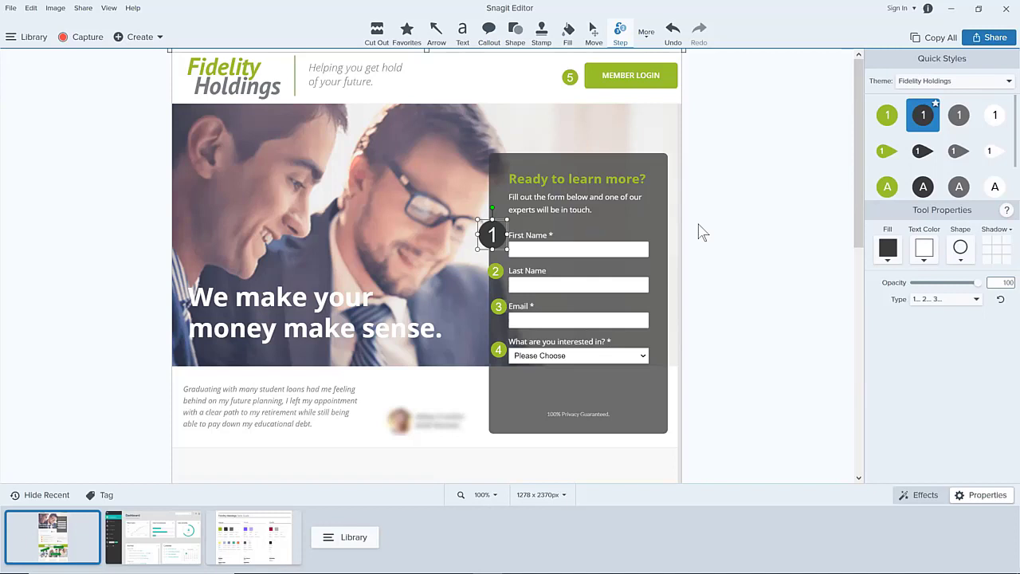
scroll(1004, 160, down, 1)
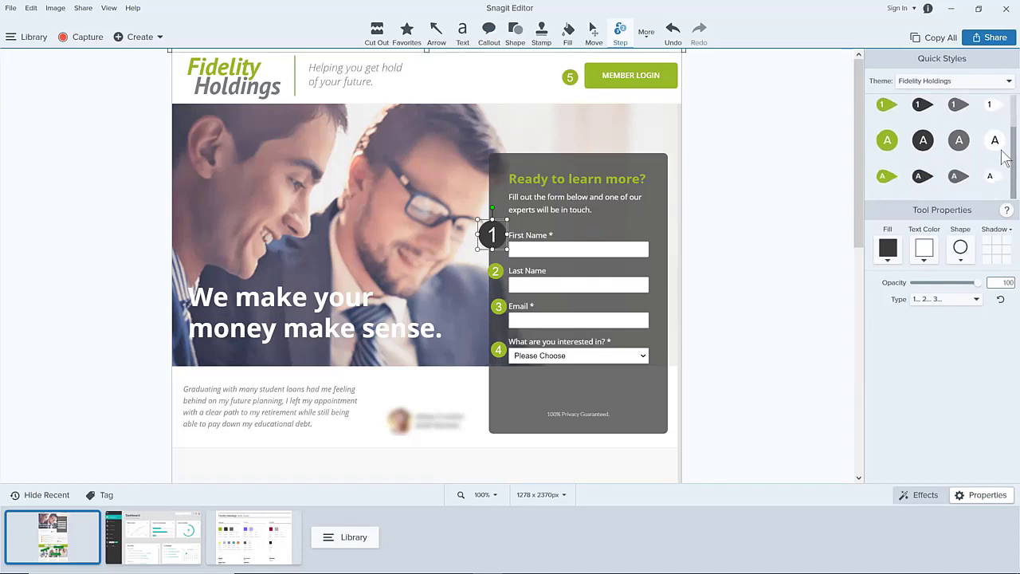
scroll(1005, 90, up, 1)
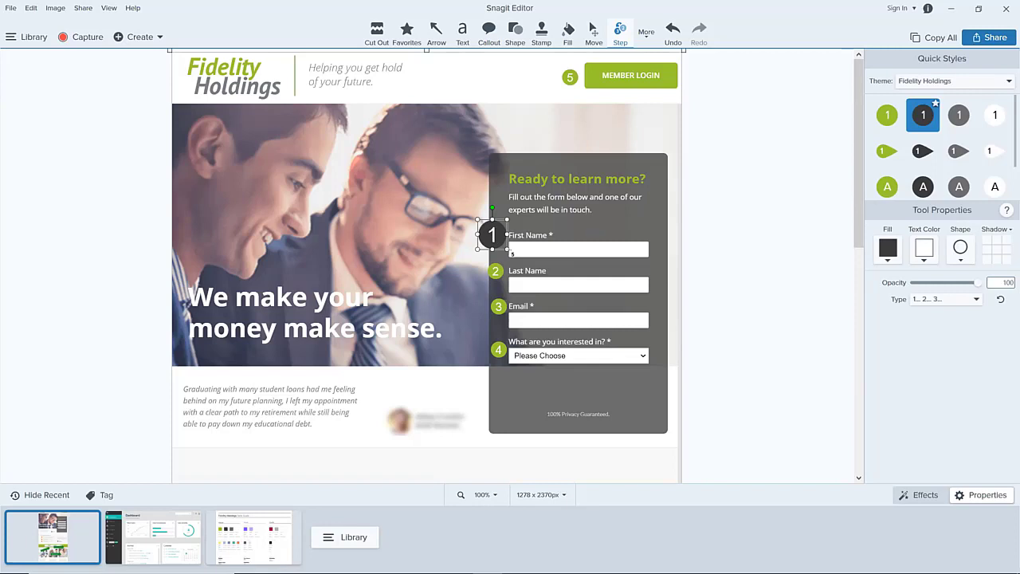
Restart the sequence from the dark gray step 1 and place matching steps 2 to 6 down the hero photo
right_click(492, 239)
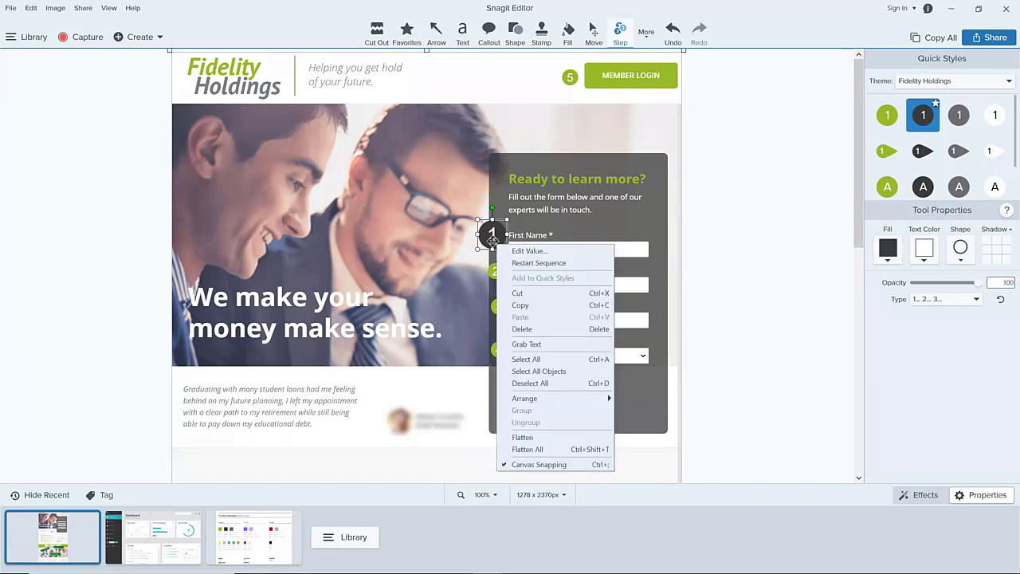
click(530, 263)
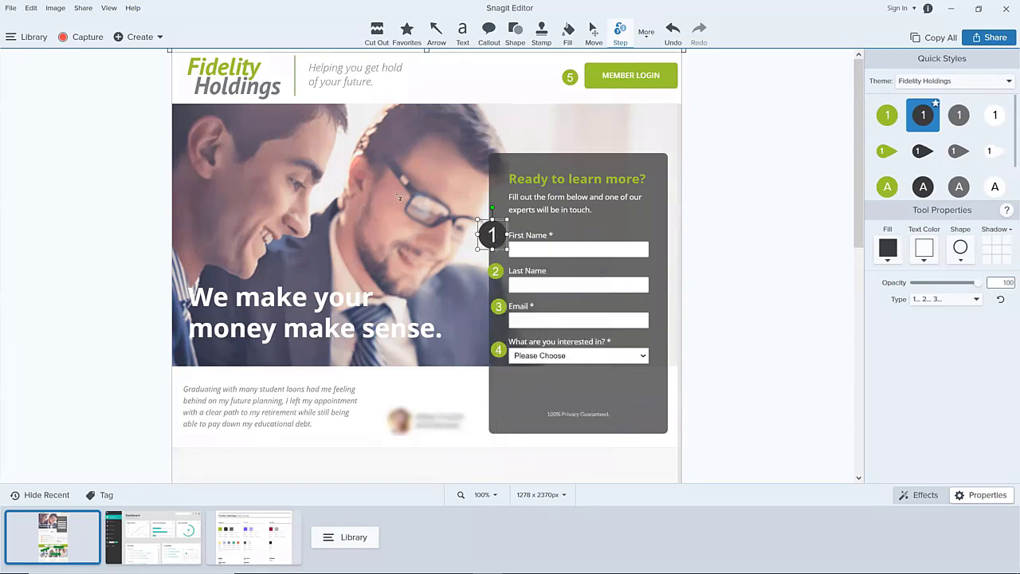
click(380, 202)
click(380, 237)
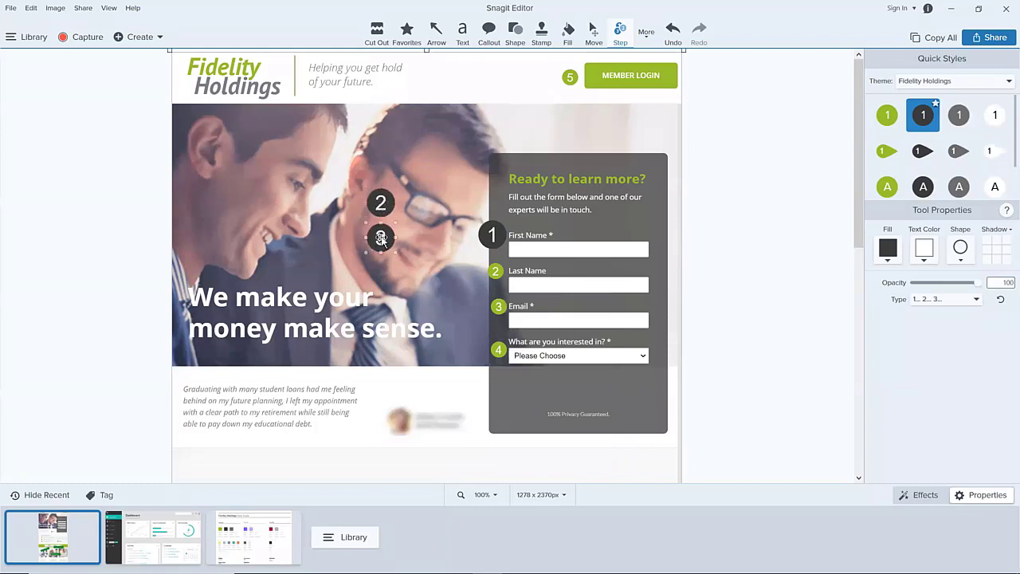
click(380, 275)
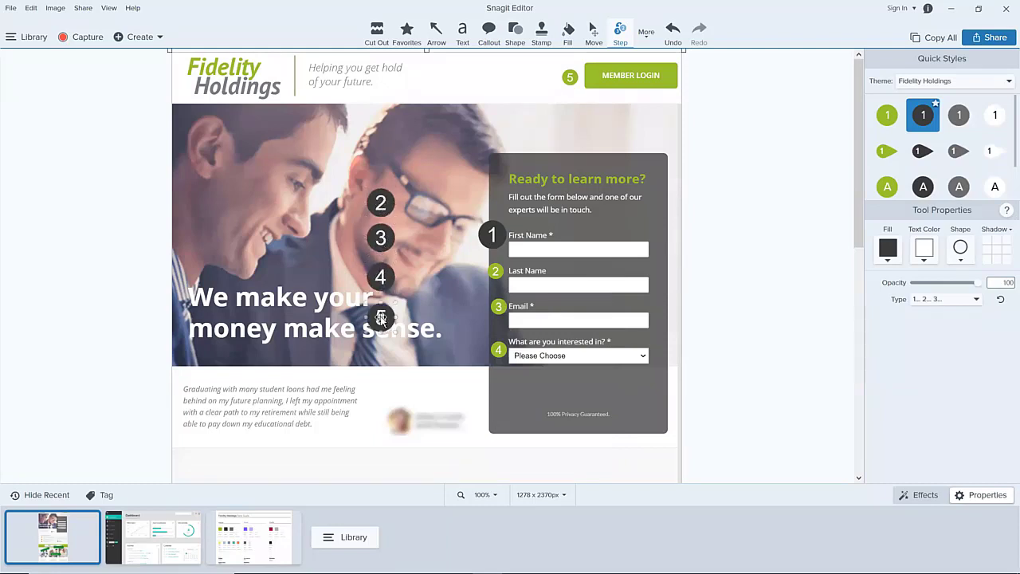
click(381, 318)
click(492, 233)
click(372, 200)
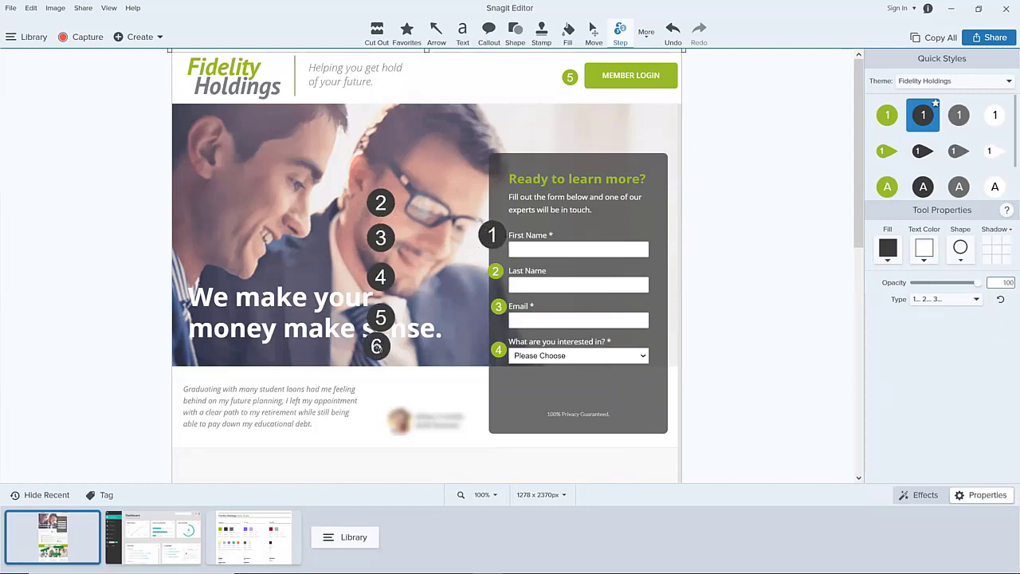
click(376, 346)
scroll(1002, 160, down, 1)
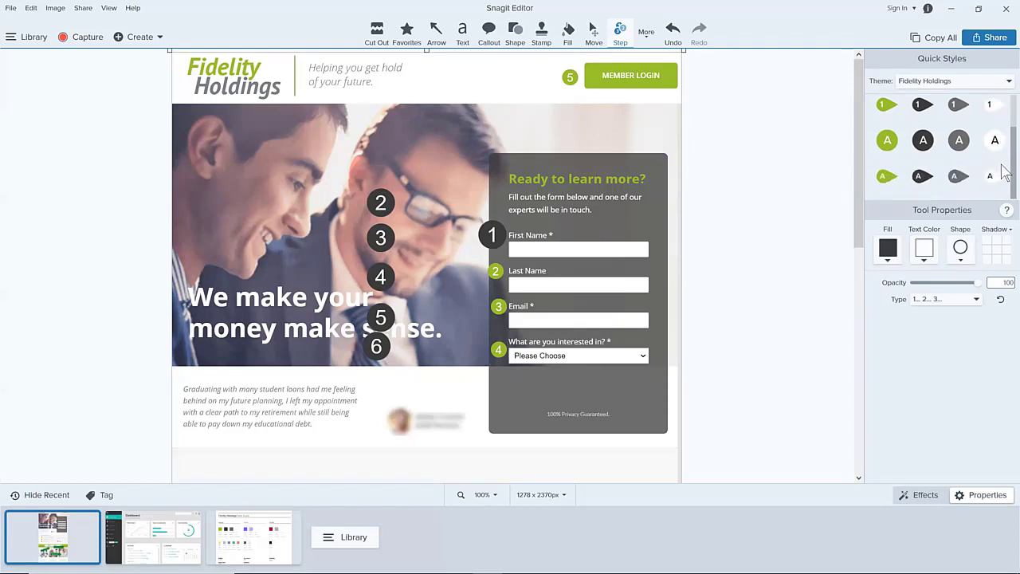
scroll(1000, 107, up, 1)
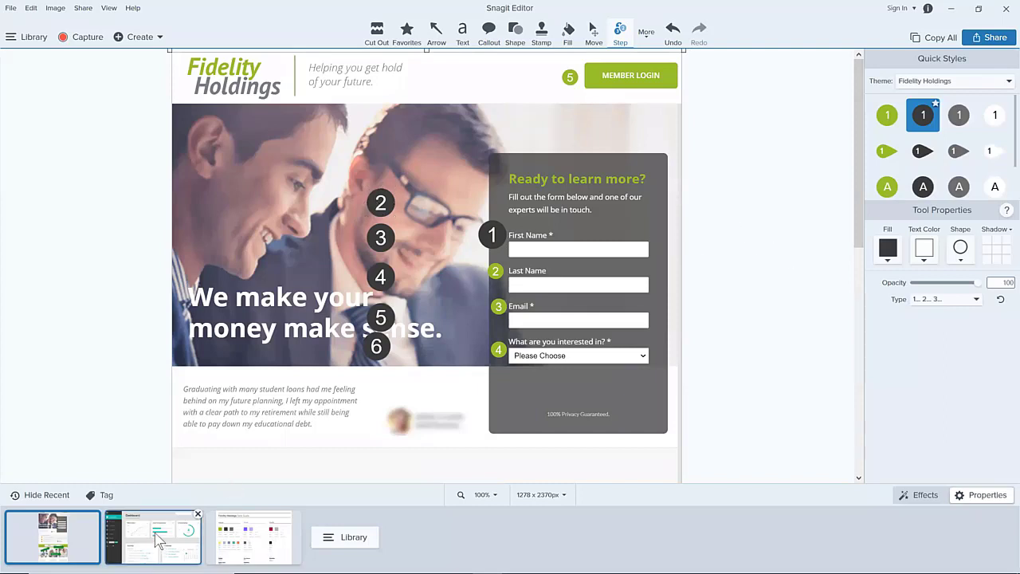
Open the dashboard capture with the Stamp tool and browse the stamps in the Smileys and People category
click(188, 517)
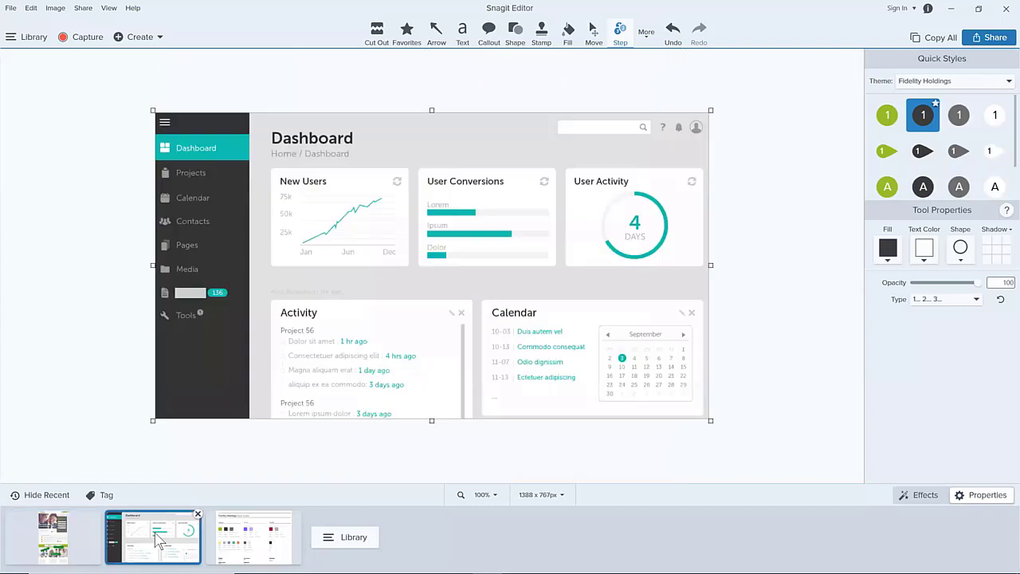
click(545, 44)
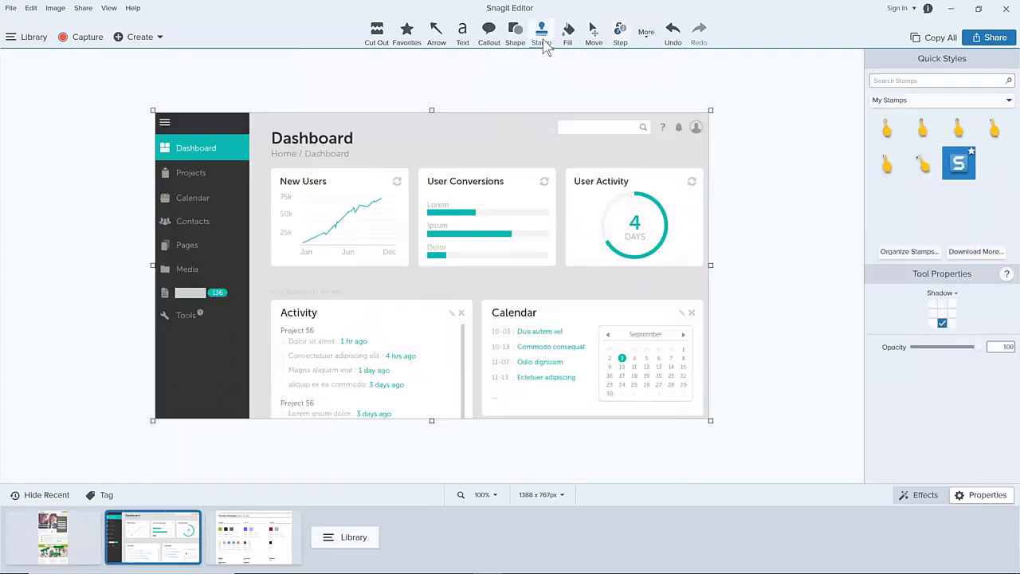
click(649, 43)
click(650, 45)
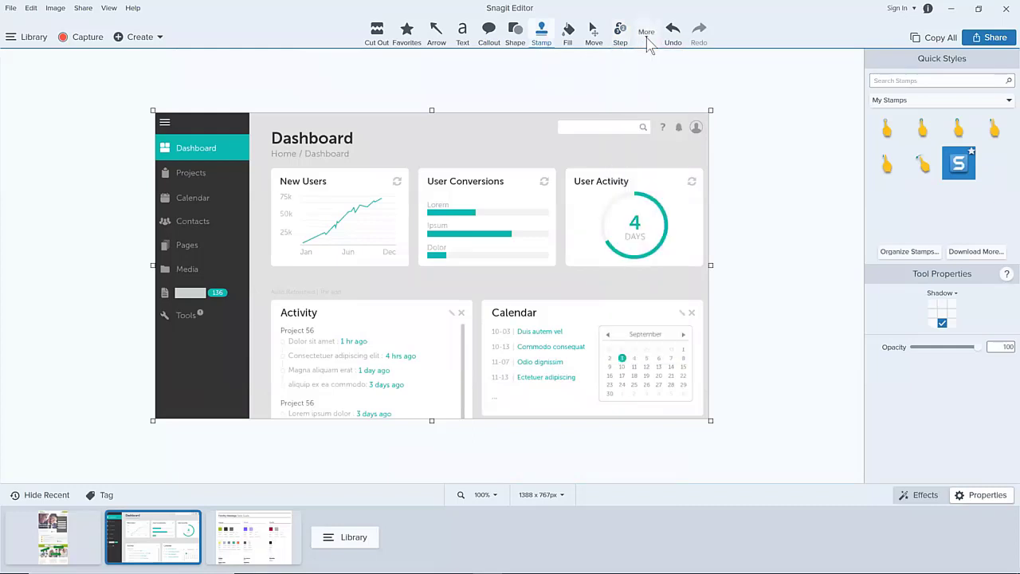
click(893, 80)
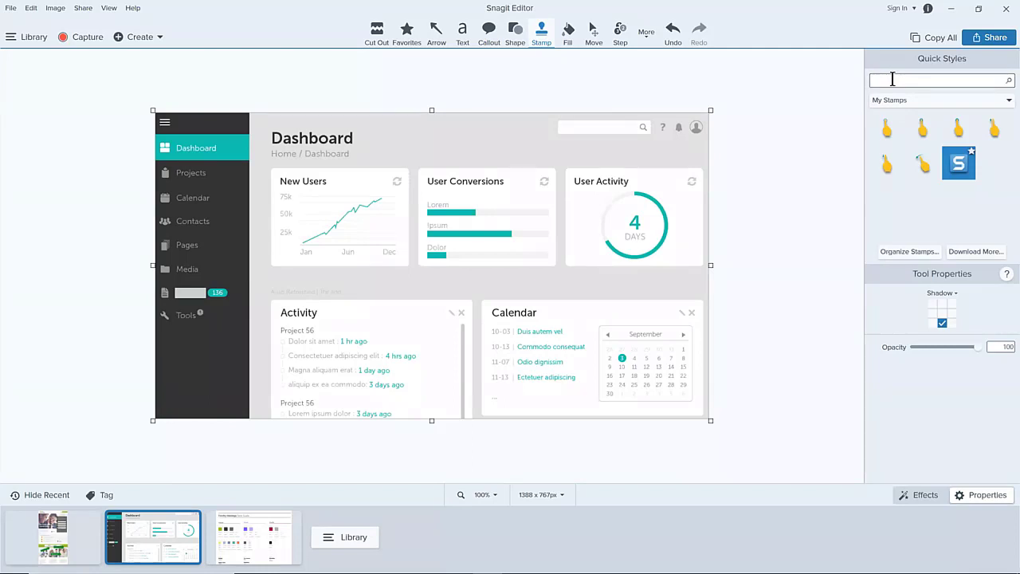
click(1005, 101)
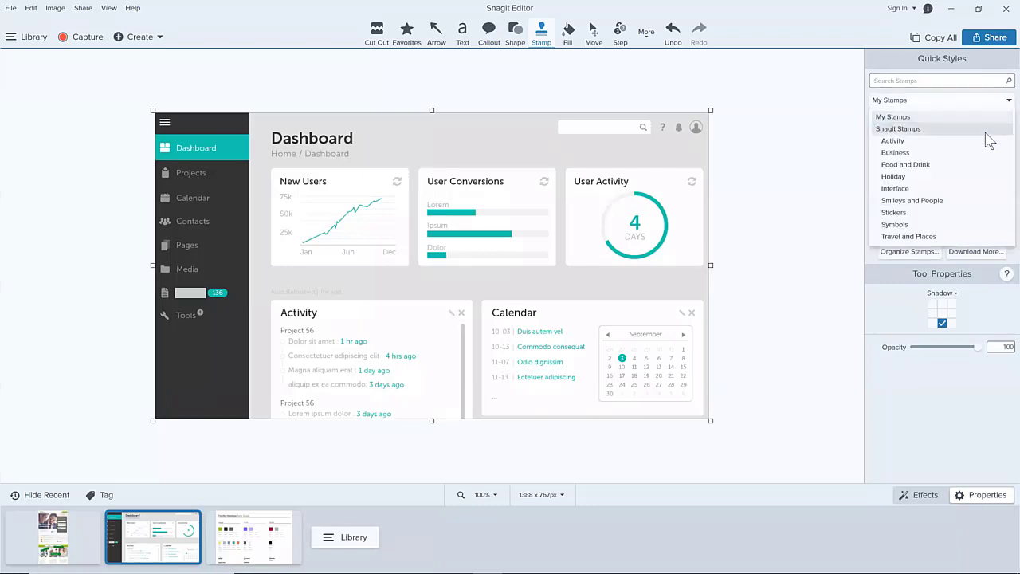
click(968, 200)
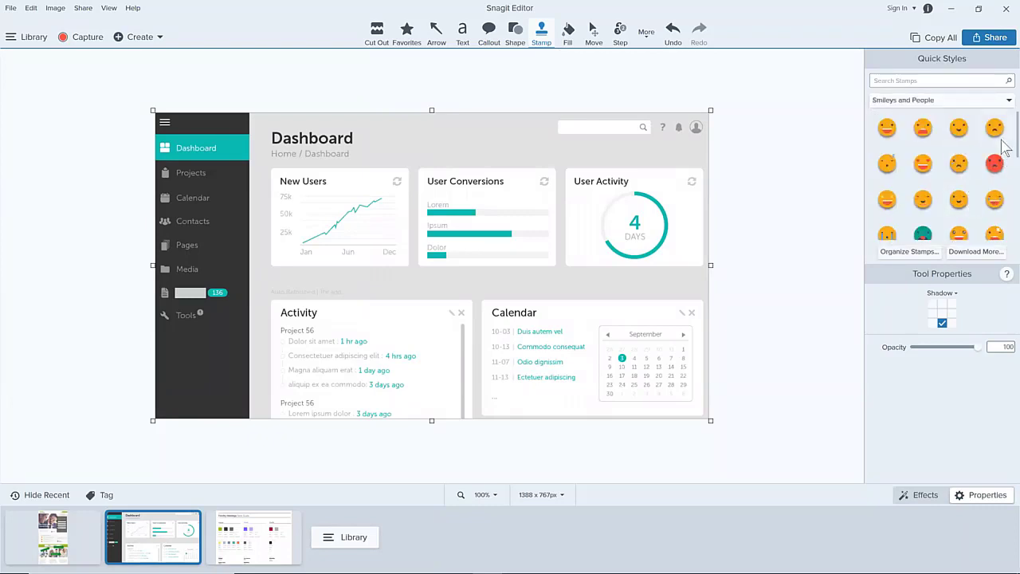
scroll(1006, 155, down, 1)
scroll(1005, 159, down, 2)
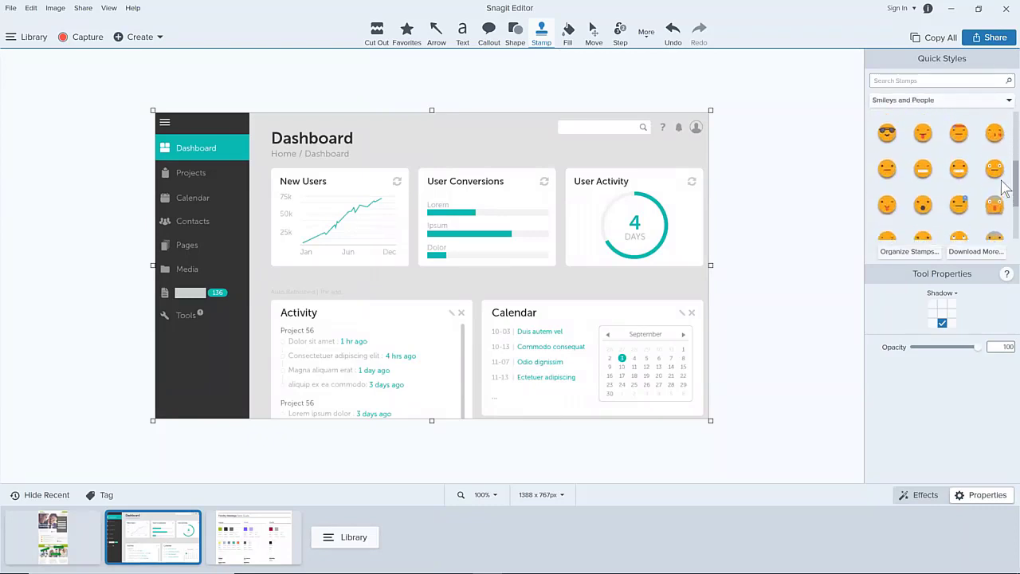
click(1007, 100)
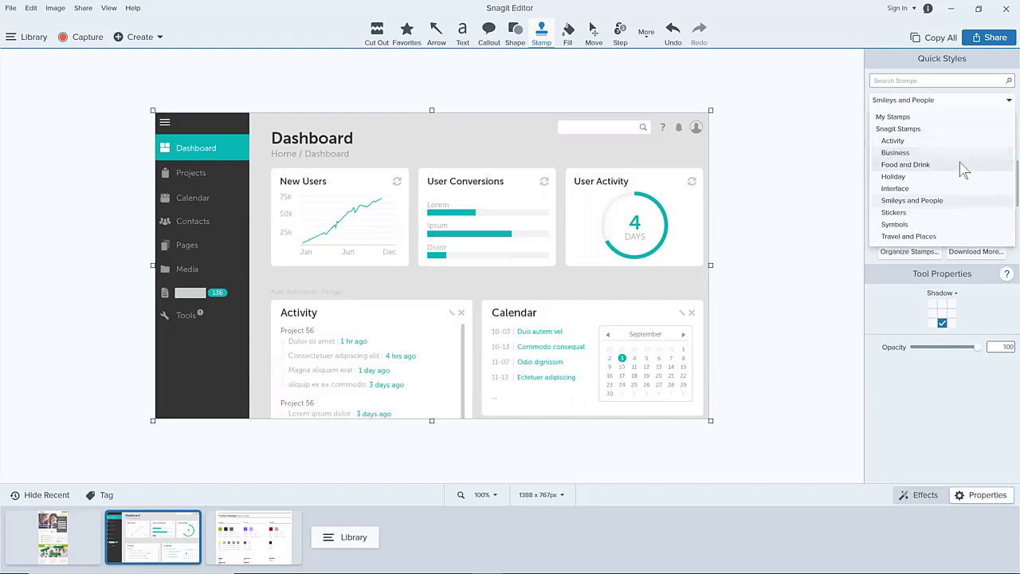
click(1007, 100)
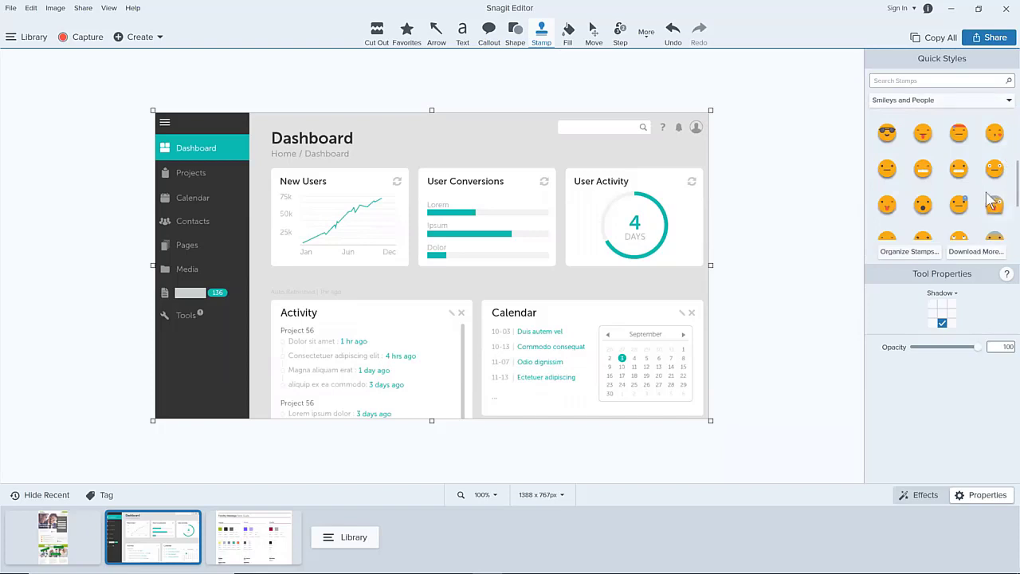
Look over the downloadable stamps on the TechSmith Assets website, close it, and review the list of stamp categories
click(966, 253)
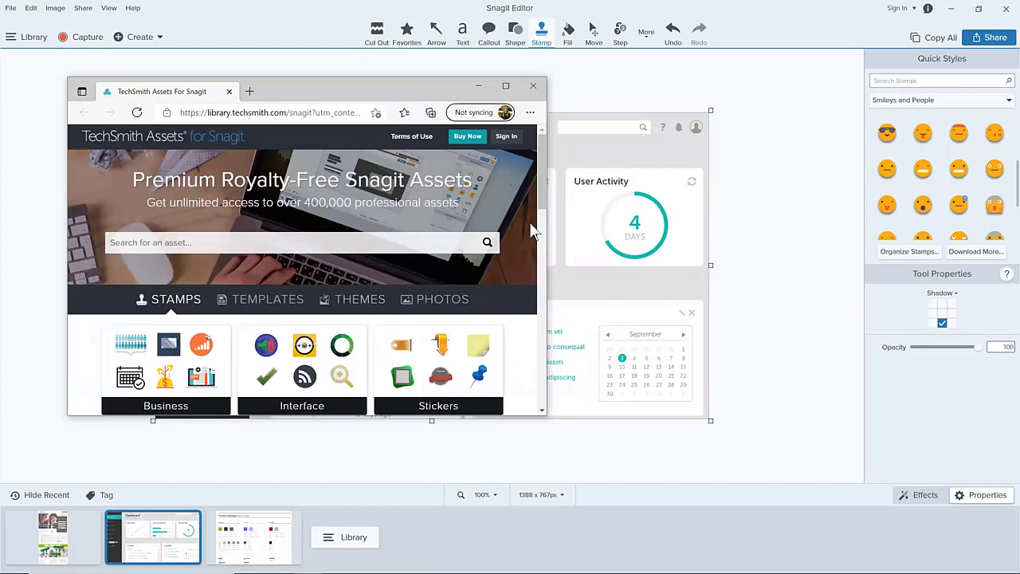
drag(541, 210, 542, 230)
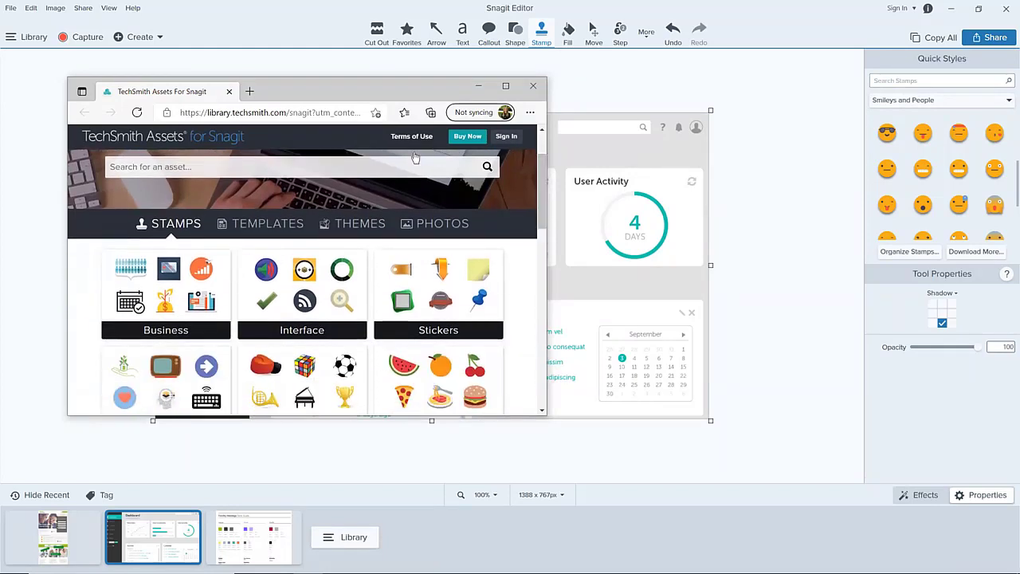
click(534, 85)
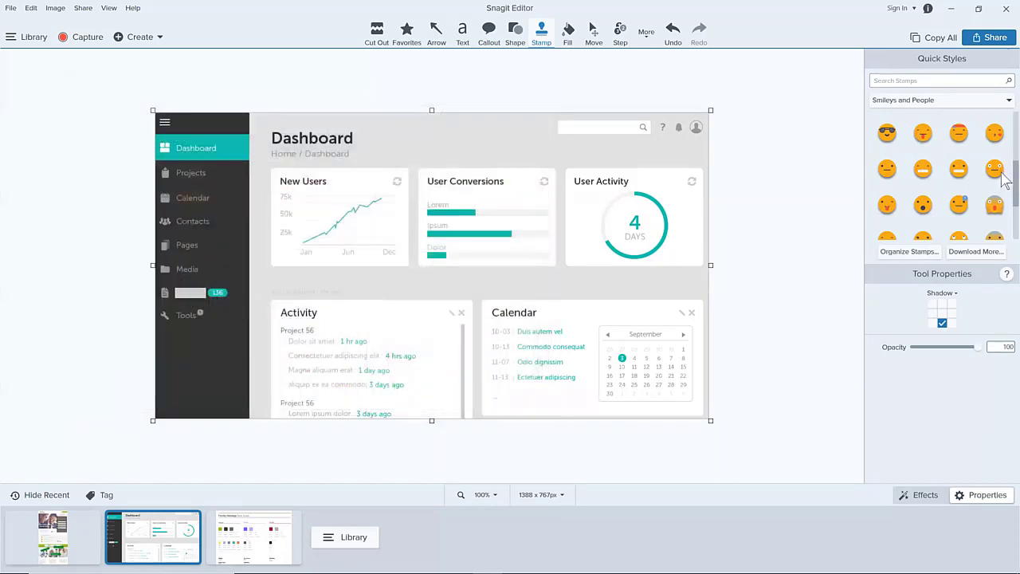
scroll(1003, 164, up, 3)
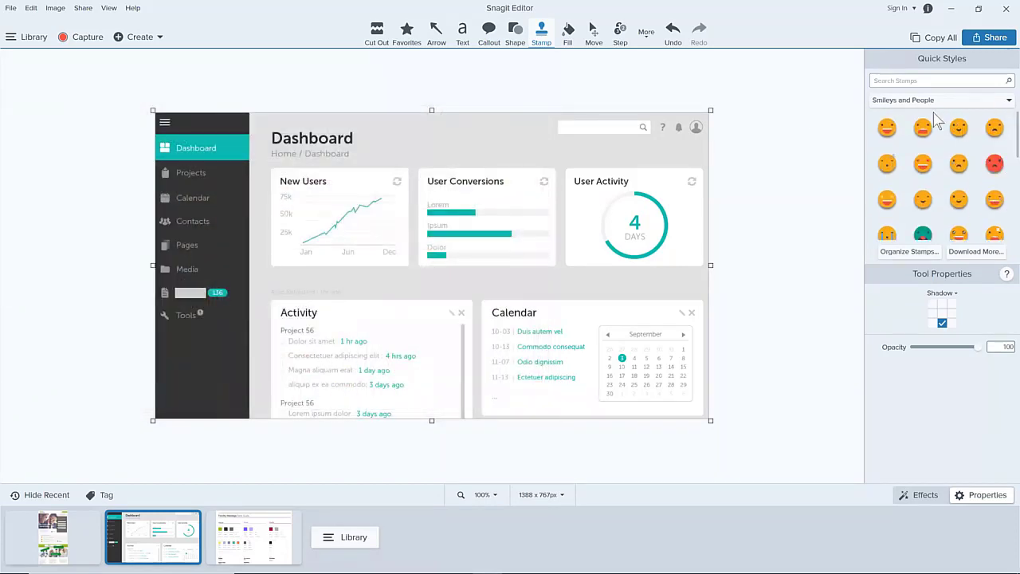
click(1004, 102)
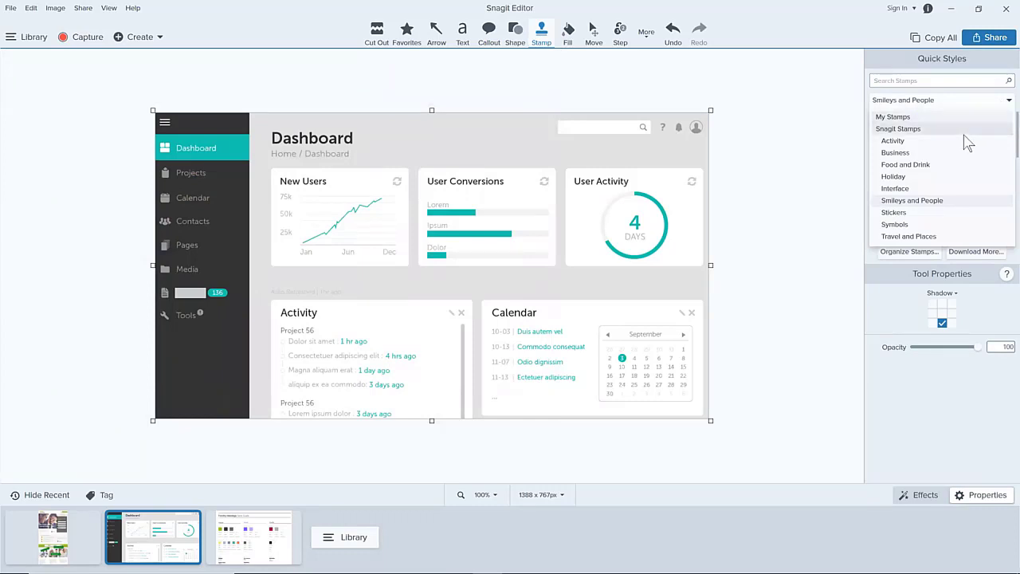
click(1003, 104)
Search the stamps for "confidential" and select the red CONFIDENTIAL stamp
click(970, 81)
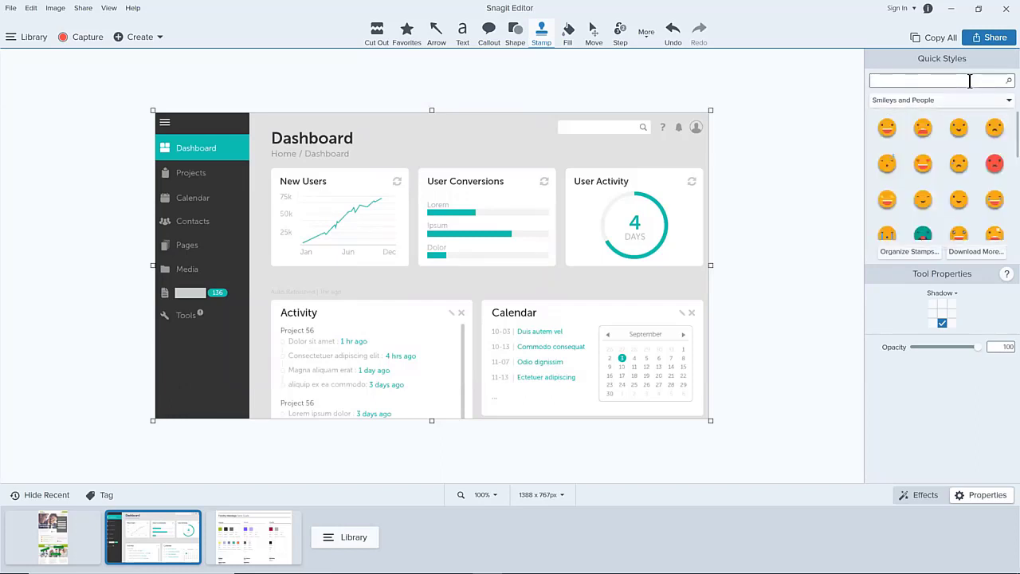
text(con)
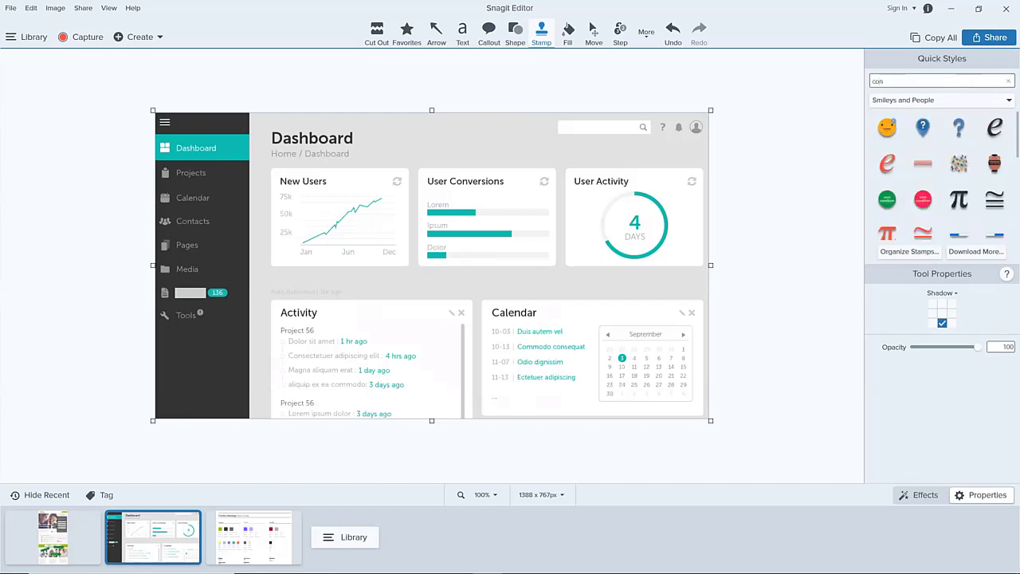
text(fident)
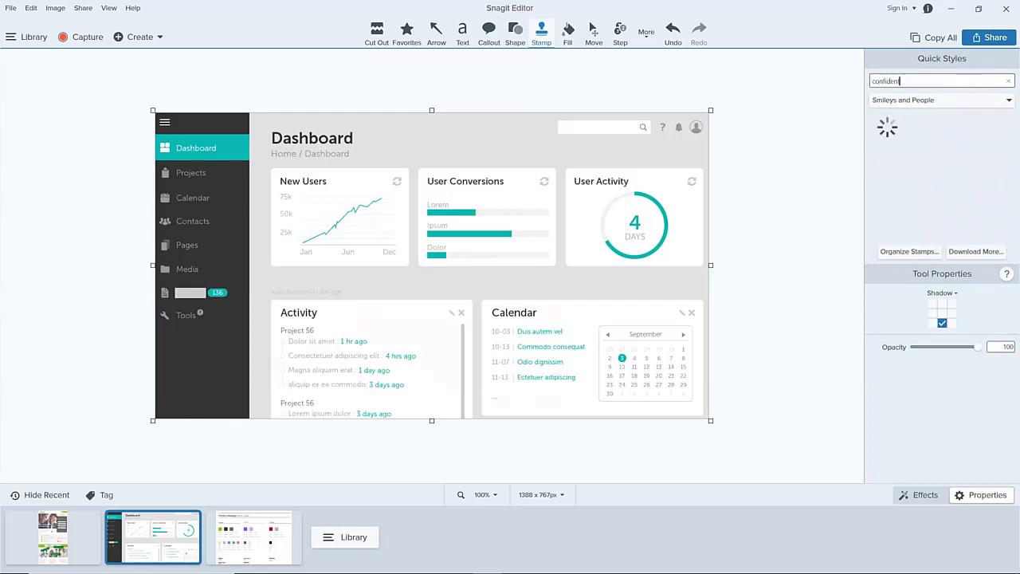
text(ial)
click(890, 132)
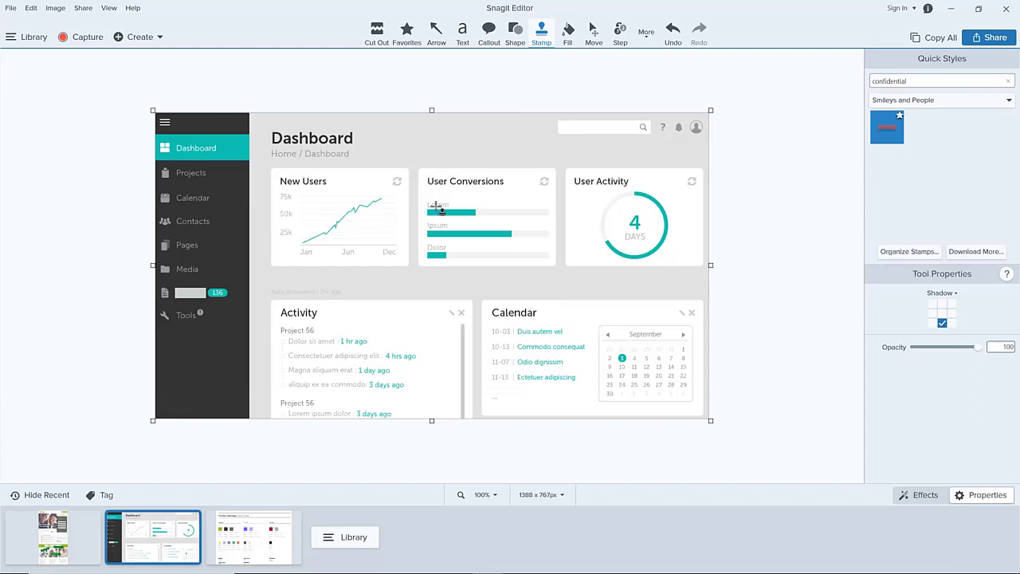
Place the CONFIDENTIAL stamp over the User Conversions card, enlarged, tilted upward and at opacity 33, and delete it
click(415, 251)
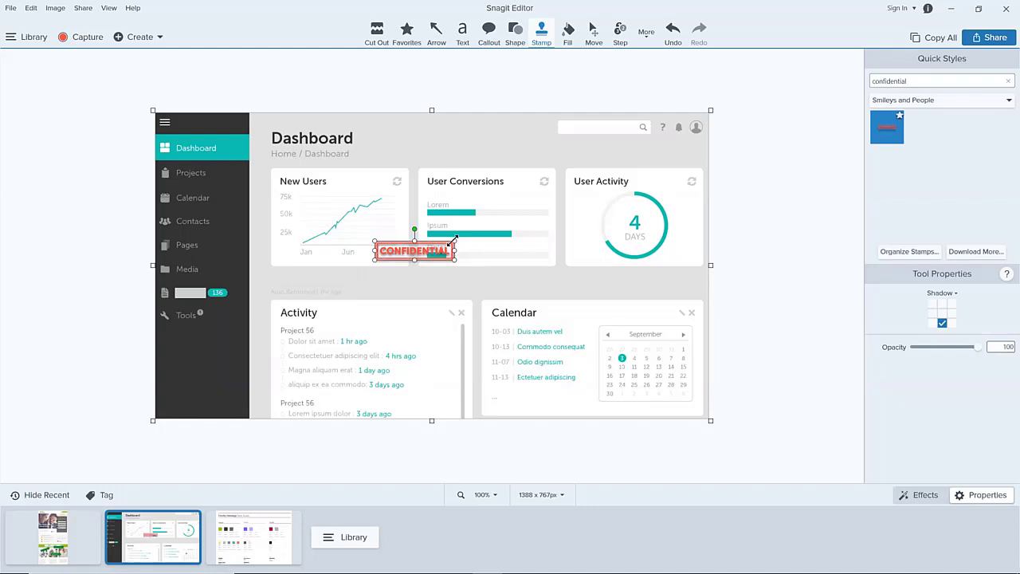
drag(454, 243, 579, 205)
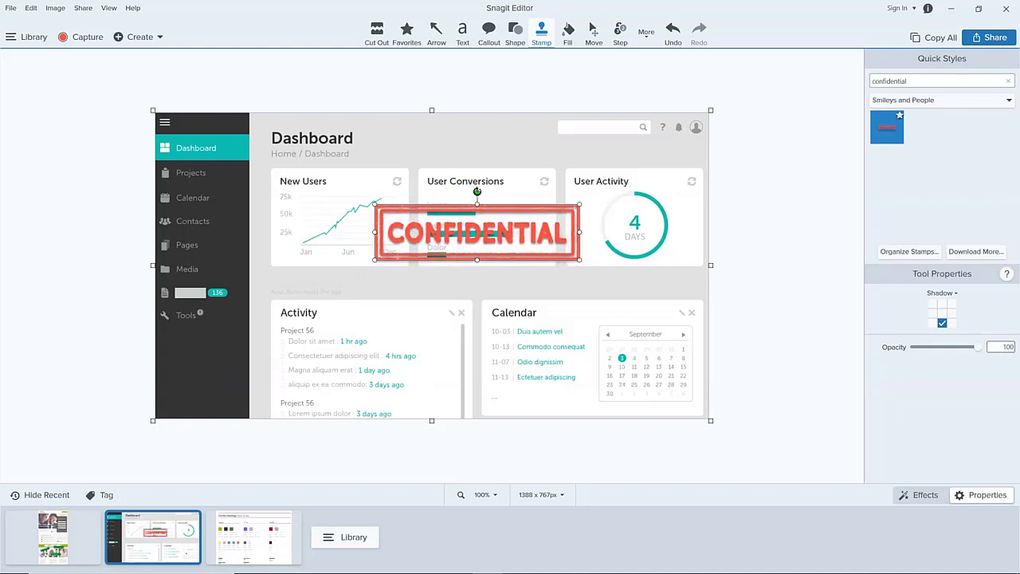
drag(477, 193, 458, 196)
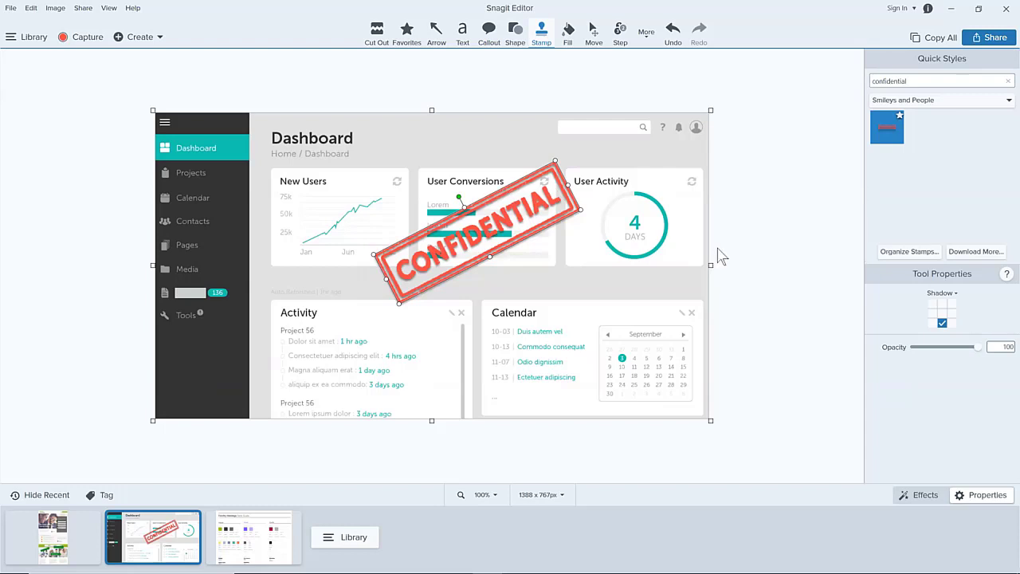
drag(979, 349, 937, 356)
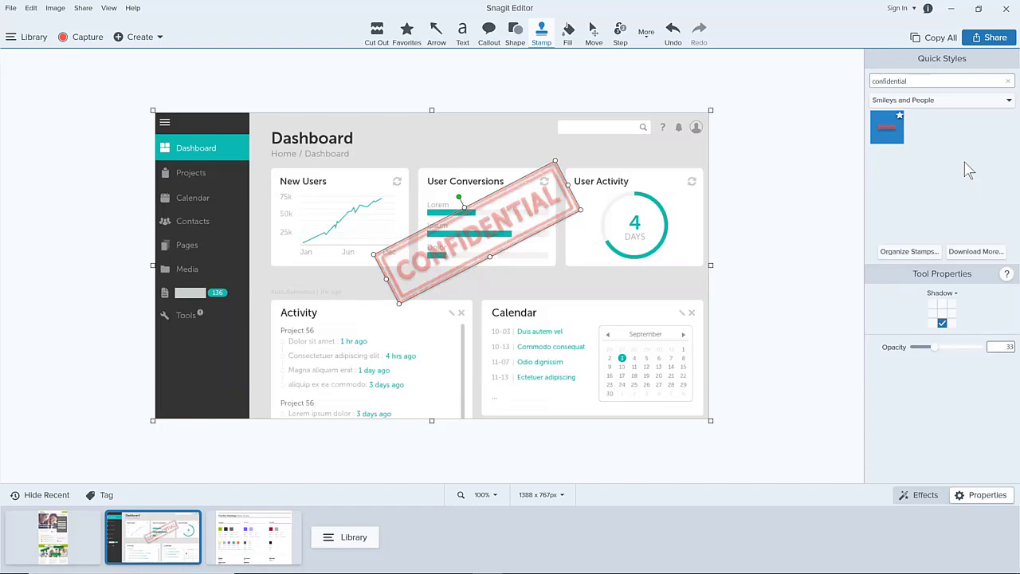
key(Delete)
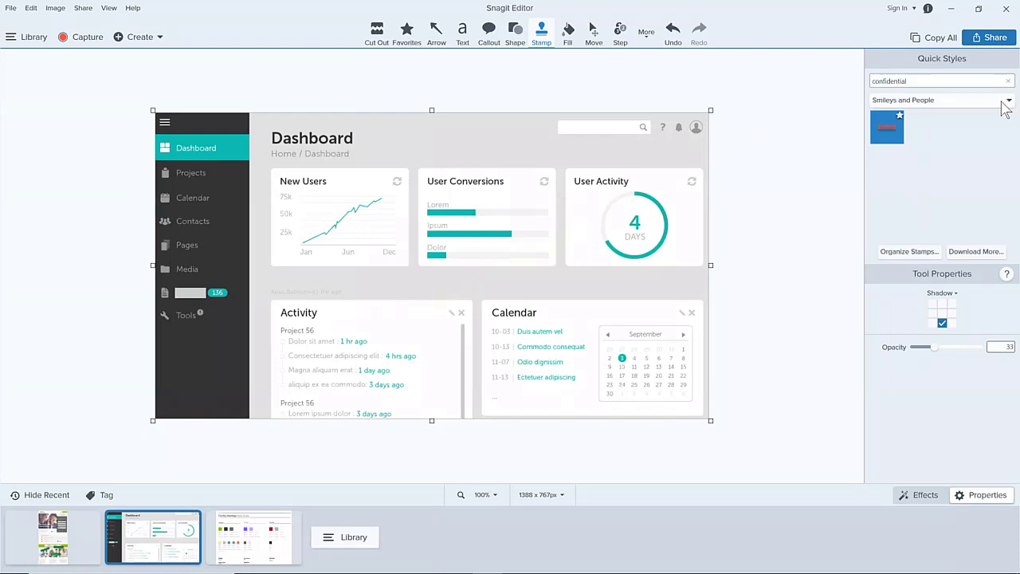
Switch the stamp category to My Stamps and review the custom stamps in the Organize Stamps dialog
click(1002, 102)
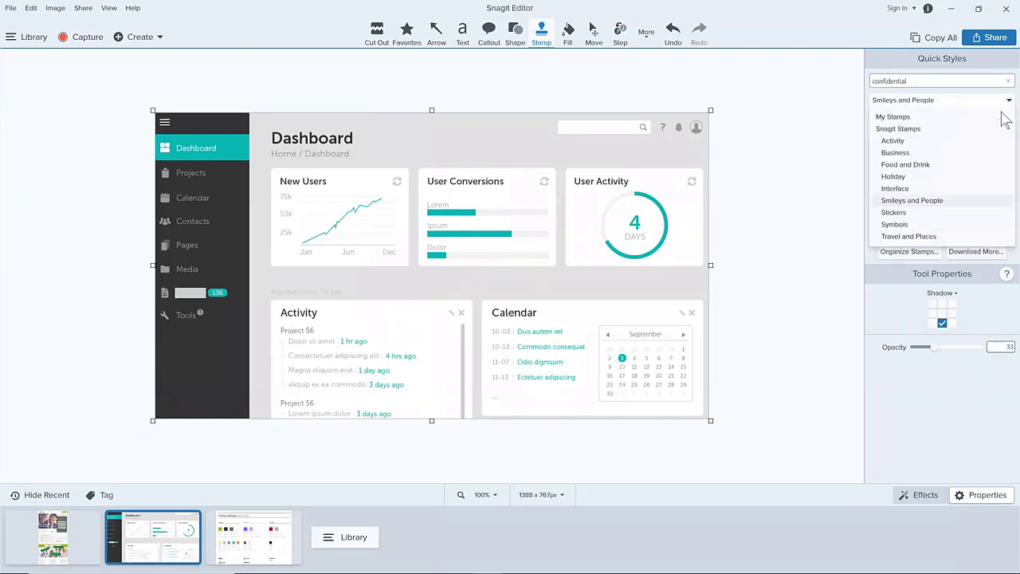
click(998, 116)
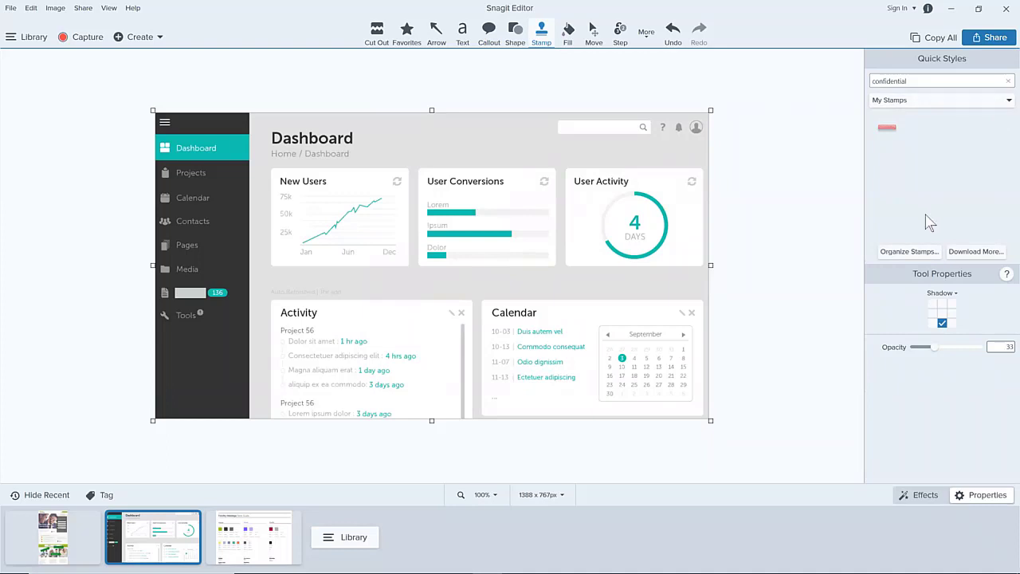
click(924, 251)
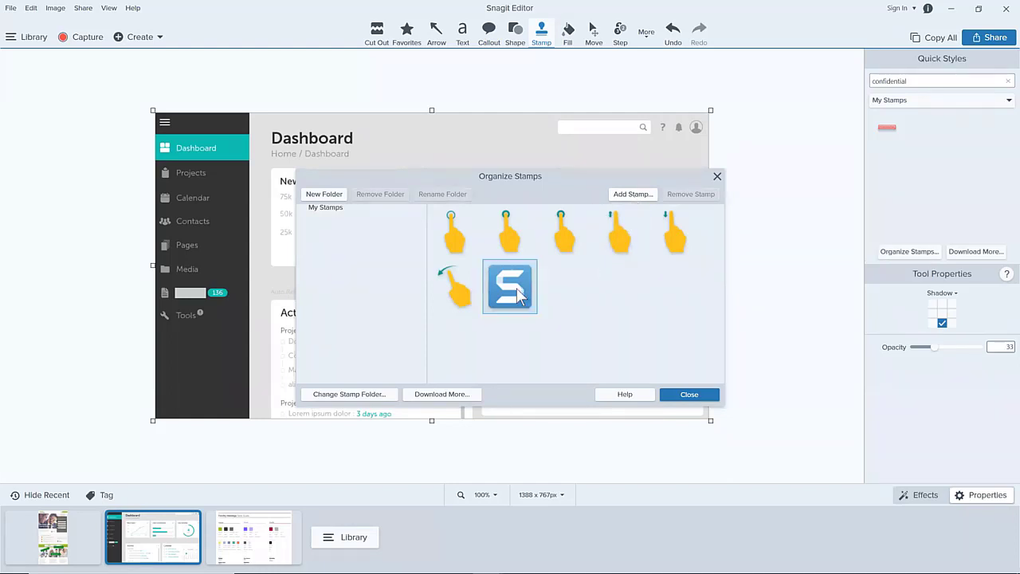
click(689, 394)
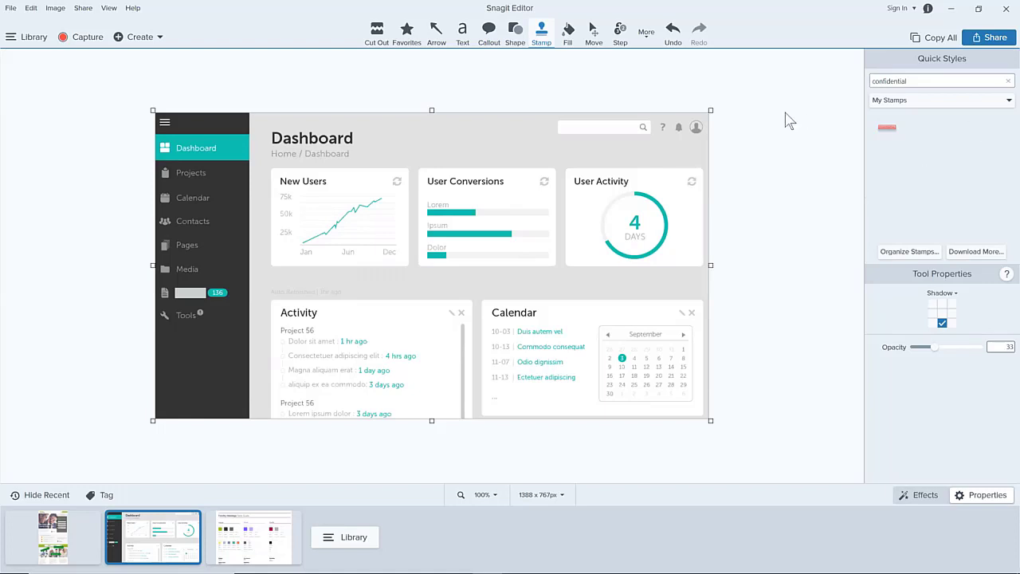
Use the Simplify tool to cover the Projects, Calendar and Contacts labels in the dashboard's sidebar with teal rectangles
click(647, 36)
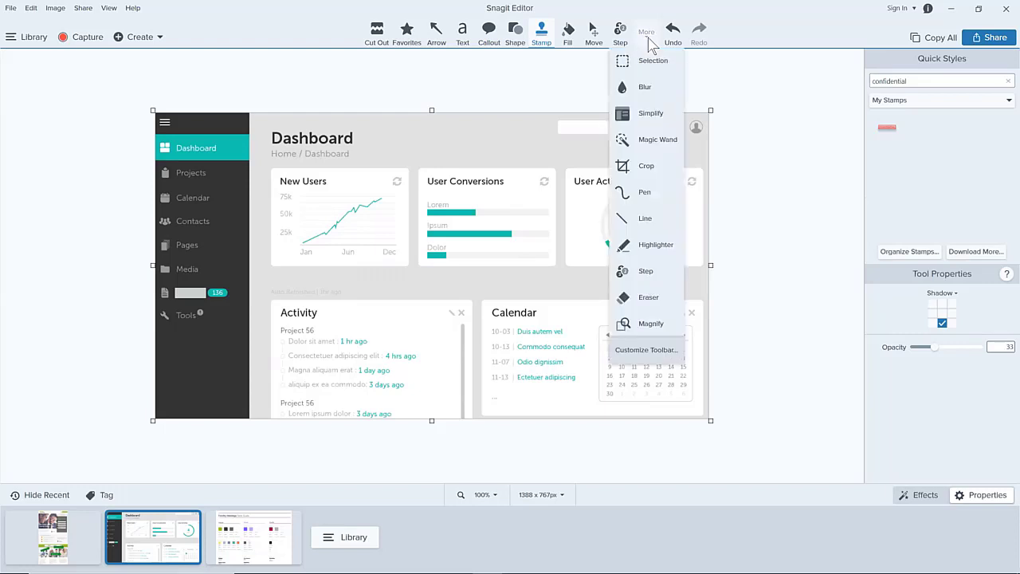
click(650, 113)
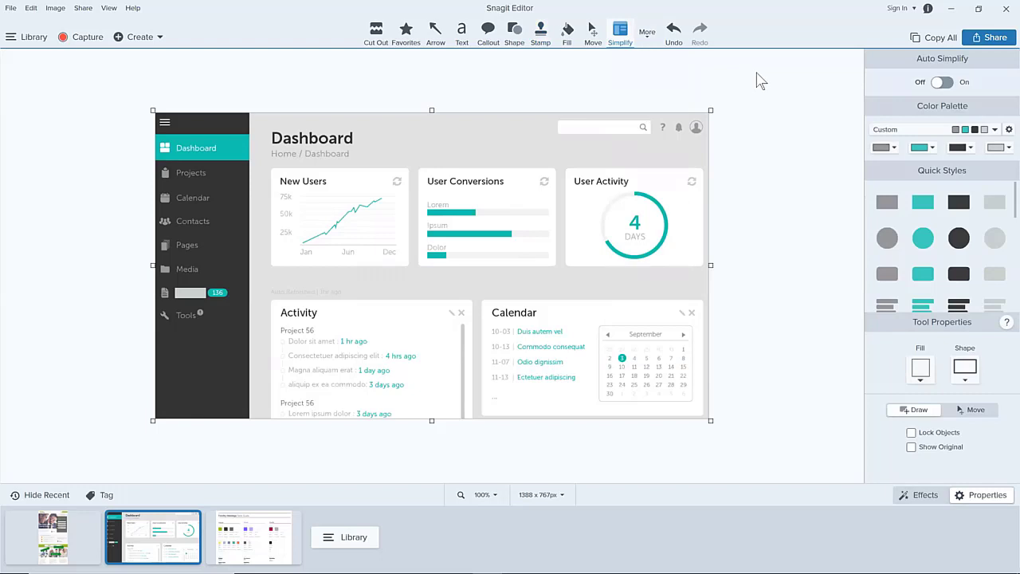
click(921, 199)
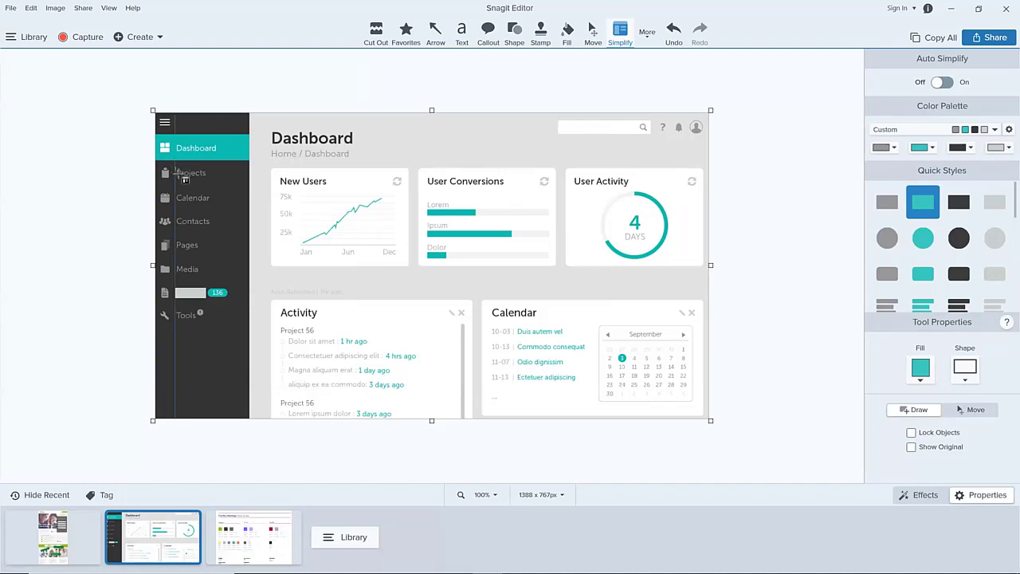
drag(175, 167, 211, 182)
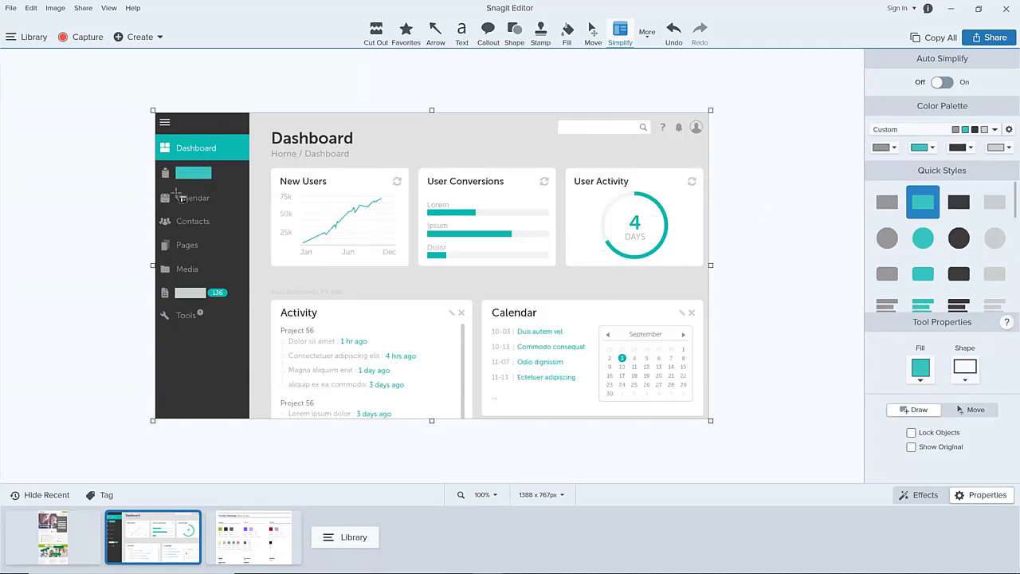
drag(176, 193, 209, 203)
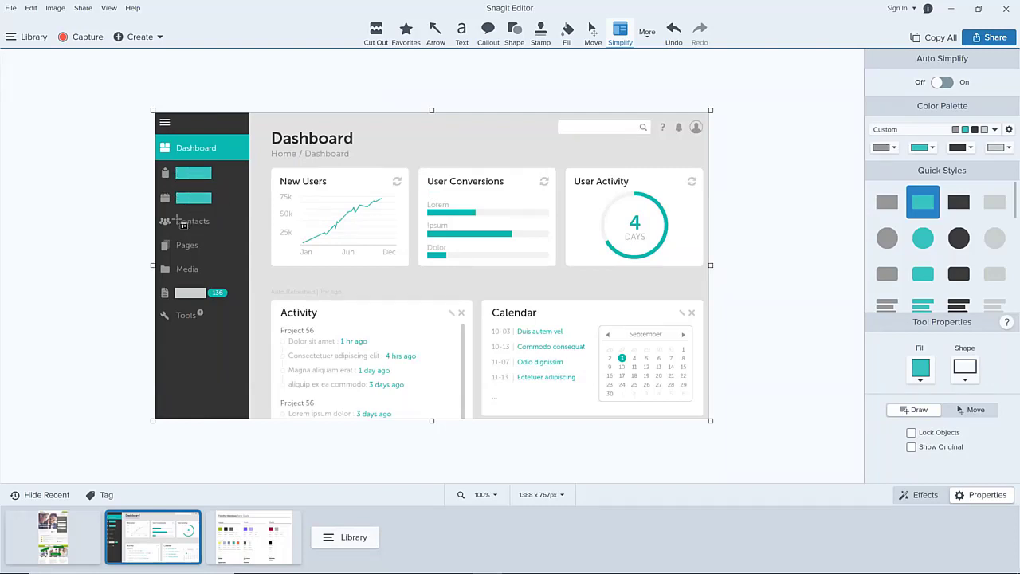
mouse_move(177, 216)
mouse_down()
mouse_move(214, 229)
mouse_move(177, 223)
mouse_up()
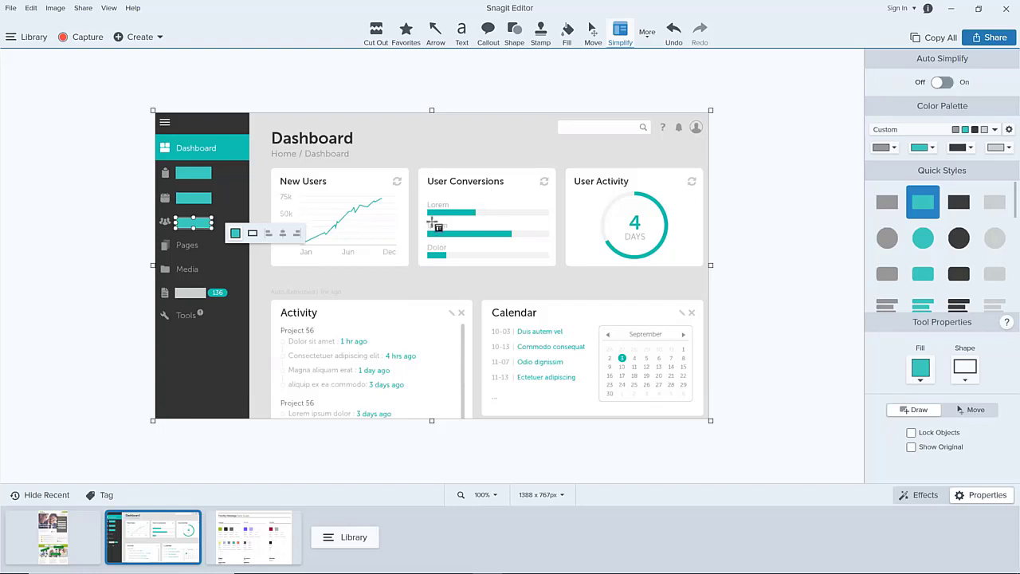
Delete the three teal rectangles covering the Projects, Calendar and Contacts labels
click(195, 174)
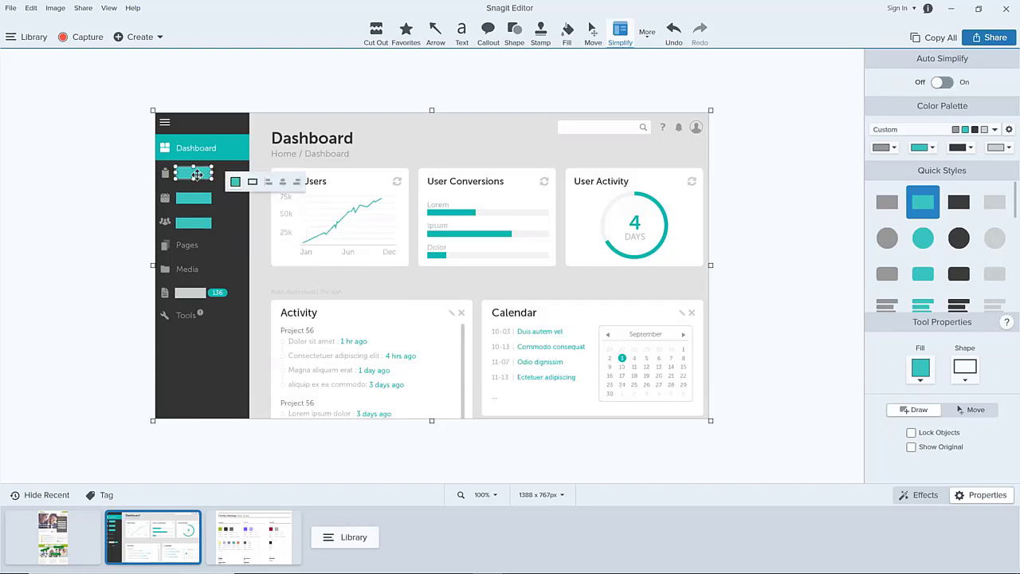
key(Delete)
click(200, 199)
key(Delete)
click(199, 224)
key(Delete)
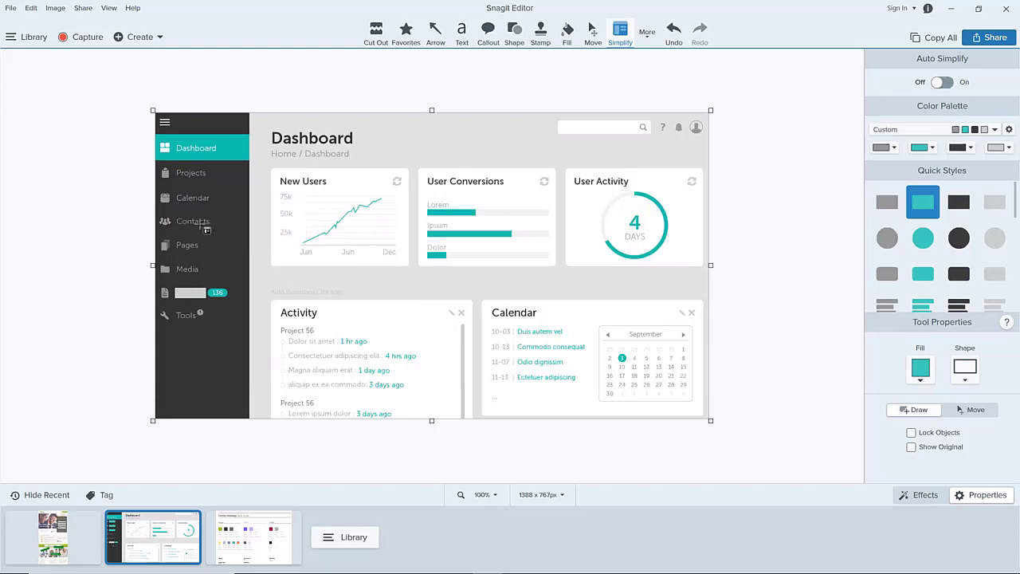
Turn on Auto Simplify for the dashboard and show the original image beneath the shapes at opacity 50
click(945, 83)
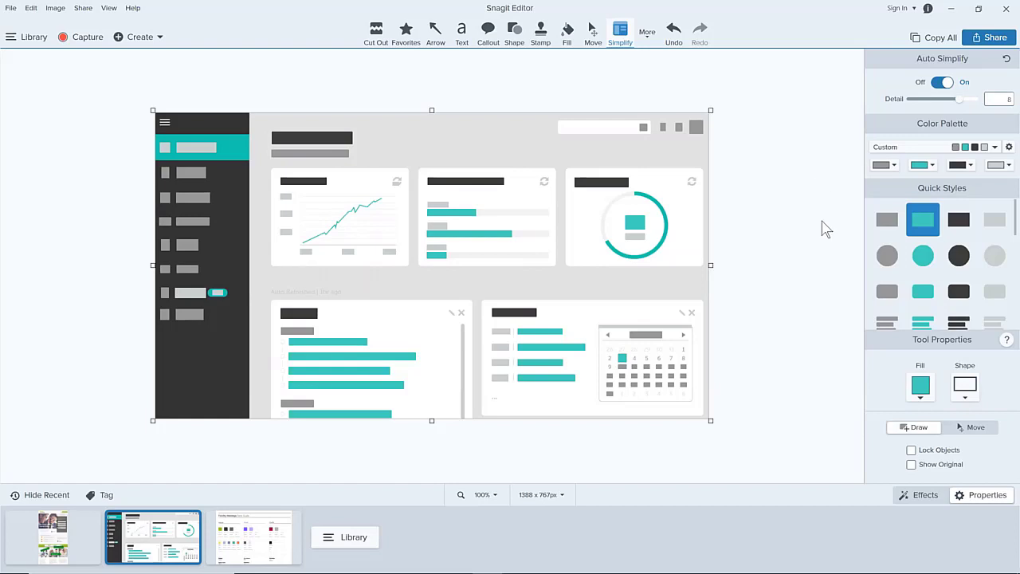
click(911, 464)
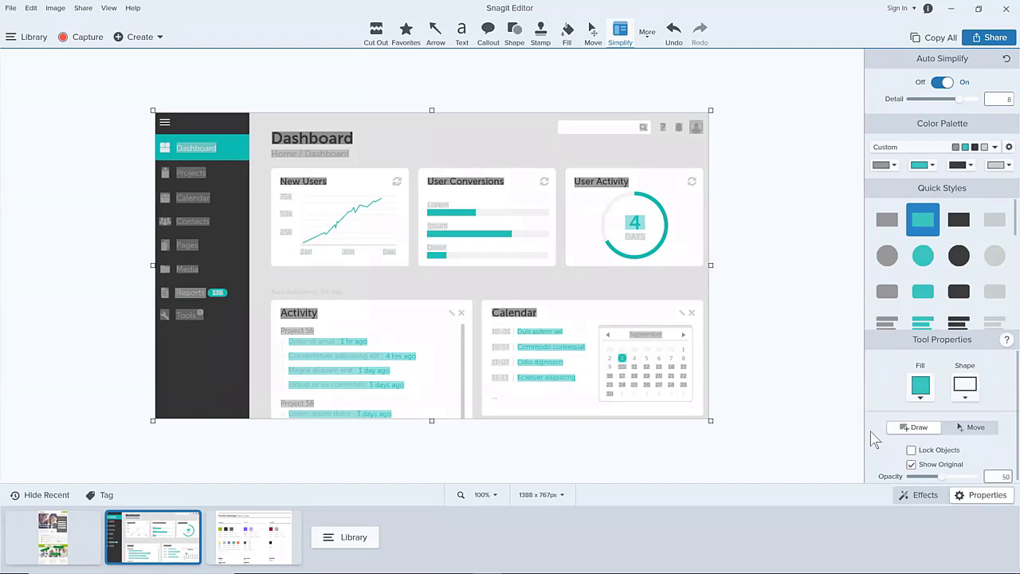
click(592, 191)
click(312, 183)
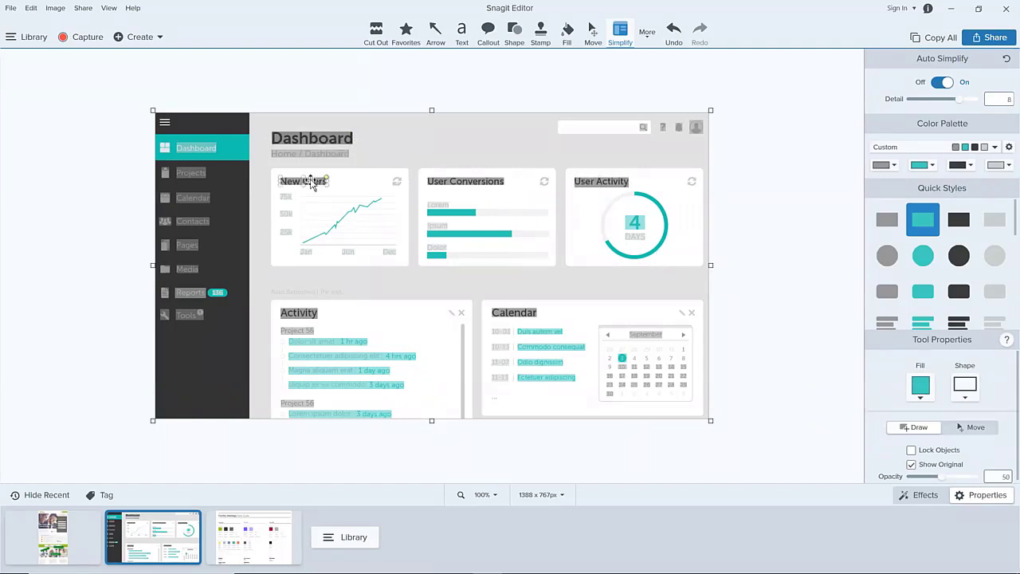
Delete the shapes covering the Dashboard heading, the Home / Dashboard breadcrumb and the sidebar's Dashboard label, and hide the original image again
click(215, 148)
click(317, 141)
click(320, 143)
key(Delete)
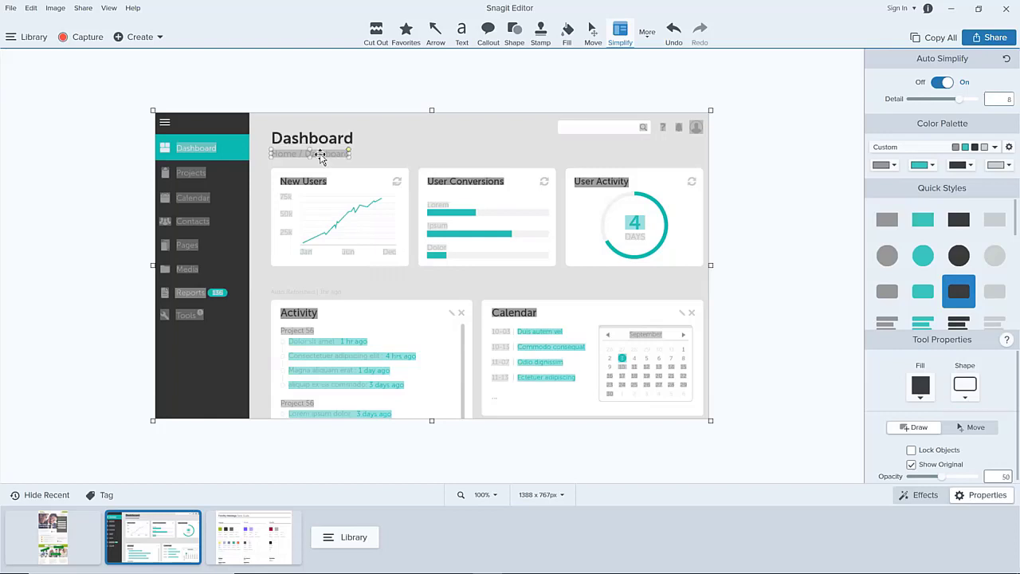
click(320, 154)
key(Delete)
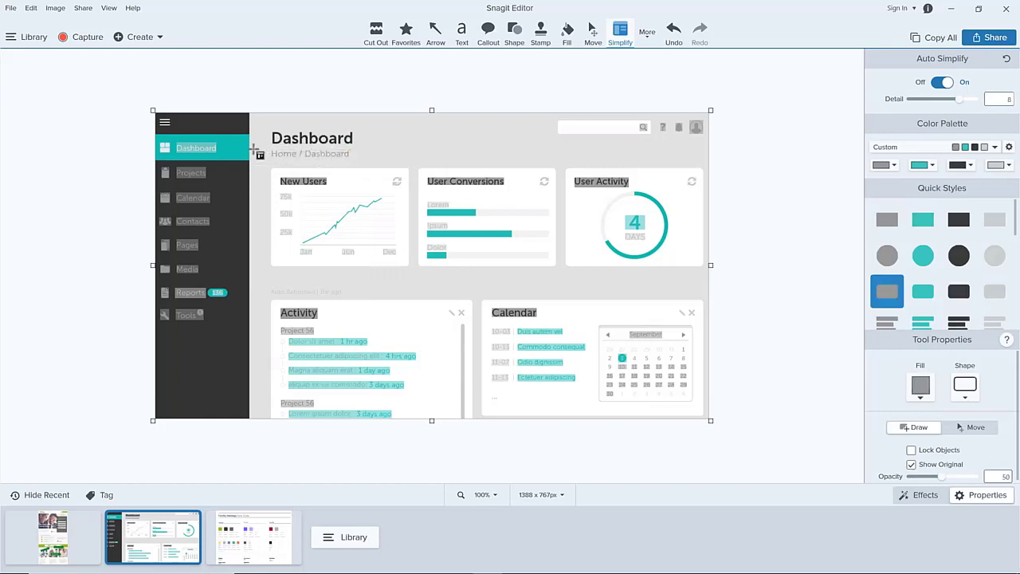
click(204, 145)
key(Delete)
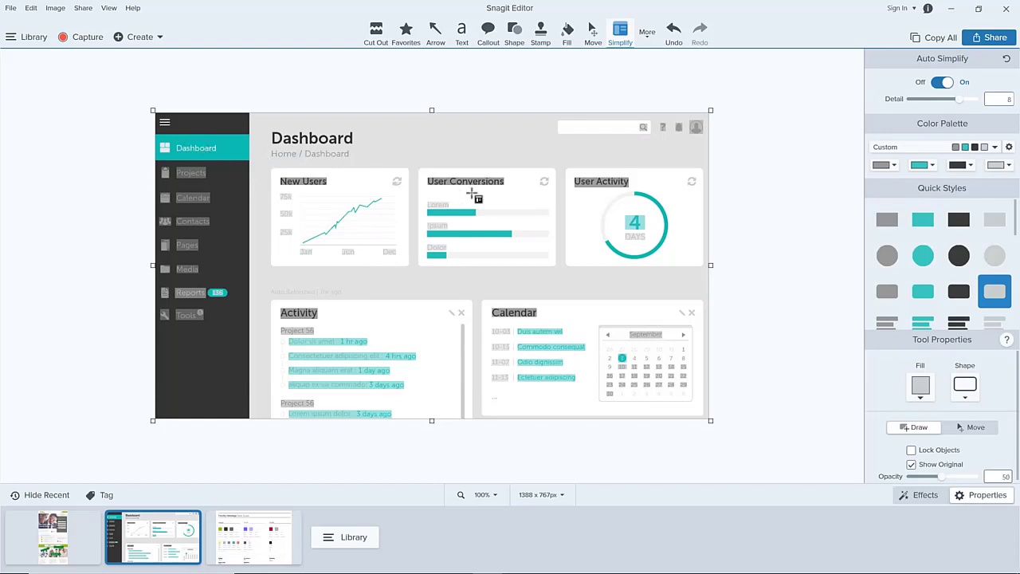
click(912, 465)
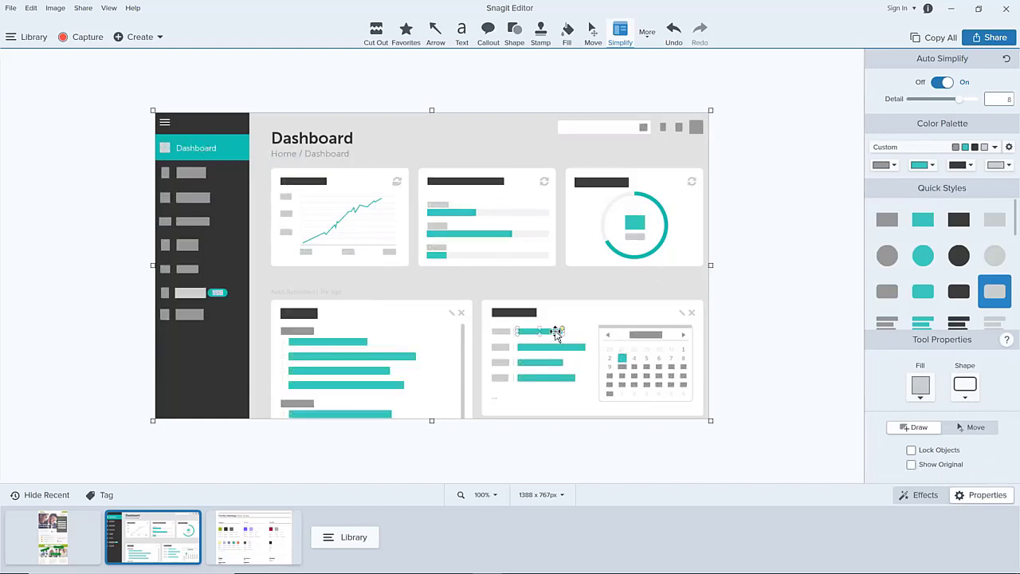
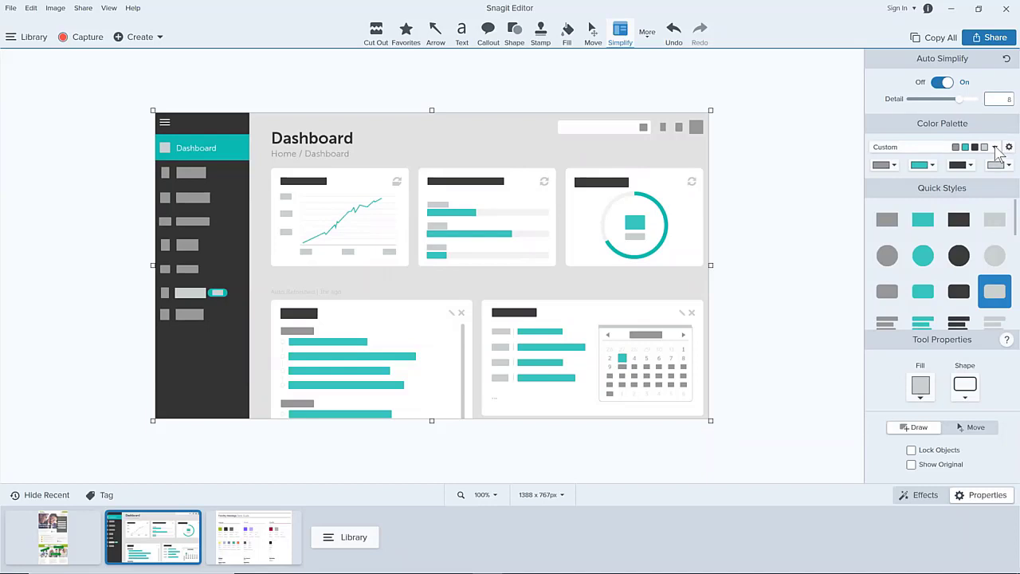
click(996, 148)
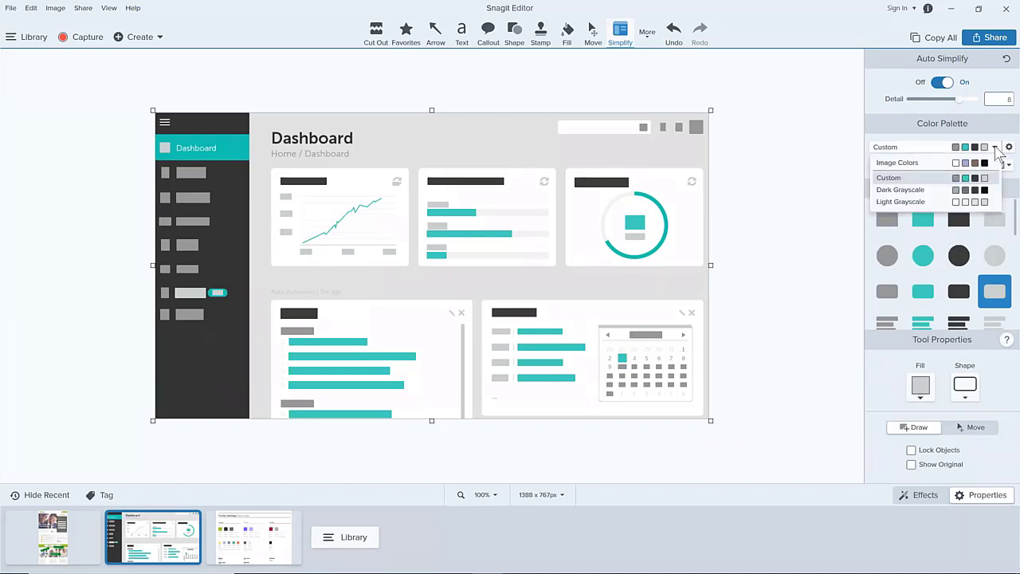
click(996, 151)
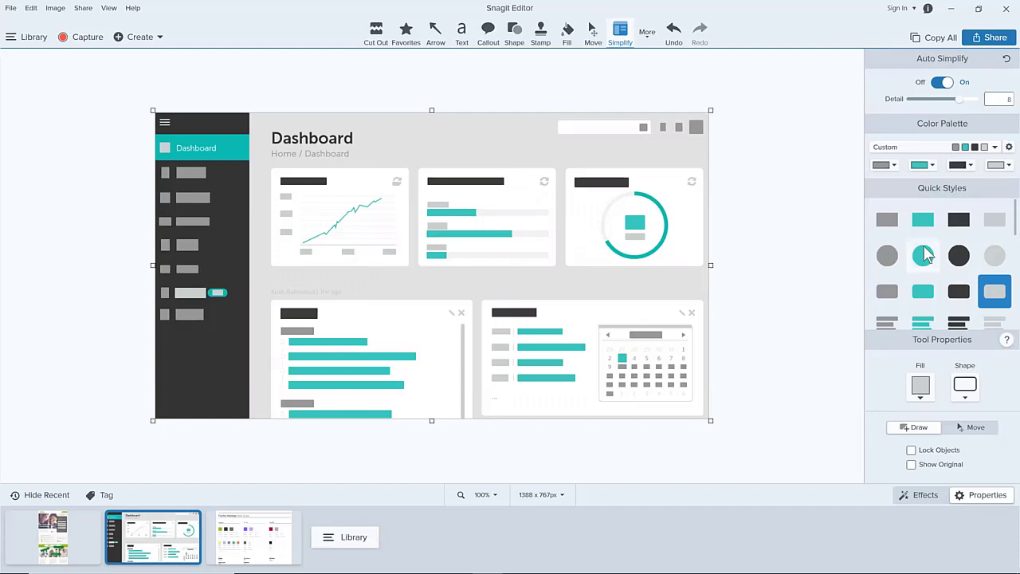
click(995, 149)
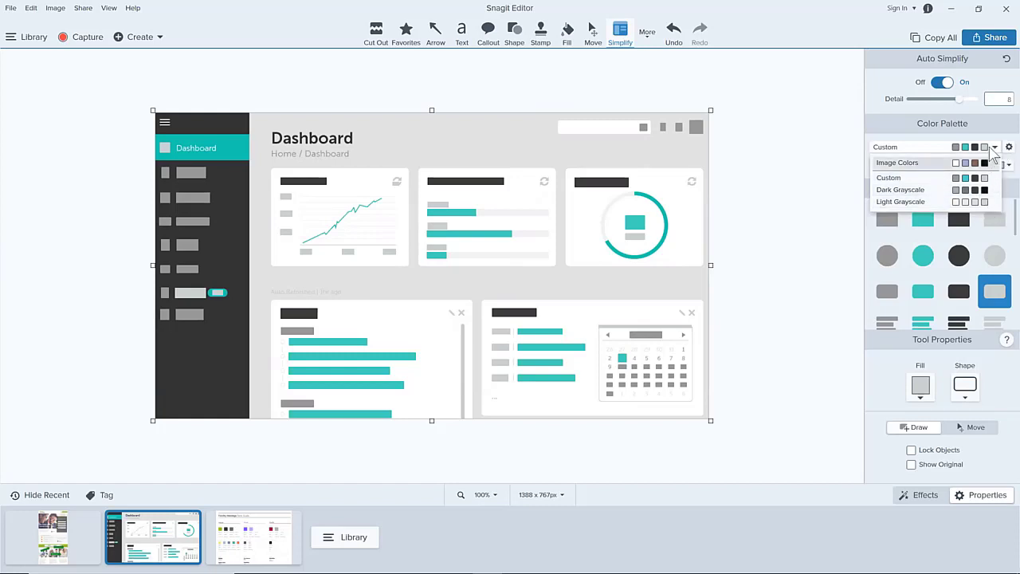
click(995, 149)
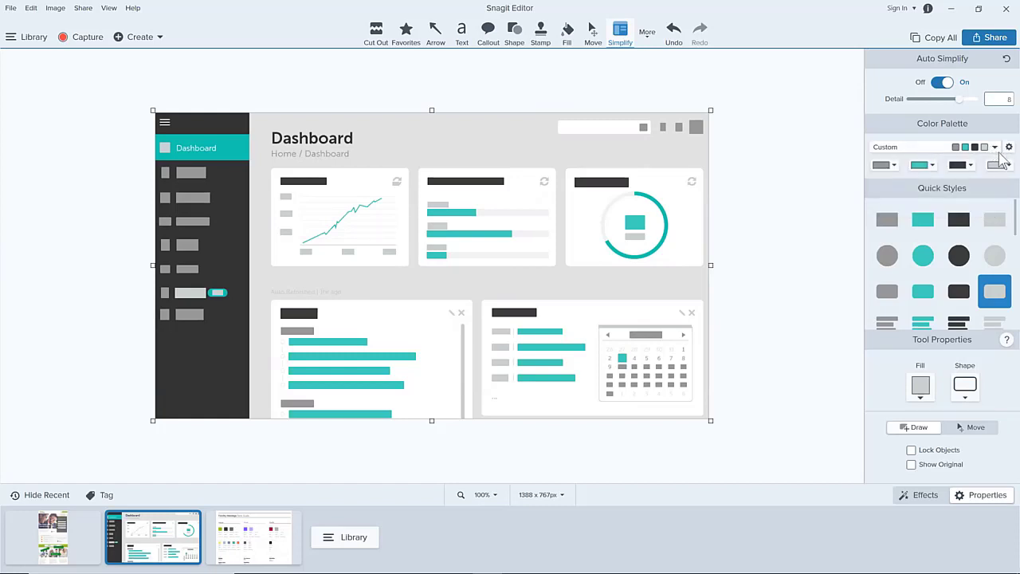
Replace the automatic shape over the profile icon with a gray rounded rectangle and draw a teal user symbol on top of it
scroll(1004, 231, down, 5)
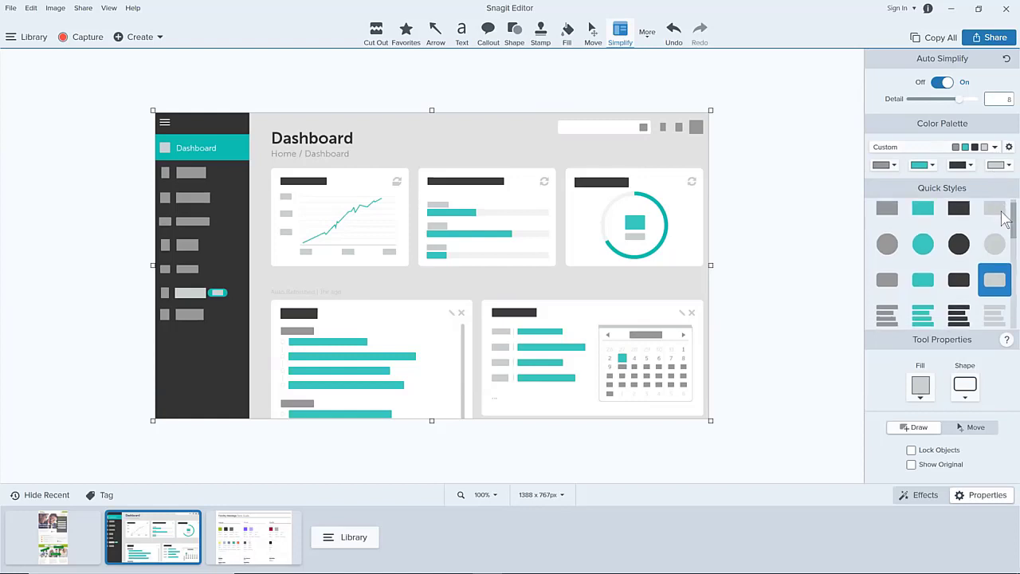
scroll(1004, 249, down, 2)
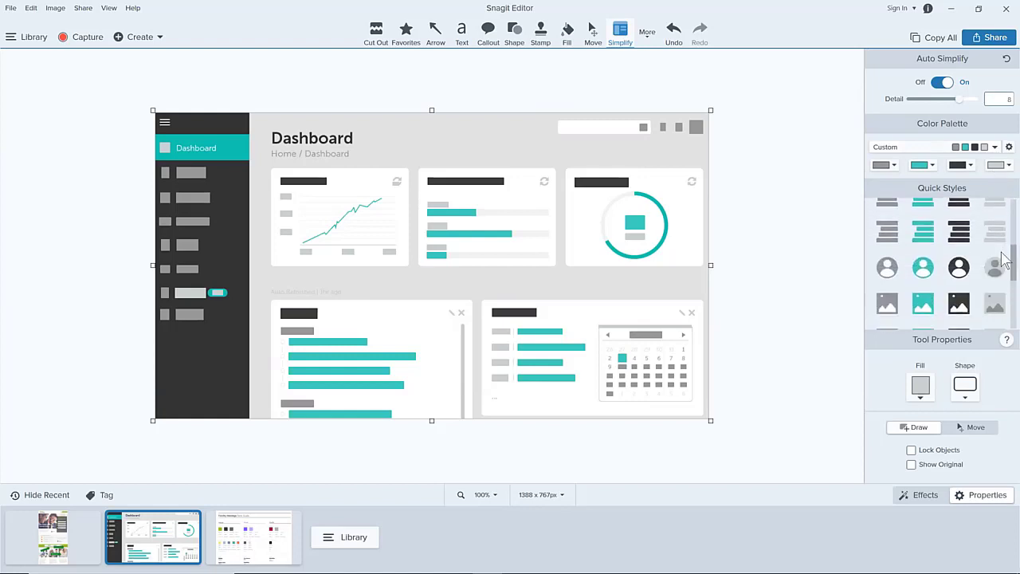
click(959, 268)
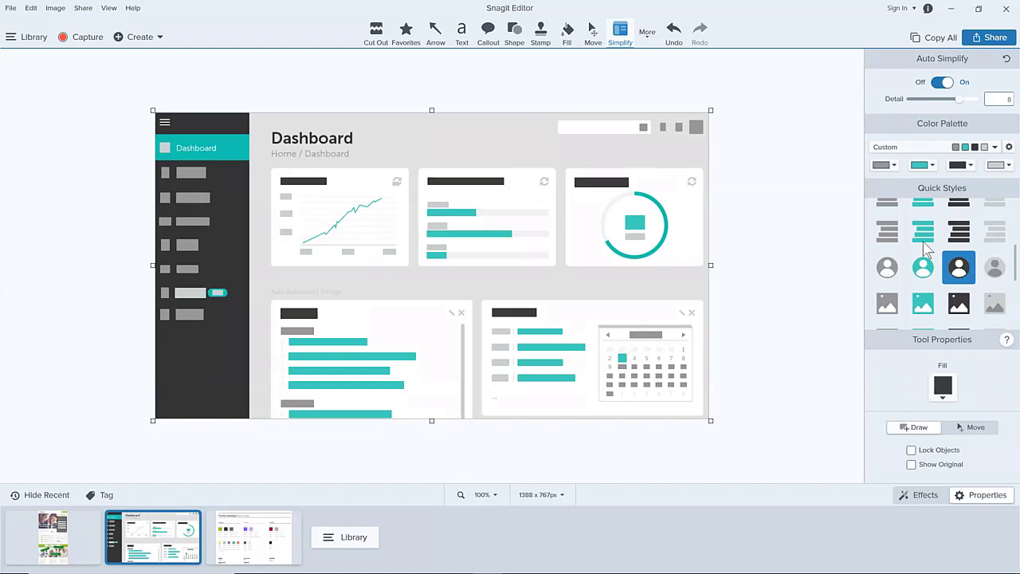
click(698, 132)
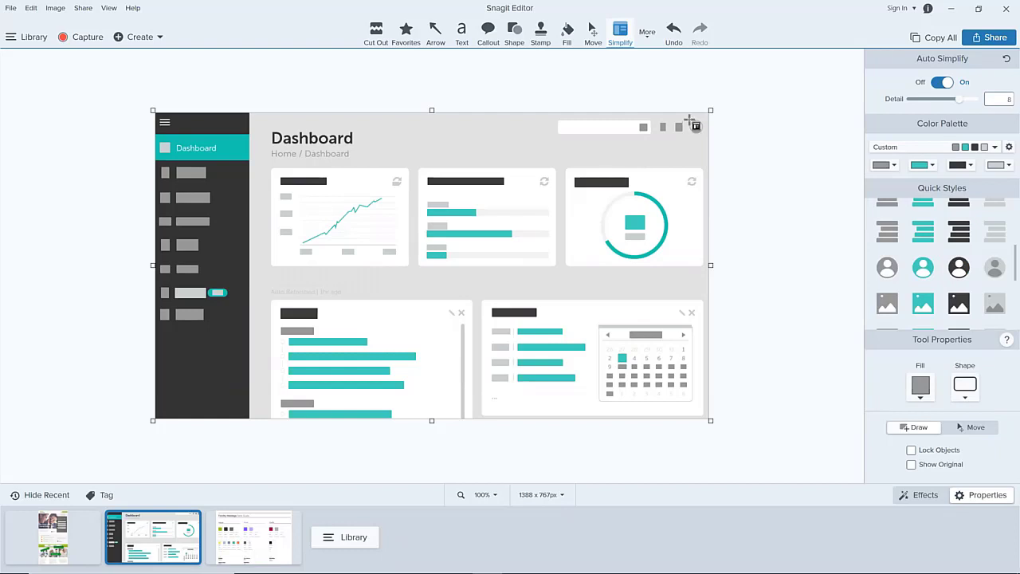
drag(689, 120, 706, 136)
click(927, 269)
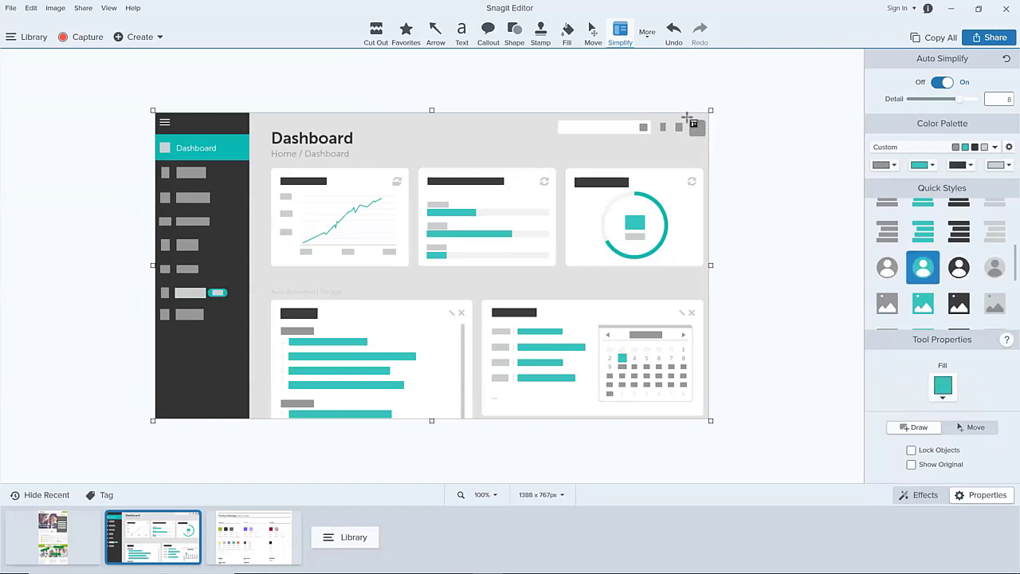
mouse_move(687, 118)
mouse_down()
mouse_move(718, 150)
mouse_move(685, 129)
mouse_up()
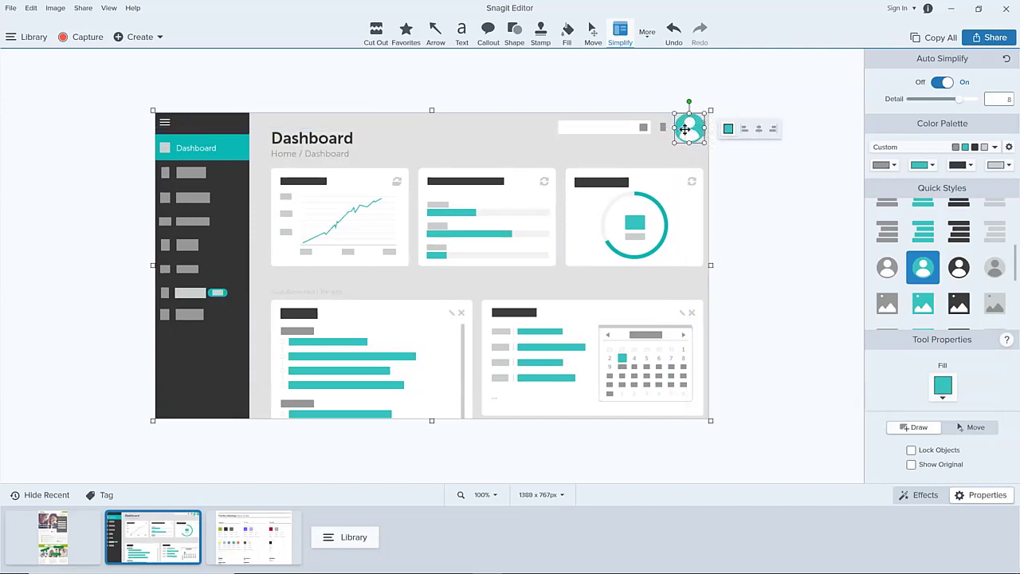
Change the teal user symbol to a solid dark cursor symbol and draw a second dark cursor on the sidebar's Dashboard item
scroll(1003, 267, down, 1)
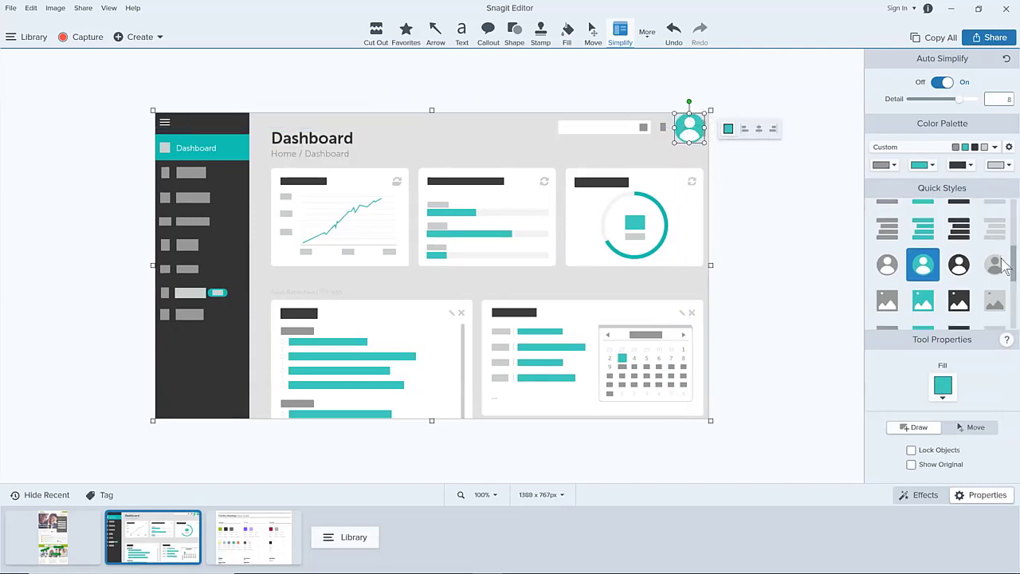
scroll(1003, 267, down, 3)
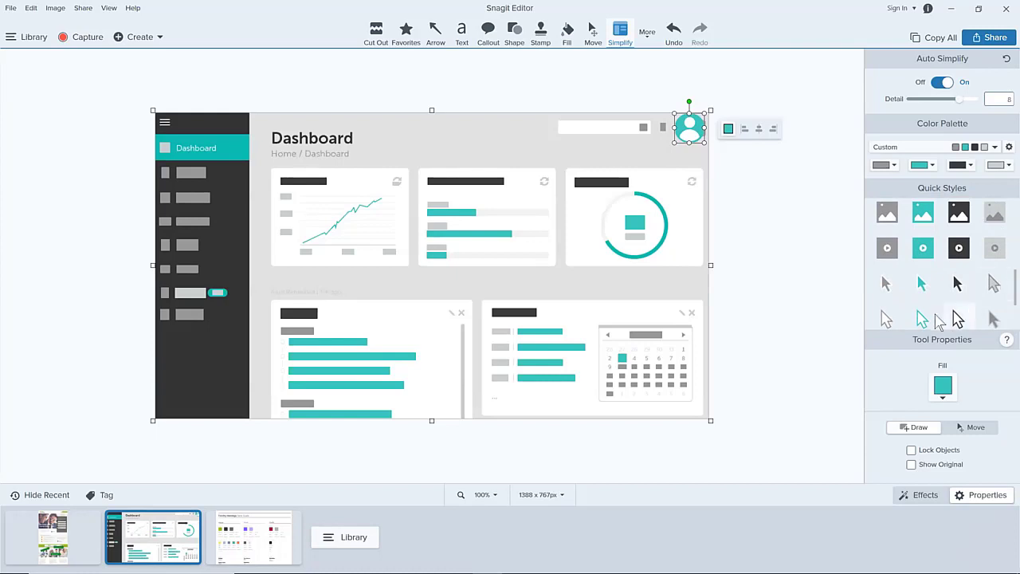
click(948, 291)
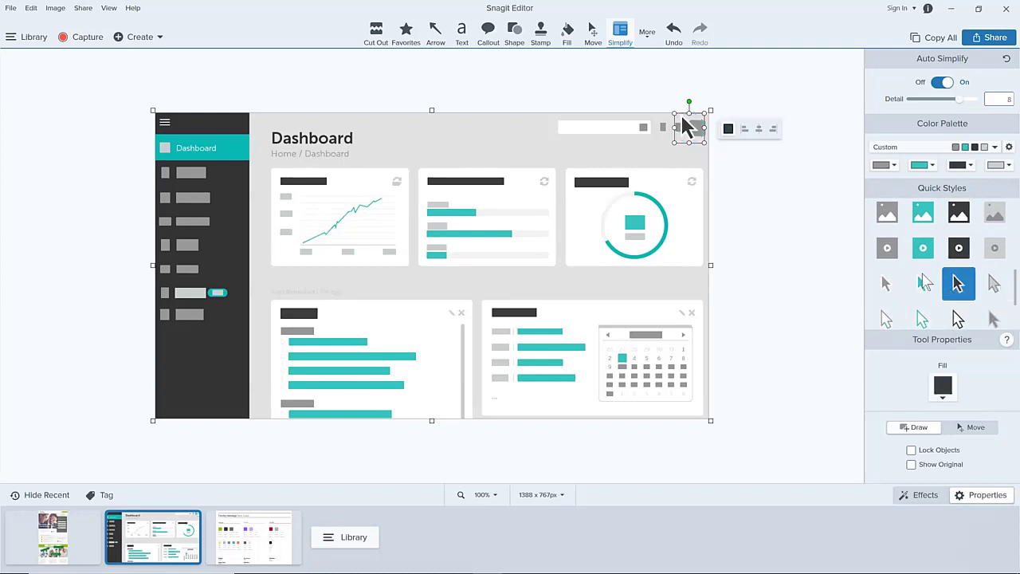
drag(250, 159, 232, 137)
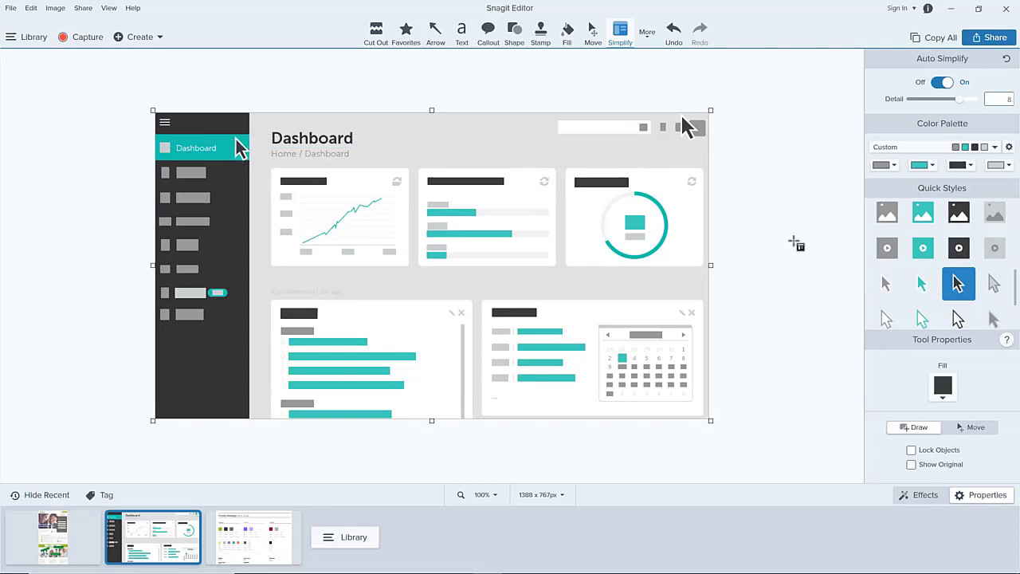
Delete the dark cursor symbol over the dashboard's profile icon
scroll(1006, 285, down, 2)
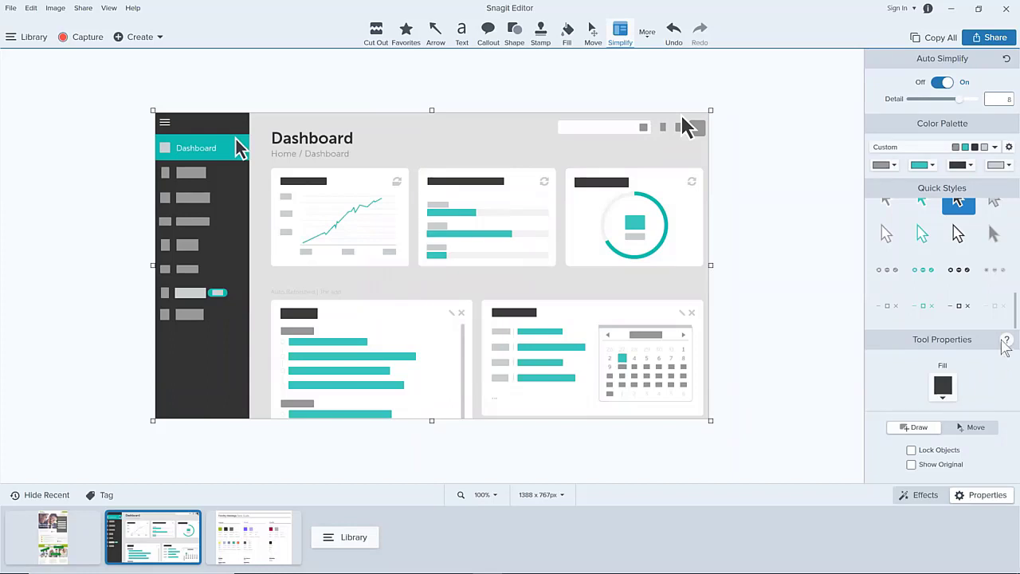
click(686, 129)
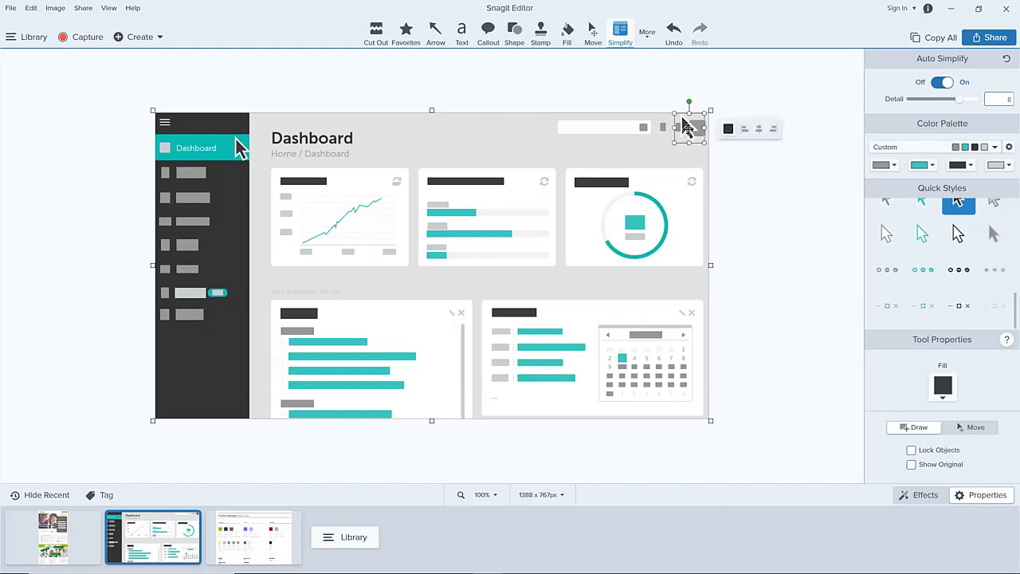
click(756, 174)
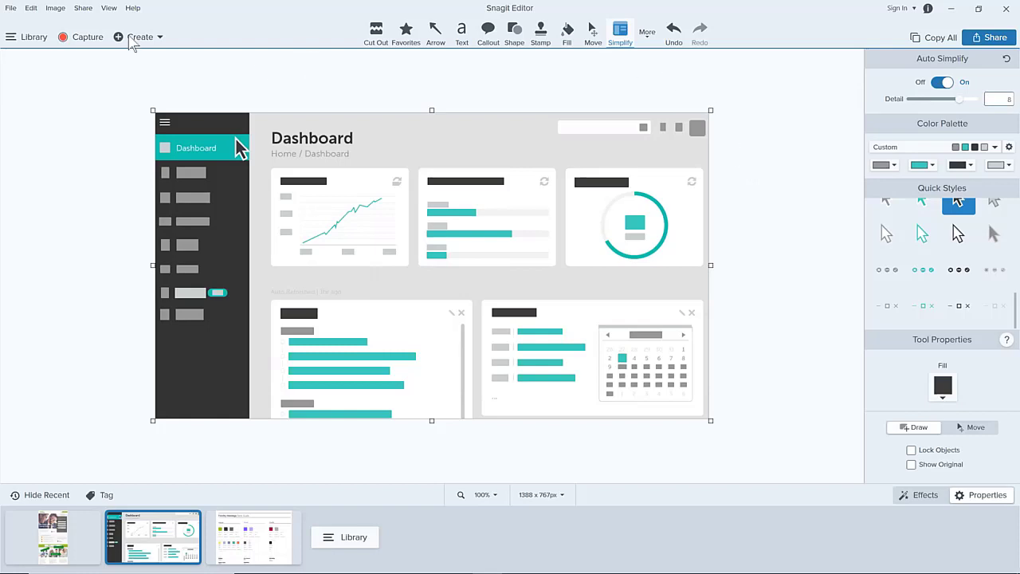
Open the Fidelity Holdings capture and delete the dark step number 4 from the hero photo with the Move tool
click(64, 11)
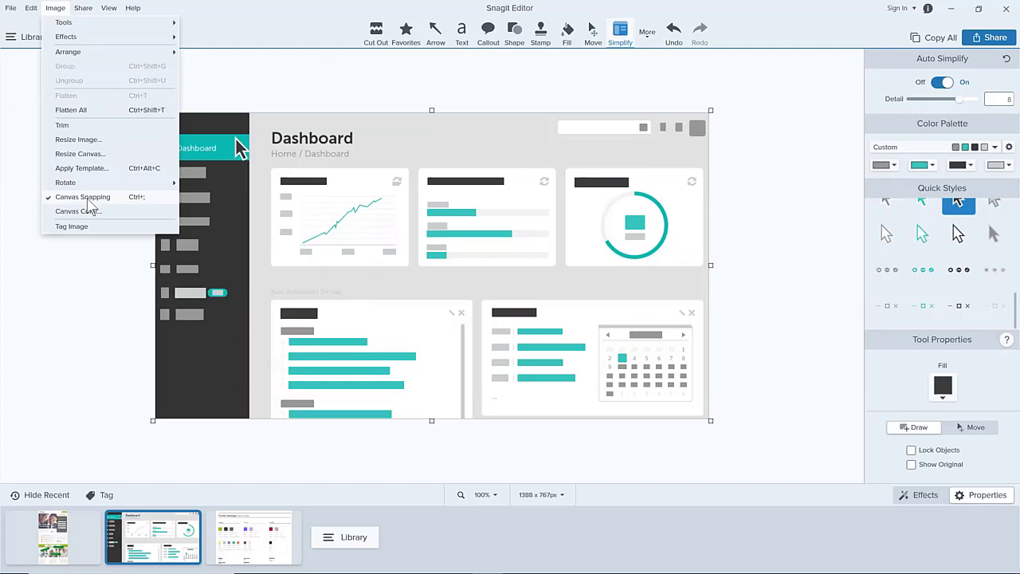
click(52, 525)
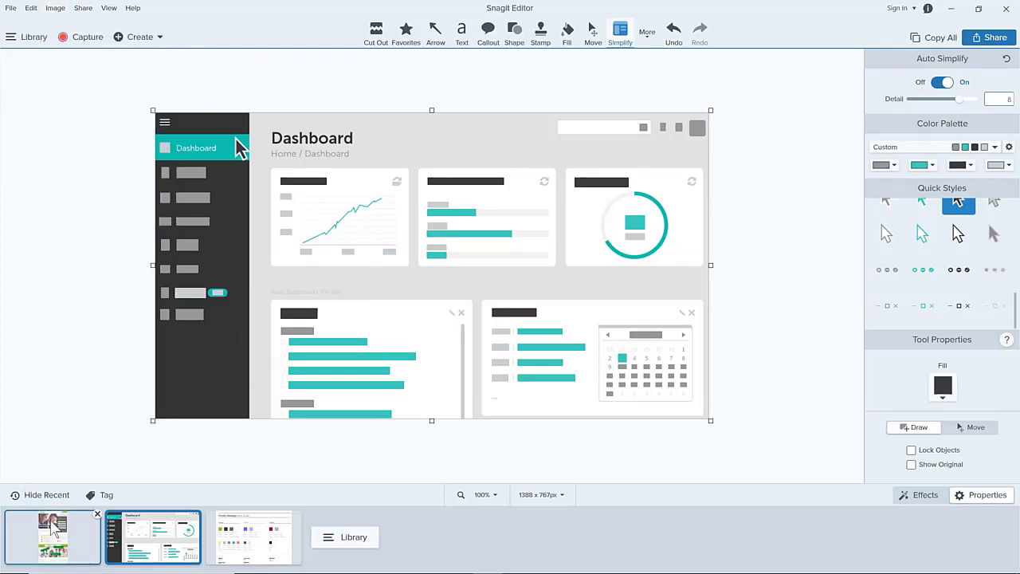
drag(382, 236, 385, 244)
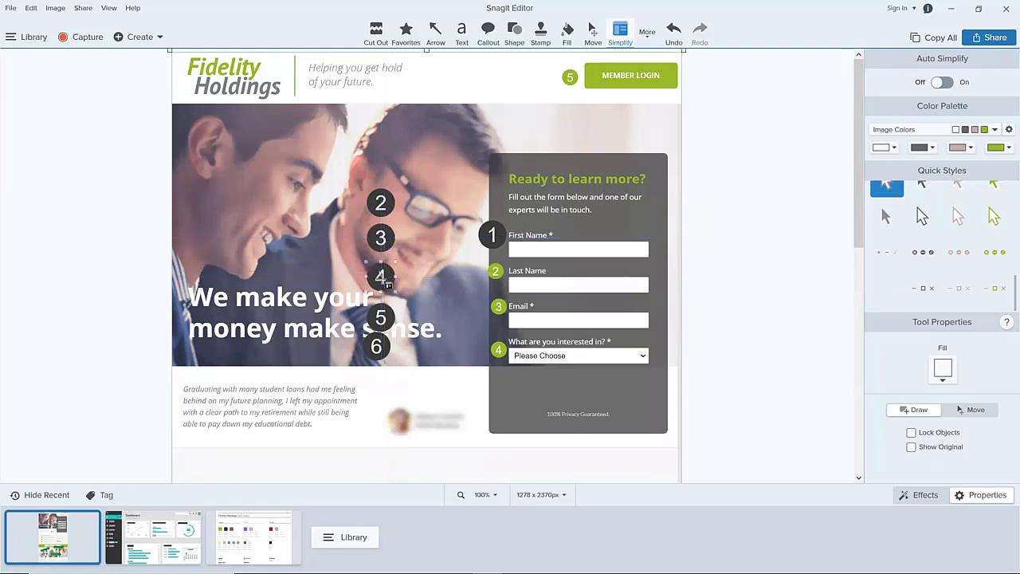
click(384, 288)
click(592, 36)
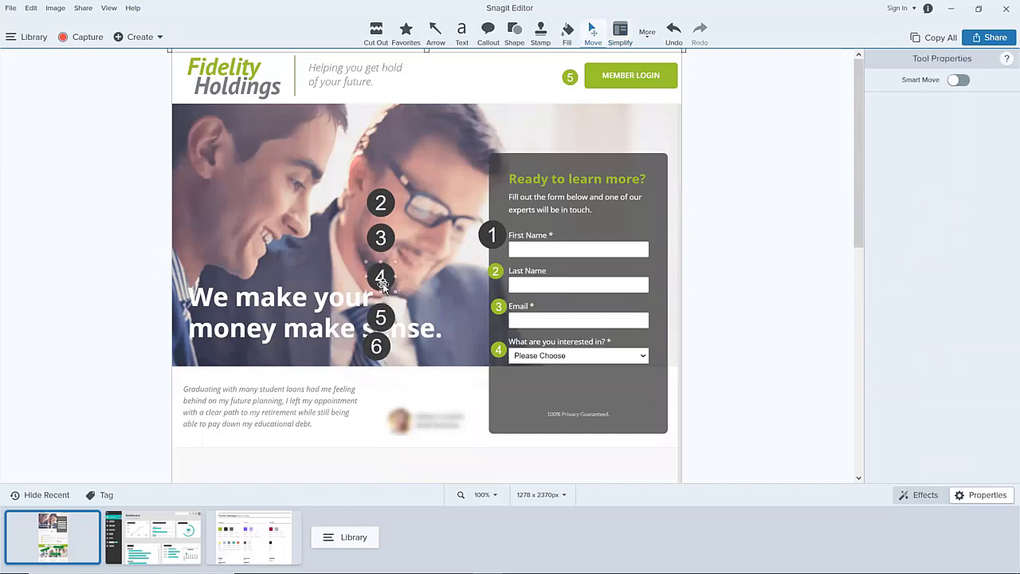
key(Delete)
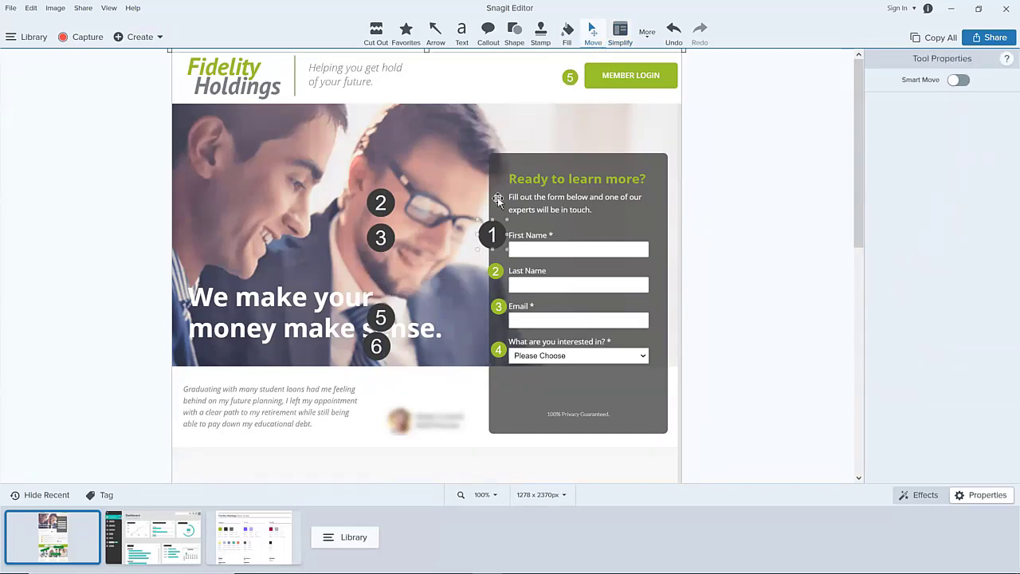
Move the dark step numbers 5 and 6 up the hero photo into an evenly spaced column below step 3
drag(377, 325, 381, 282)
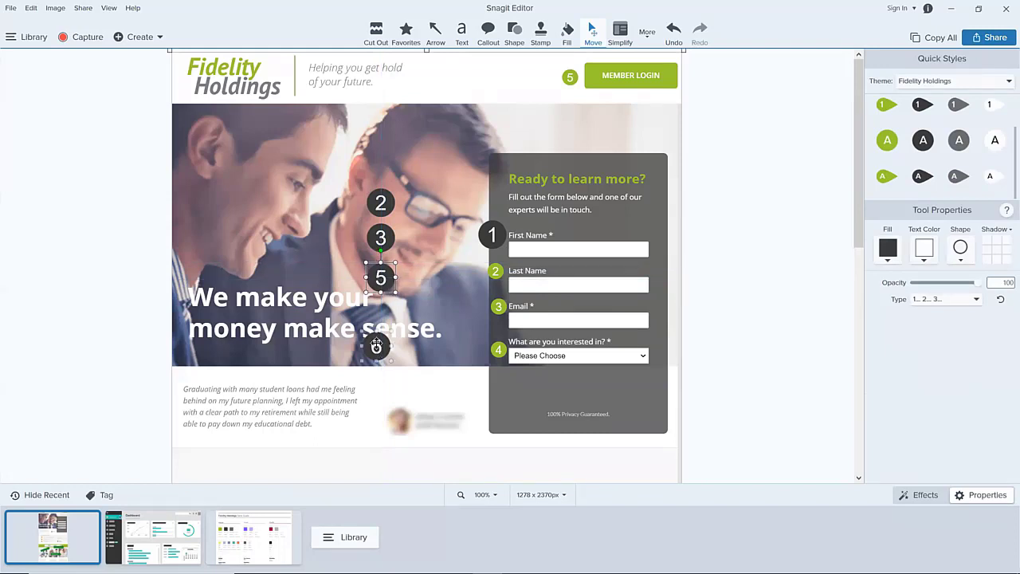
drag(376, 344, 382, 315)
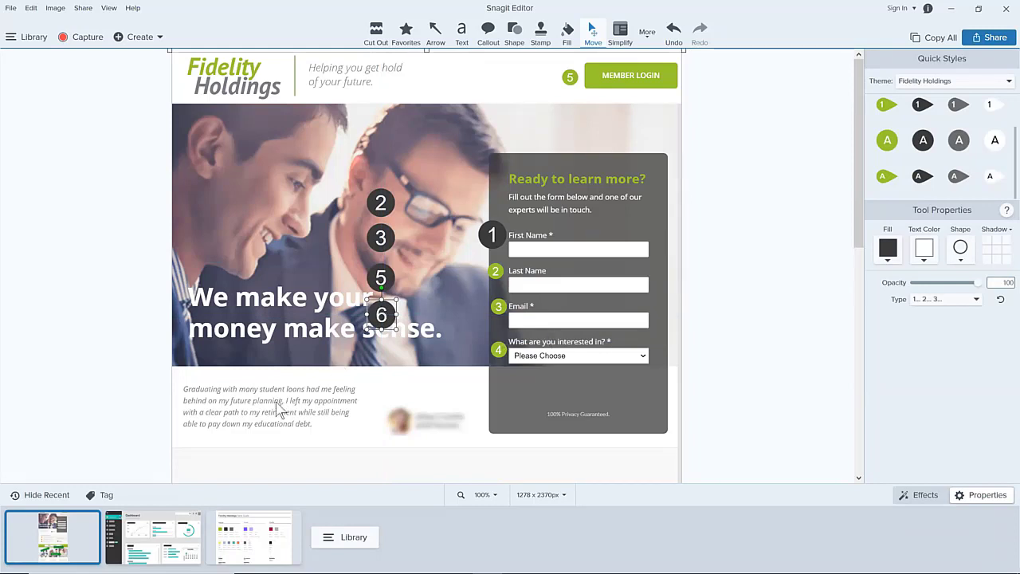
Rotate the empty green arrow callout on the green band to point left and the tilted one to point straight up
click(164, 541)
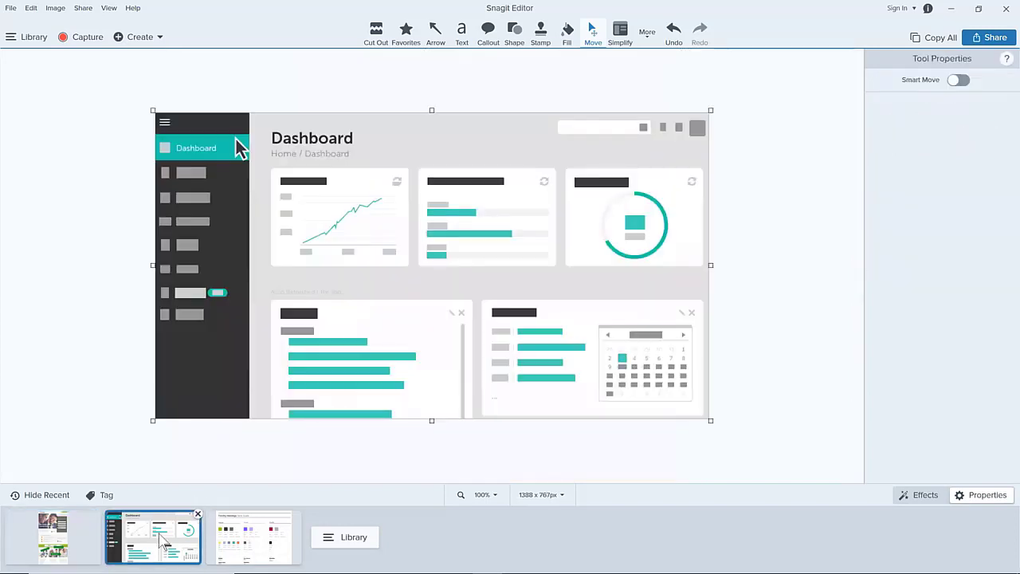
click(80, 526)
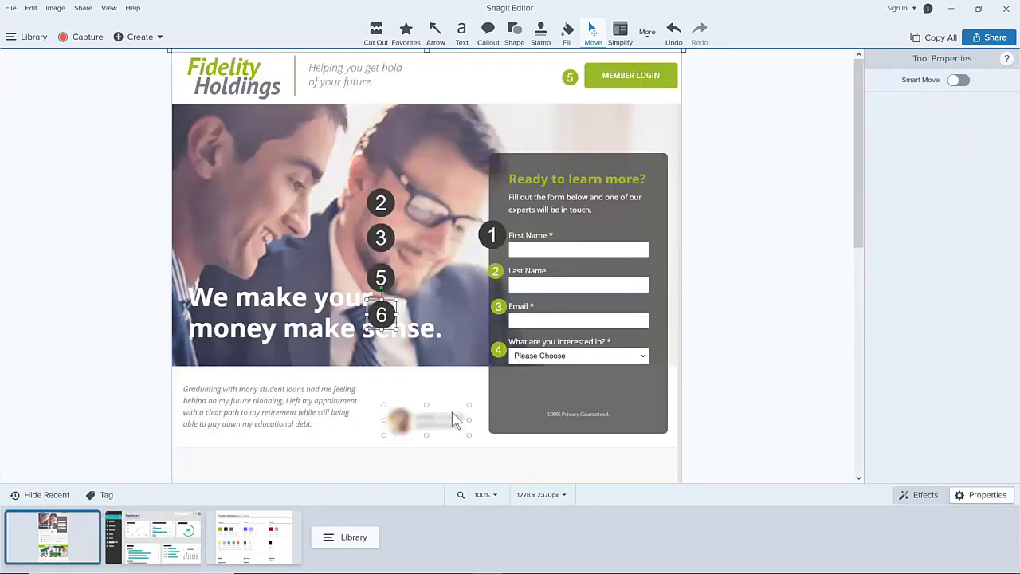
drag(860, 166, 857, 332)
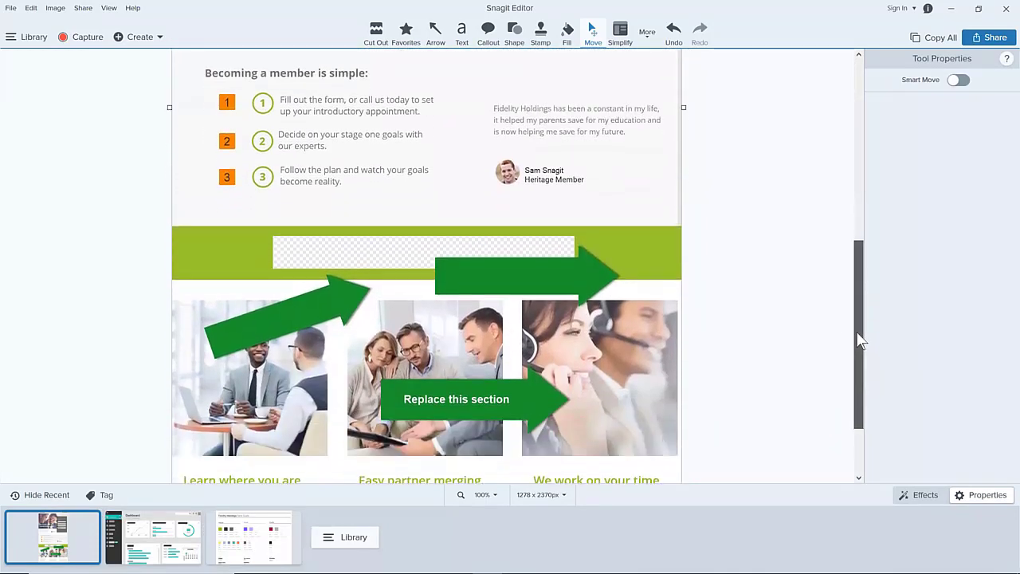
click(593, 267)
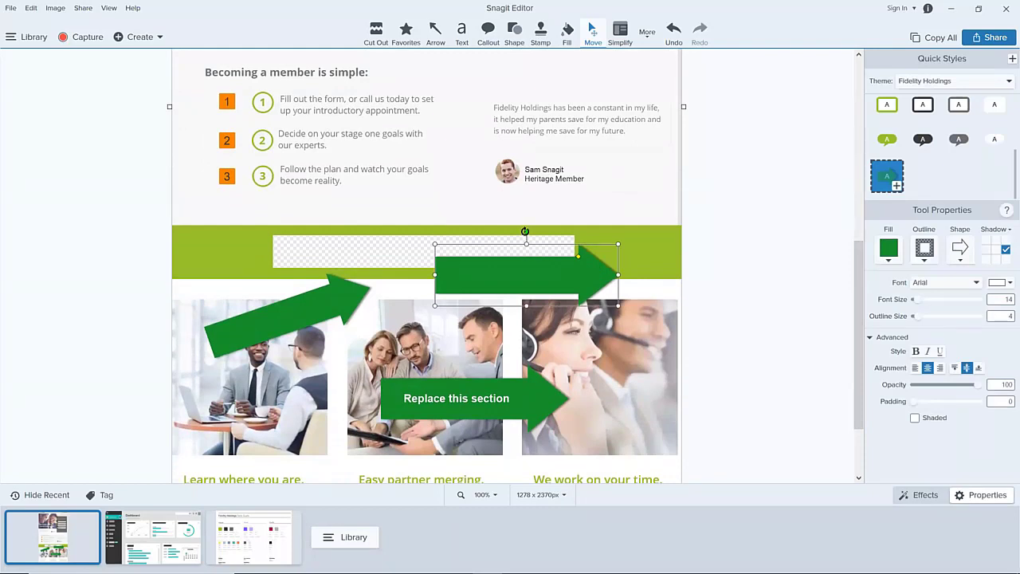
drag(519, 228, 525, 300)
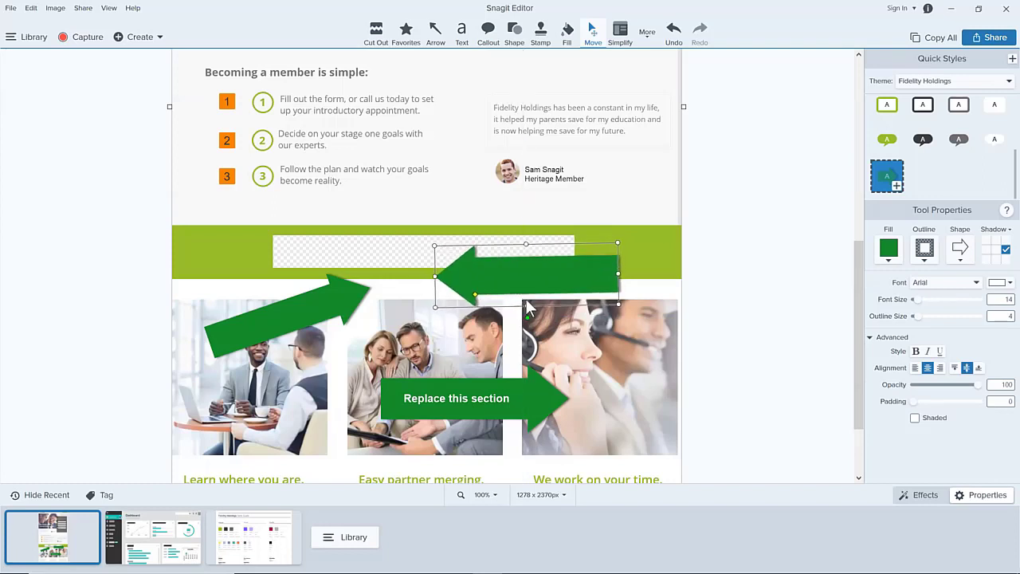
click(649, 319)
click(344, 290)
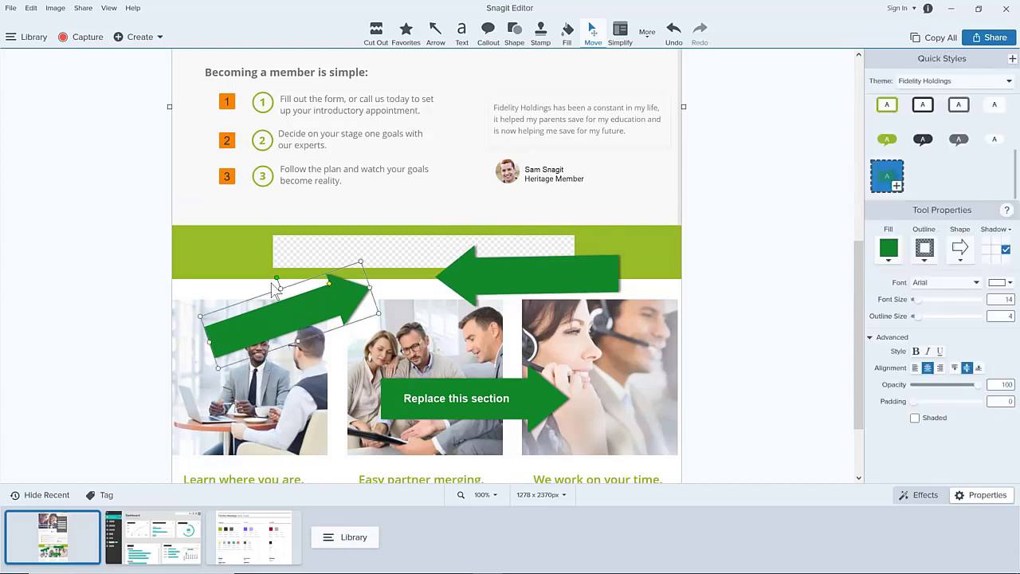
drag(277, 276, 250, 317)
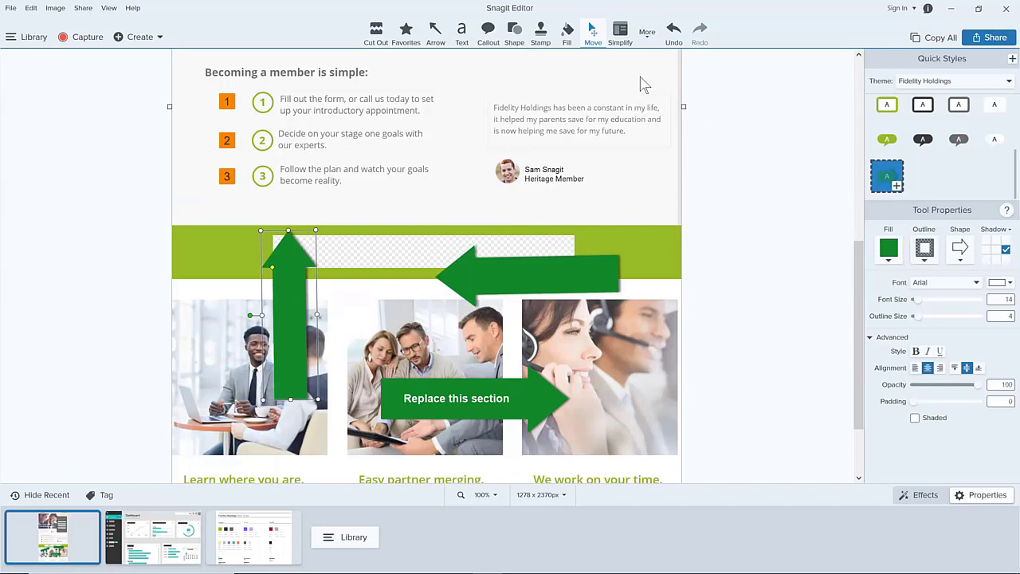
Clear the "confidential" stamp search, choose the blue Snagit logo from My Stamps, and open the dashboard capture
click(542, 38)
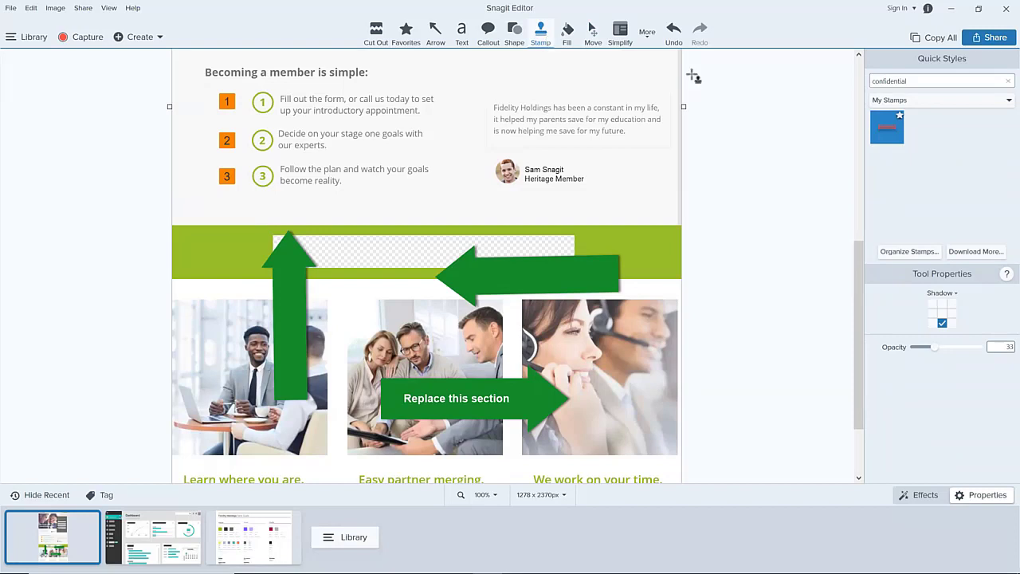
click(1001, 101)
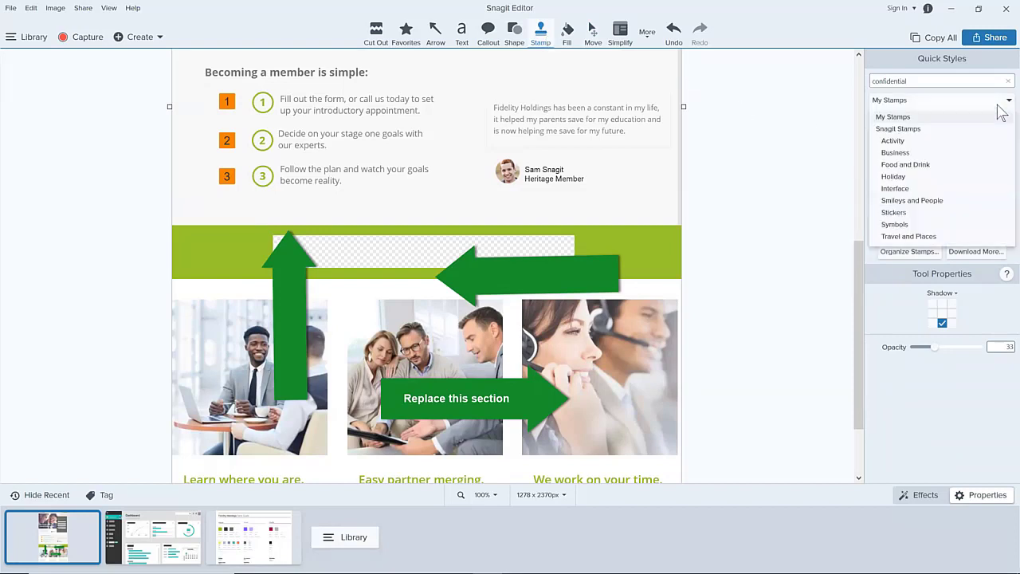
click(971, 118)
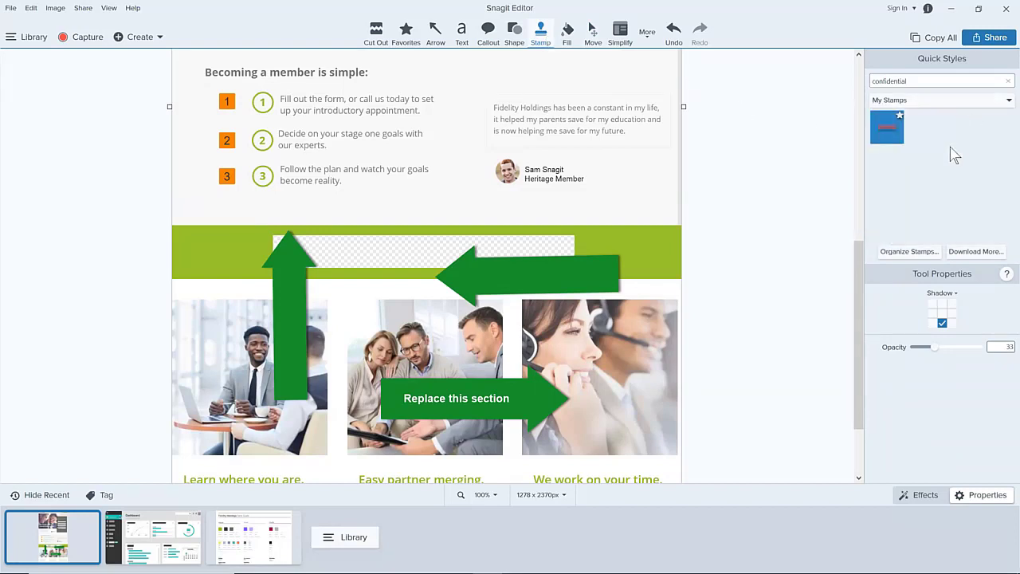
click(1006, 101)
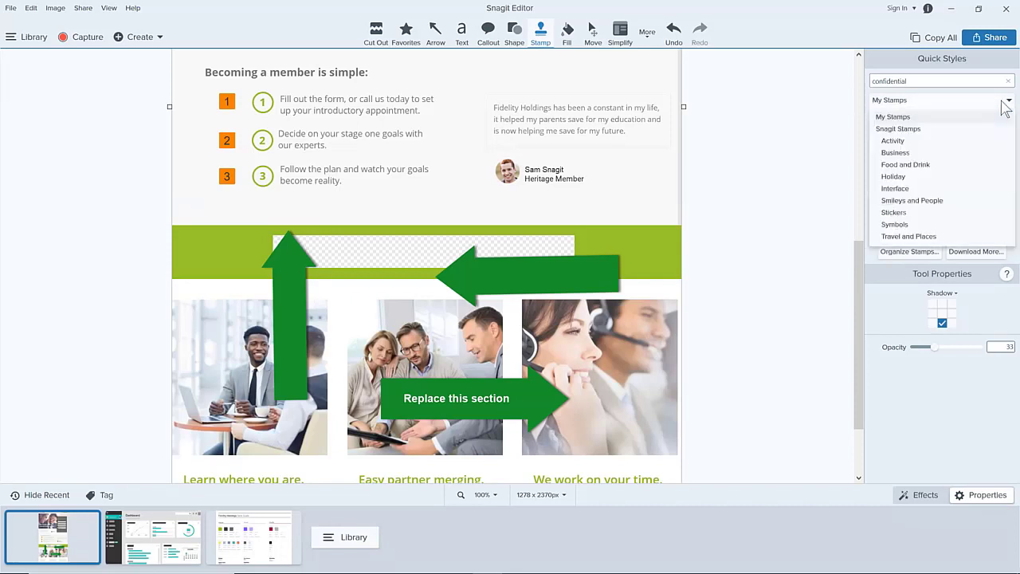
click(1008, 82)
click(1008, 81)
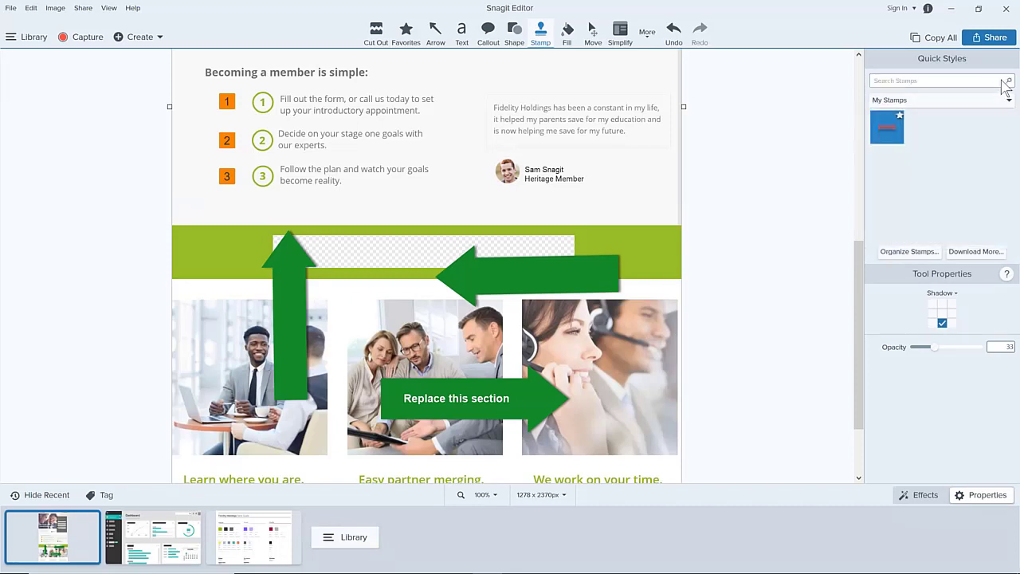
click(964, 164)
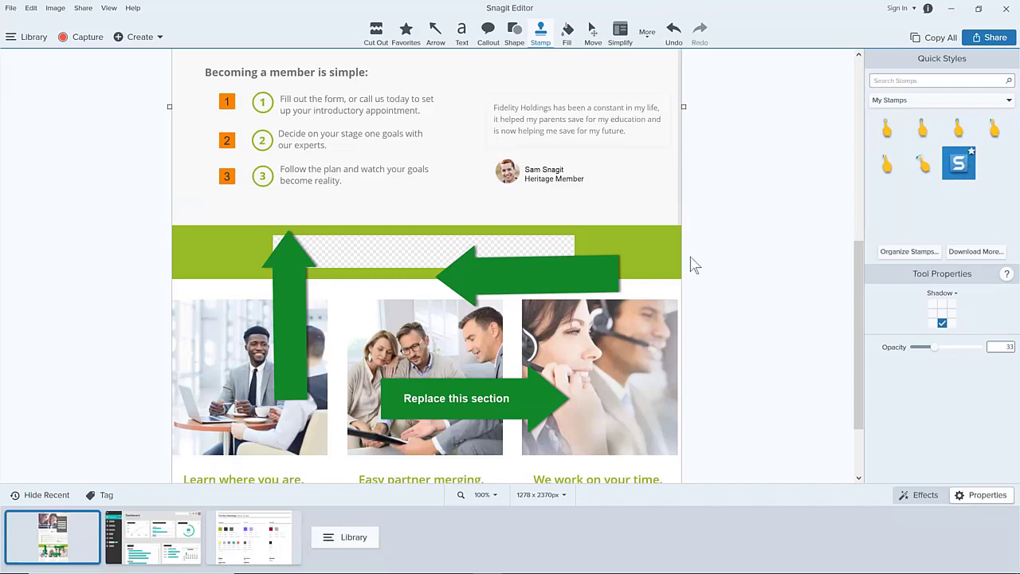
click(153, 536)
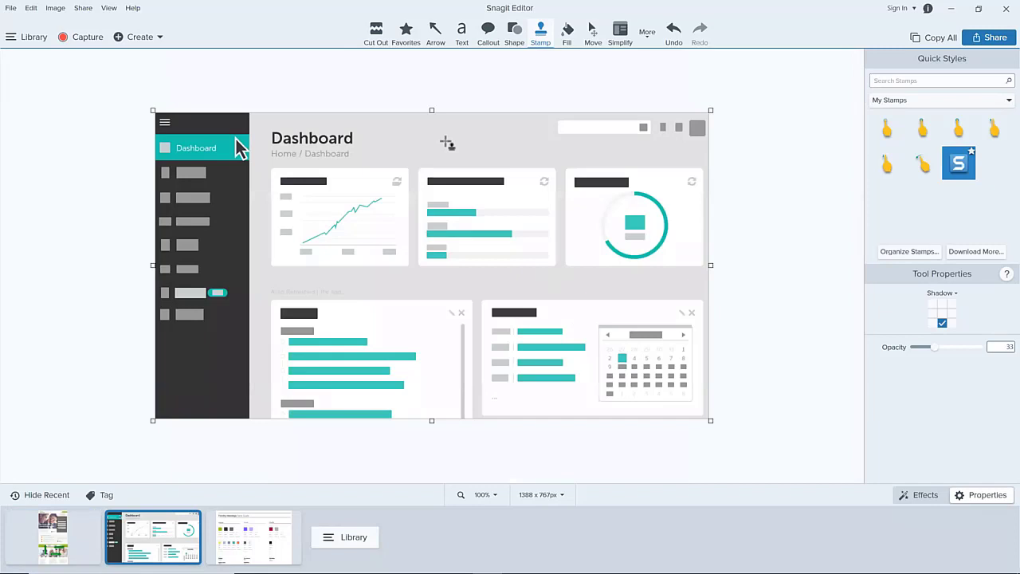
click(545, 269)
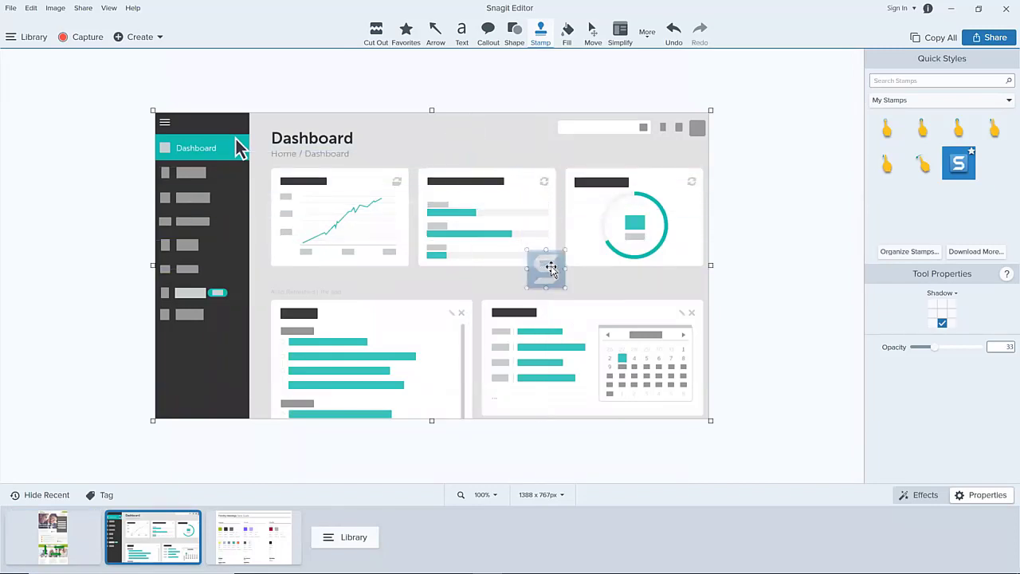
click(551, 271)
key(Delete)
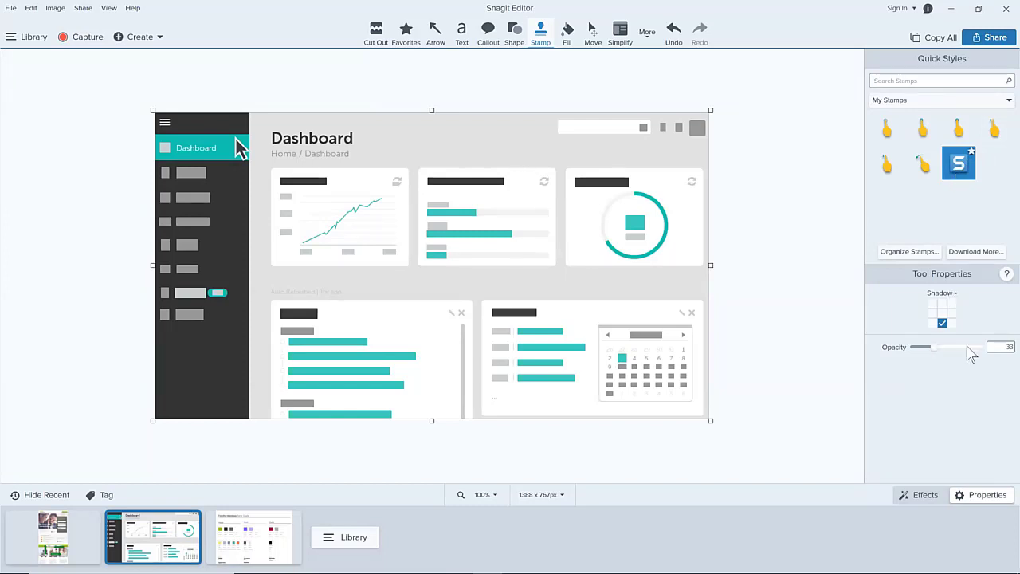
Place the Snagit logo stamp at 100 opacity below the donut chart card's lower corner and remove its shadow
drag(966, 348, 1002, 347)
click(565, 273)
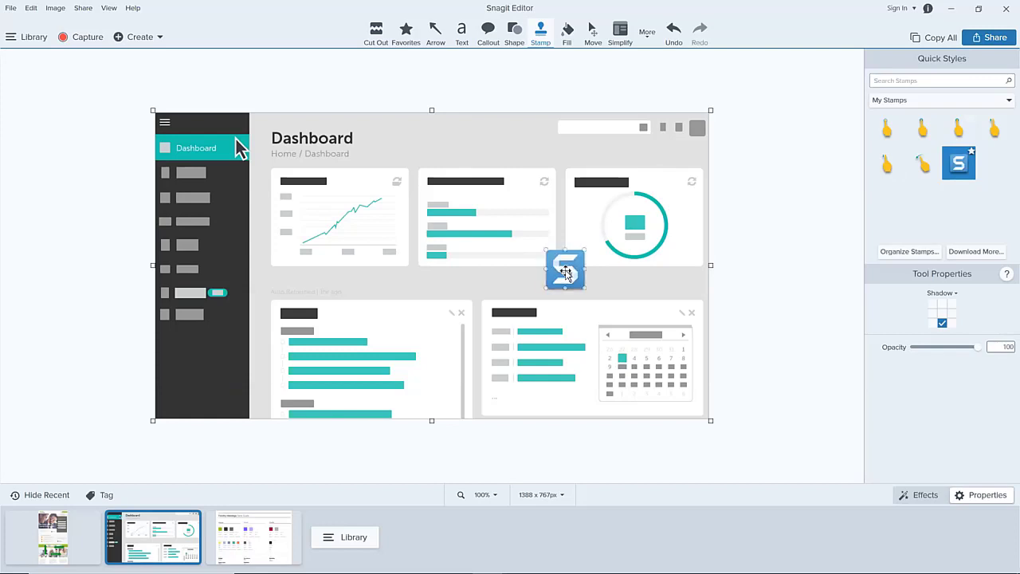
click(573, 276)
click(943, 323)
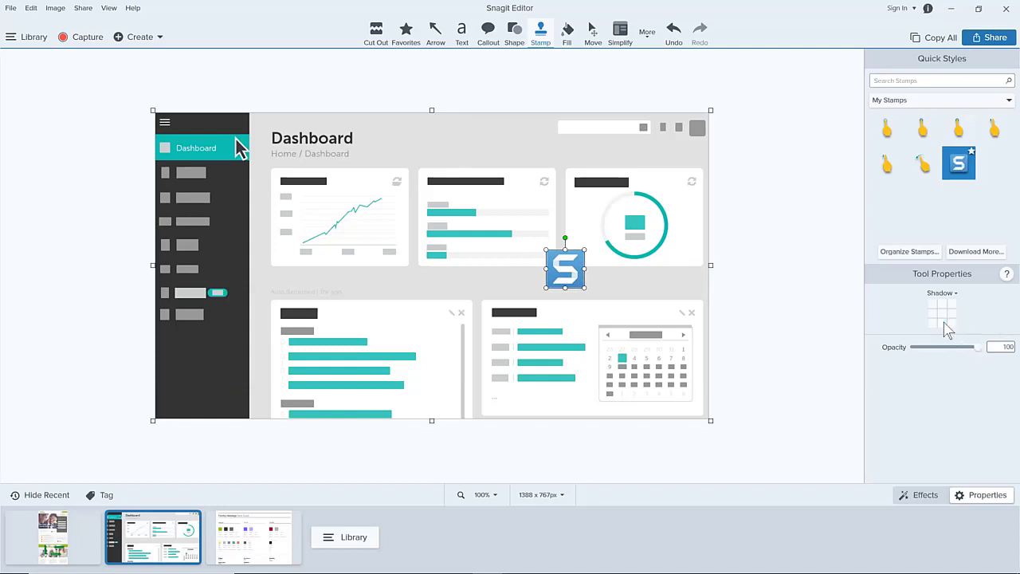
Set the logo stamp's opacity to 36 and move it into the dashboard image's lower-right corner
drag(979, 348, 943, 356)
click(704, 295)
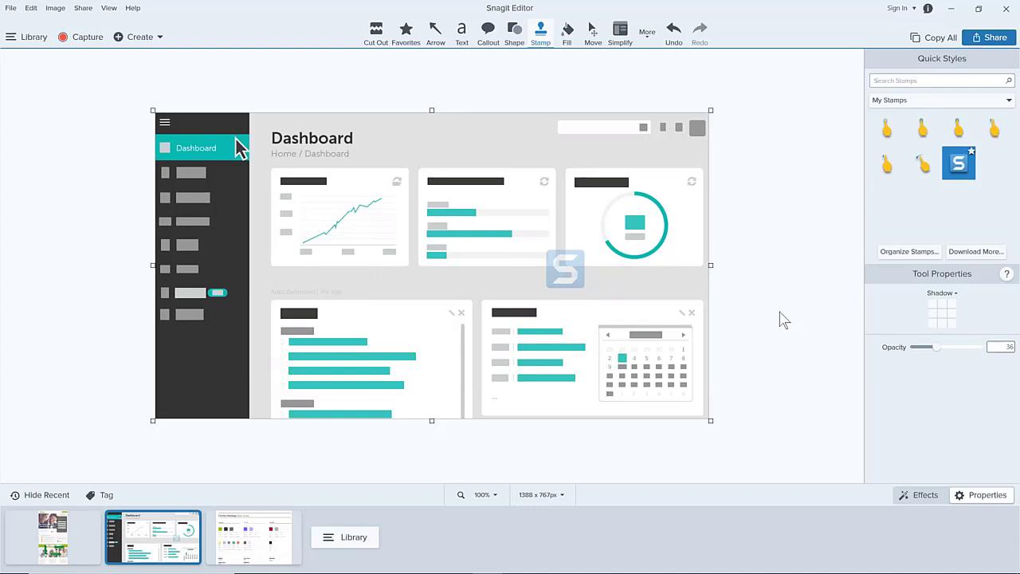
drag(561, 279, 679, 406)
click(756, 381)
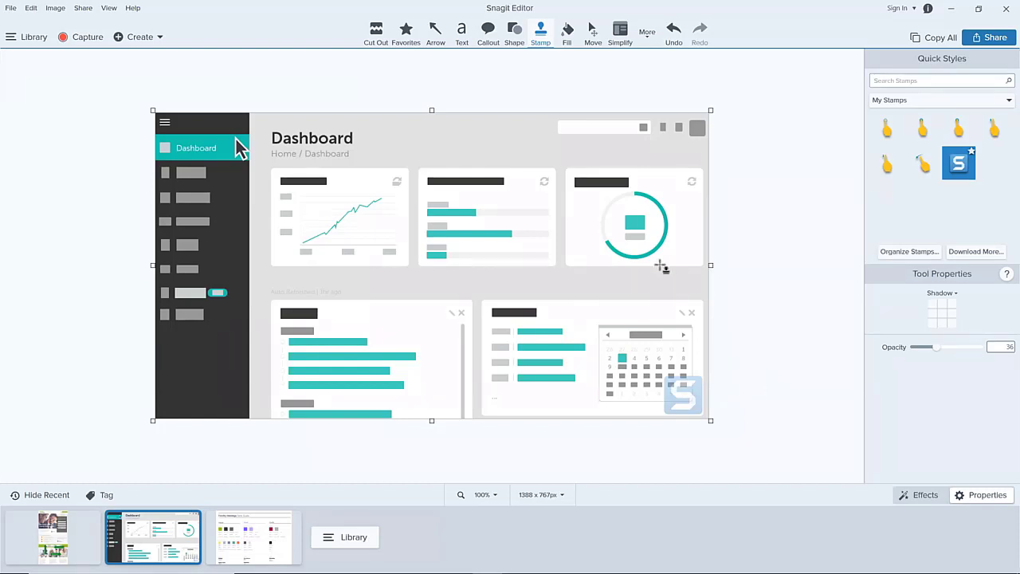
Draw a solid green arrow pointing at the short teal bar in the middle top card and set its width to 45
click(649, 42)
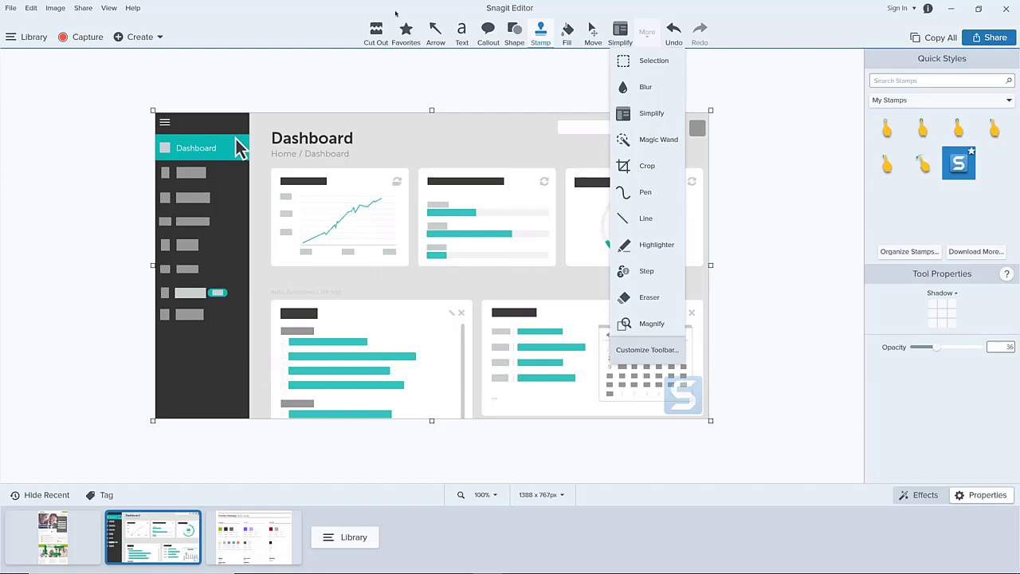
click(440, 40)
click(442, 43)
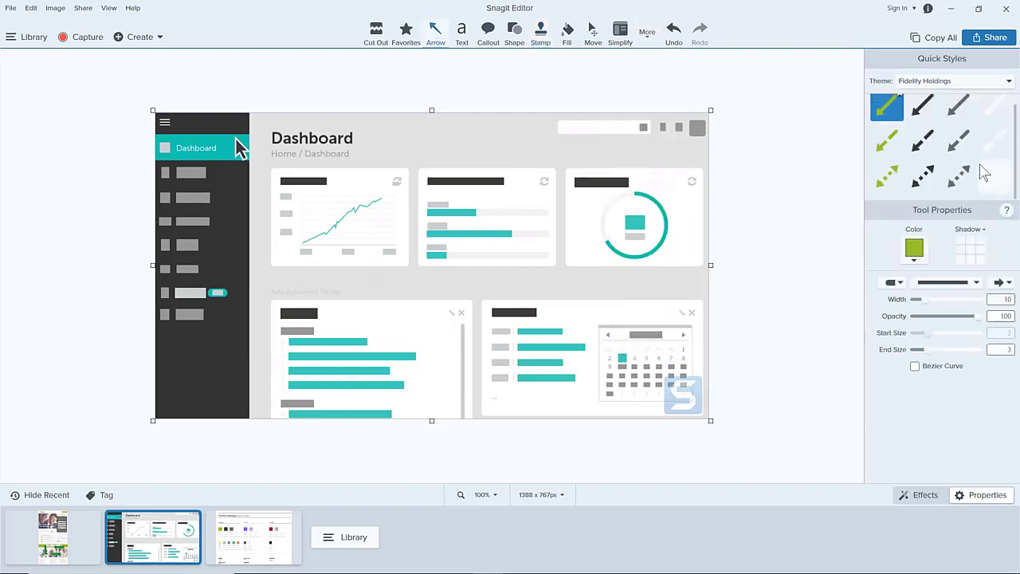
scroll(916, 139, up, 1)
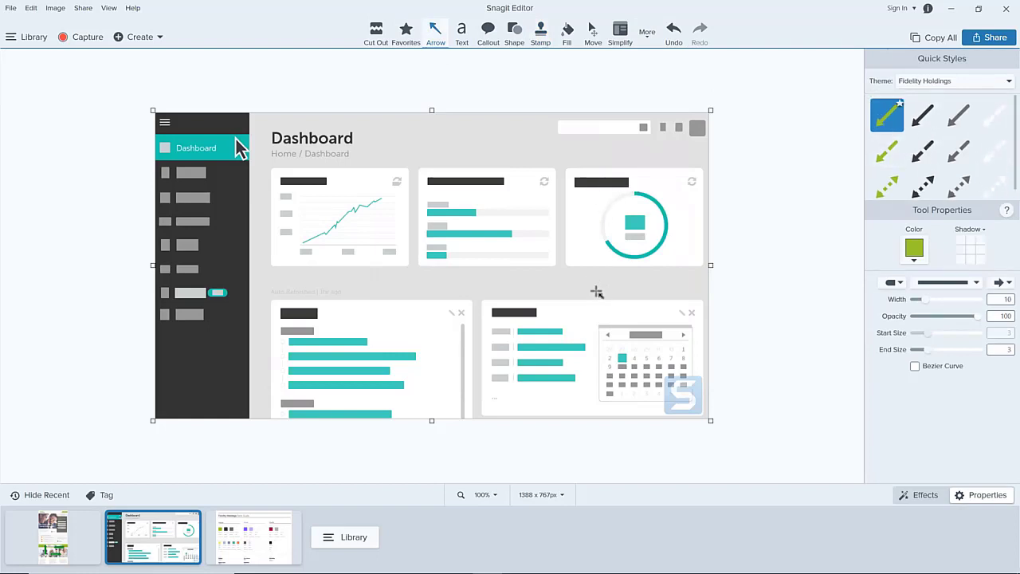
drag(598, 291, 476, 252)
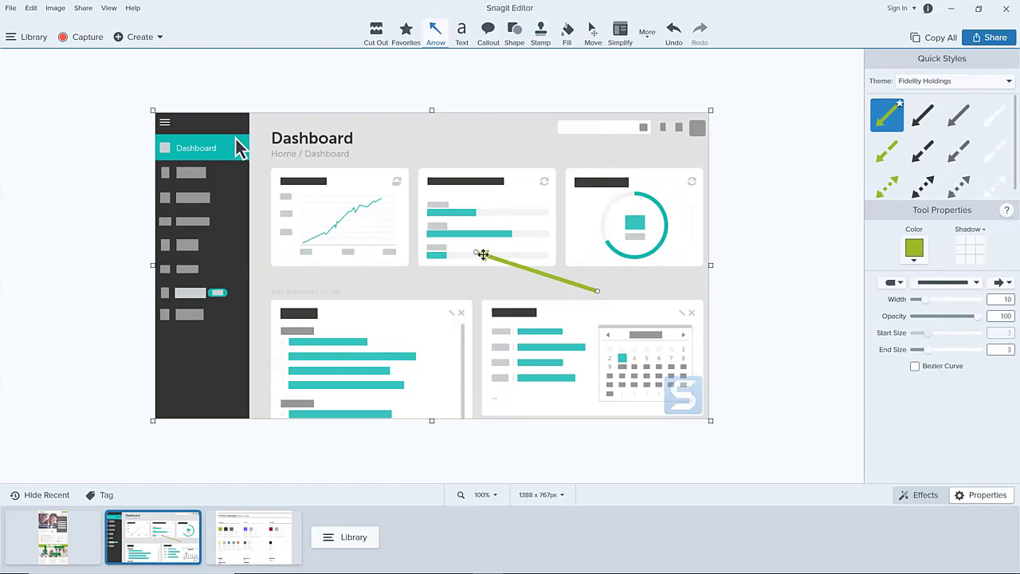
drag(926, 299, 972, 310)
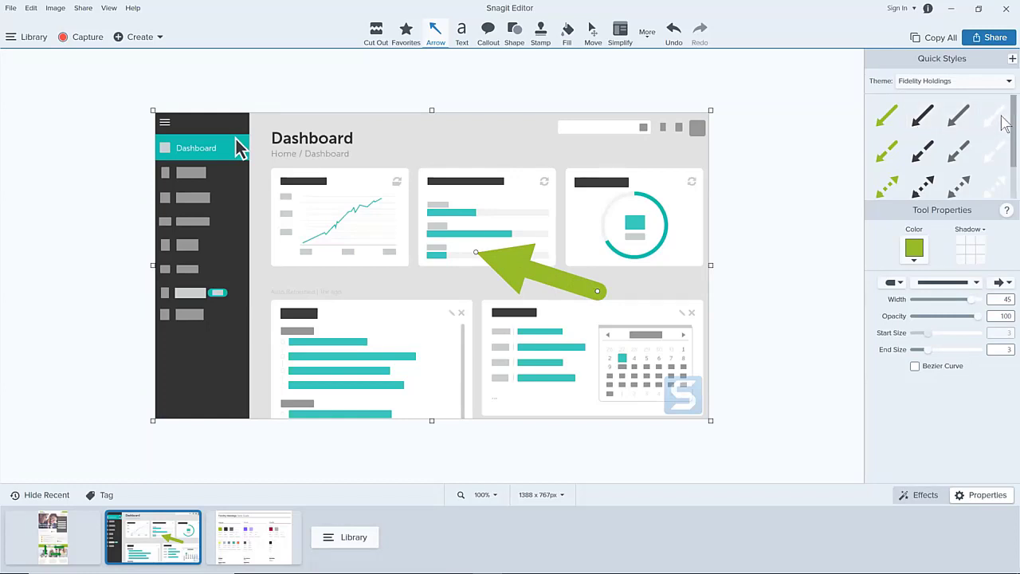
Save the thick green arrow as a Fidelity Holdings quick style and apply the dark dotted double-headed style to the arrow
drag(1010, 118, 1010, 178)
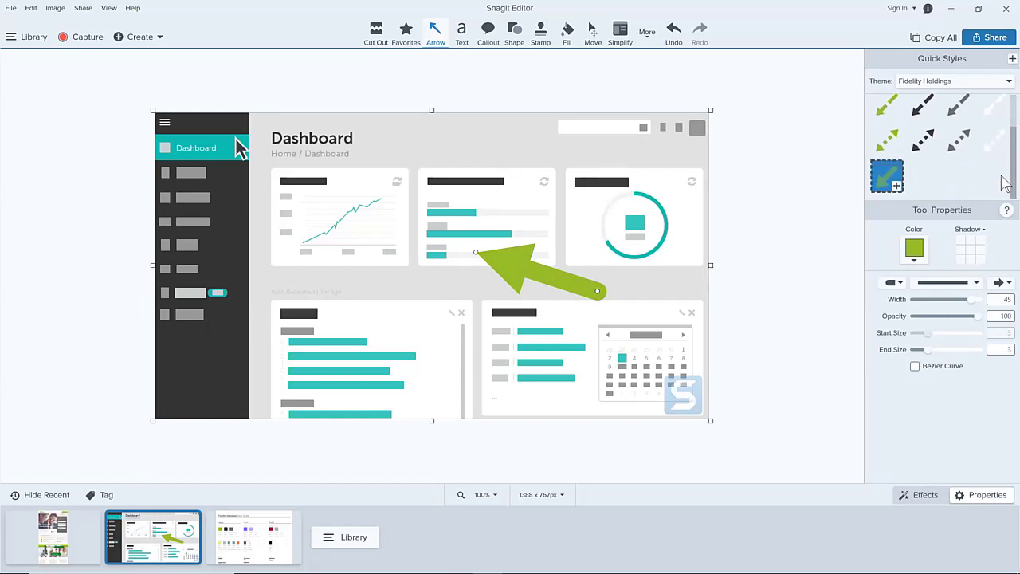
click(897, 186)
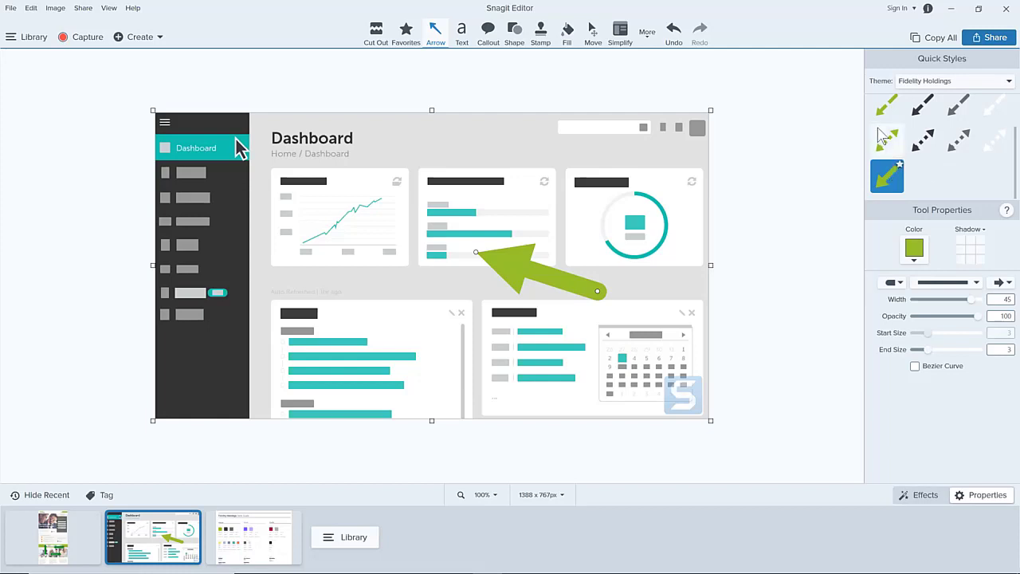
click(919, 148)
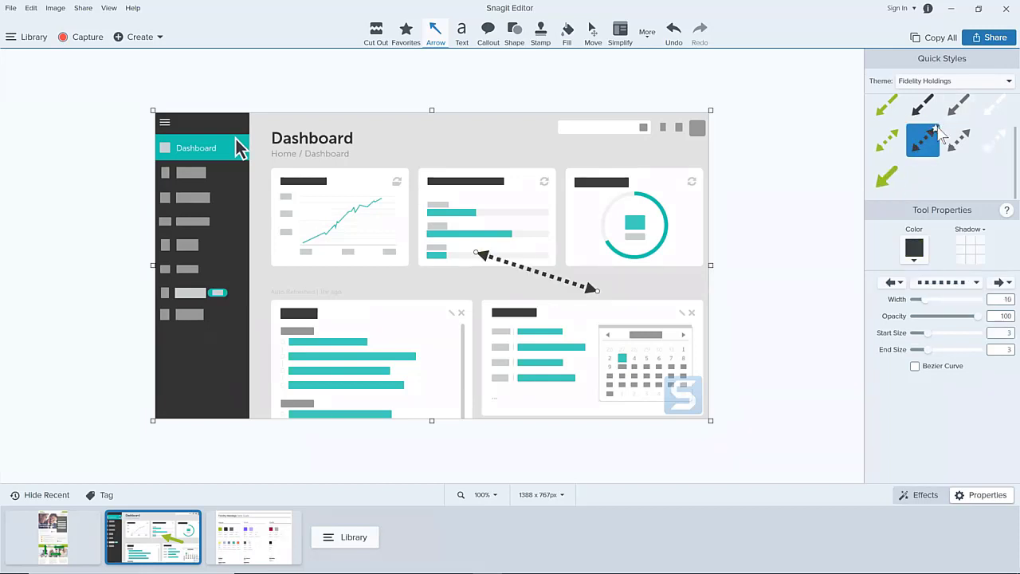
Mark the green dashed arrow style and the saved thick green arrow style as favorites, applying the thick style to the arrow
click(894, 112)
scroll(894, 120, up, 1)
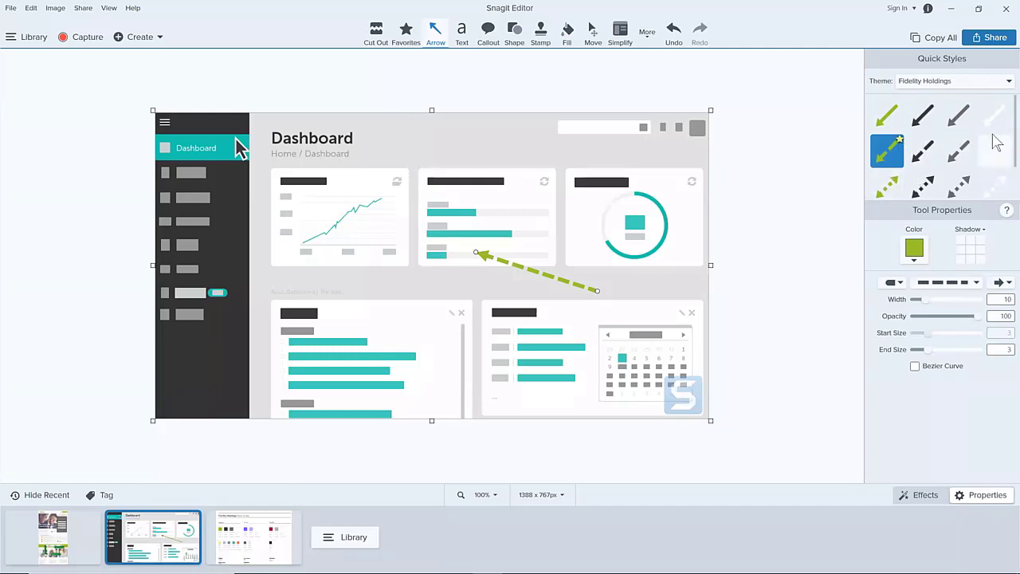
scroll(1005, 182, down, 1)
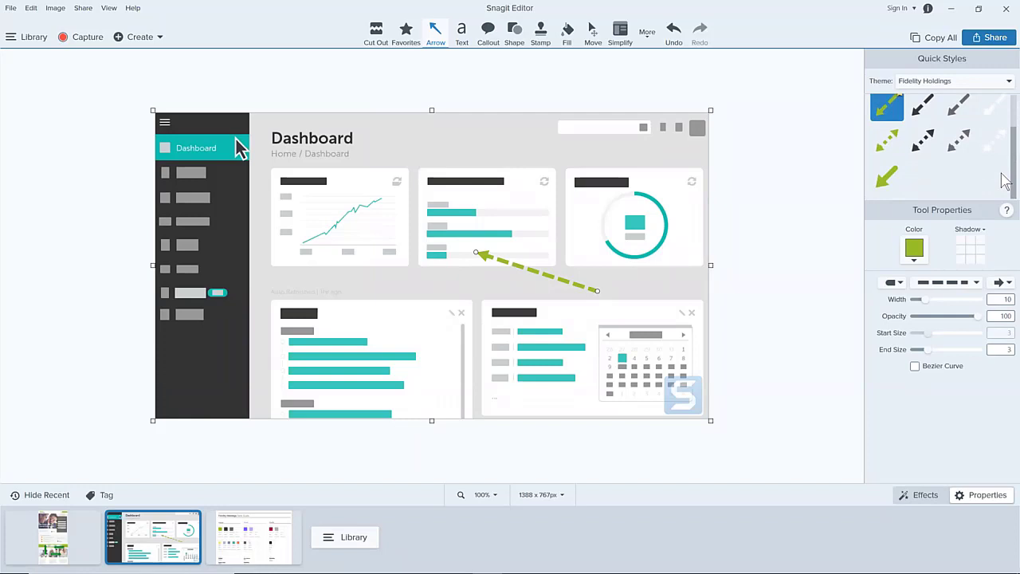
click(890, 175)
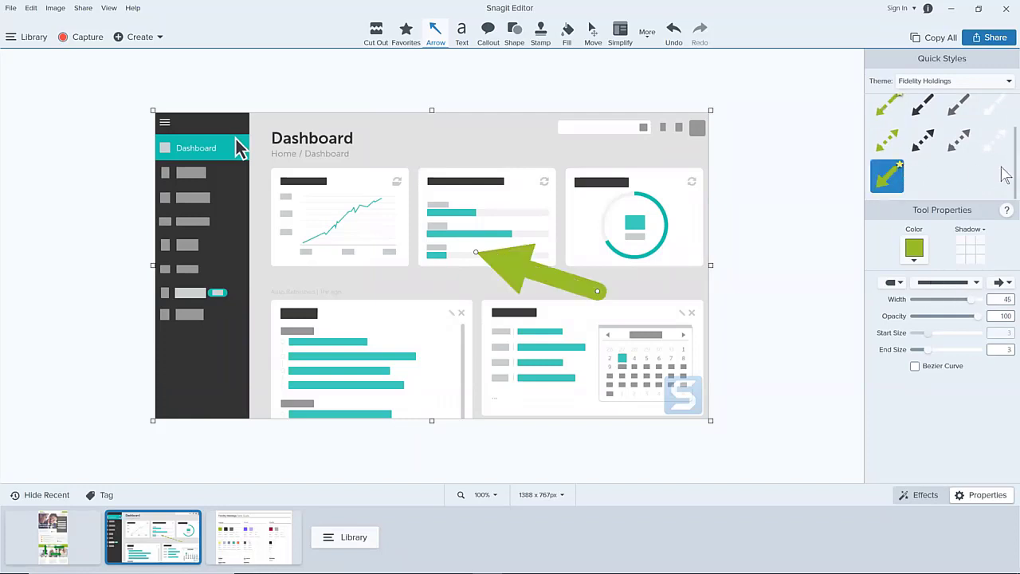
scroll(1005, 127, up, 1)
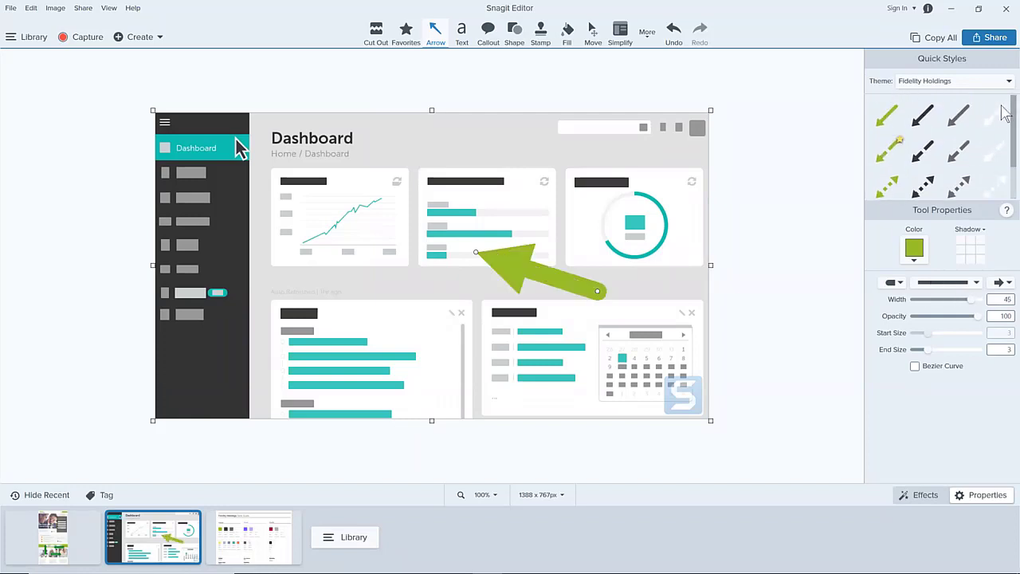
Draw a teal speech callout from the favorite styles over the donut chart, with its tail at the card's upper-left corner
click(405, 29)
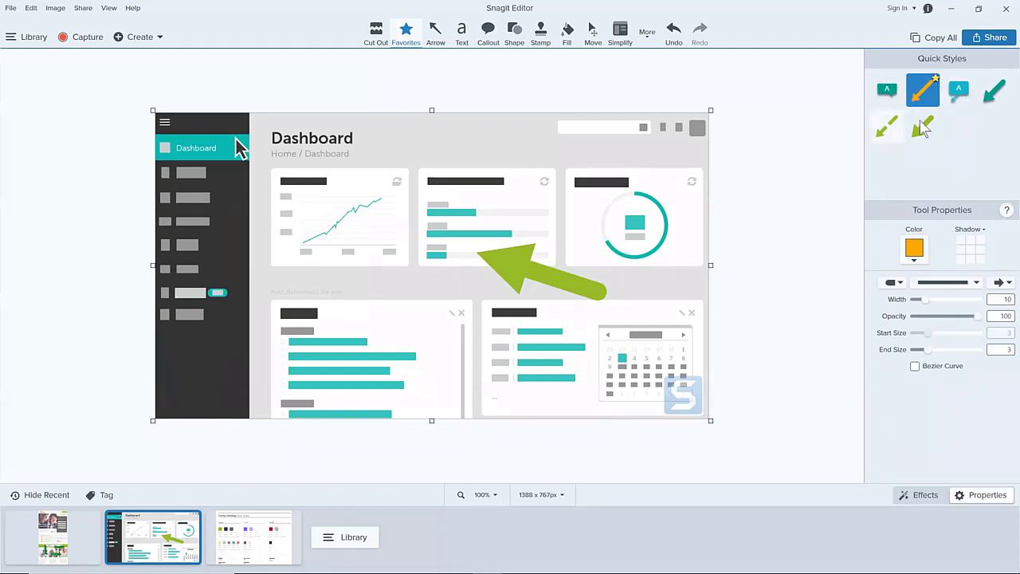
click(894, 92)
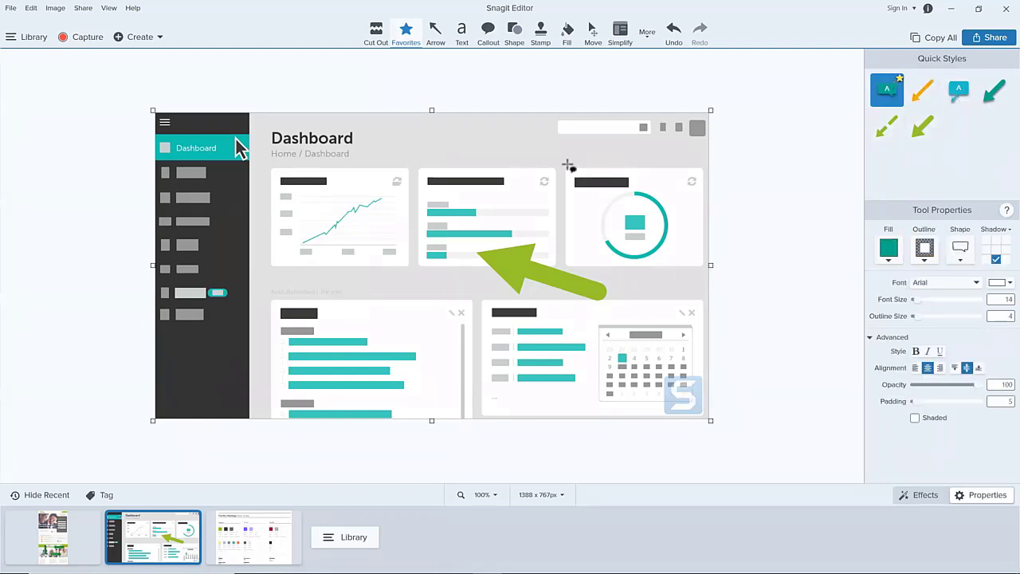
drag(569, 166, 676, 247)
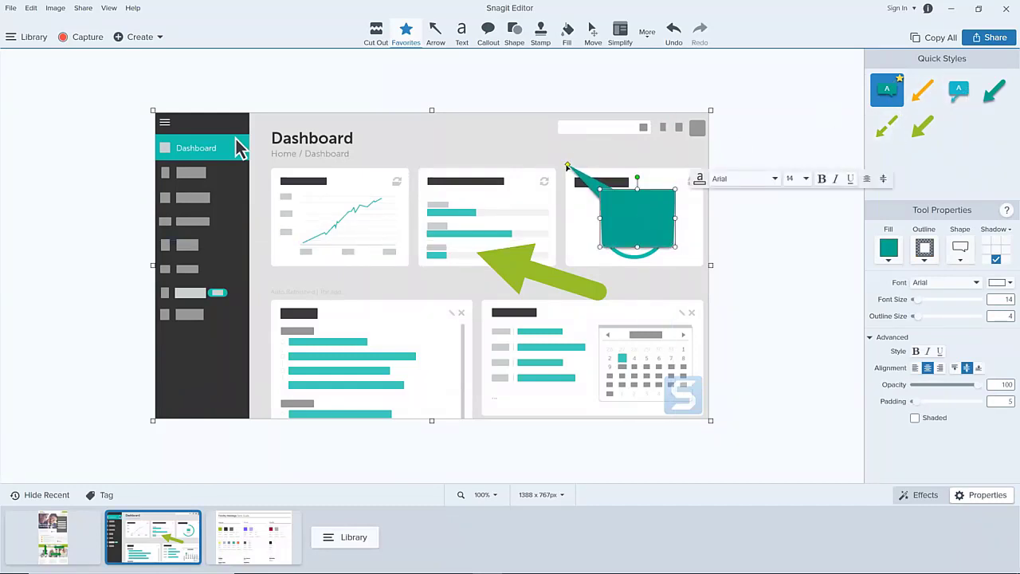
Reposition the teal callout's tail to the lower-left area of the donut chart card and deselect the callout
drag(567, 165, 568, 248)
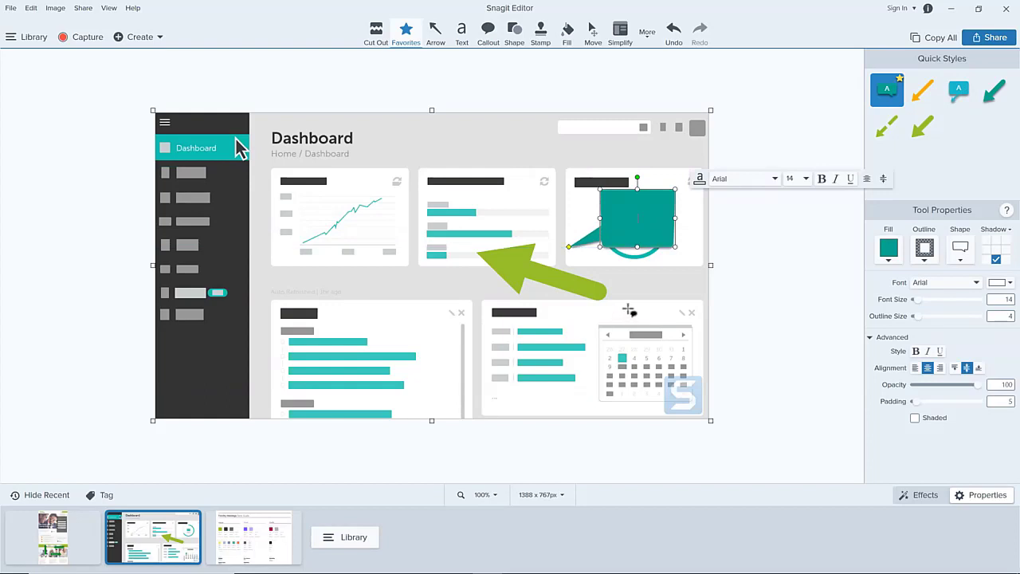
click(633, 286)
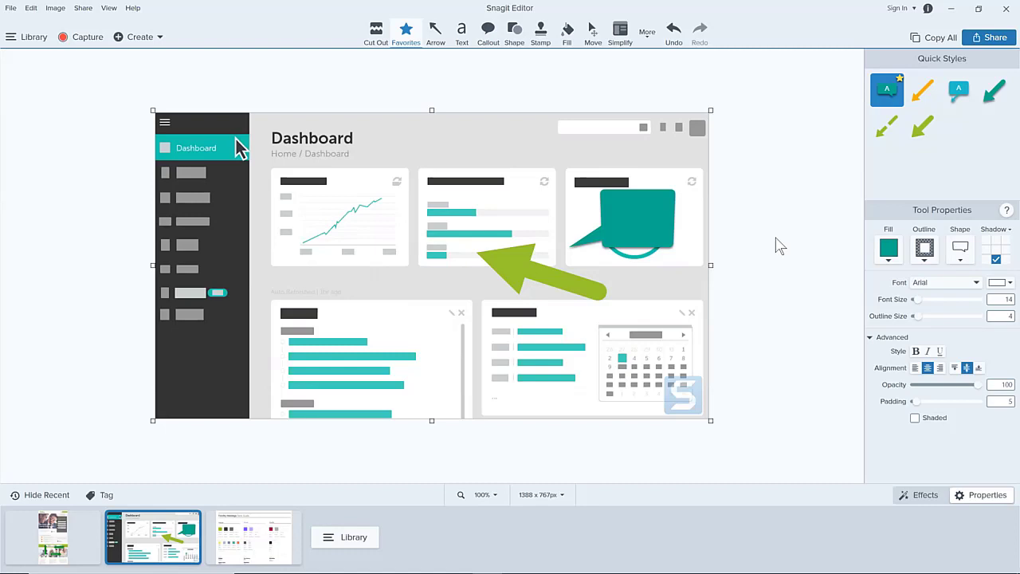
click(648, 33)
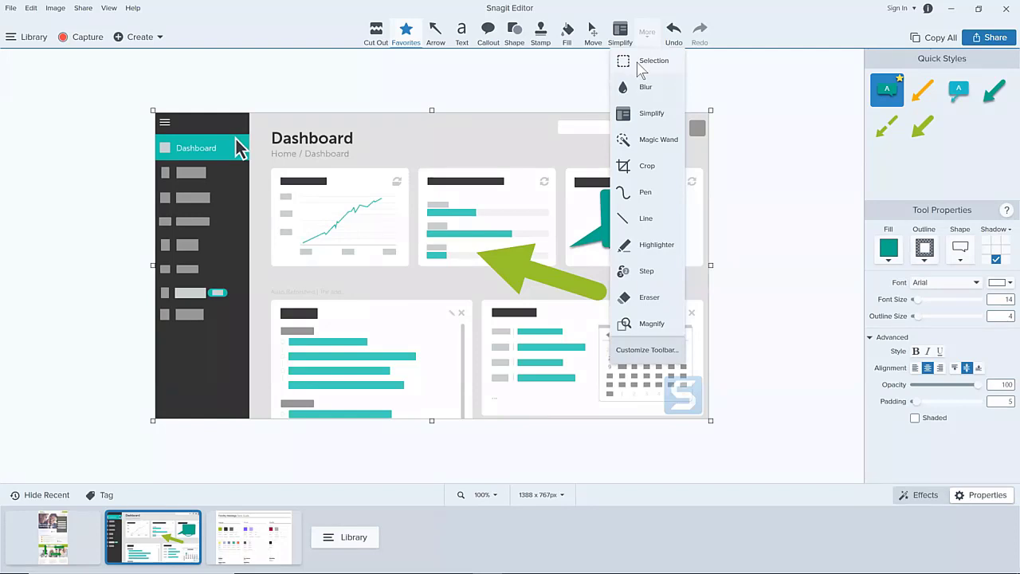
click(593, 35)
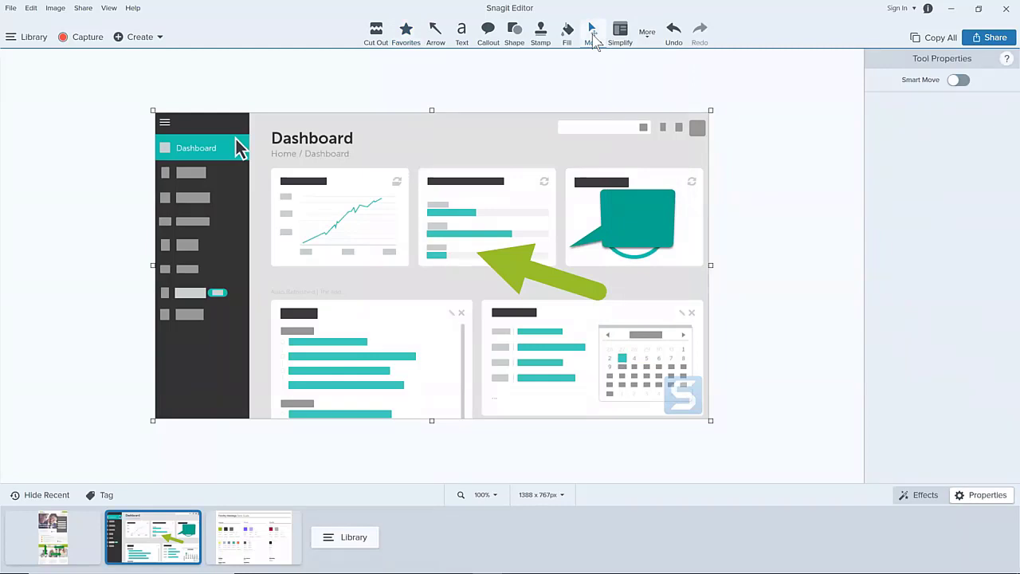
click(491, 36)
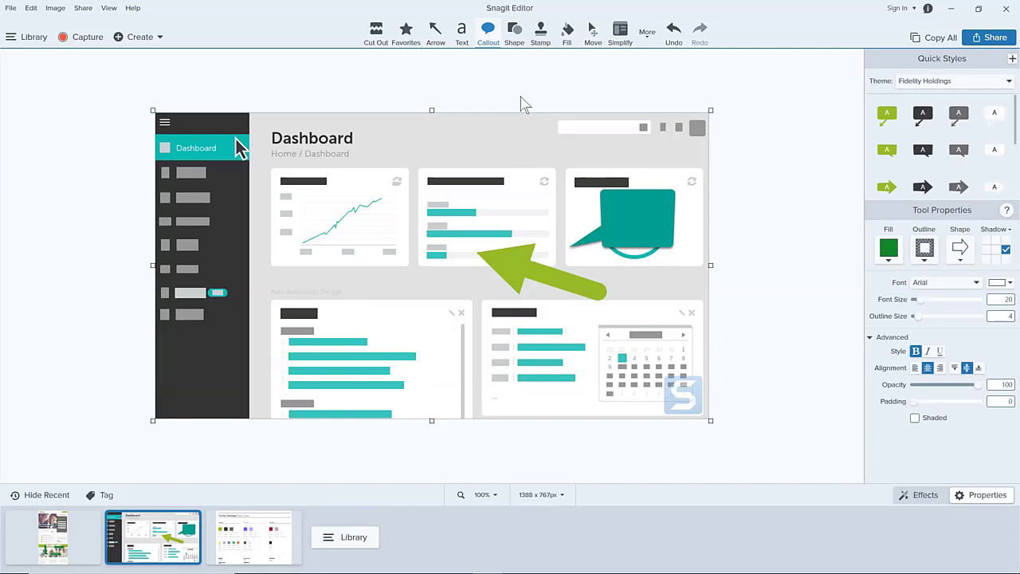
click(1003, 84)
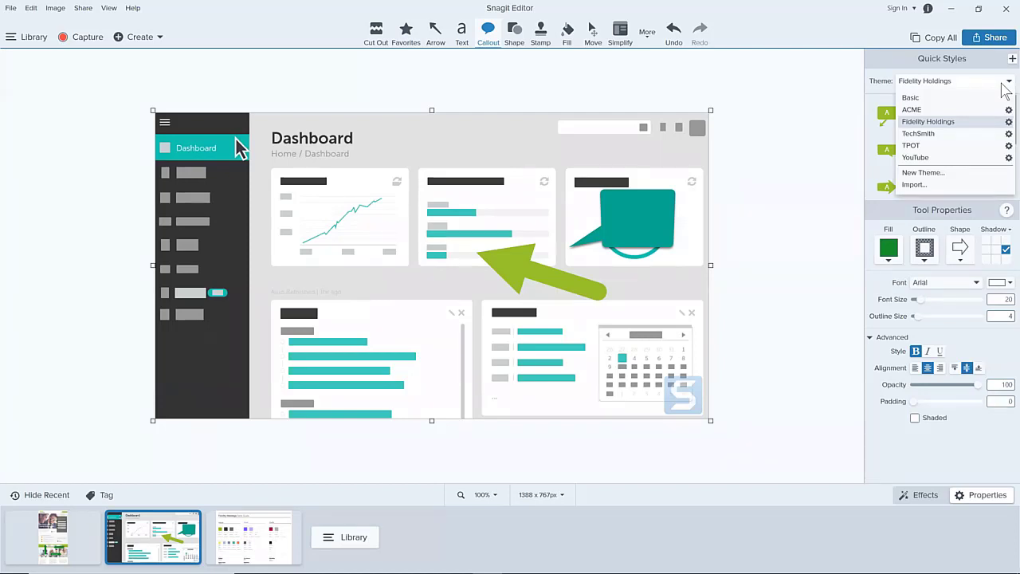
click(647, 37)
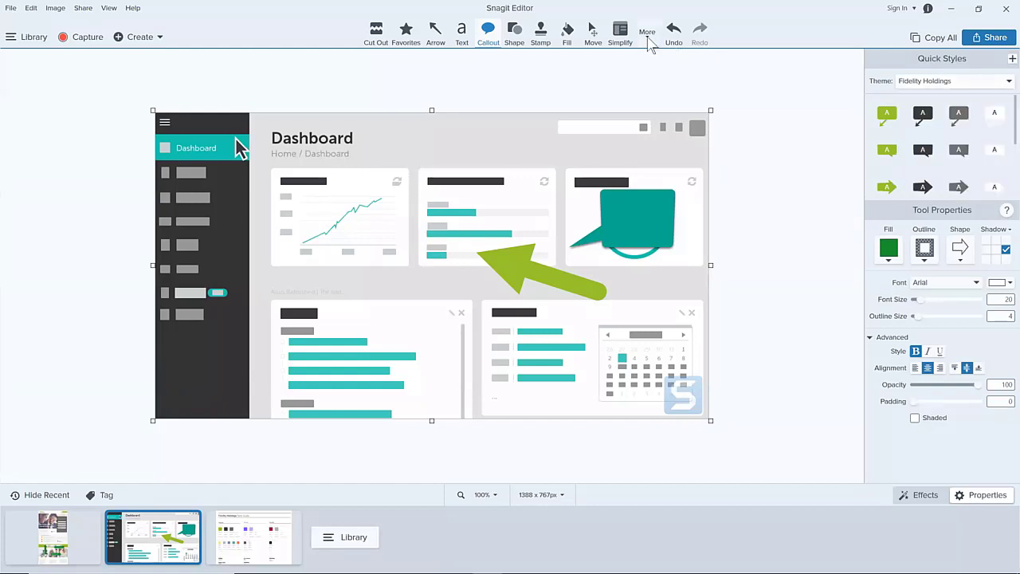
Place three dark circular step numbers 4, 5 and 6 near the gap between the line chart card and the middle card
click(647, 38)
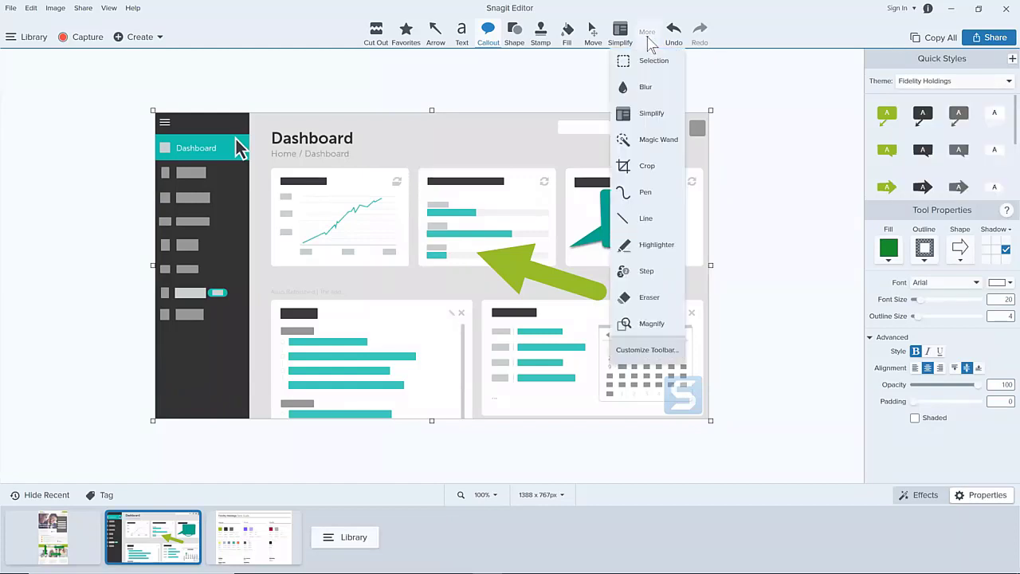
click(646, 275)
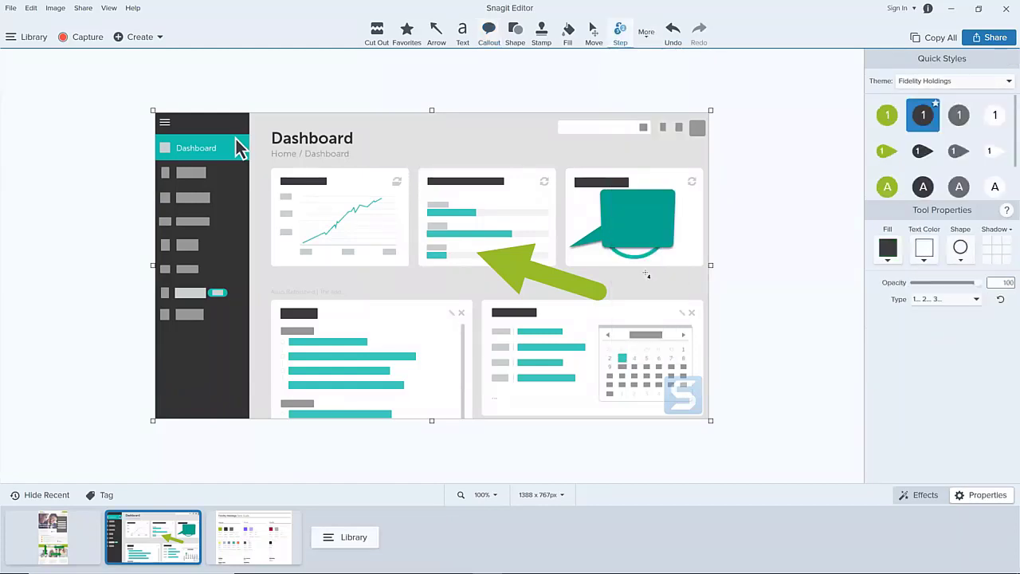
click(396, 222)
click(419, 255)
click(404, 270)
Select step numbers 4, 5 and 6 together and align them by their centers in a vertical column
click(594, 32)
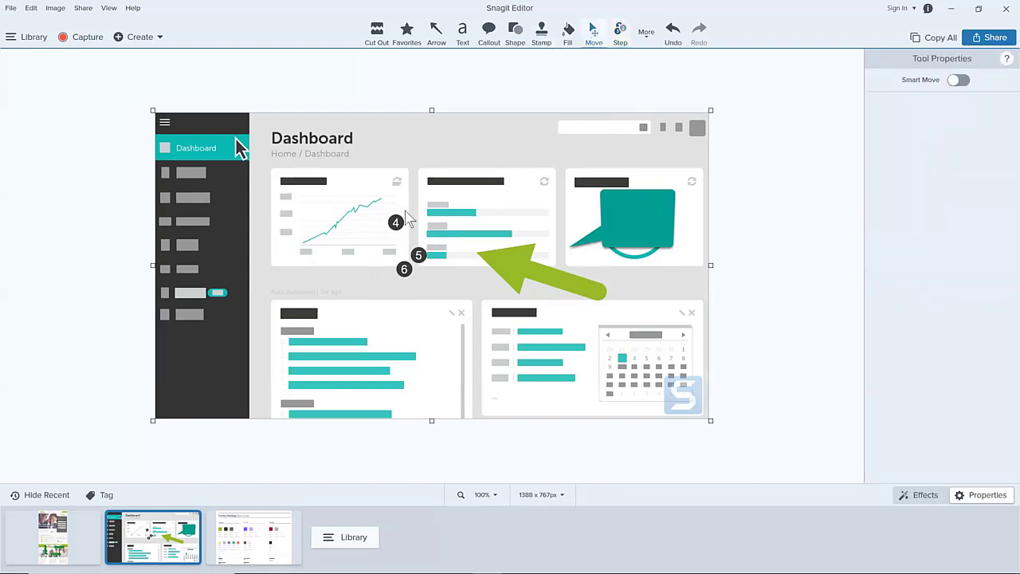
click(396, 222)
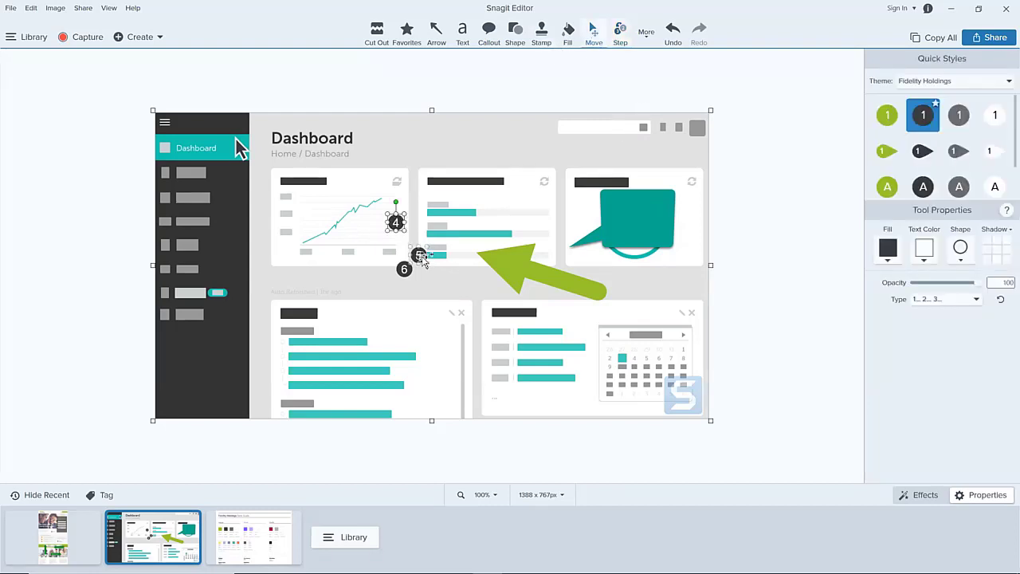
shift+click(420, 257)
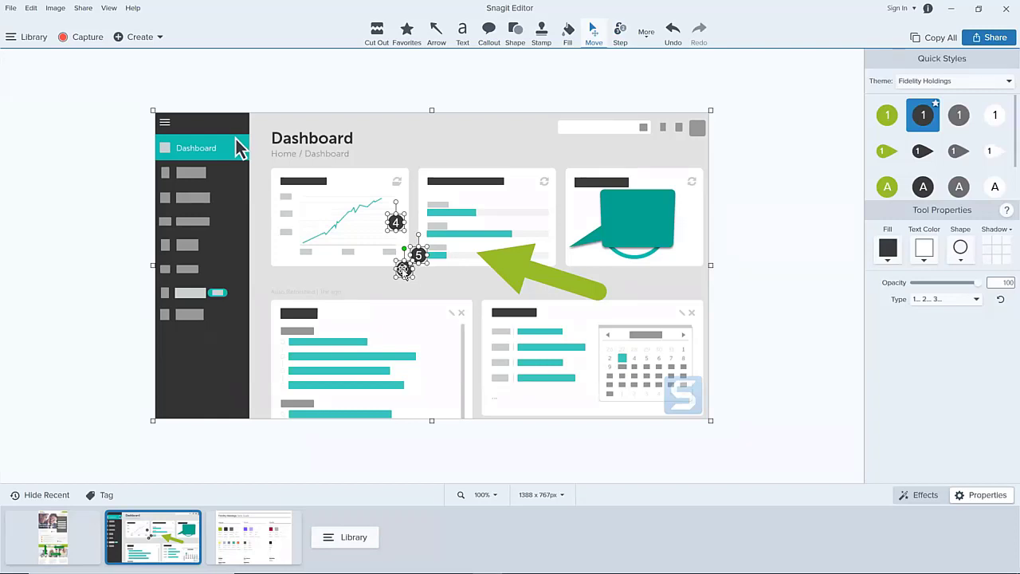
shift+click(403, 270)
right_click(404, 271)
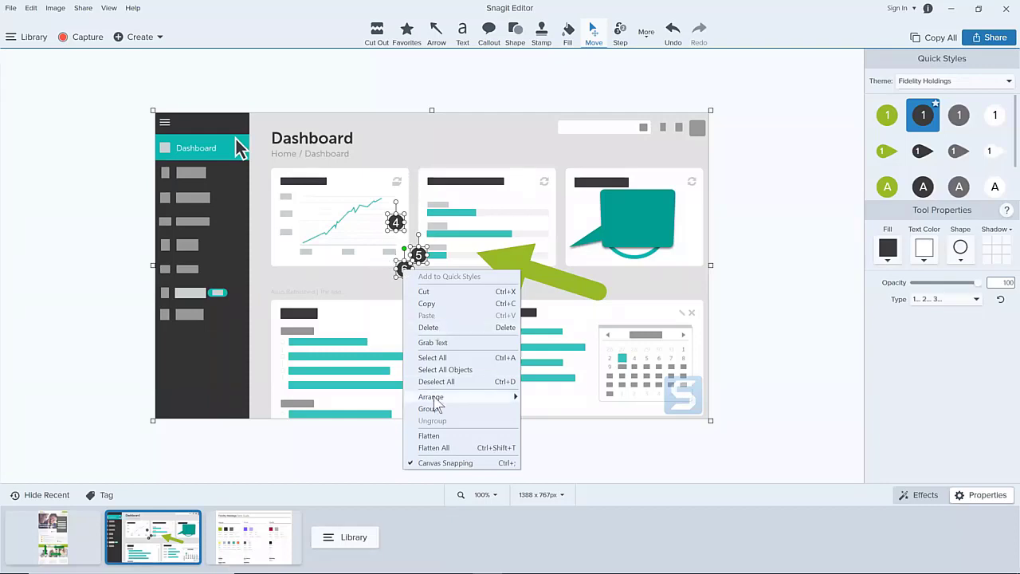
mouse_move(438, 398)
mouse_move(585, 451)
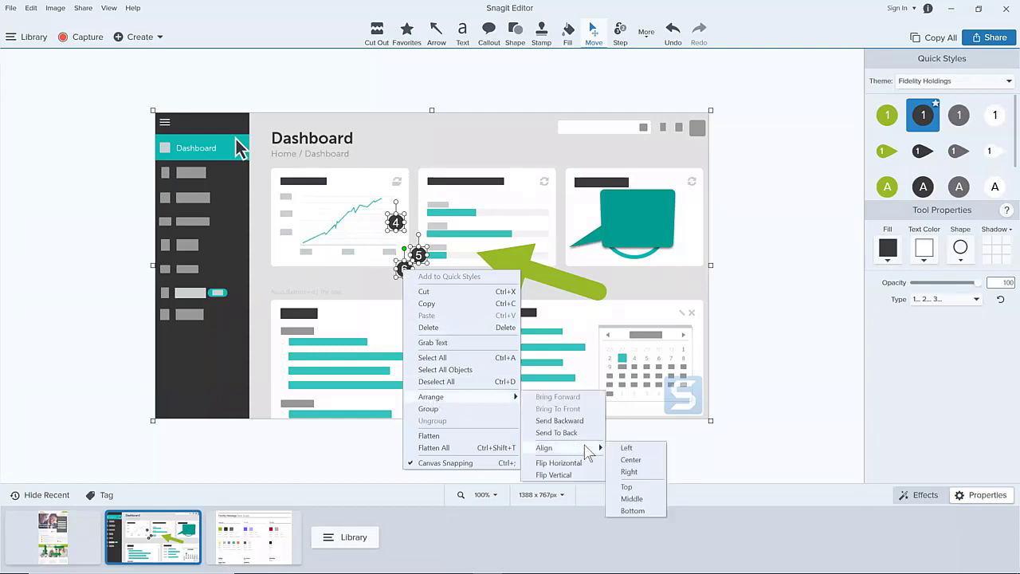
click(631, 460)
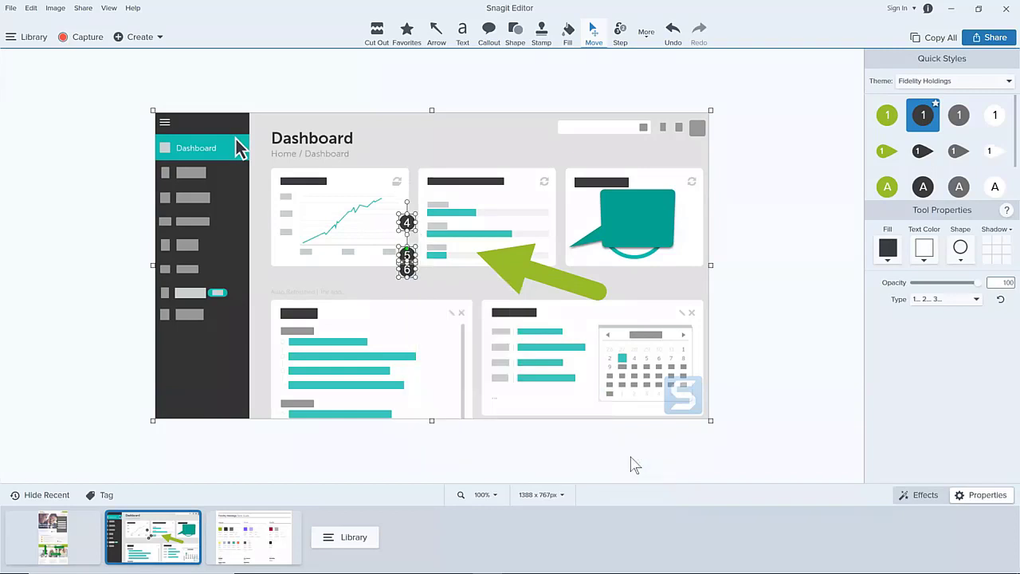
Align the three selected step numbers to the top and delete the overlapping stack
right_click(407, 267)
mouse_move(525, 397)
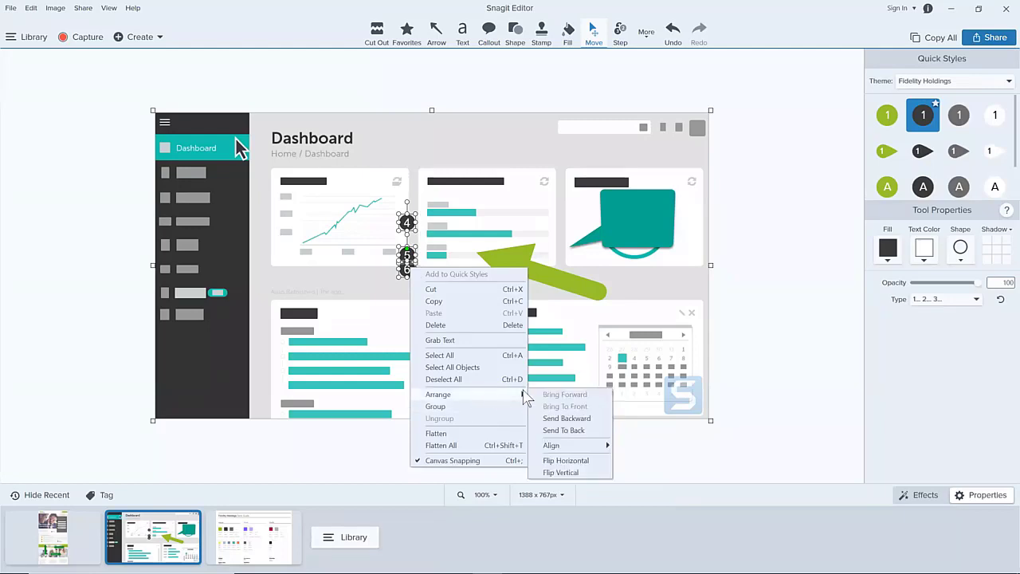
mouse_move(608, 444)
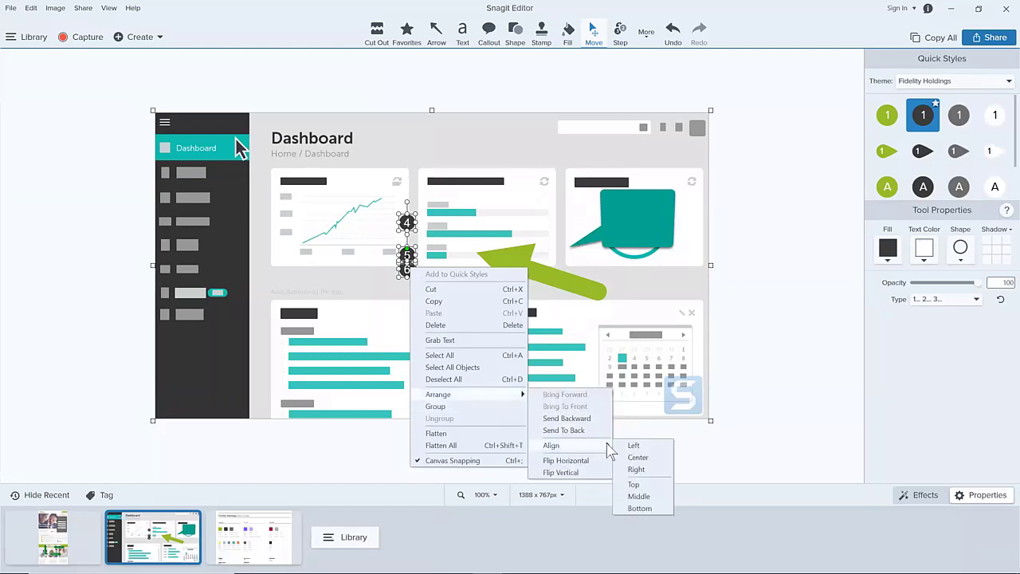
click(633, 483)
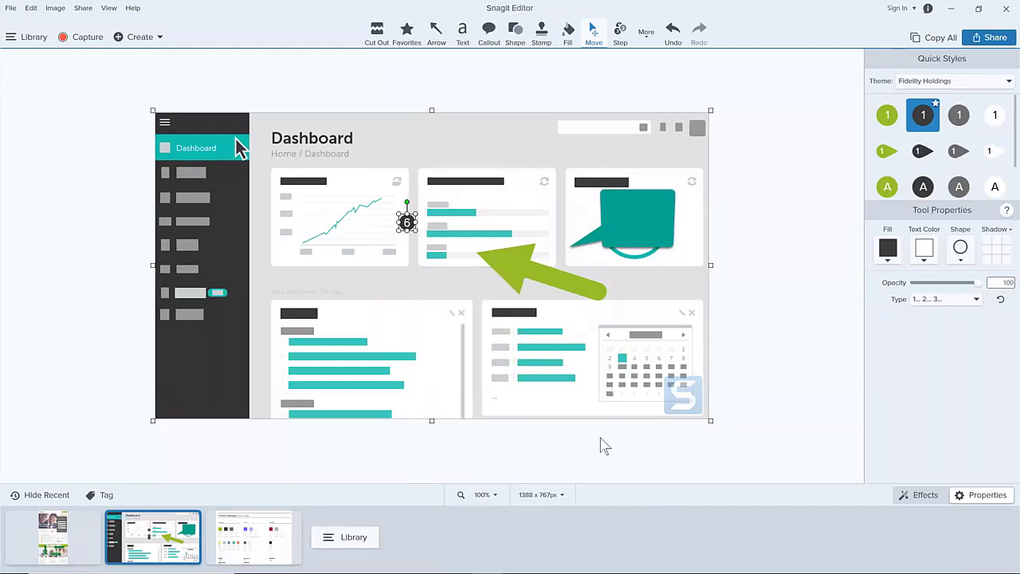
drag(406, 225, 431, 246)
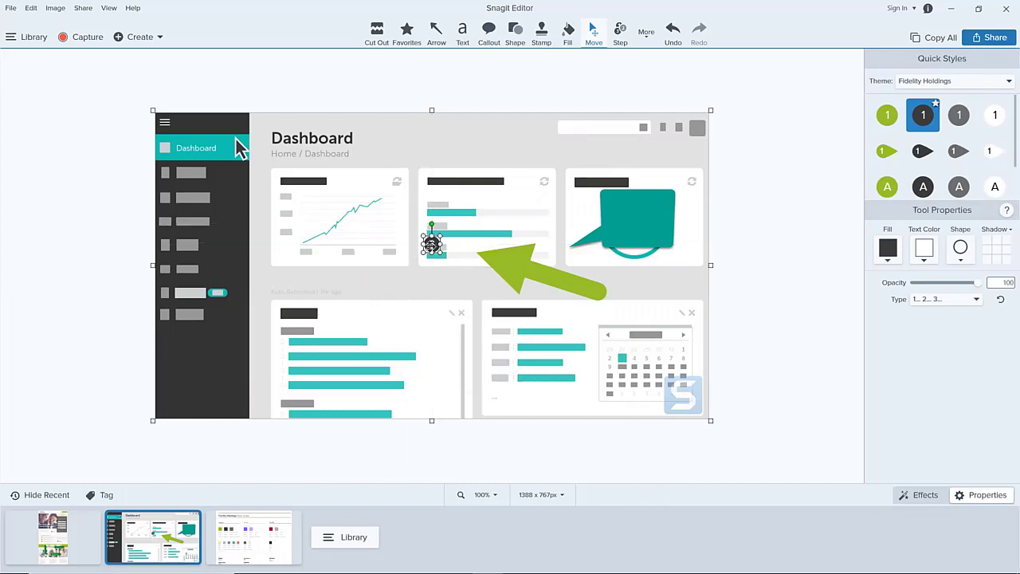
key(Delete)
click(56, 9)
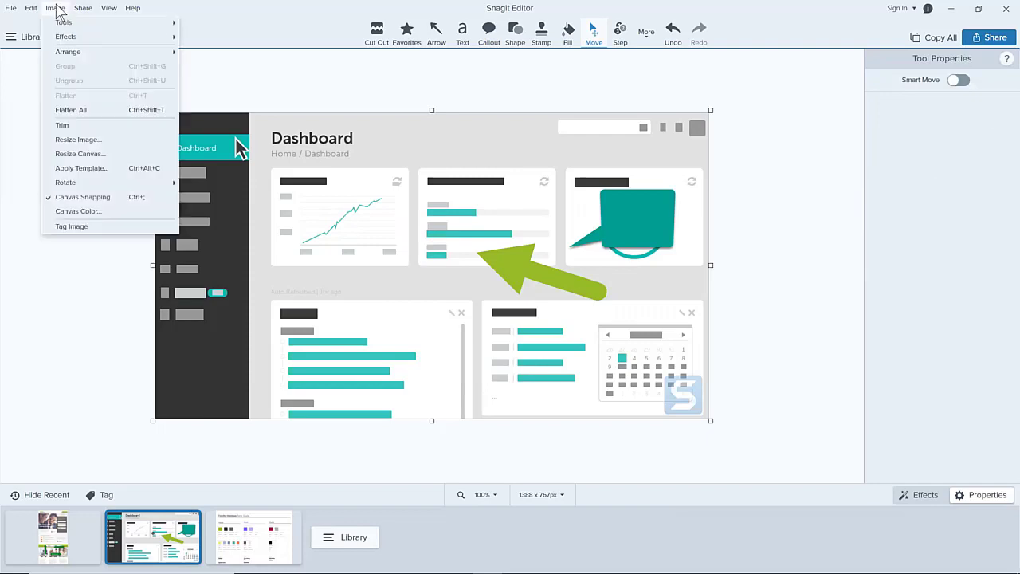
mouse_move(94, 55)
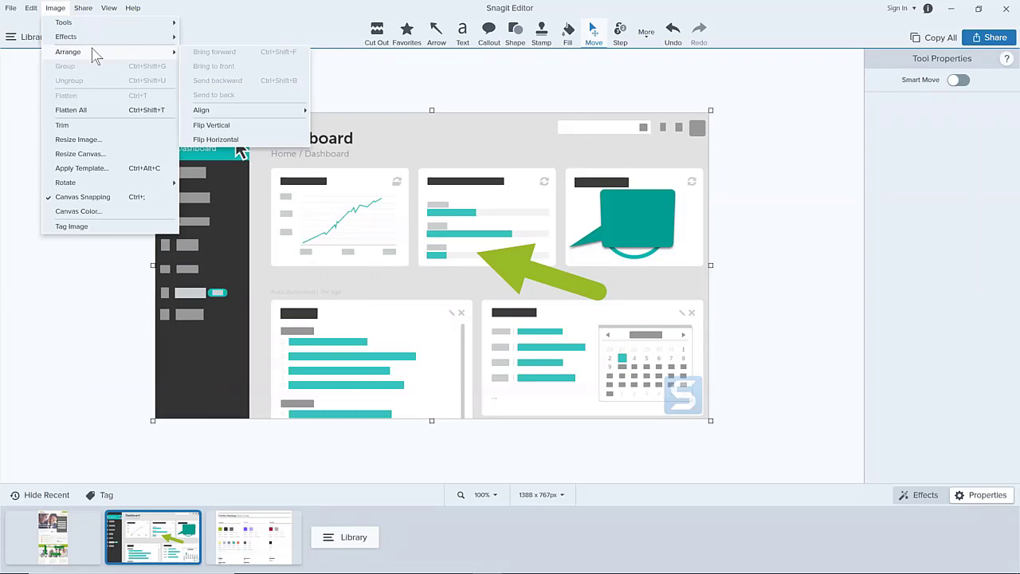
click(110, 254)
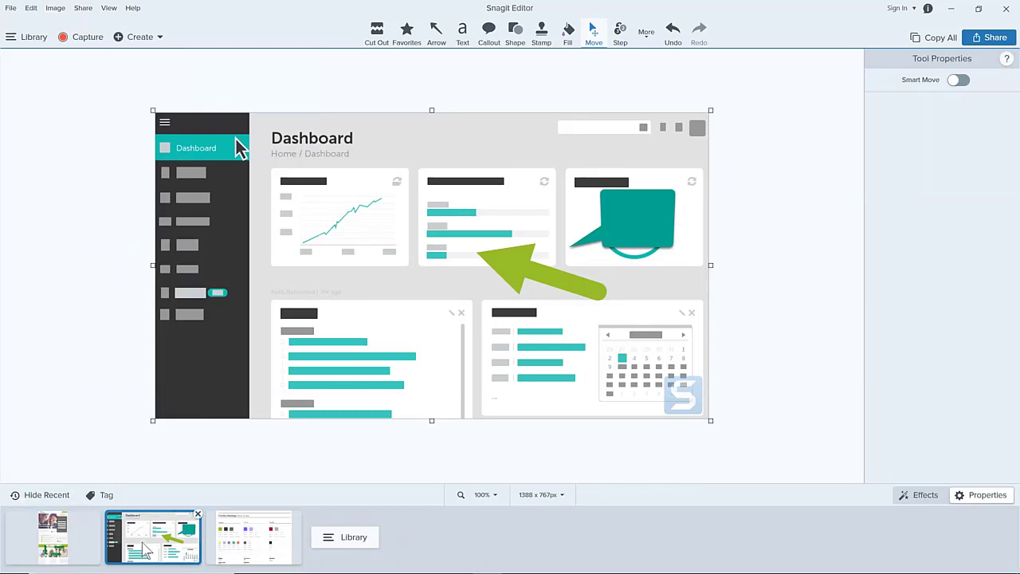
Recolor the thick green arrow dark gray and restore it with the saved thick green quick style
click(531, 278)
scroll(1005, 147, down, 1)
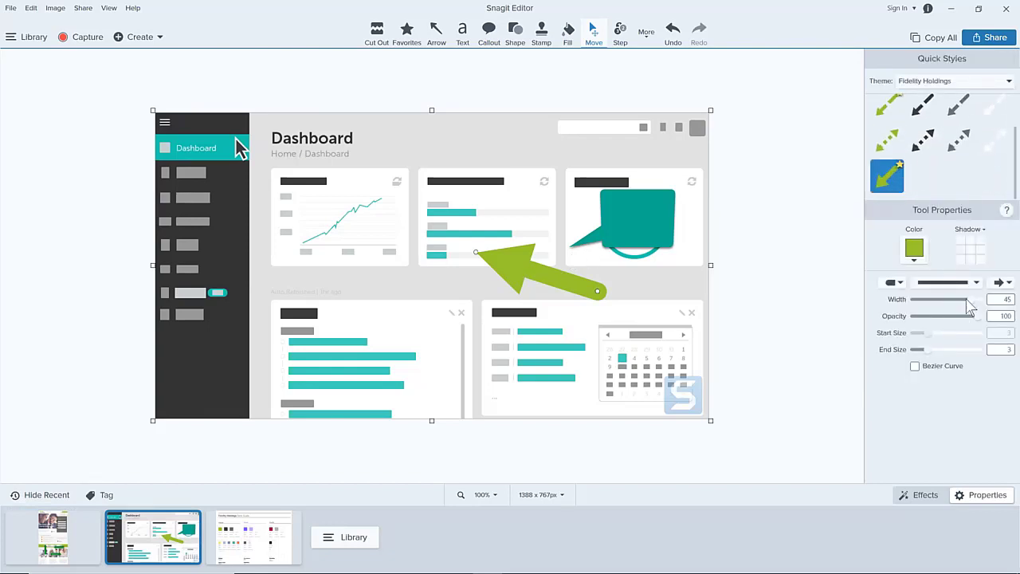
click(917, 255)
click(907, 282)
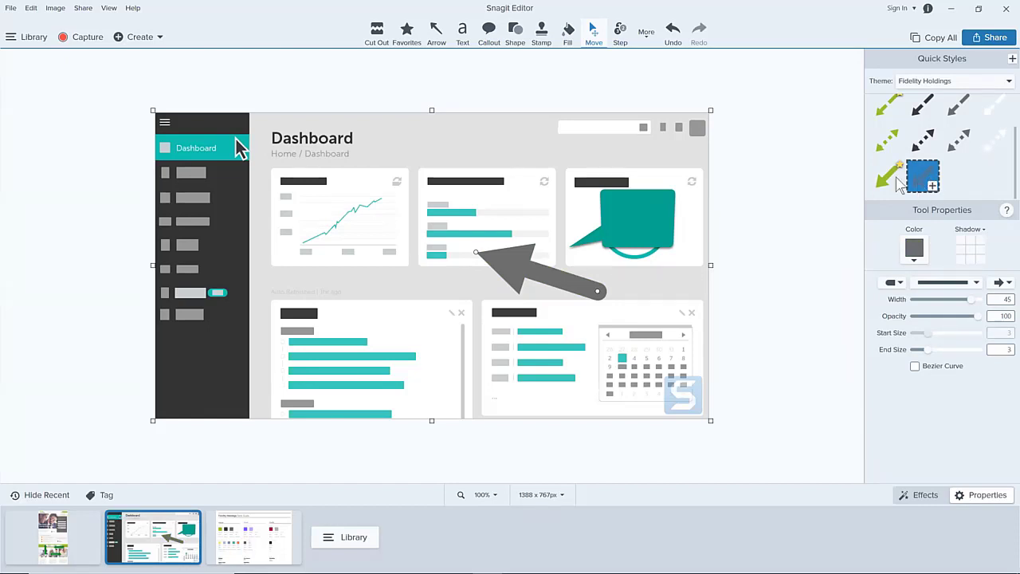
click(894, 179)
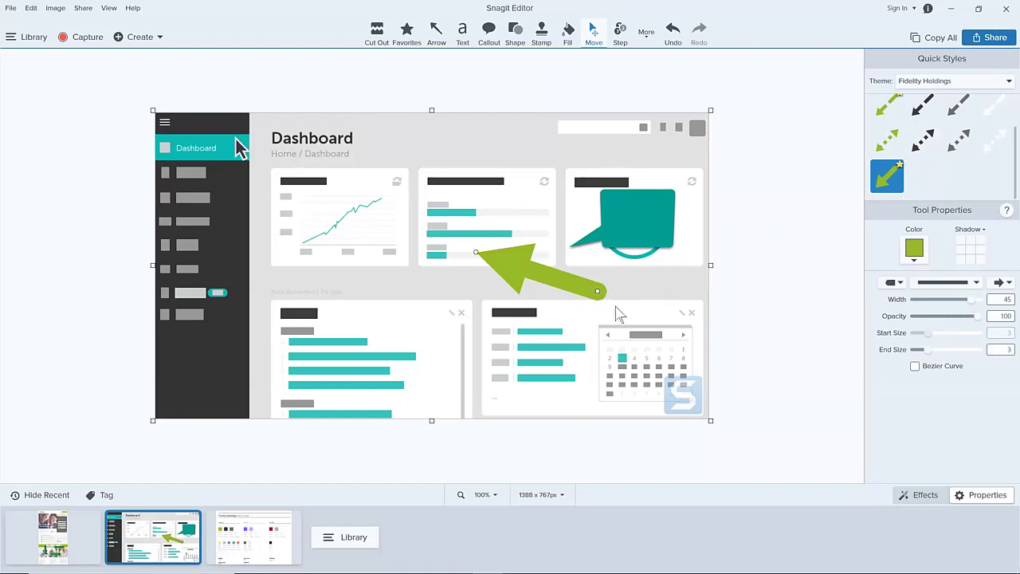
Extend the green arrow's tail to the calendar card's upper edge, trying the white dotted double-headed style before reapplying the thick green one
drag(597, 291, 633, 306)
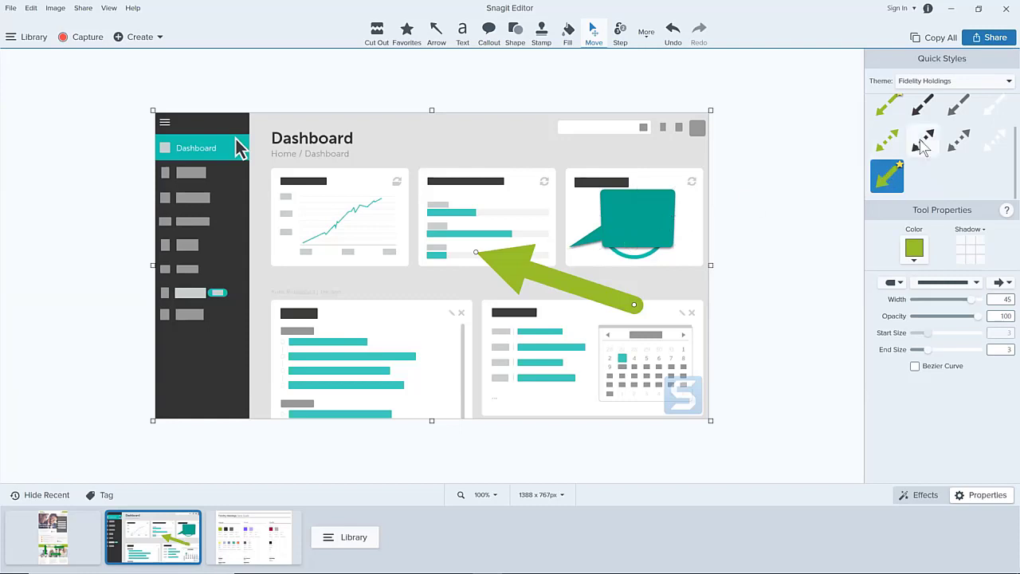
click(994, 141)
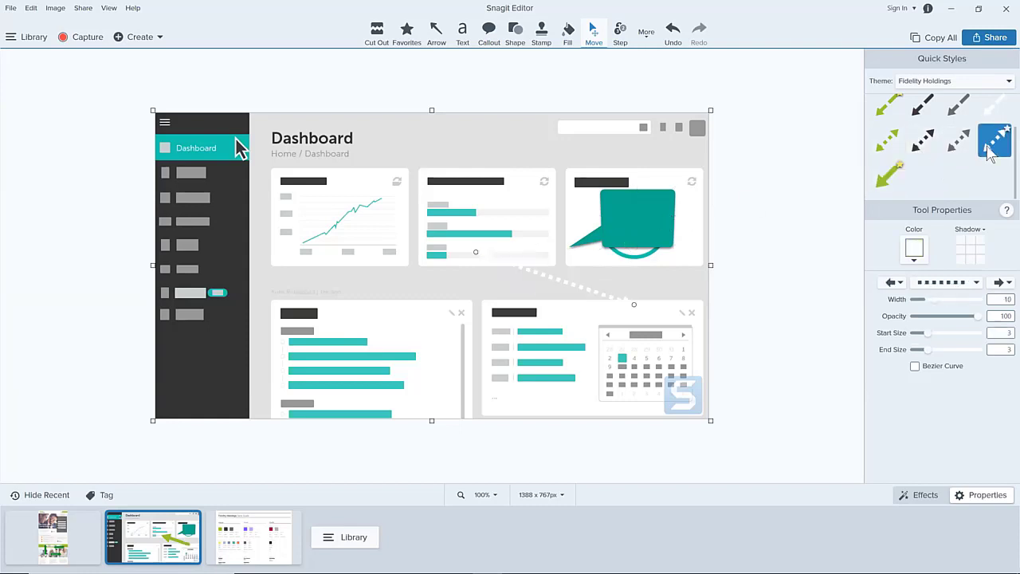
click(890, 183)
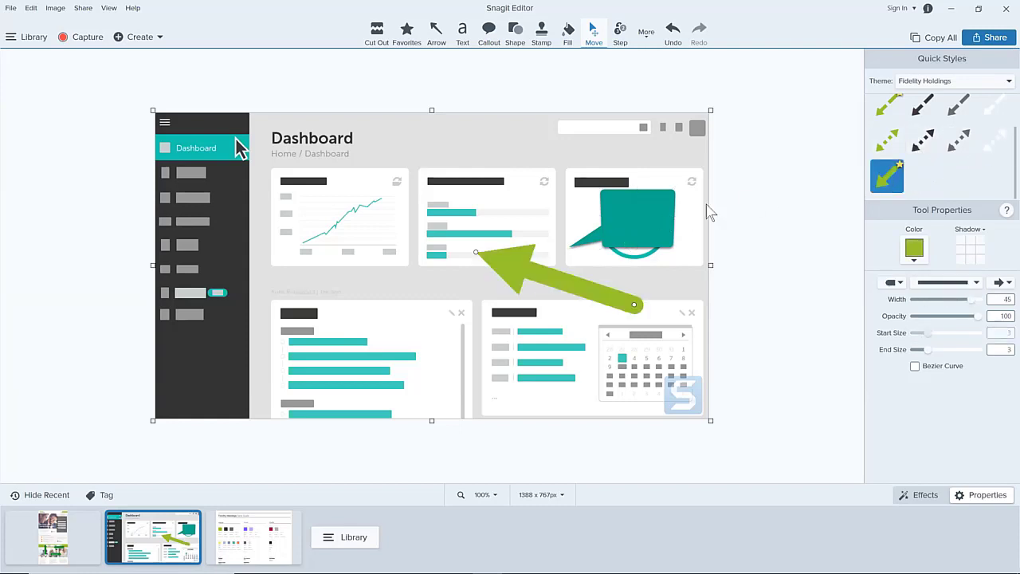
click(687, 214)
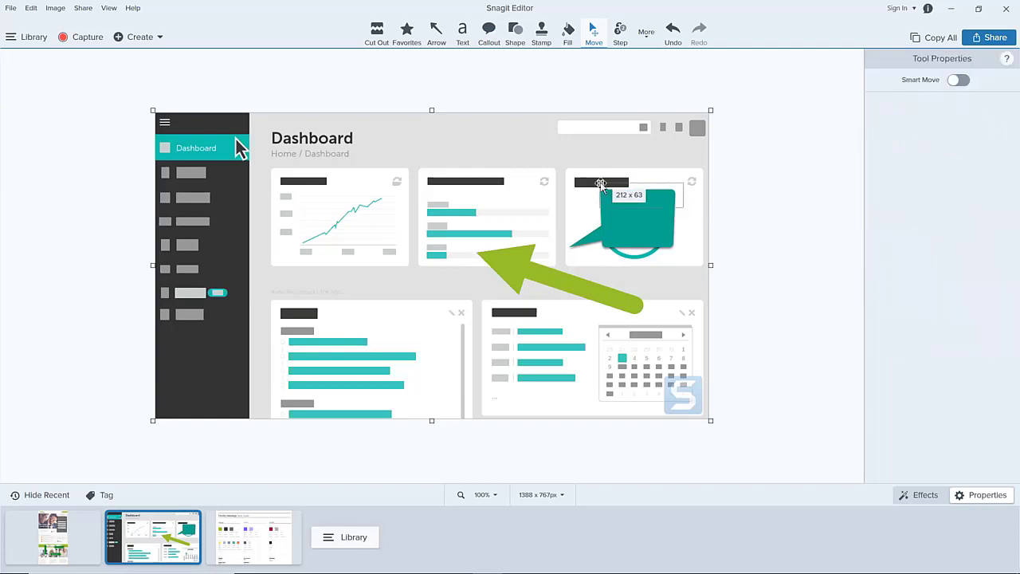
click(539, 275)
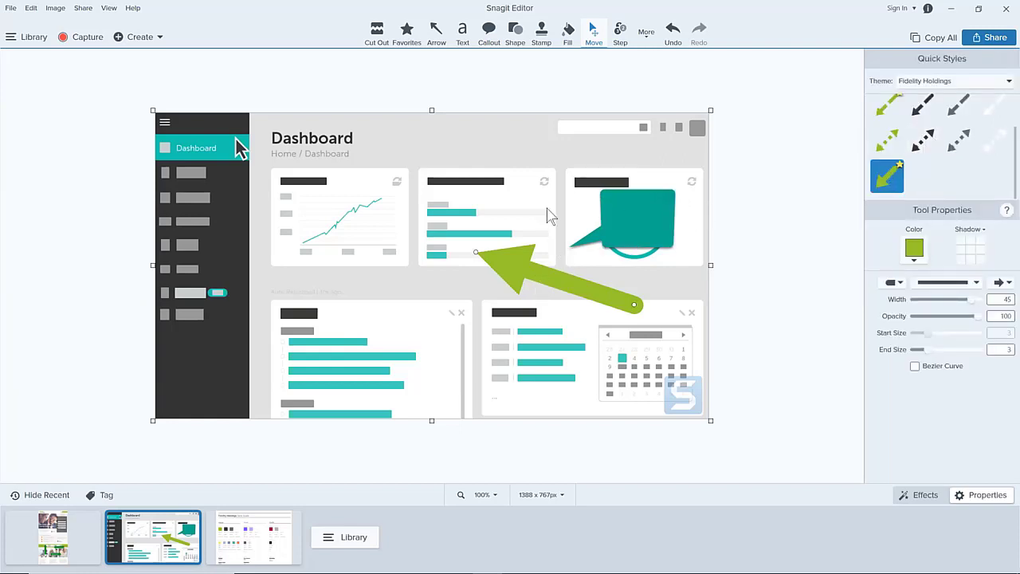
click(386, 285)
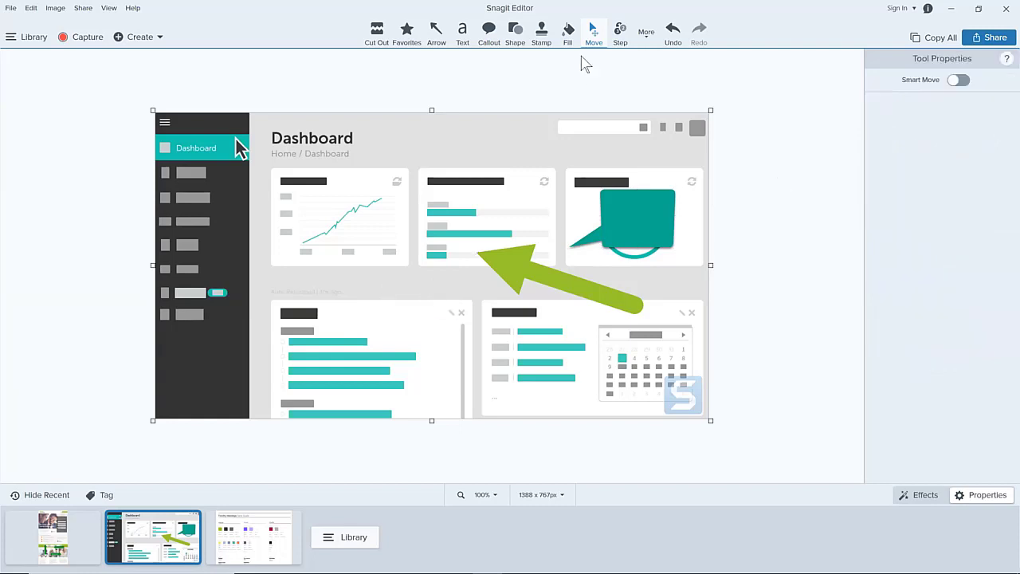
Draw a second thick green arrow pointing up to the middle card's first bar and recolor it dark gray
click(436, 39)
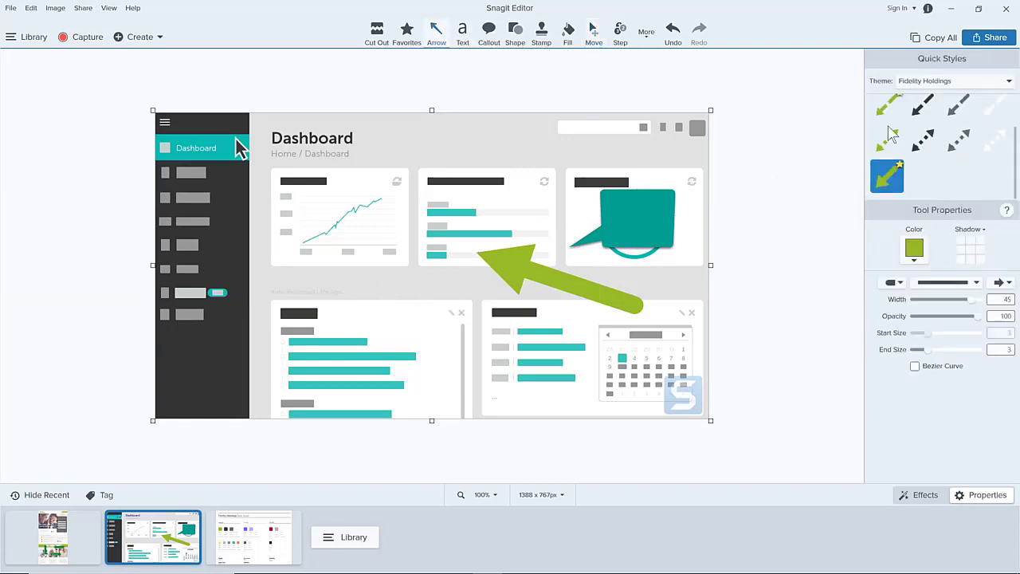
mouse_move(351, 301)
mouse_down()
mouse_move(452, 253)
mouse_move(489, 200)
mouse_move(473, 221)
mouse_up()
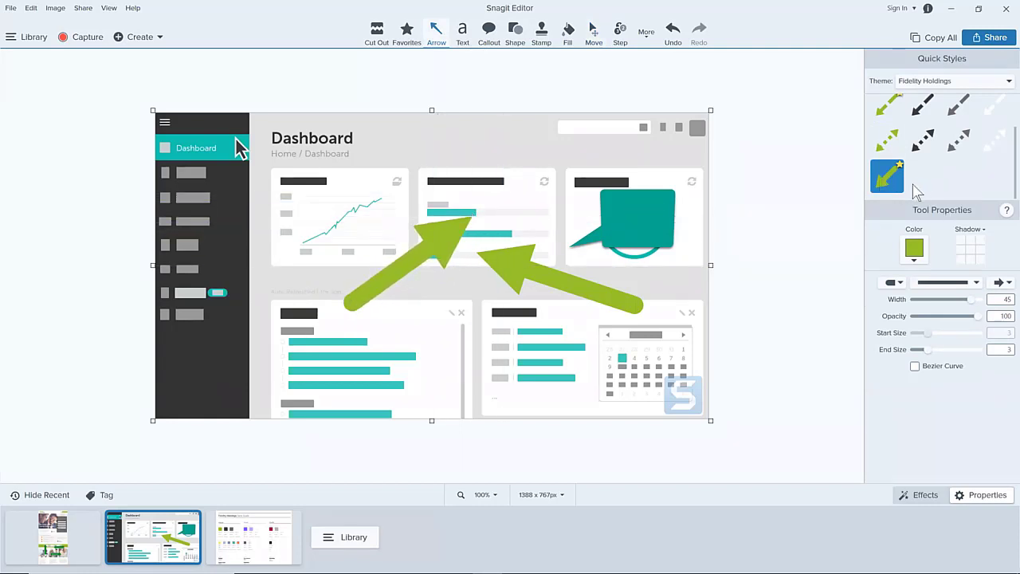
click(914, 260)
click(905, 282)
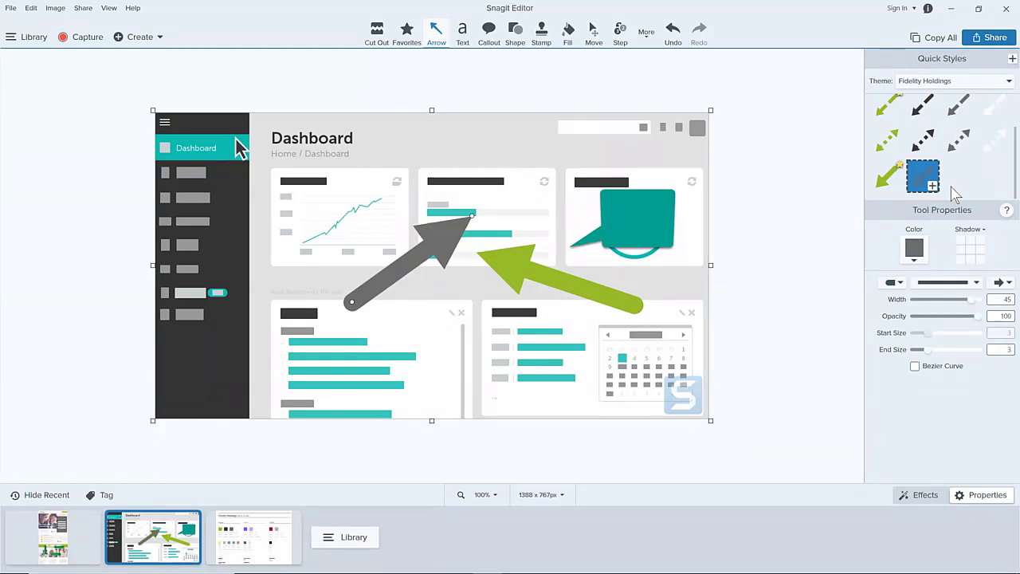
Reapply the saved thick green quick style to the new arrow and delete that quick style from the Fidelity Holdings theme
right_click(927, 185)
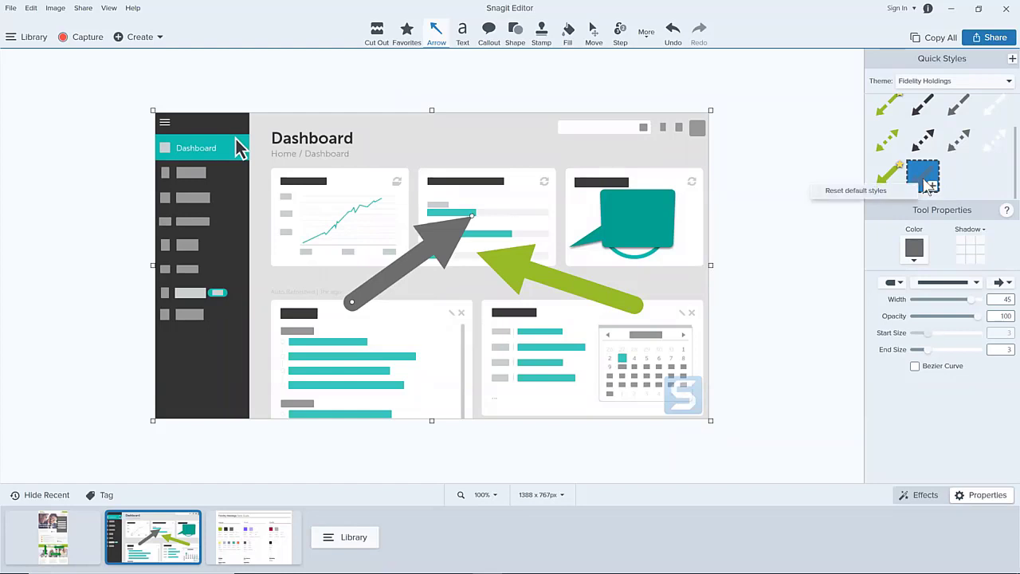
click(945, 169)
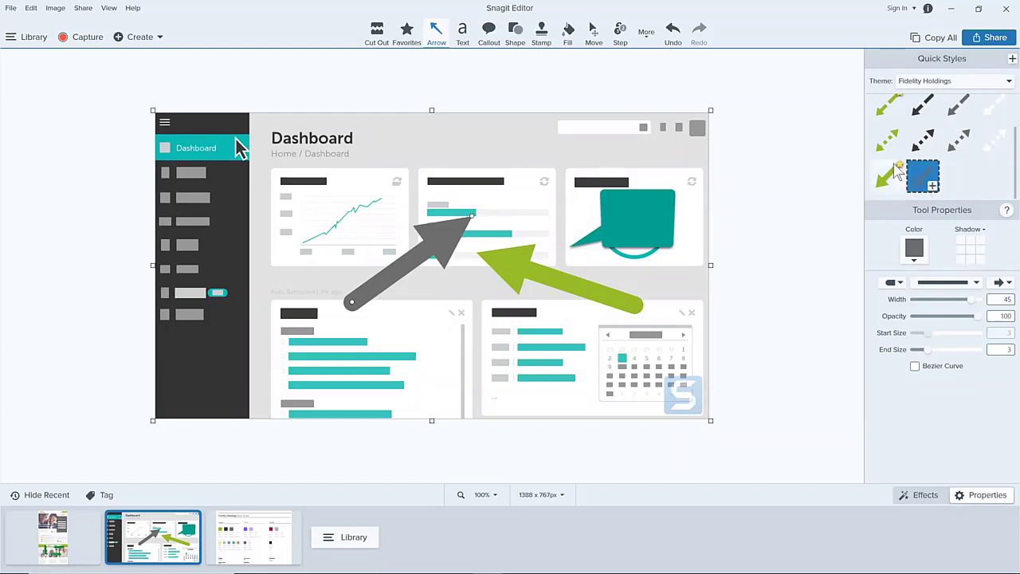
click(893, 165)
right_click(891, 180)
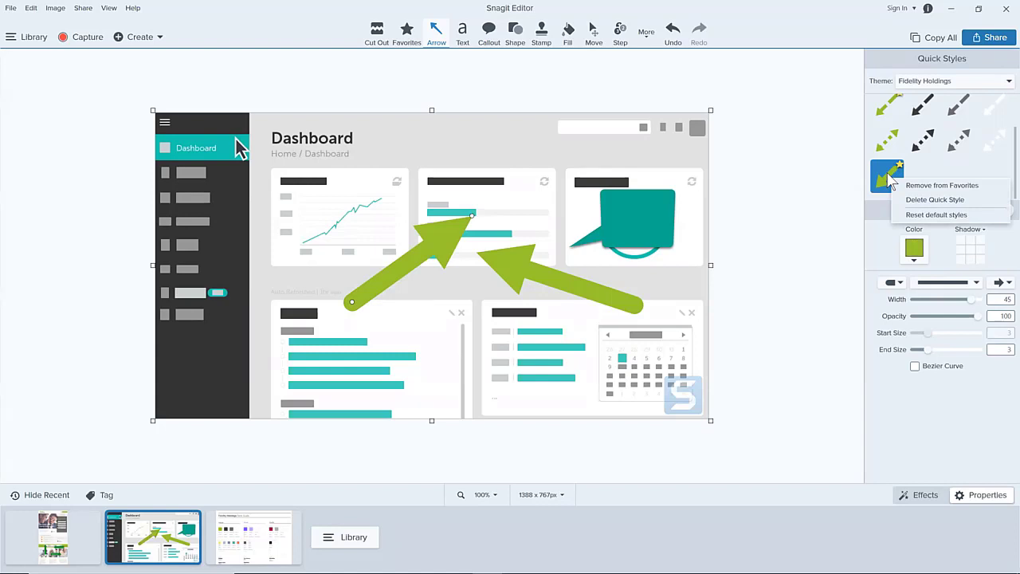
click(937, 200)
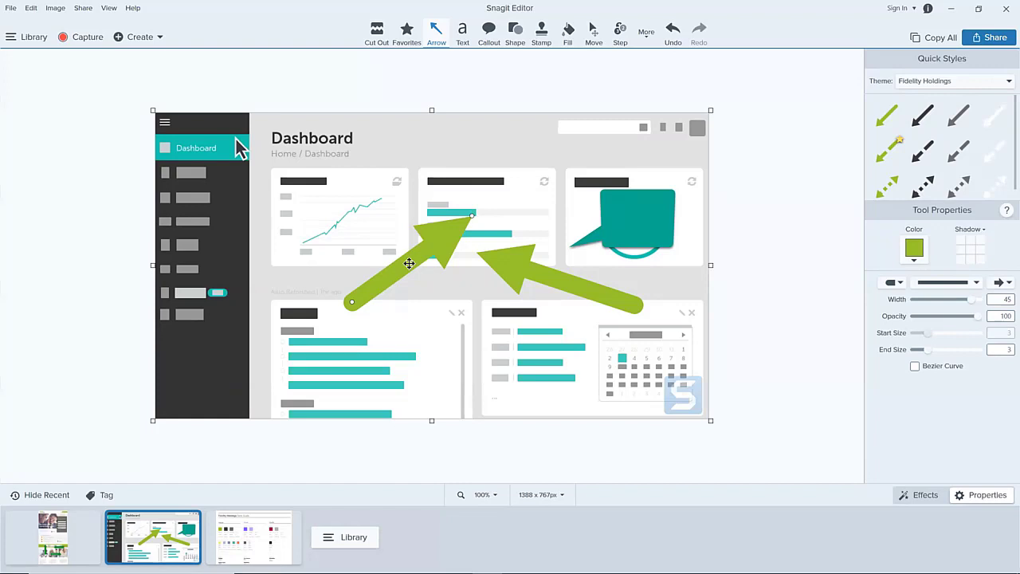
Delete both thick green arrows, the teal callout and the cursor object from the dashboard image
key(Delete)
click(508, 269)
key(Delete)
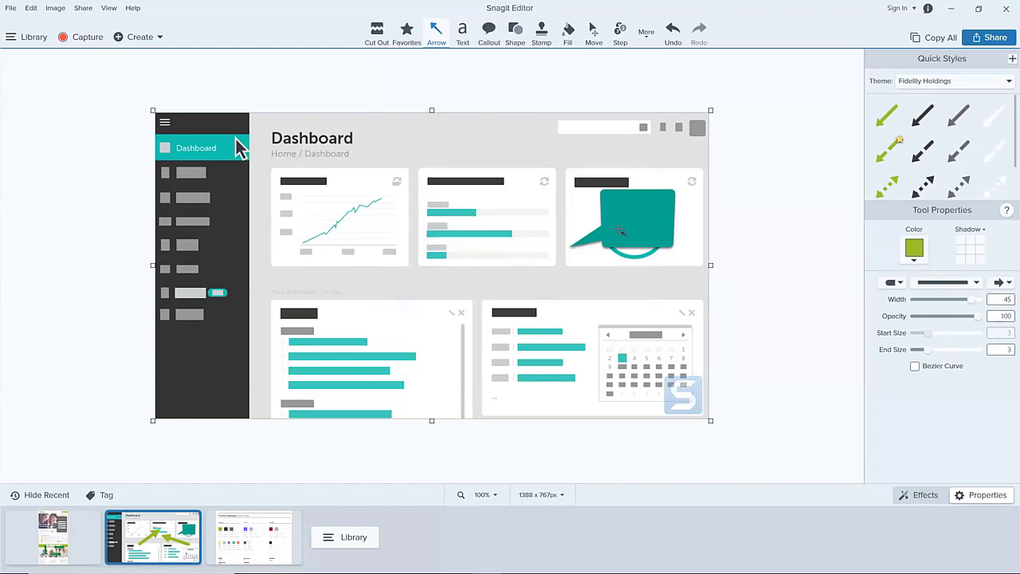
click(619, 229)
key(Delete)
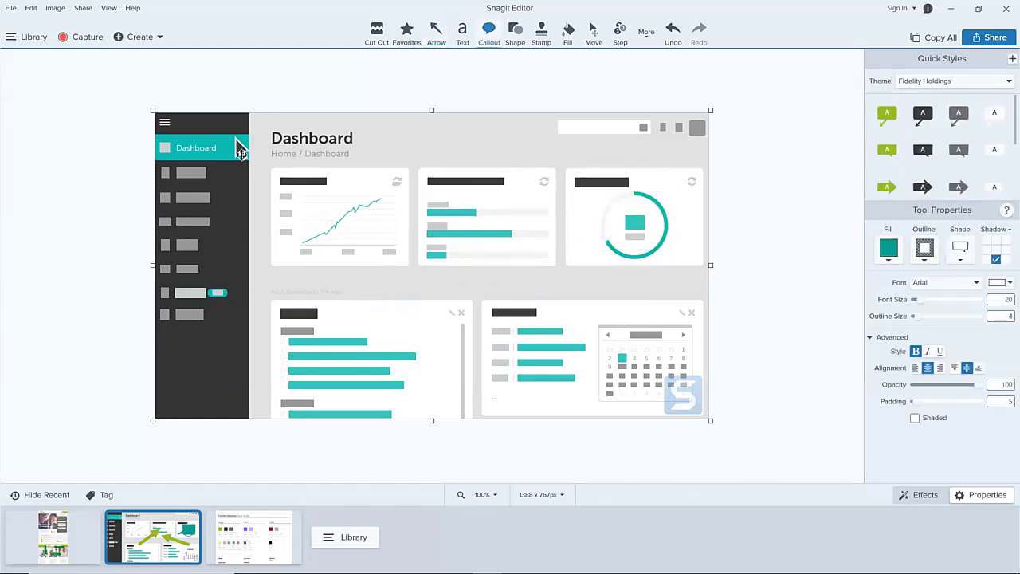
click(243, 152)
key(Delete)
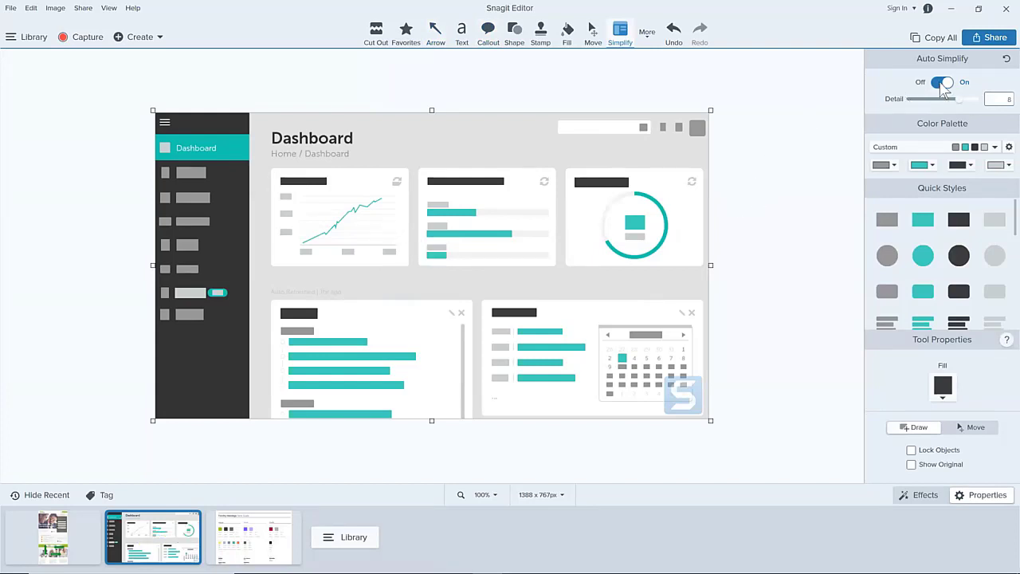
Try the Magic Wand on the first teal bar in the lower-left card and switch to the Selection tool
click(648, 35)
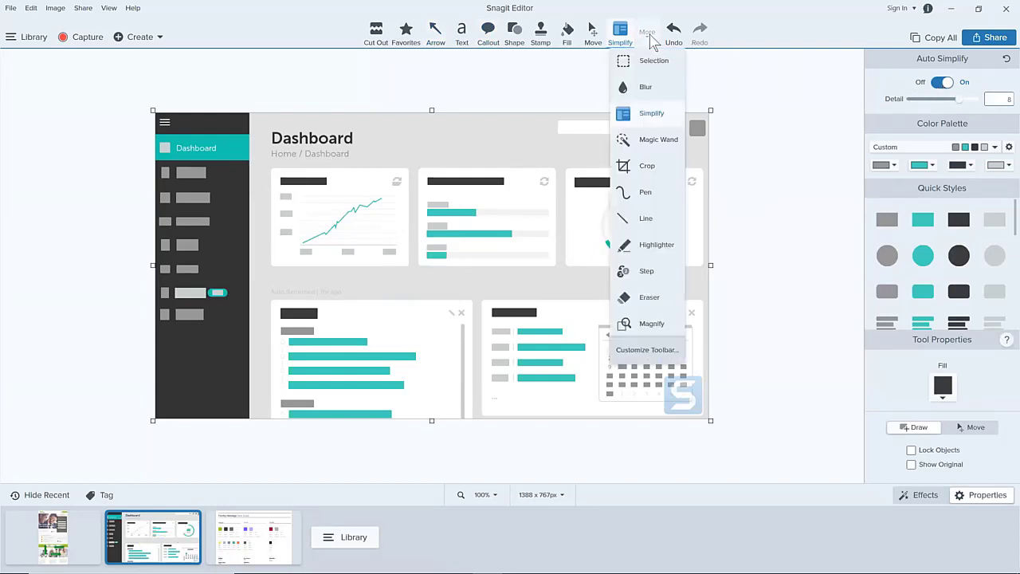
click(647, 144)
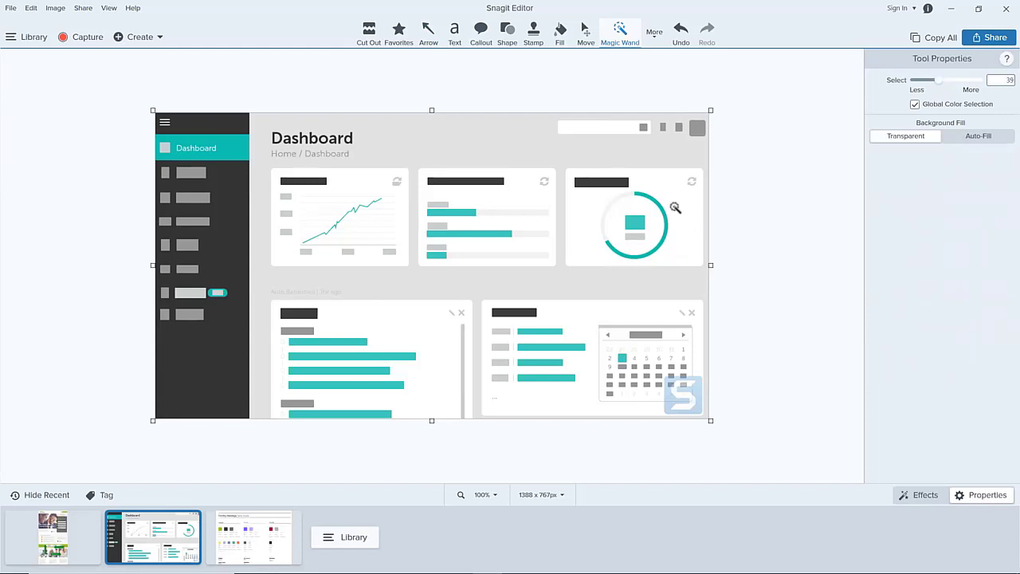
click(328, 342)
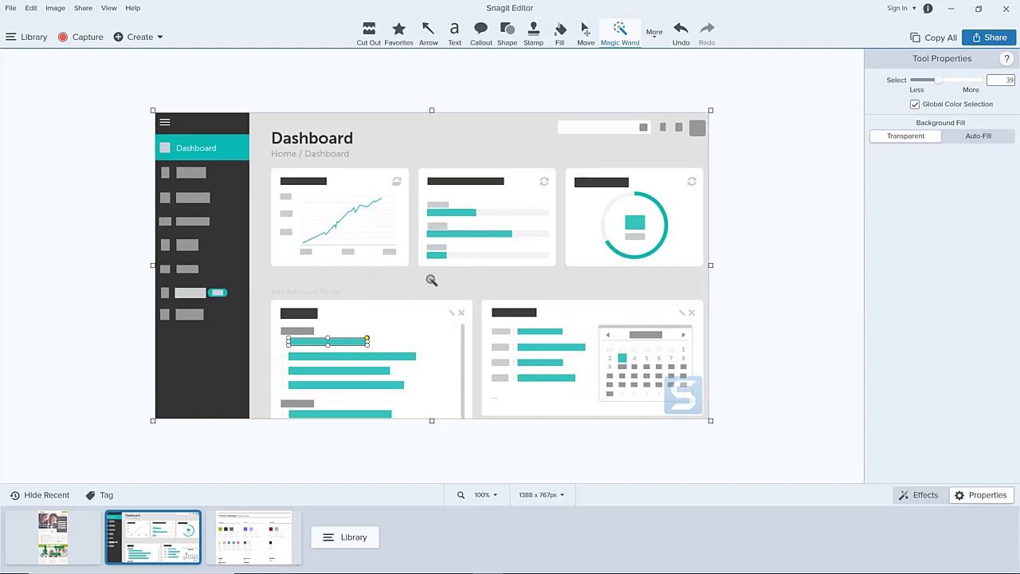
click(586, 35)
click(653, 34)
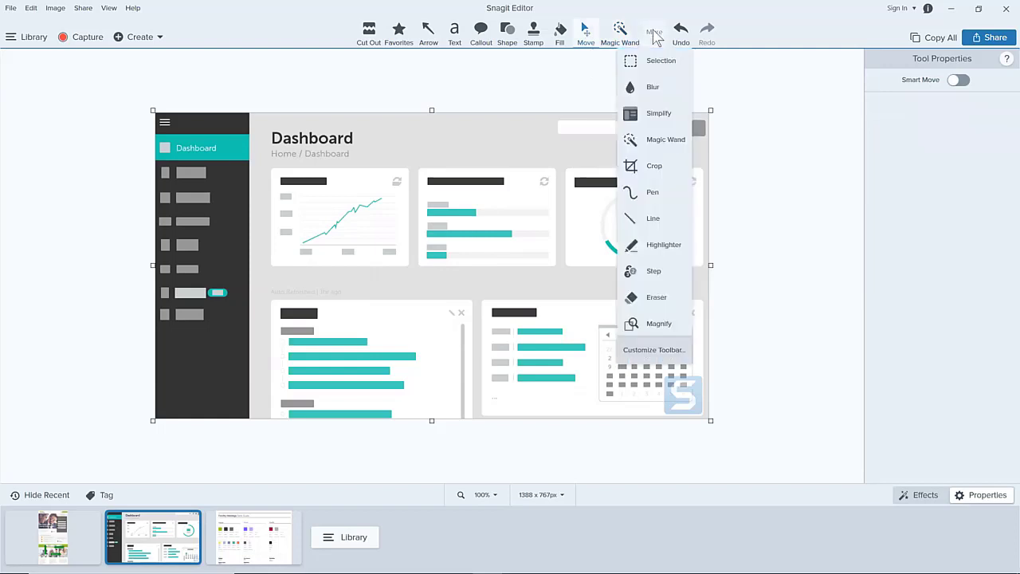
click(668, 61)
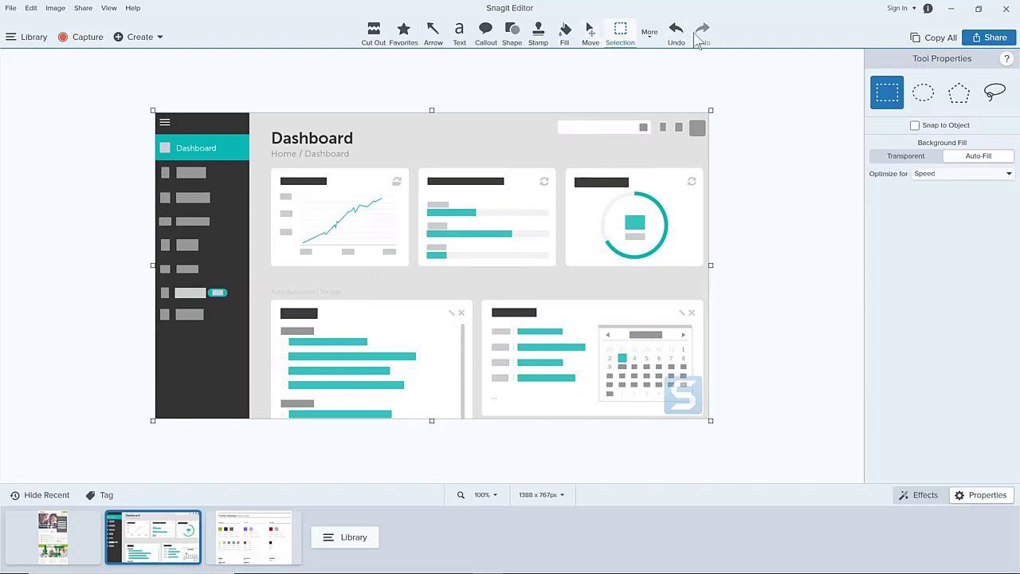
Try the Magic Wand on the middle card's teal bars and the dark areas with Global Color Selection, then clear the selection
click(652, 38)
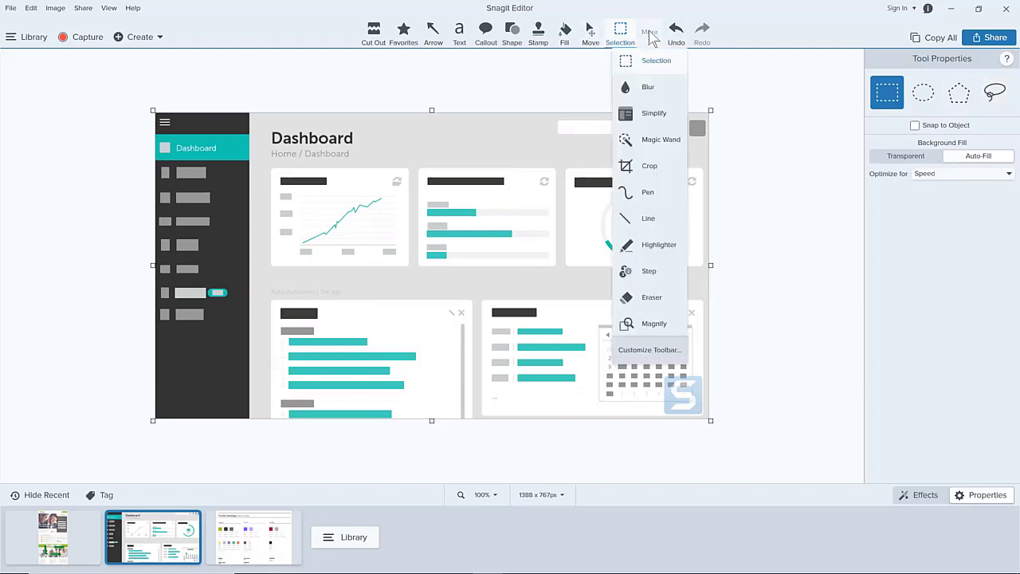
click(657, 139)
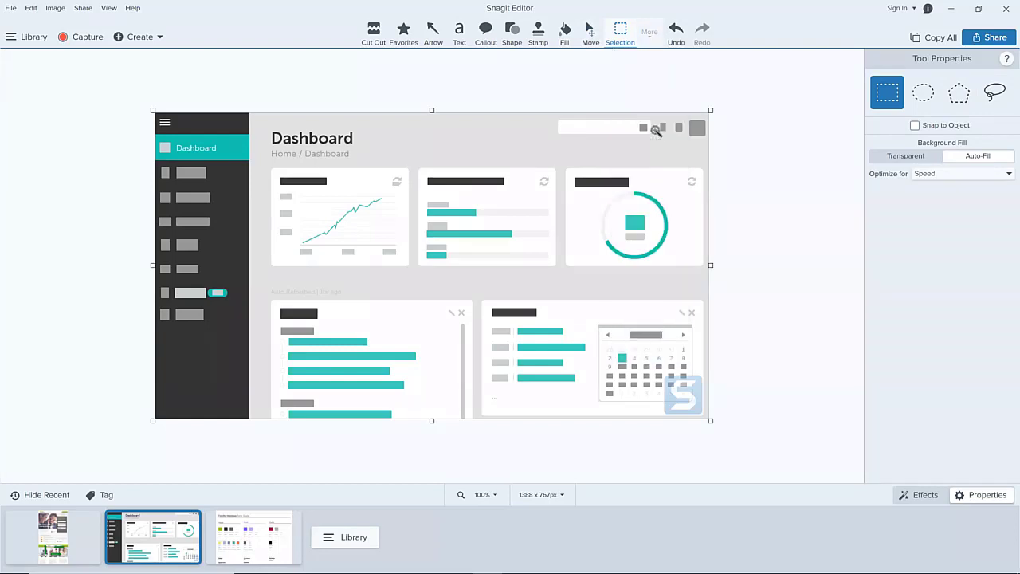
click(454, 213)
click(470, 234)
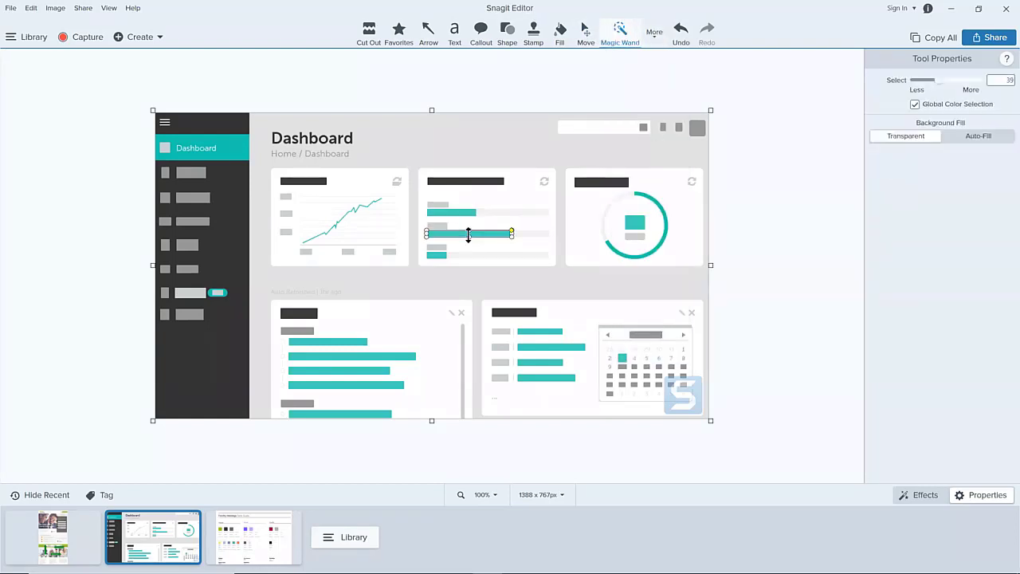
click(436, 255)
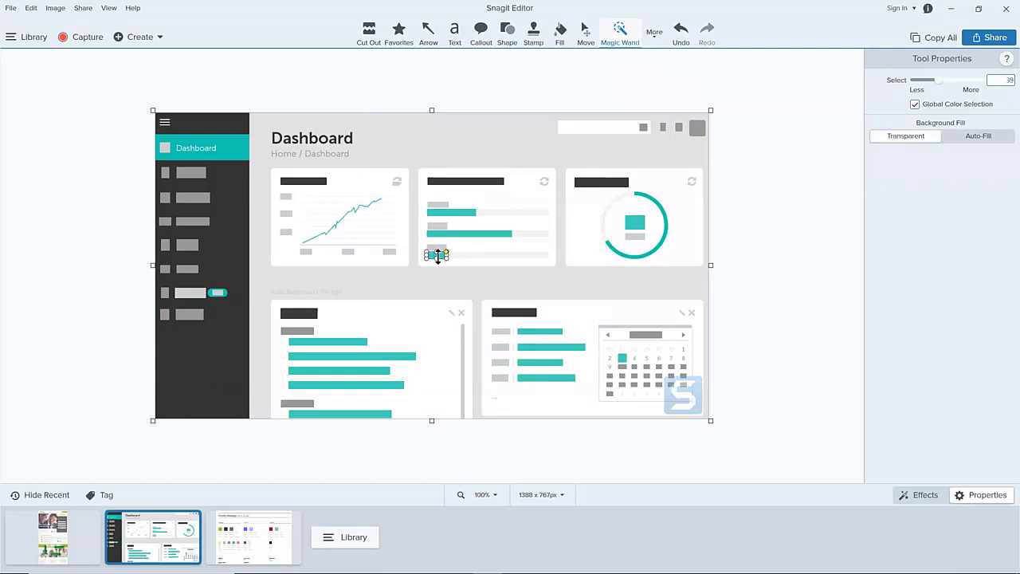
click(653, 247)
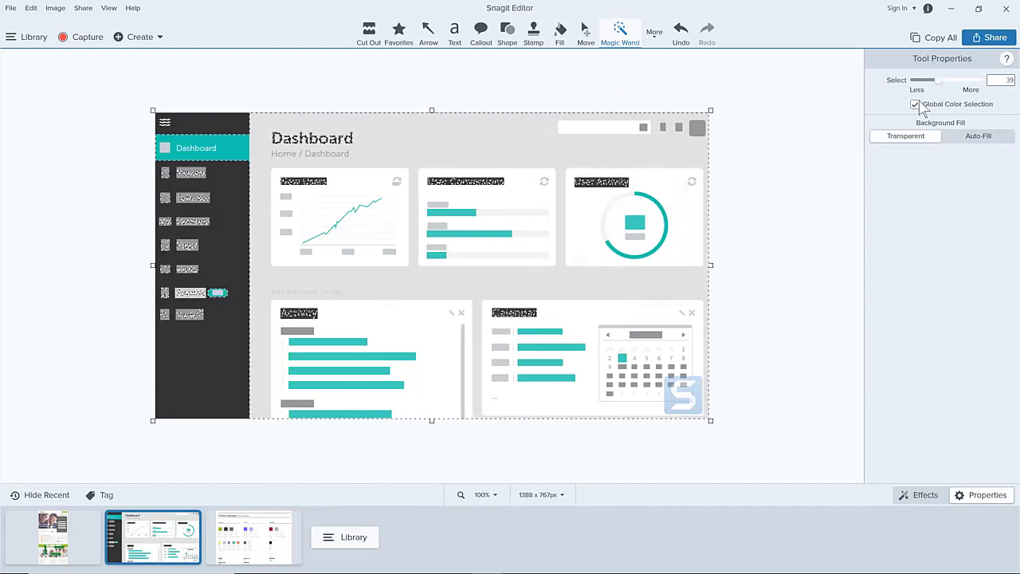
click(755, 160)
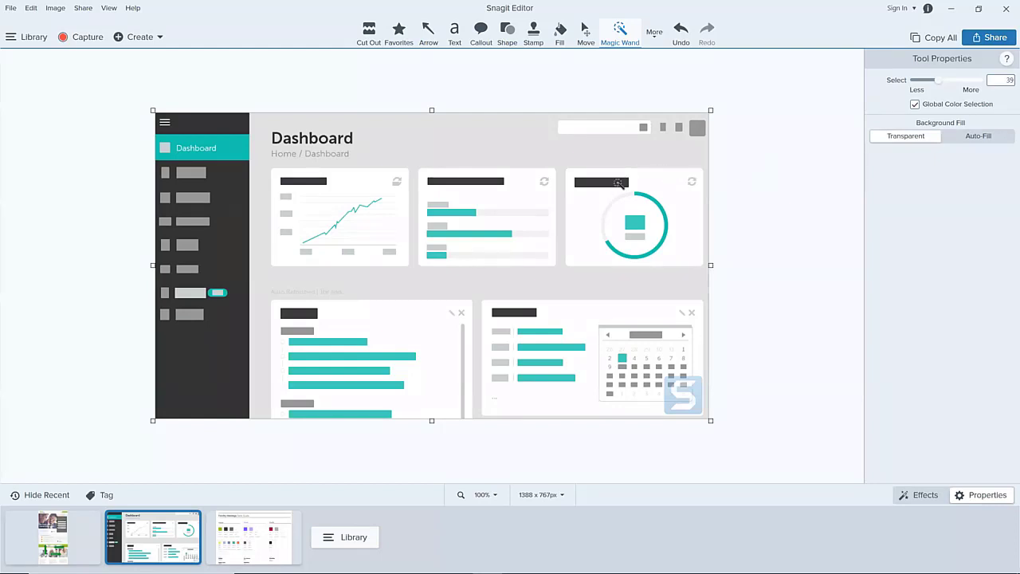
Switch to the Move tool and view the context options for the empty area around the canvas
click(586, 32)
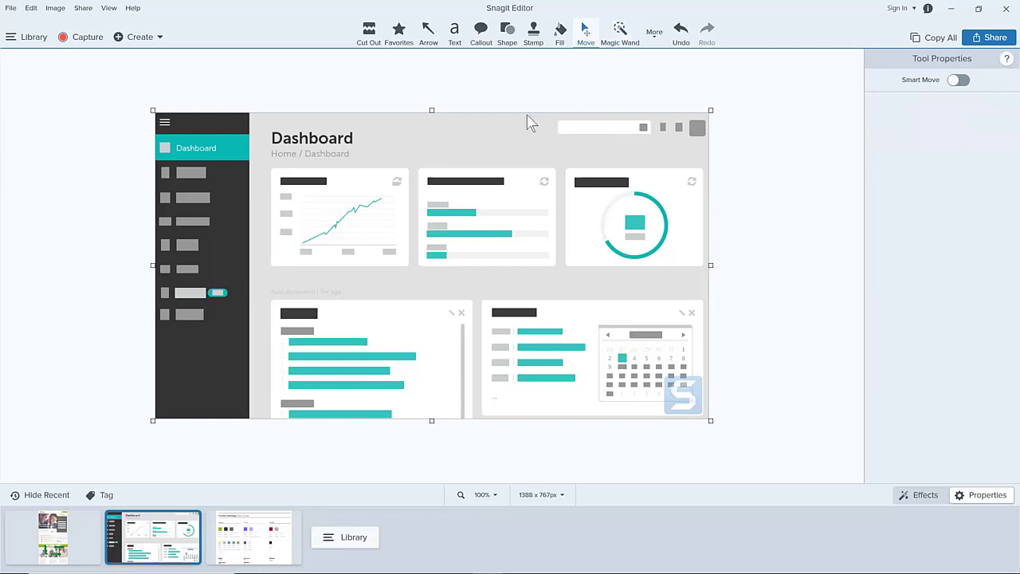
right_click(322, 63)
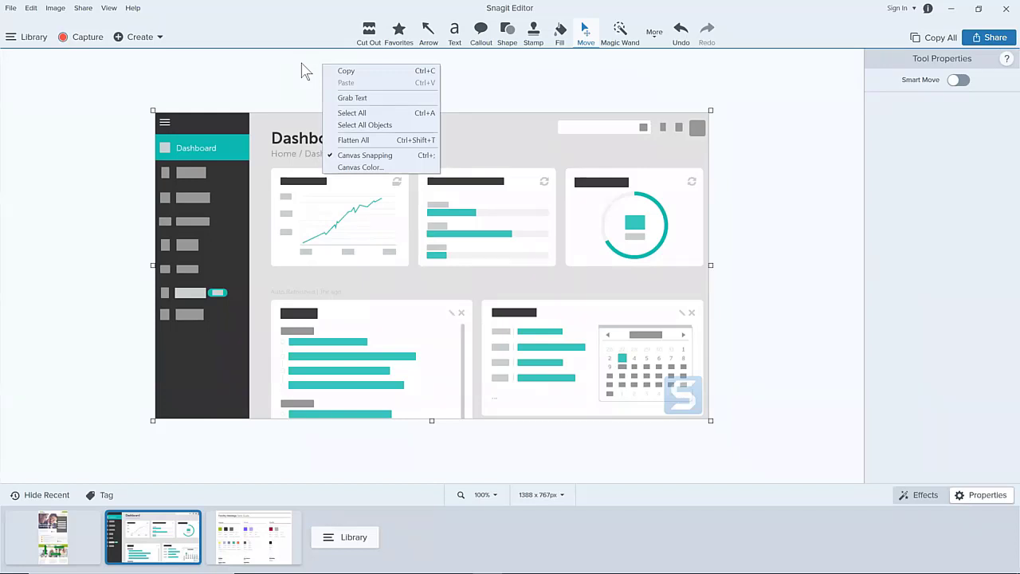
click(301, 63)
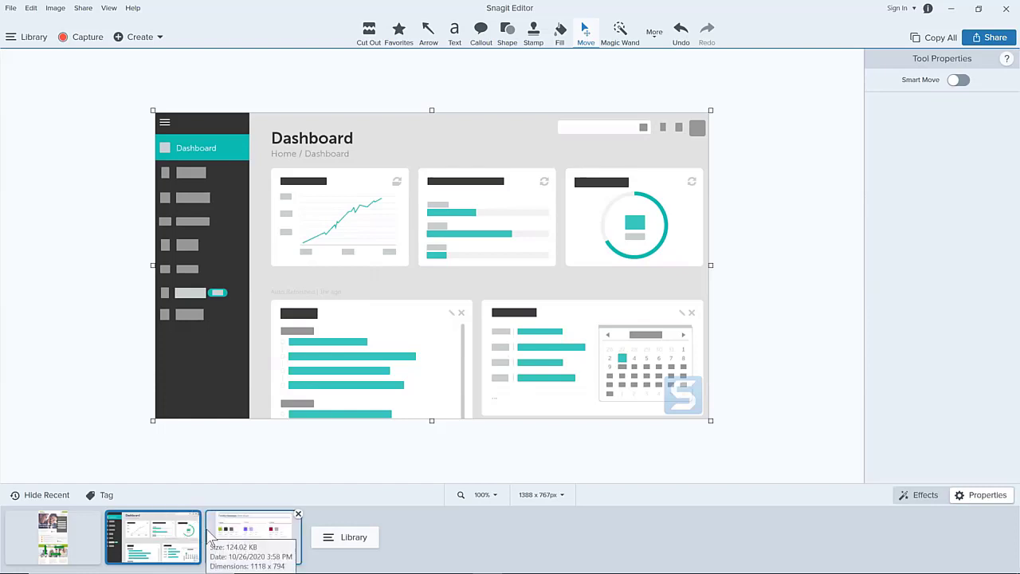
Place the style guide capture on the dashboard canvas, shrink it to fit within the dashboard, and delete it
click(255, 532)
click(192, 534)
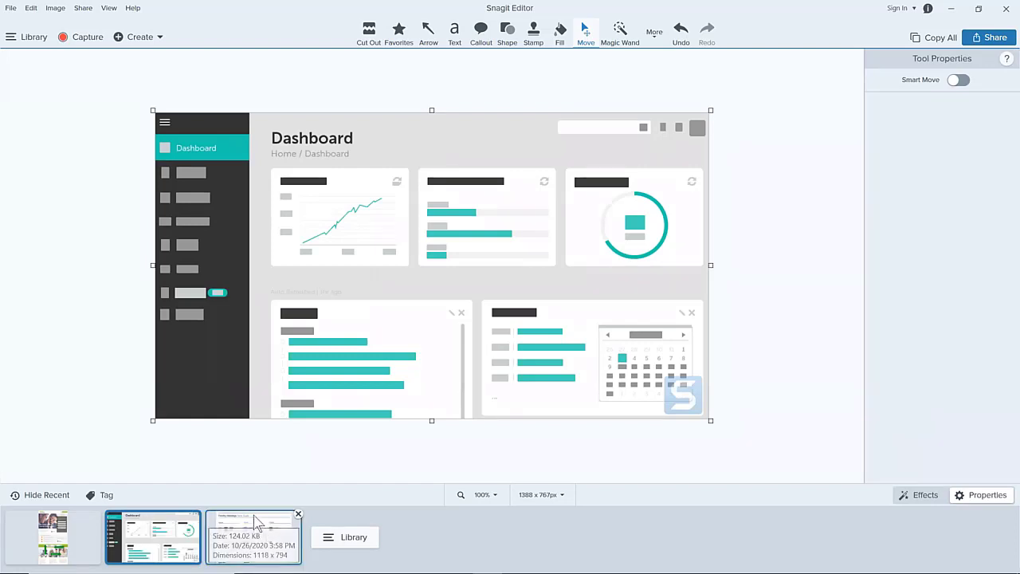
drag(255, 530, 342, 319)
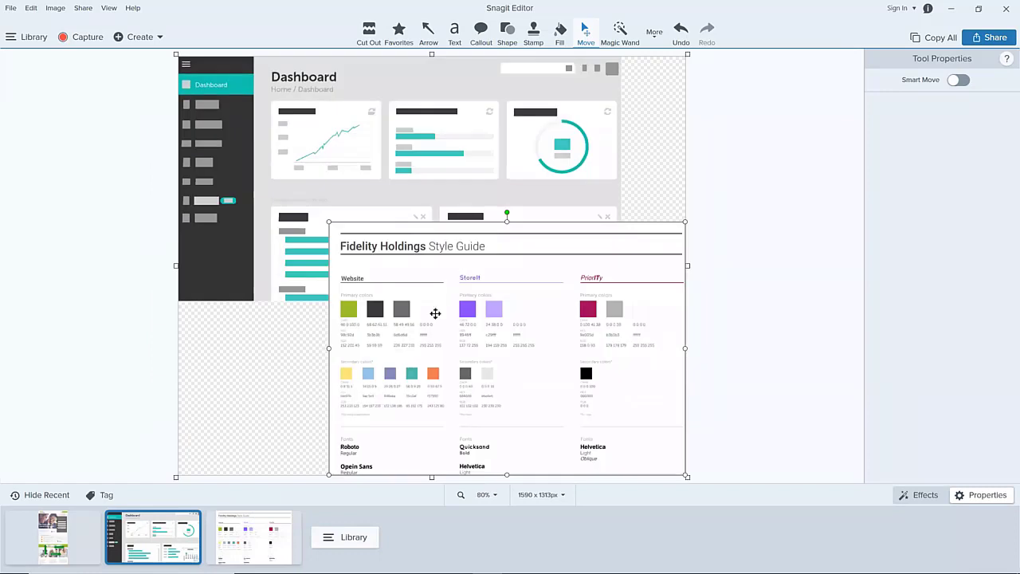
drag(454, 313, 439, 175)
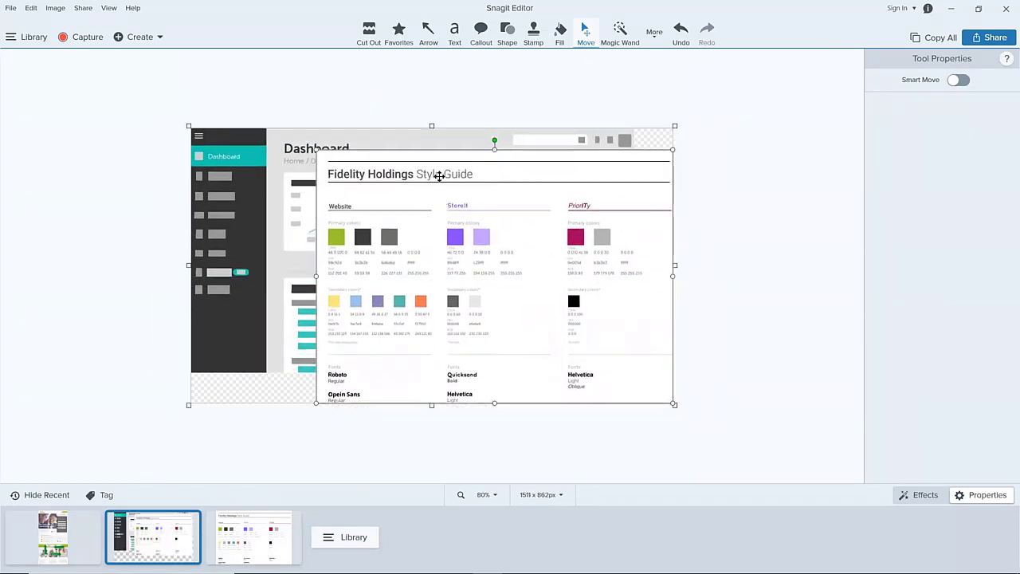
drag(317, 404, 353, 307)
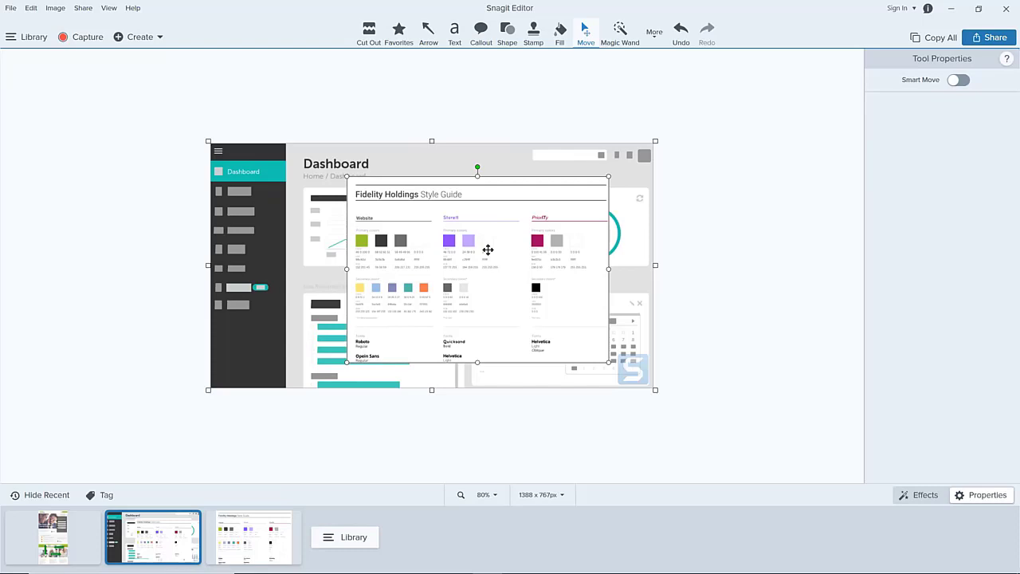
key(Delete)
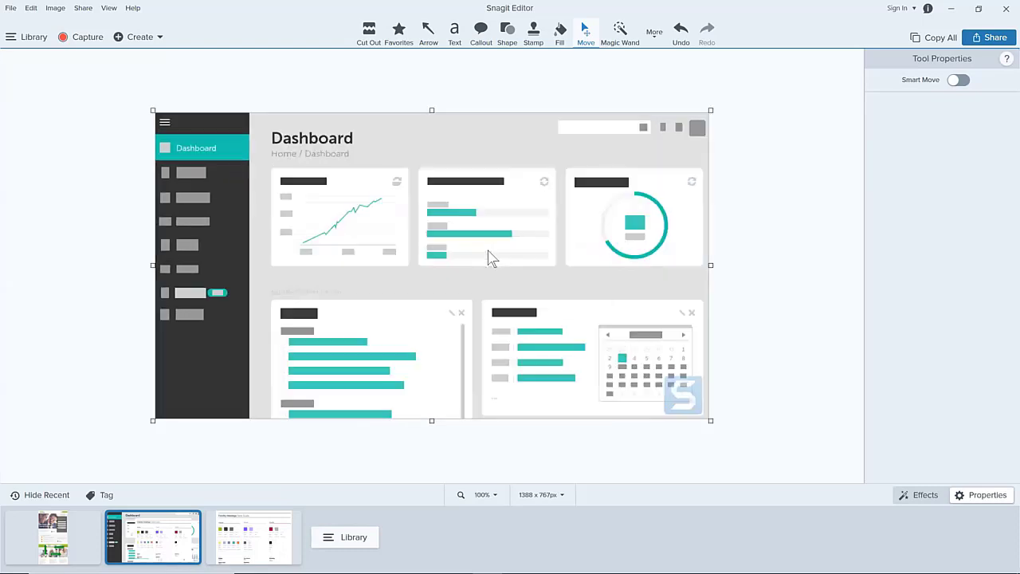
Create a new 300 x 200 px image with a green canvas
click(17, 9)
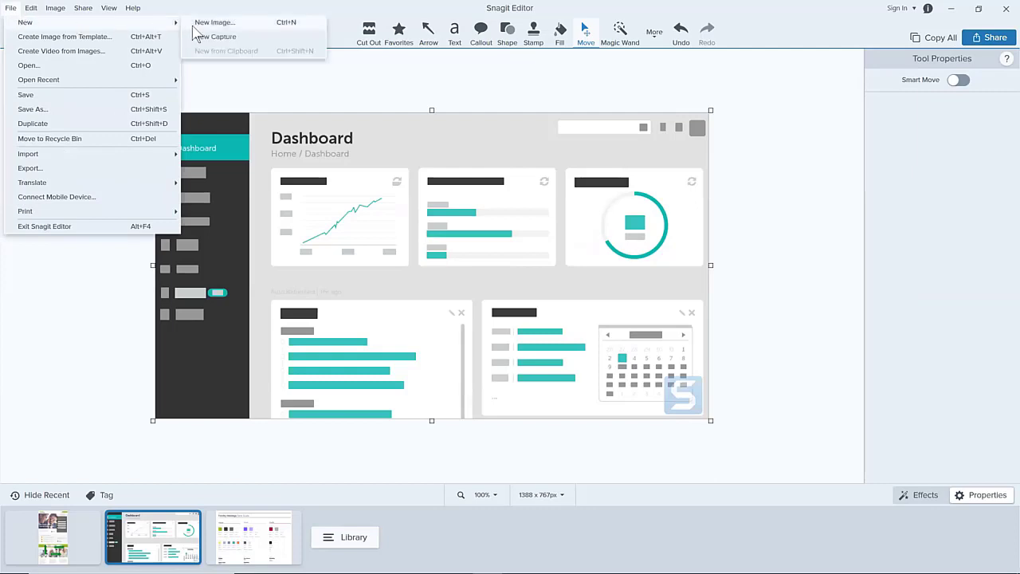
click(199, 23)
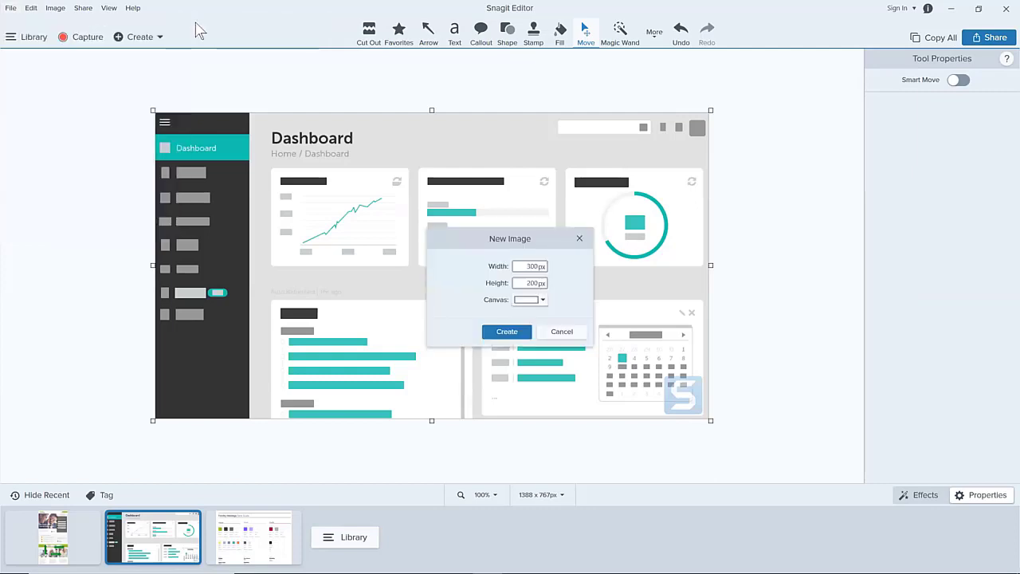
click(542, 301)
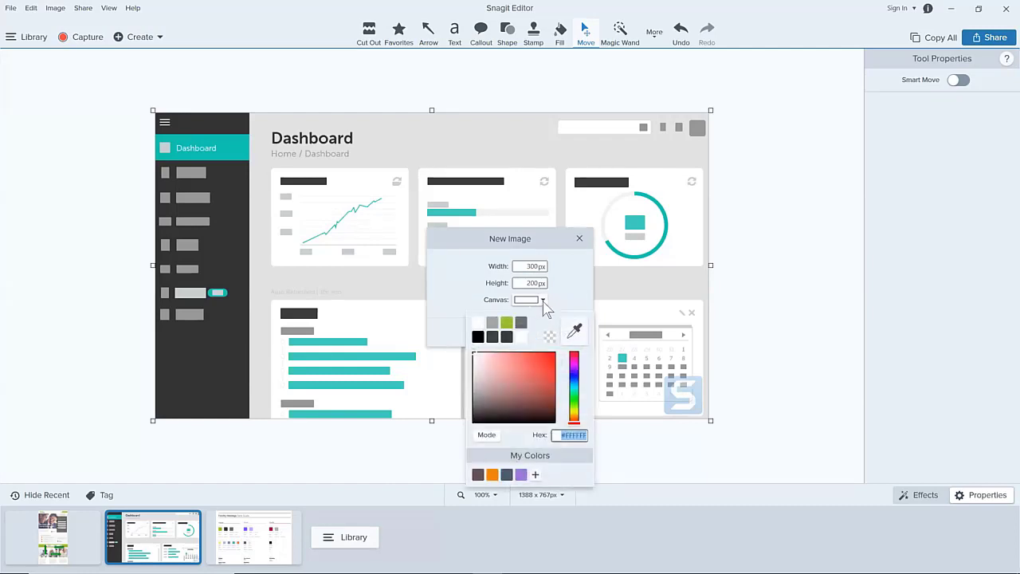
click(507, 322)
click(514, 333)
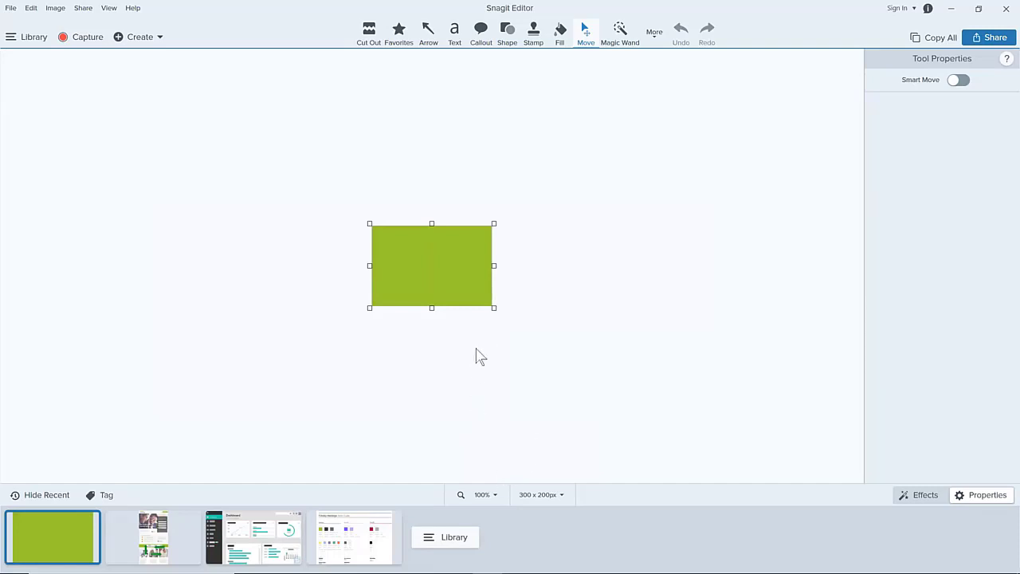
Resize the new green image to a width of 1000 px with its proportions locked
click(562, 495)
click(572, 412)
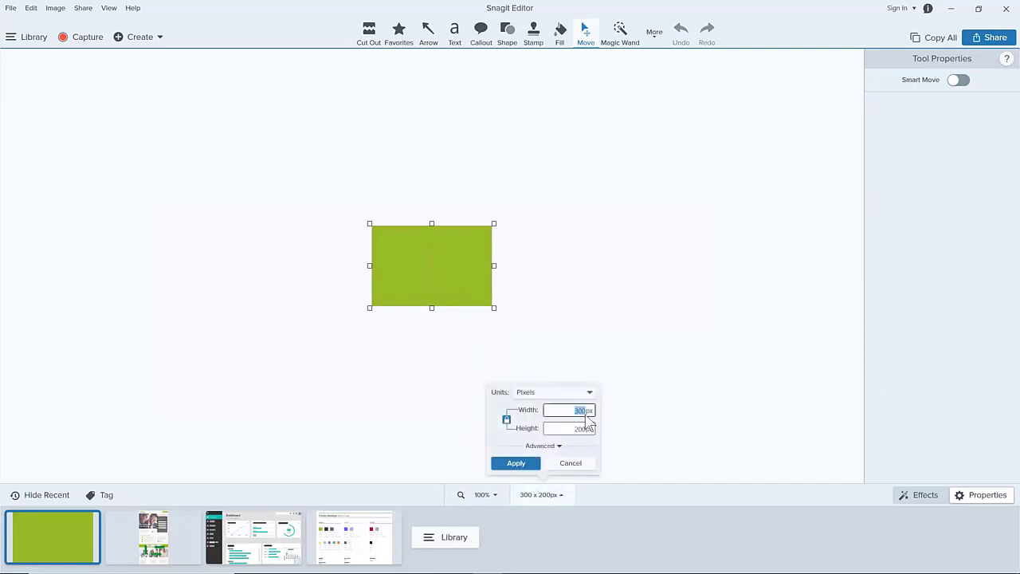
text(1000)
key(Return)
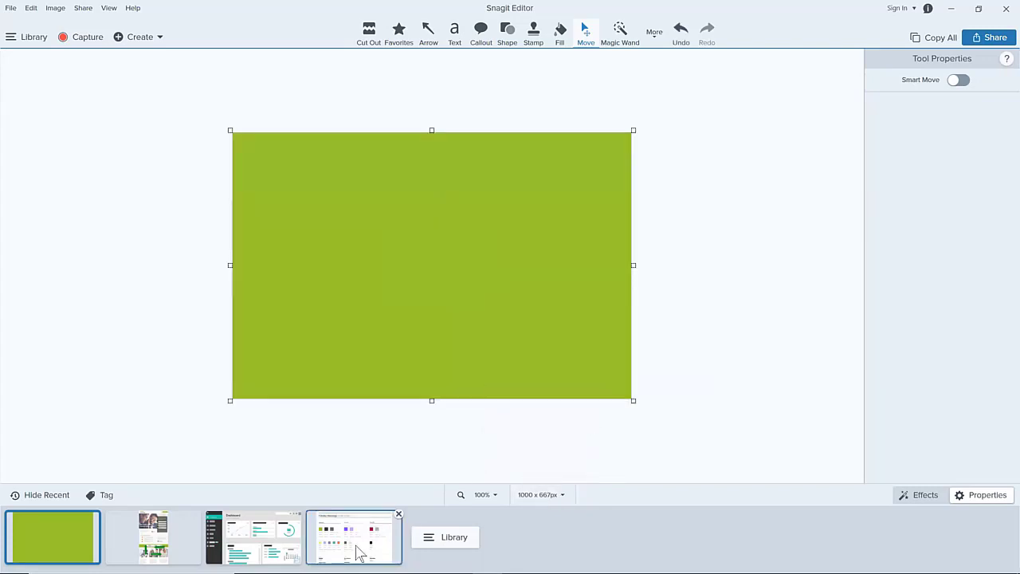
Place the style guide capture on the green canvas and reposition it, leaving a green margin above and to the left of it
drag(355, 545, 393, 291)
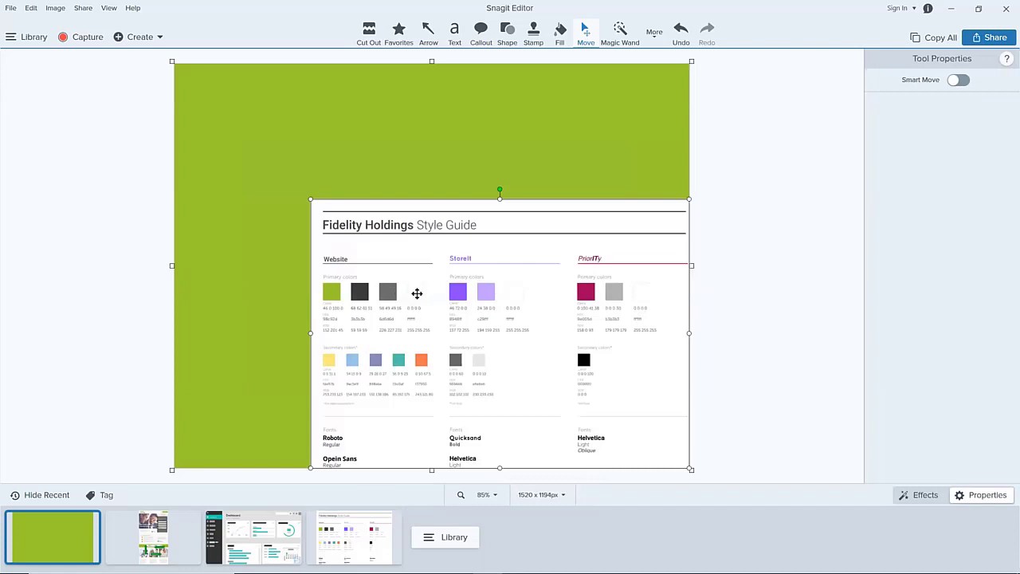
drag(362, 200, 312, 199)
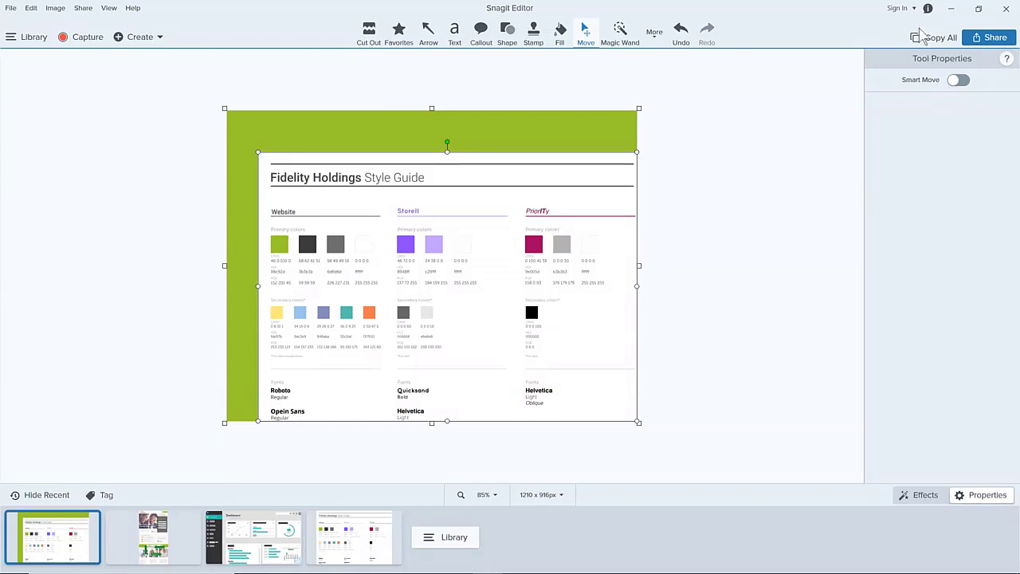
Switch to the Ten Tools presentation in Google Slides and start presenting from the October 5 Level Up slide
click(952, 9)
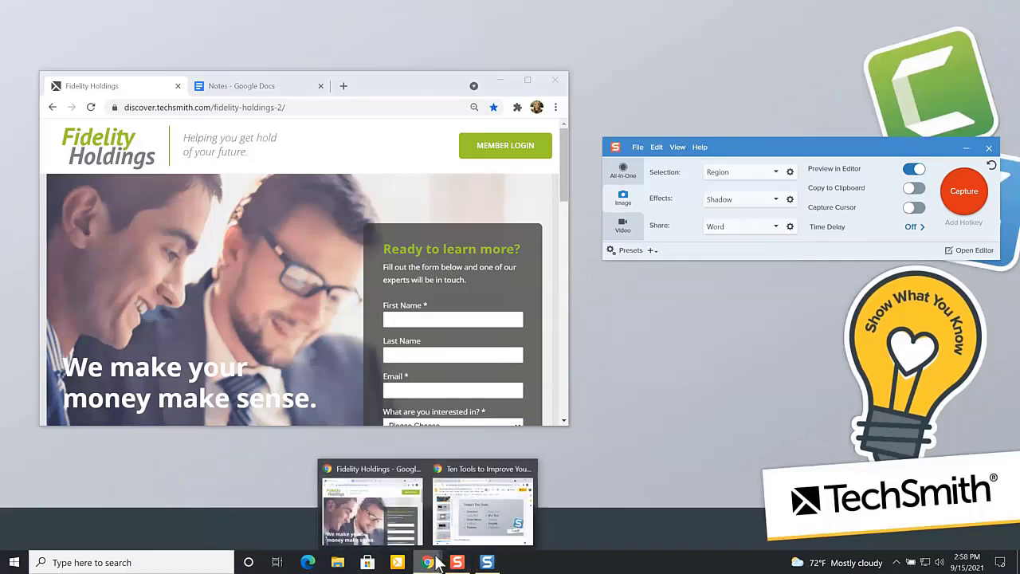
click(459, 522)
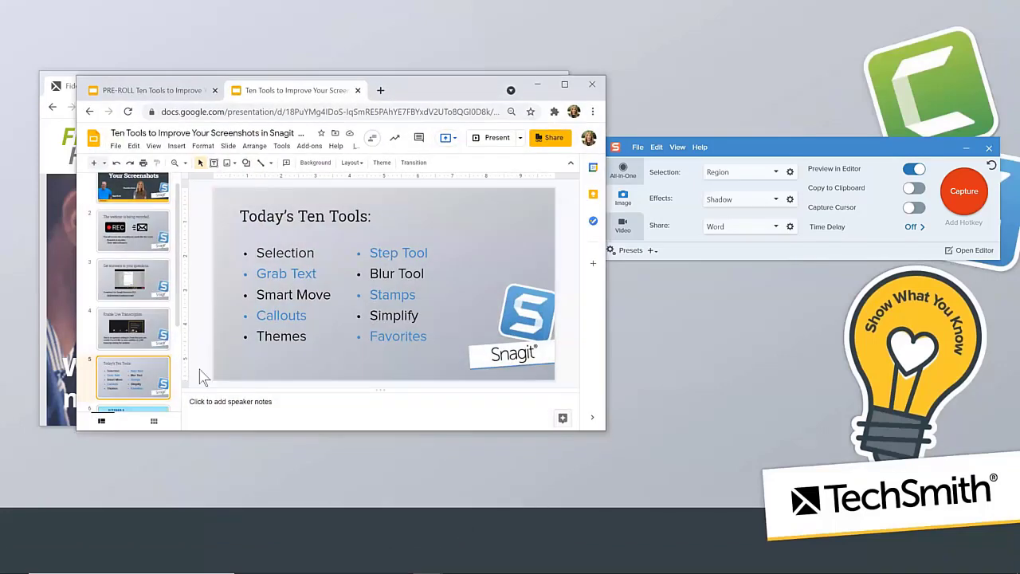
scroll(135, 343, down, 3)
scroll(136, 343, up, 1)
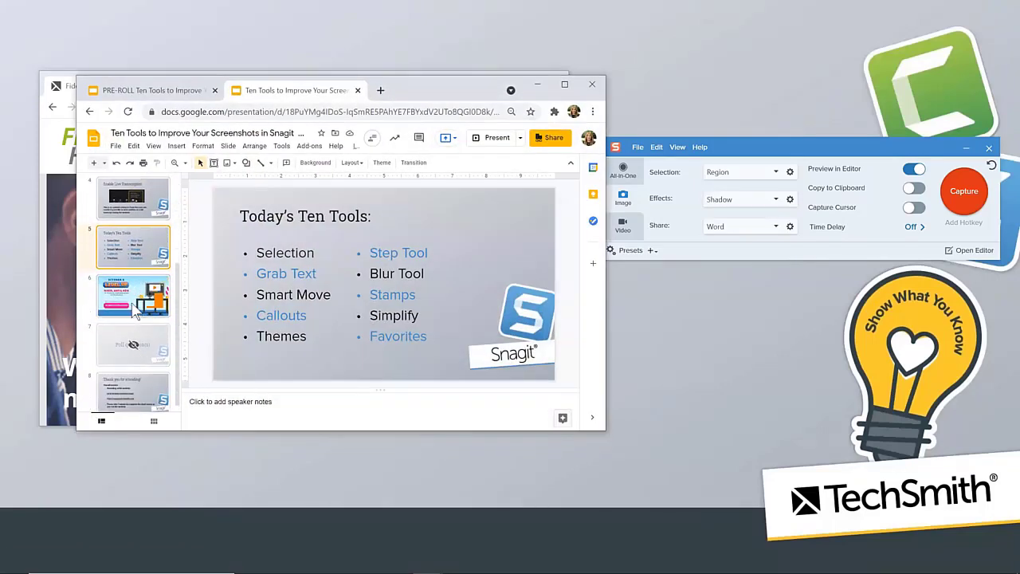
click(135, 309)
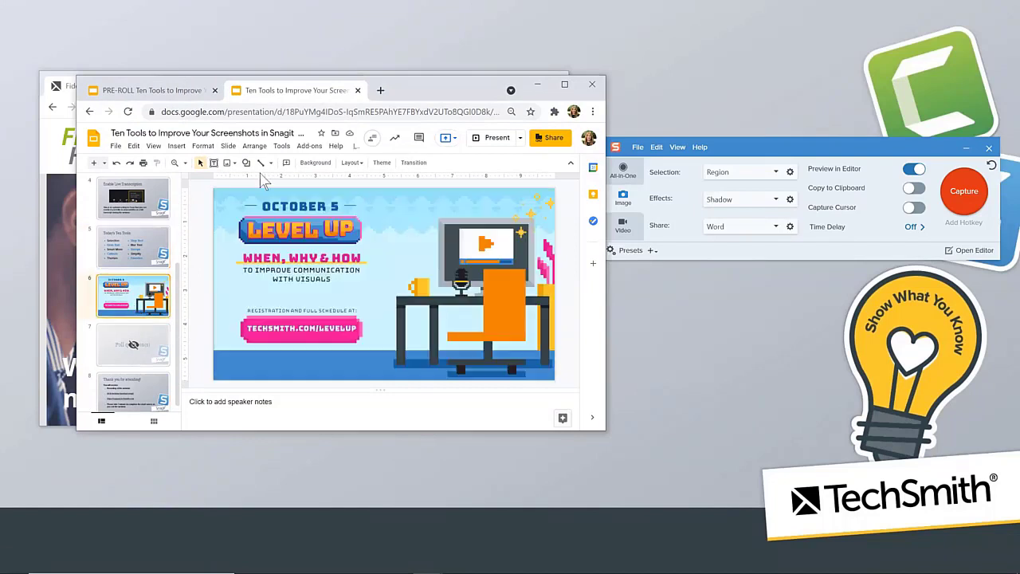
click(488, 140)
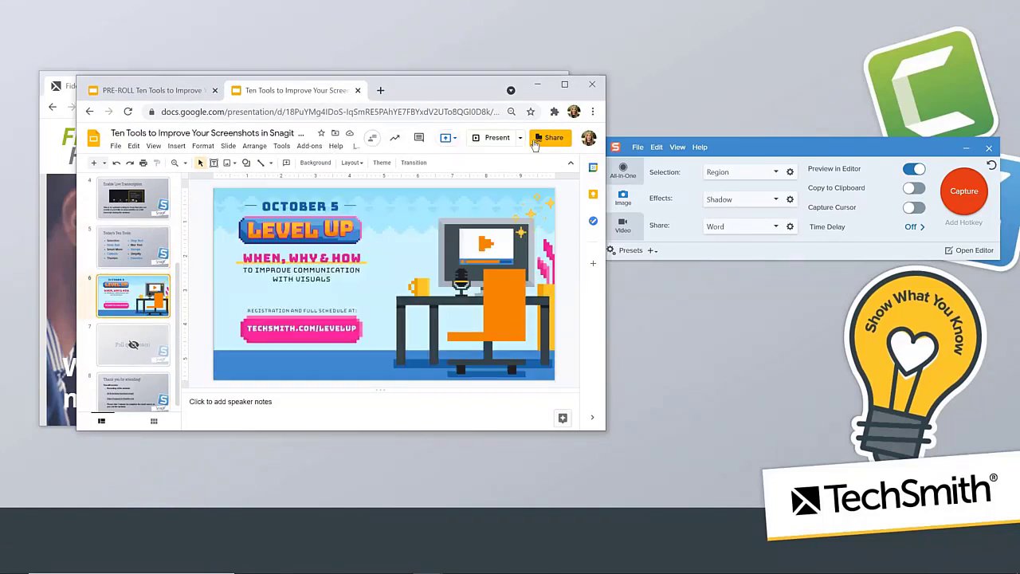